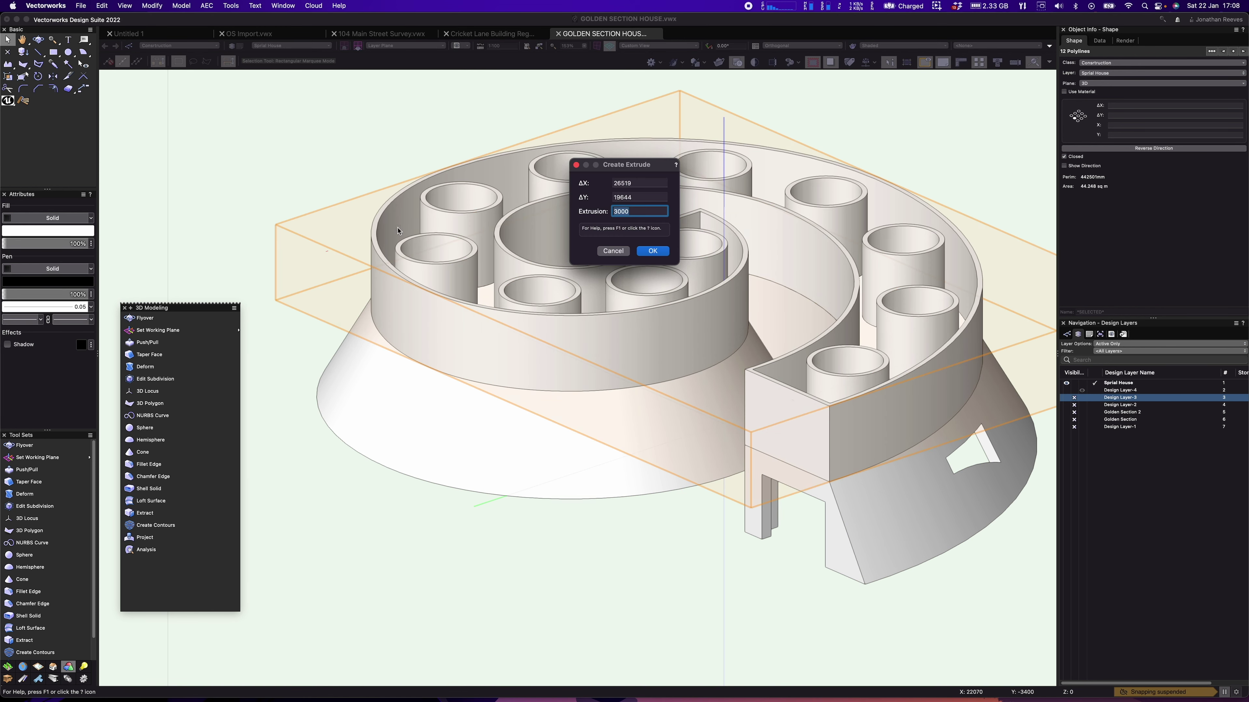
# Extrude the selected roof-edge and skylight-ring polylines 500 mm and clear the selection.
pyautogui.press('Return')
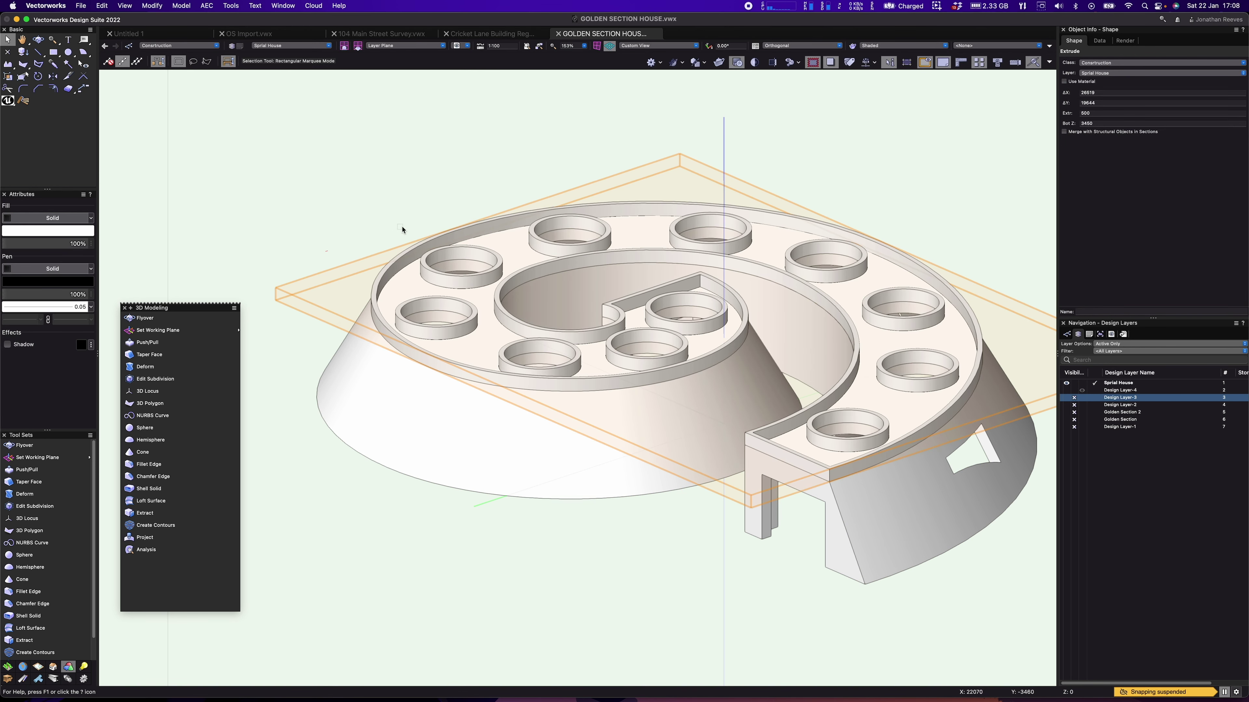
pyautogui.click(414, 238)
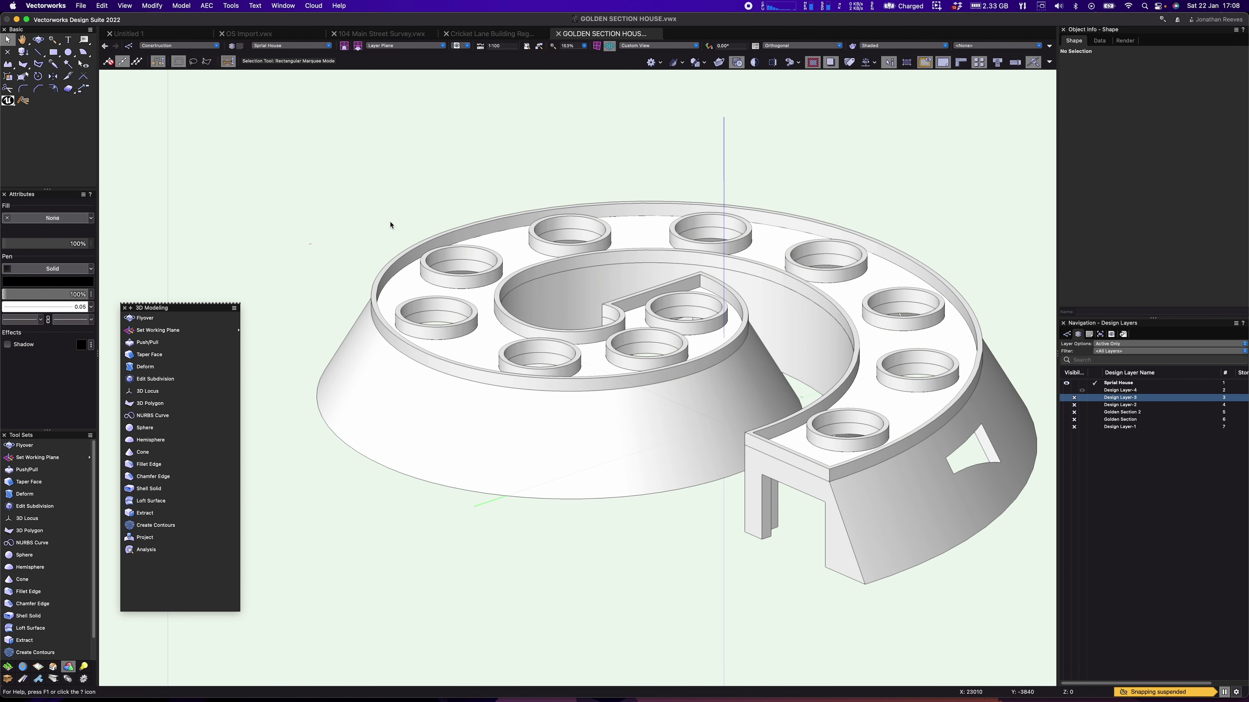
# Apply the Exposed-Aggregate-Stack stone texture to the faces of the sloping outer walls with the Texture tool.
pyautogui.click(23, 101)
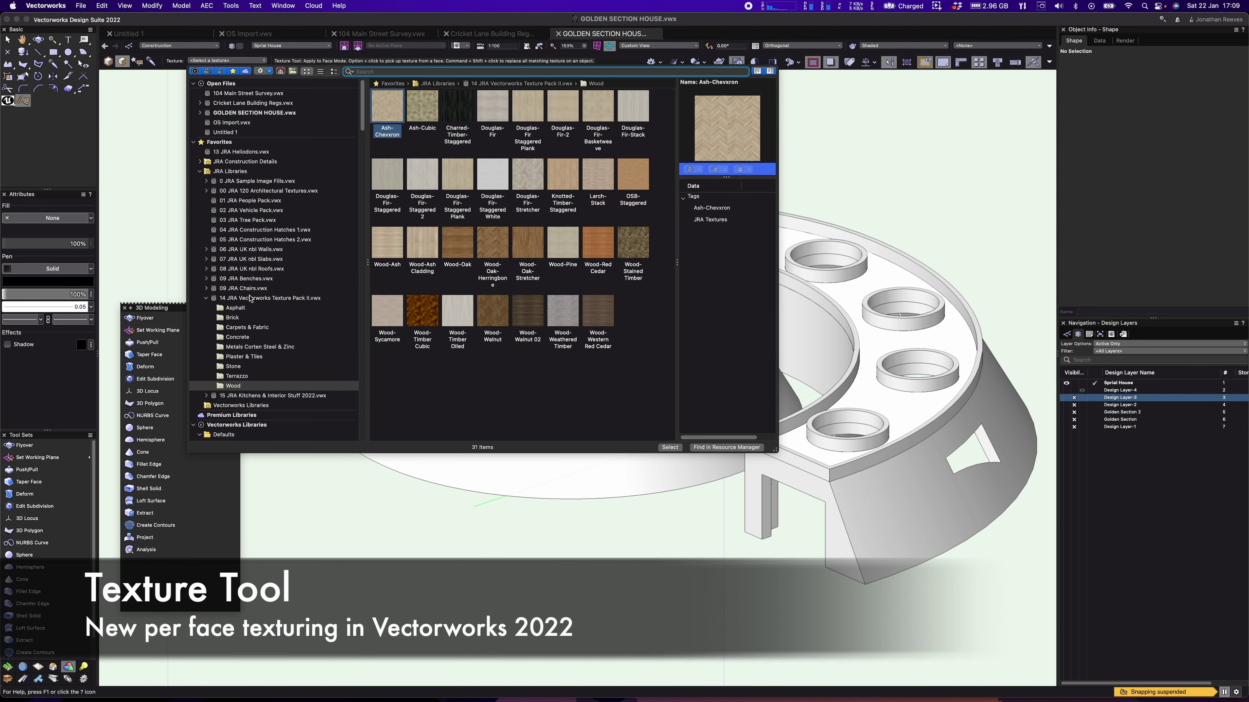
pyautogui.click(240, 368)
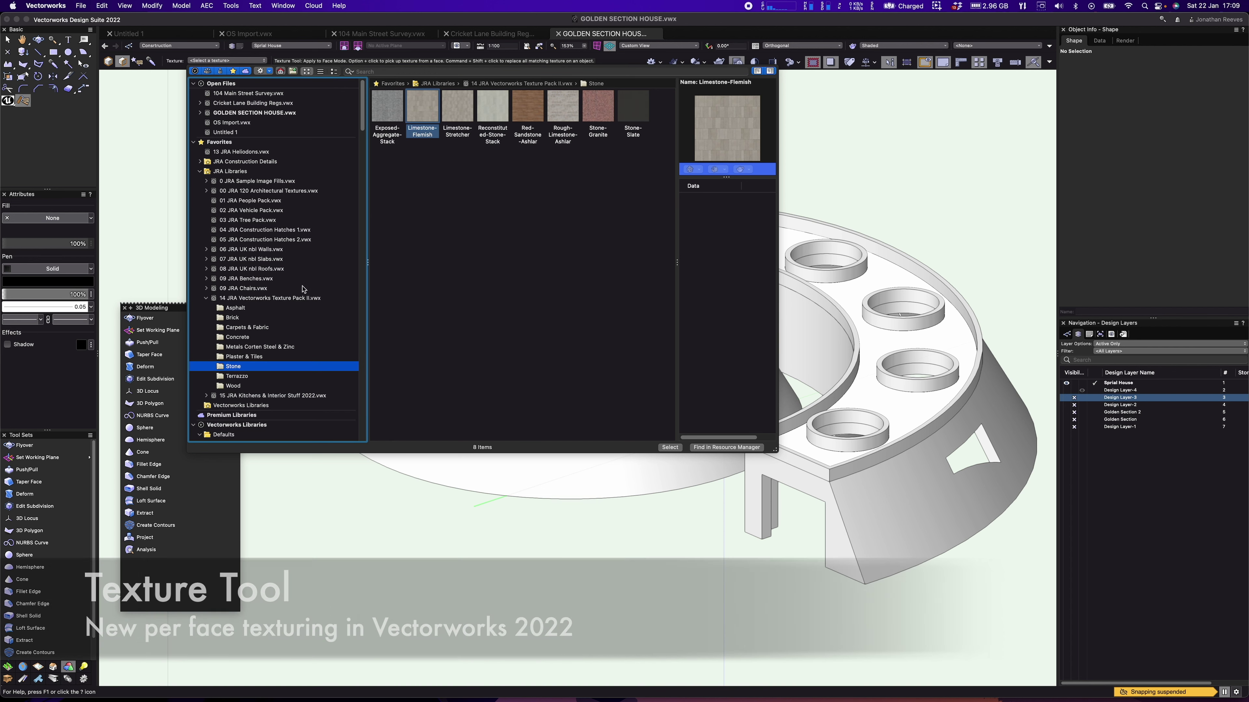
pyautogui.click(386, 109)
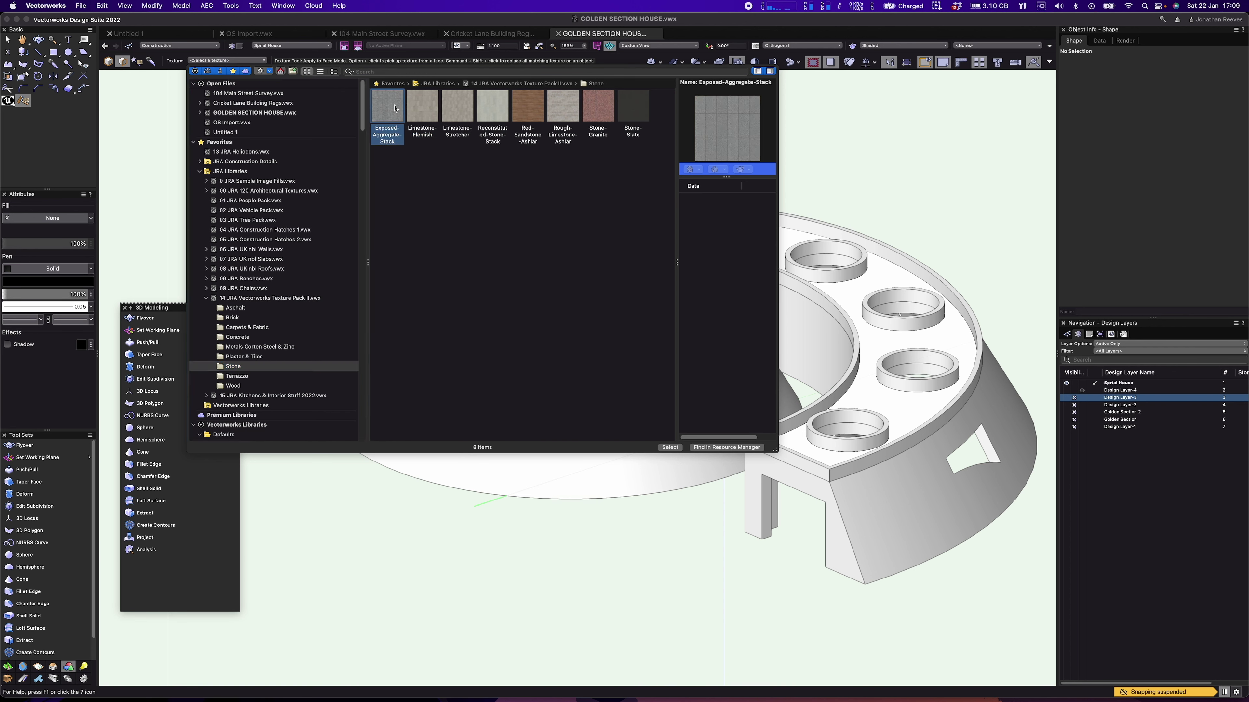
pyautogui.doubleClick(387, 108)
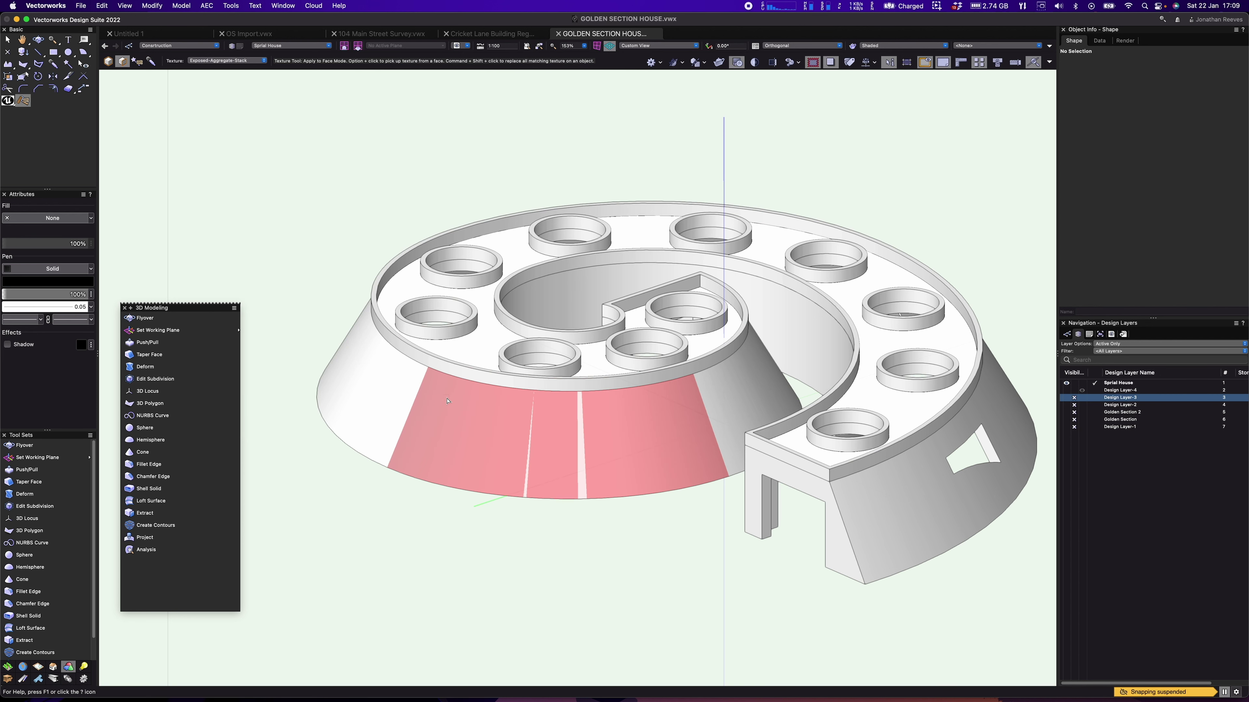
pyautogui.click(666, 429)
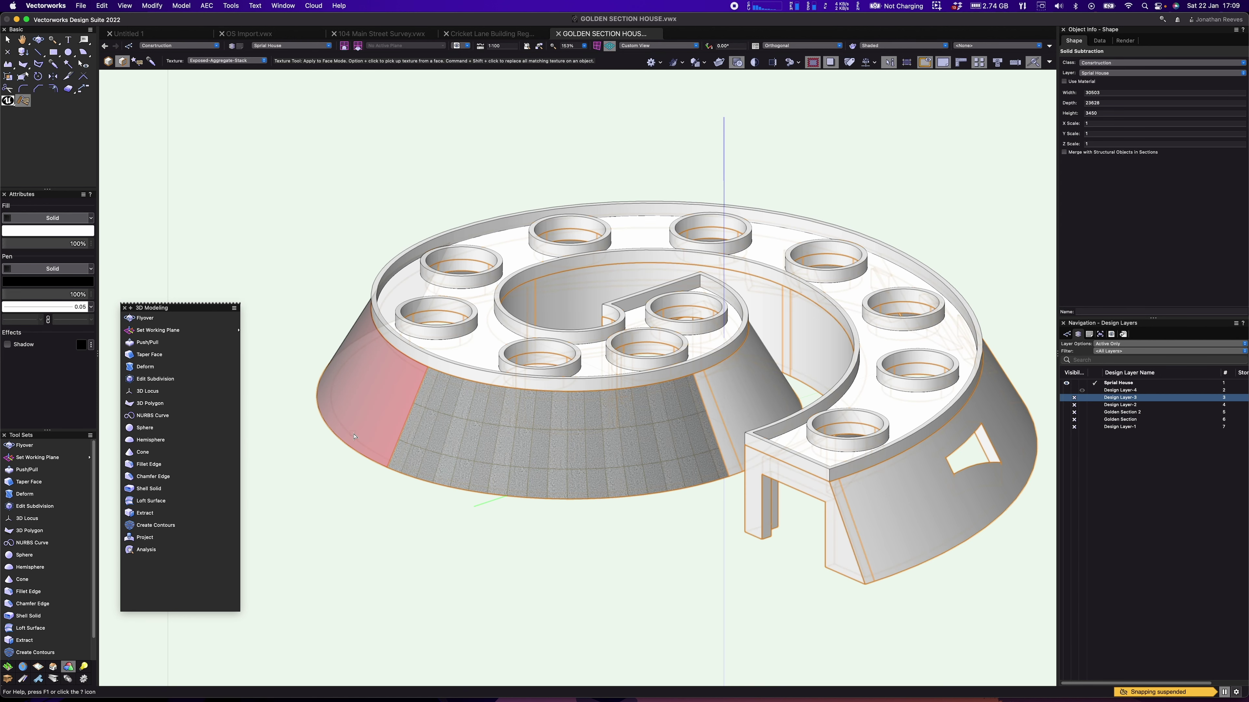
pyautogui.click(380, 409)
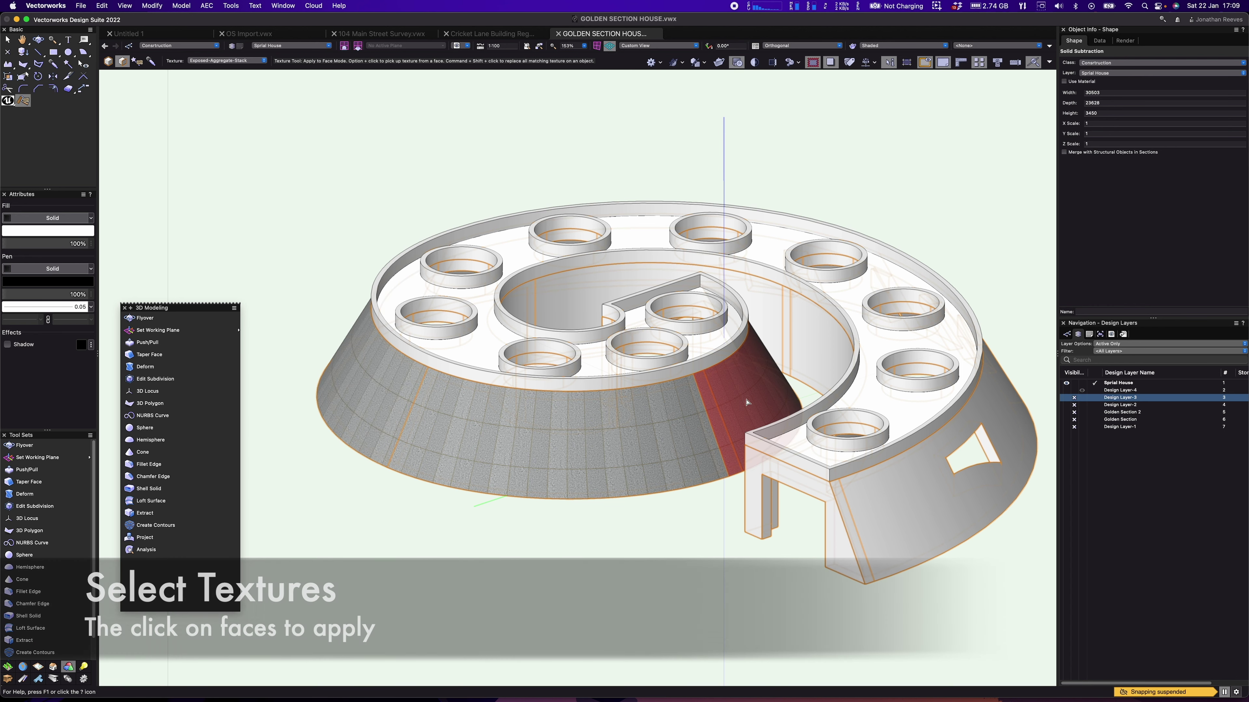
pyautogui.keyDown('shift'); pyautogui.moveTo(499, 424); pyautogui.dragTo(826, 443, button='middle'); pyautogui.keyUp('shift')
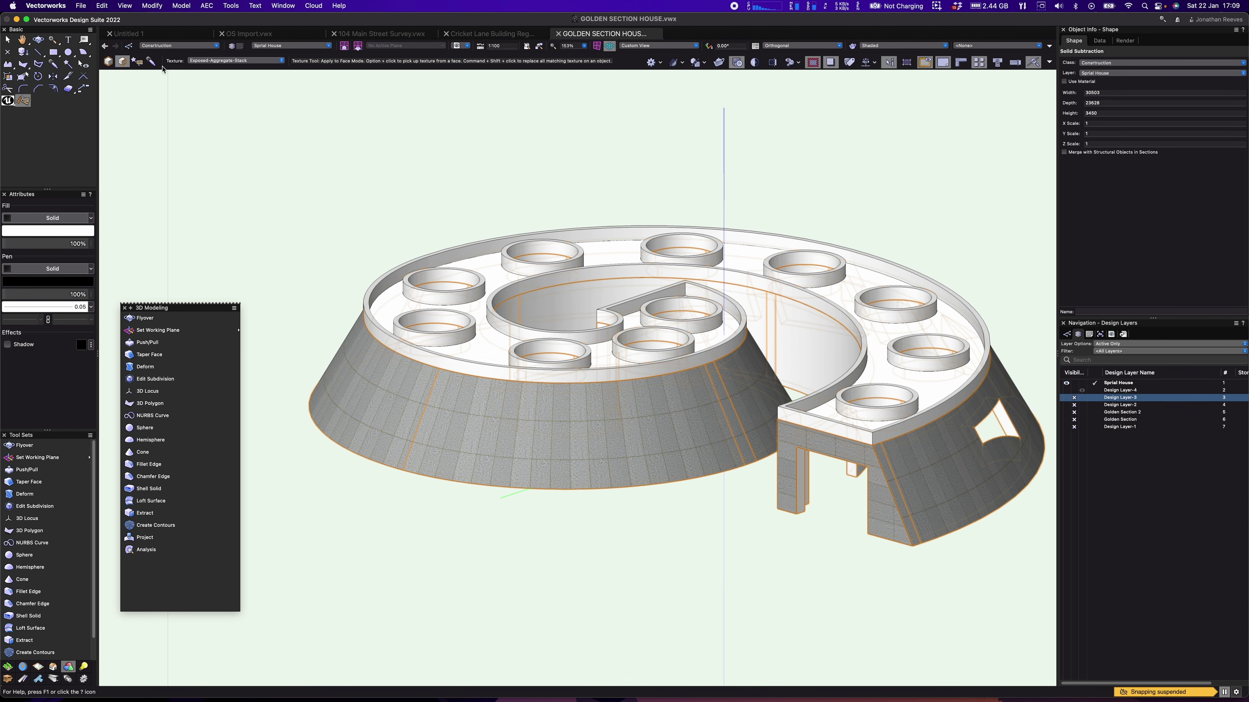
# Apply the Rough-Limestone-Ashlar stone texture to the roof parapet and skylight upstands.
pyautogui.click(225, 62)
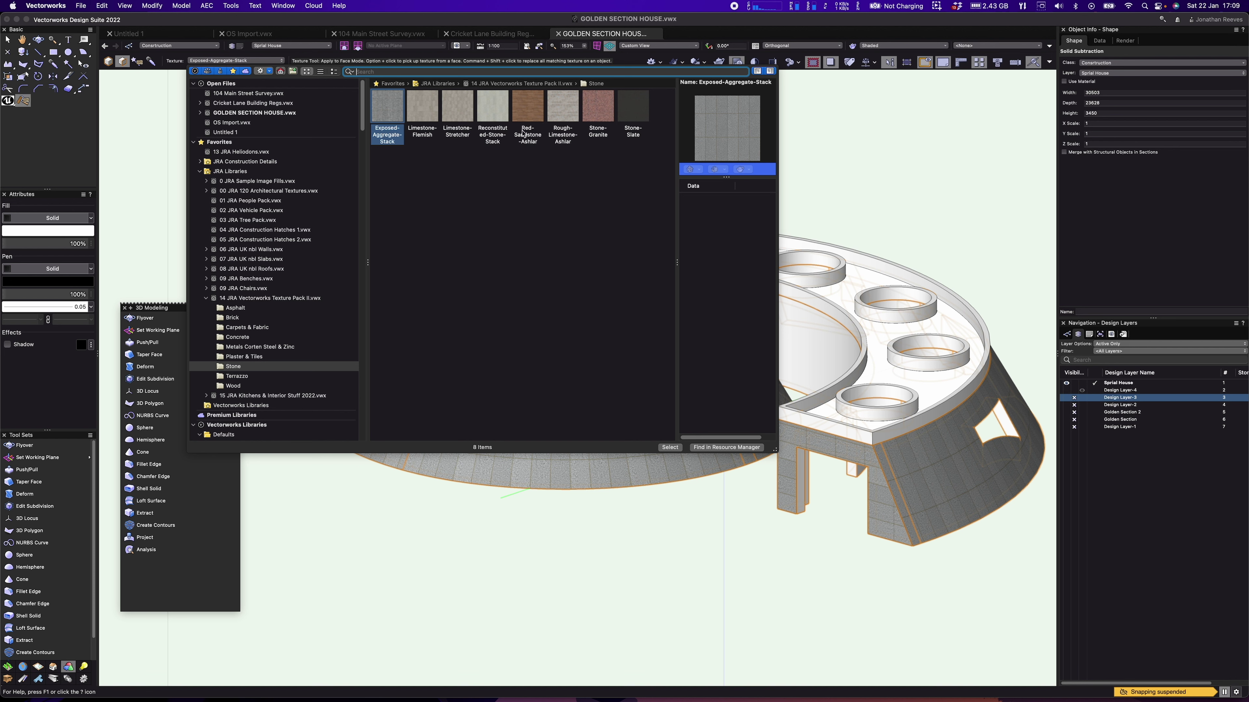
pyautogui.click(563, 117)
pyautogui.doubleClick(563, 115)
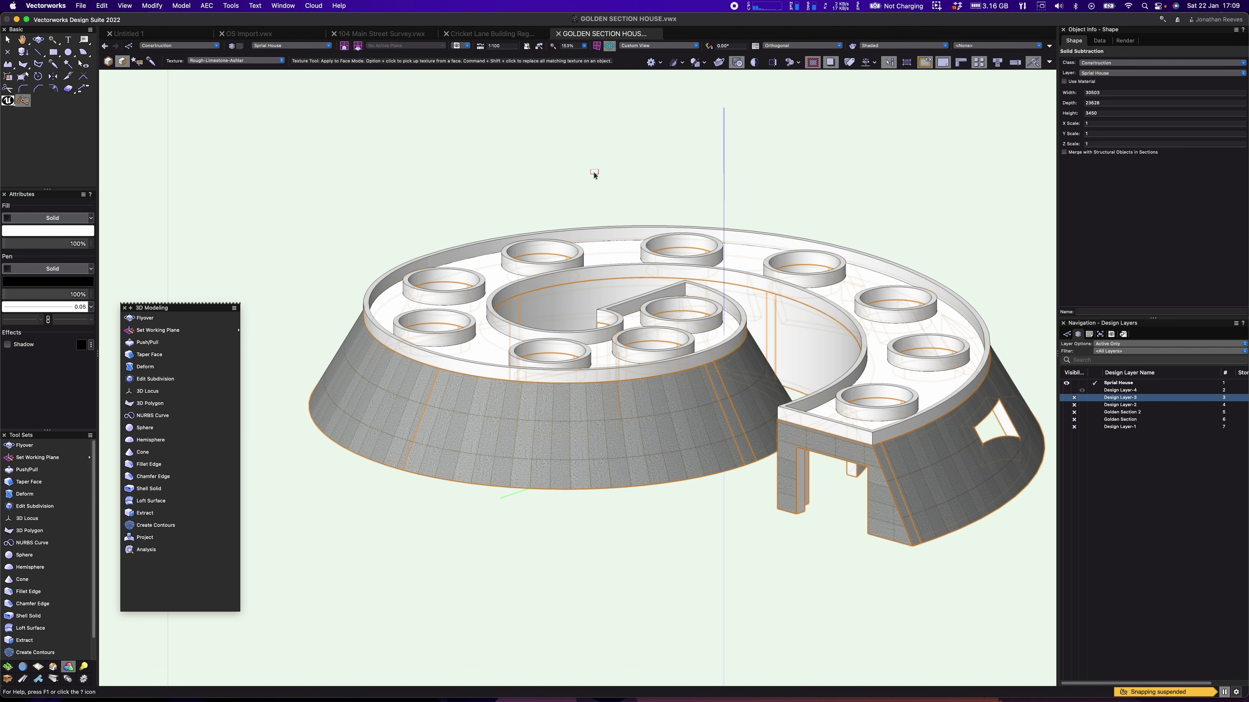
pyautogui.click(629, 376)
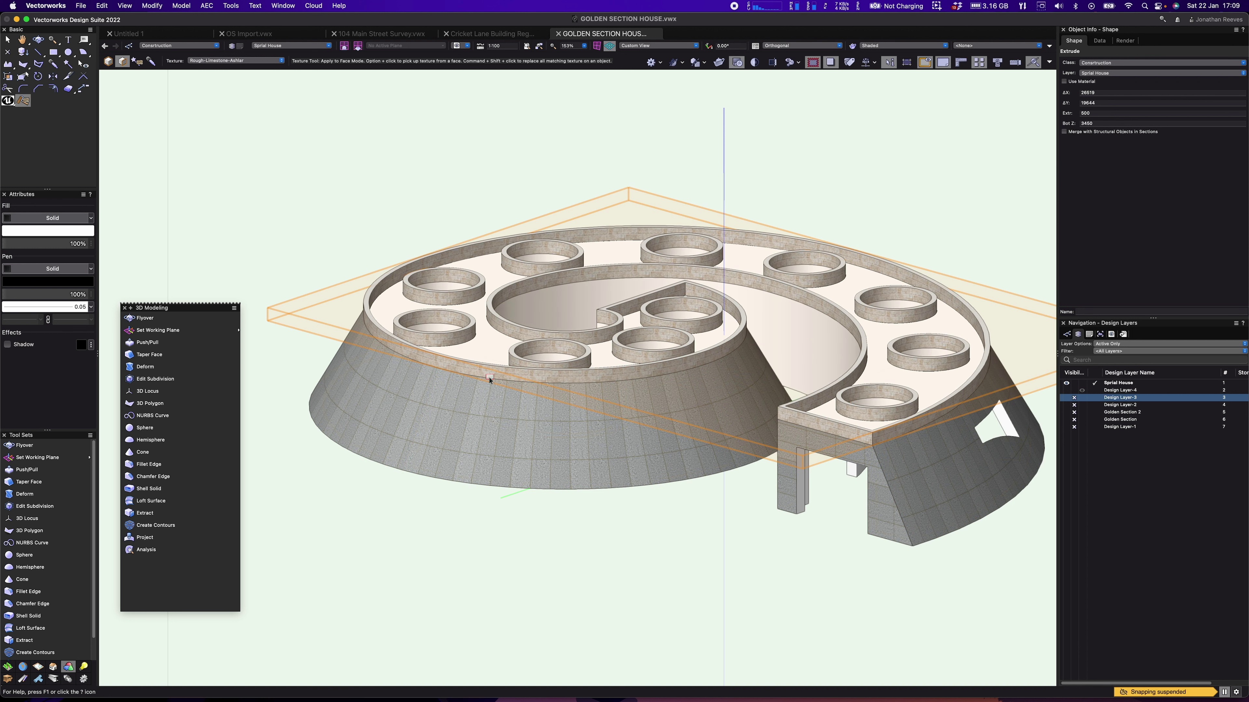
# Choose Concrete-Boardmarked from the Concrete folder of the texture pack as the Texture tool's texture.
pyautogui.click(266, 61)
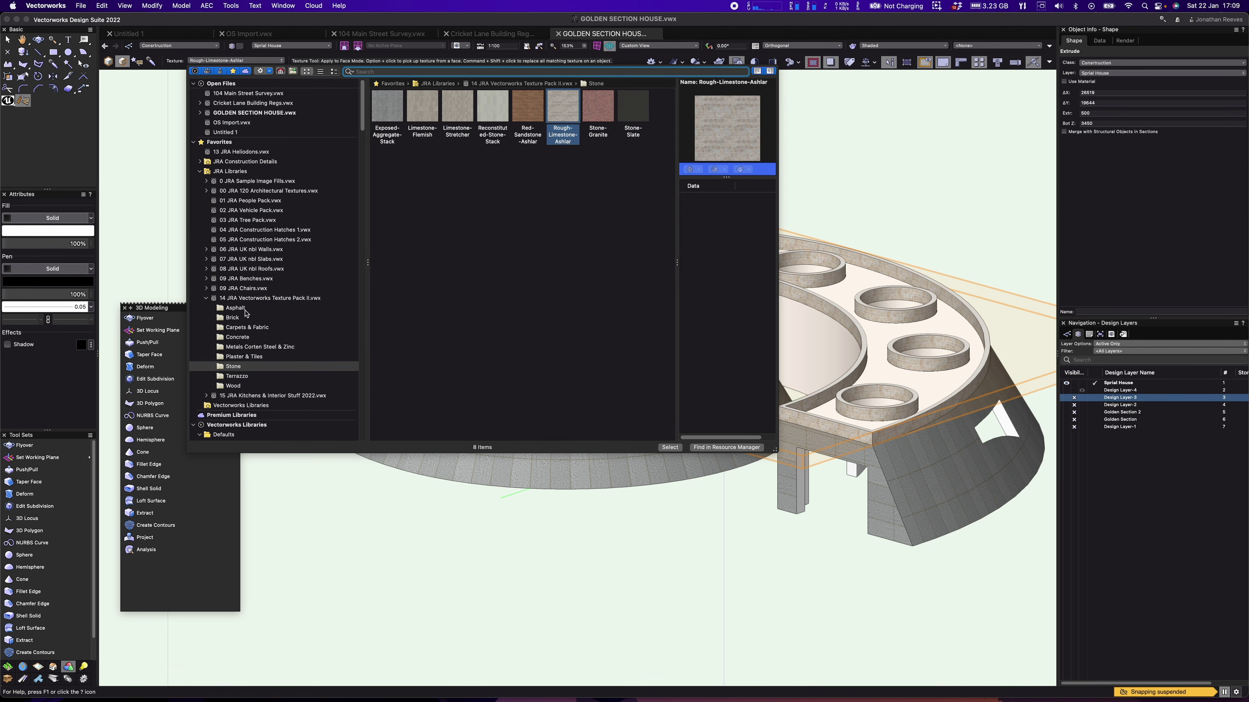
pyautogui.click(241, 339)
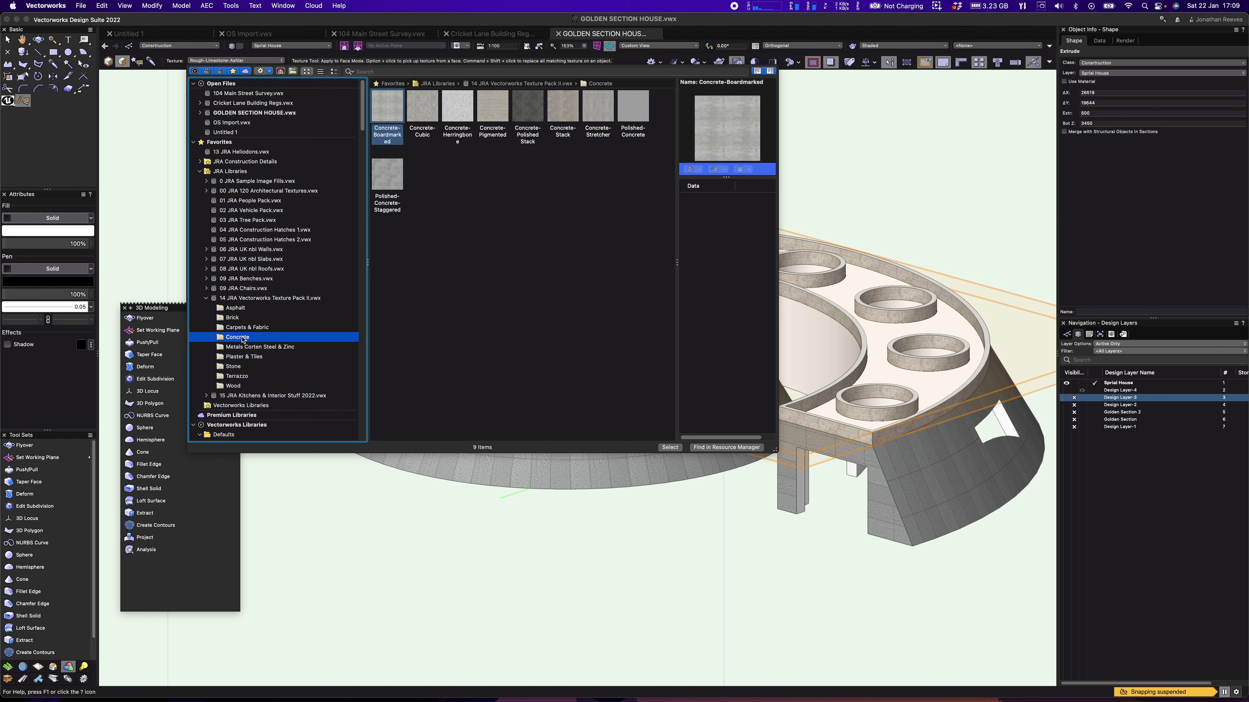
pyautogui.click(391, 112)
pyautogui.doubleClick(391, 112)
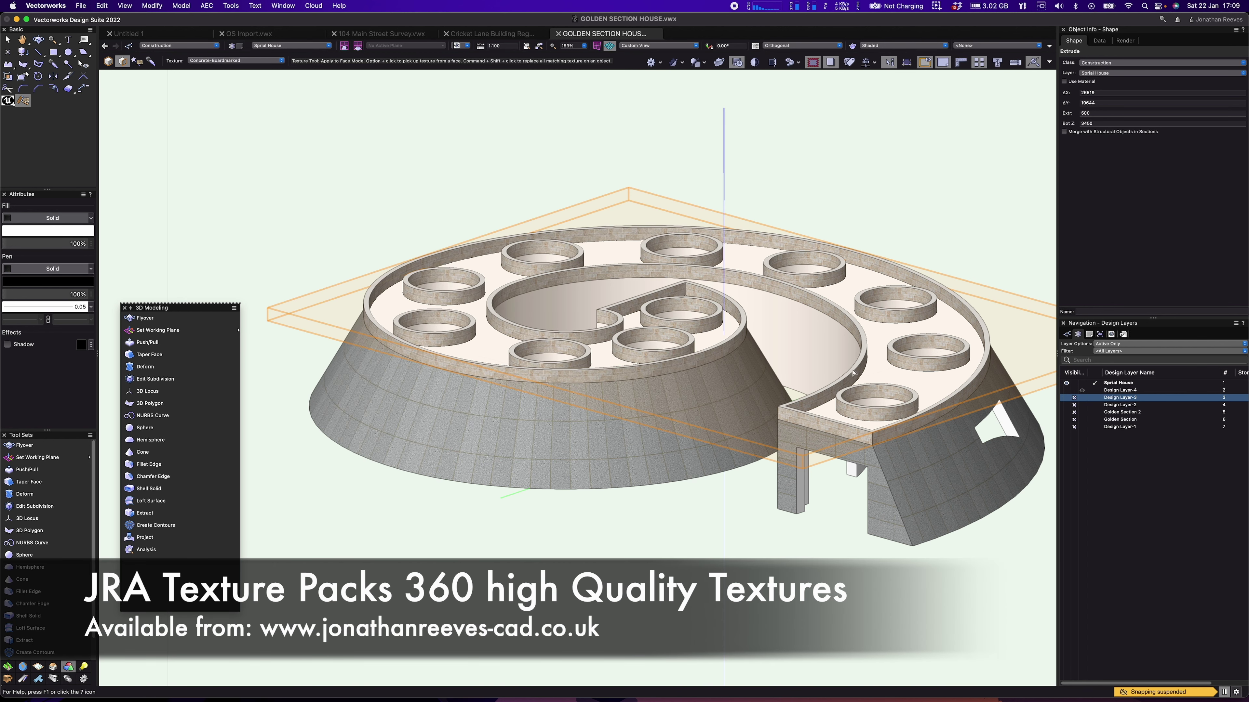
pyautogui.click(145, 513)
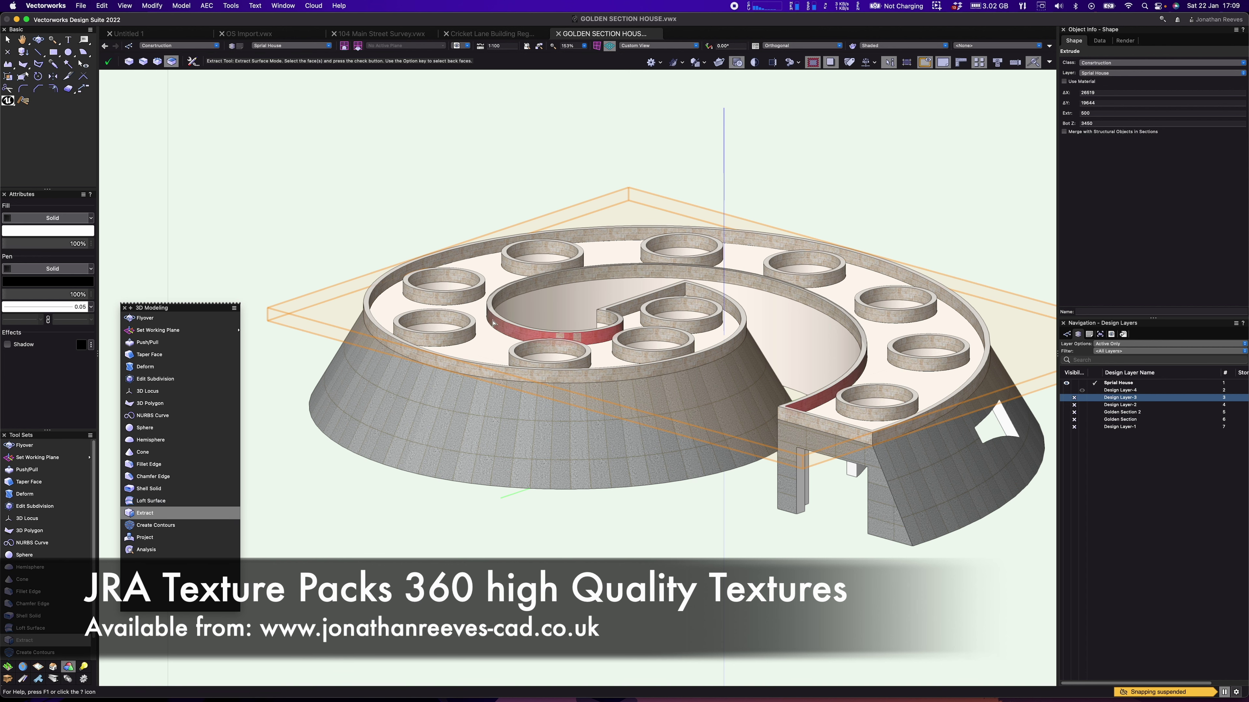
pyautogui.press('x')
pyautogui.click(487, 574)
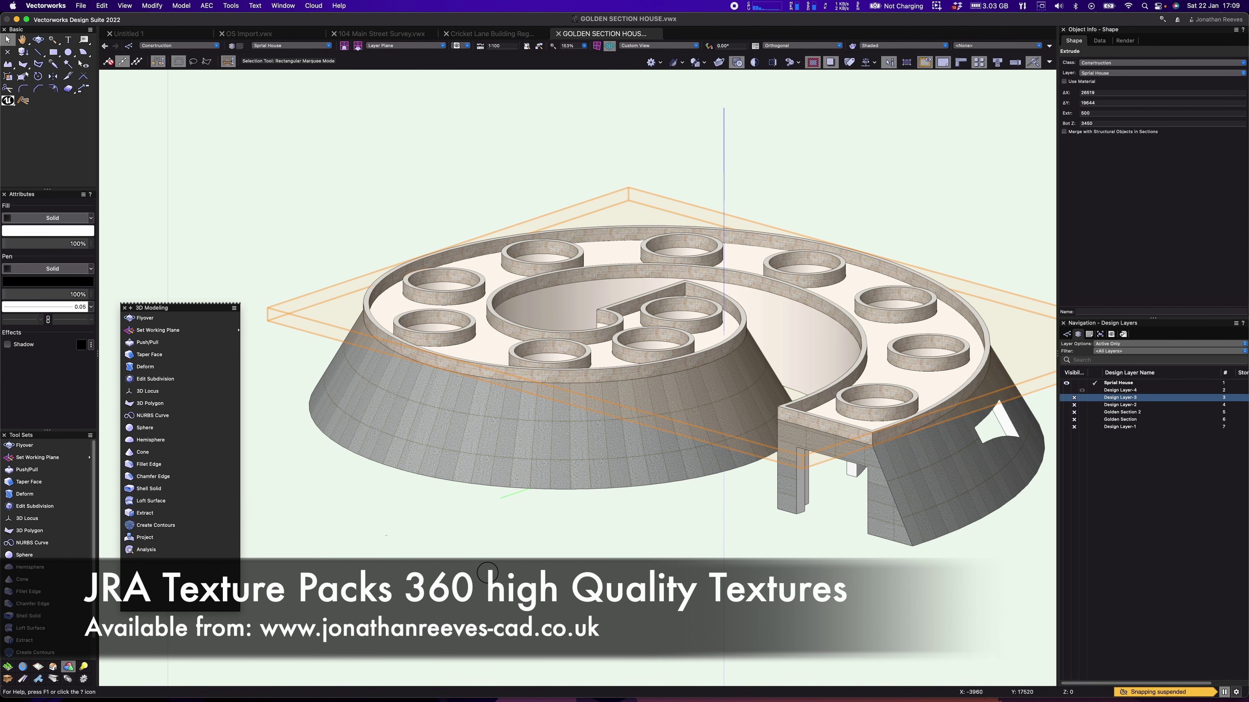
# Extract the flat roof surface between the parapet and the skylight upstands.
pyautogui.keyDown('super'); pyautogui.moveTo(591, 380); pyautogui.dragTo(525, 411, button='middle'); pyautogui.keyUp('super')
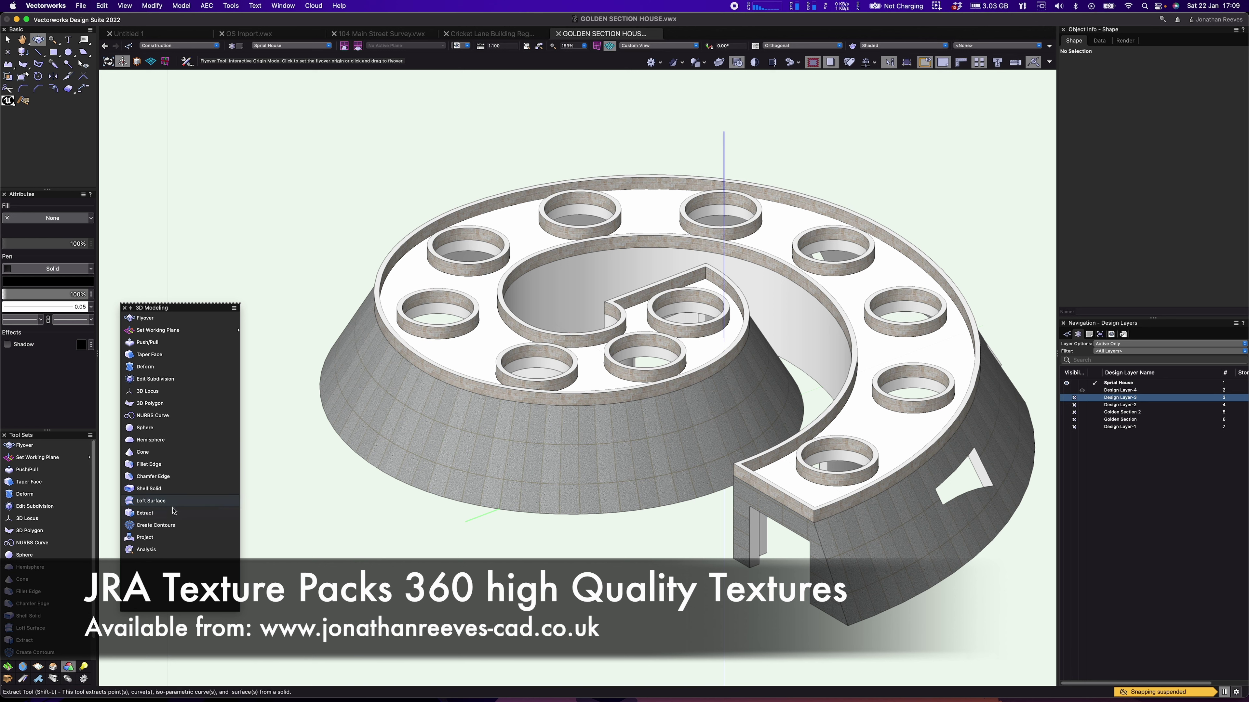
pyautogui.click(172, 513)
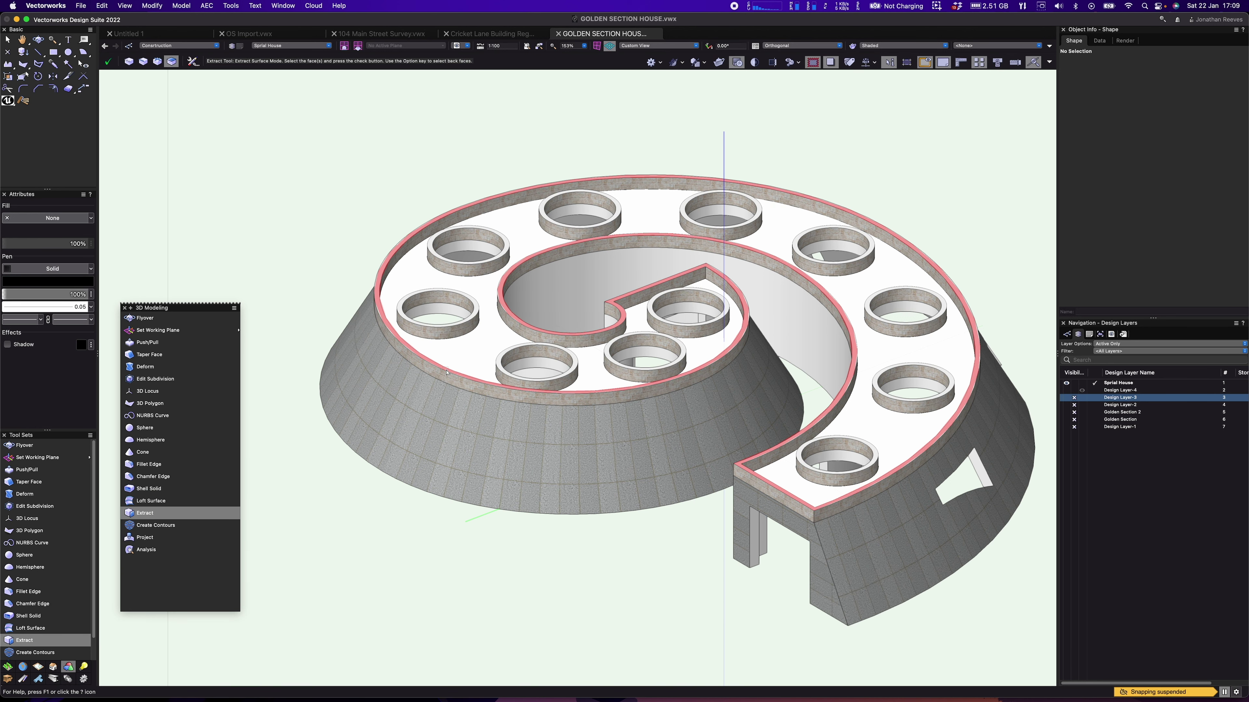
pyautogui.scroll(3, 449, 243)
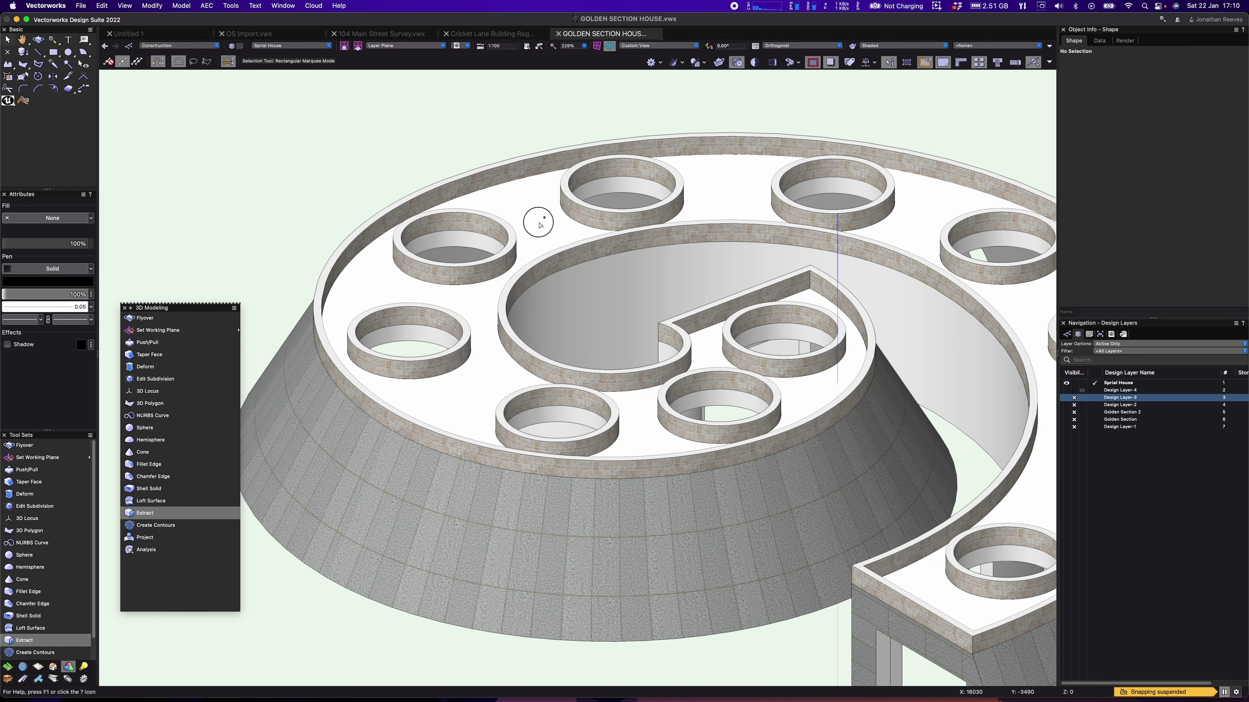
pyautogui.click(539, 225)
pyautogui.press('Return')
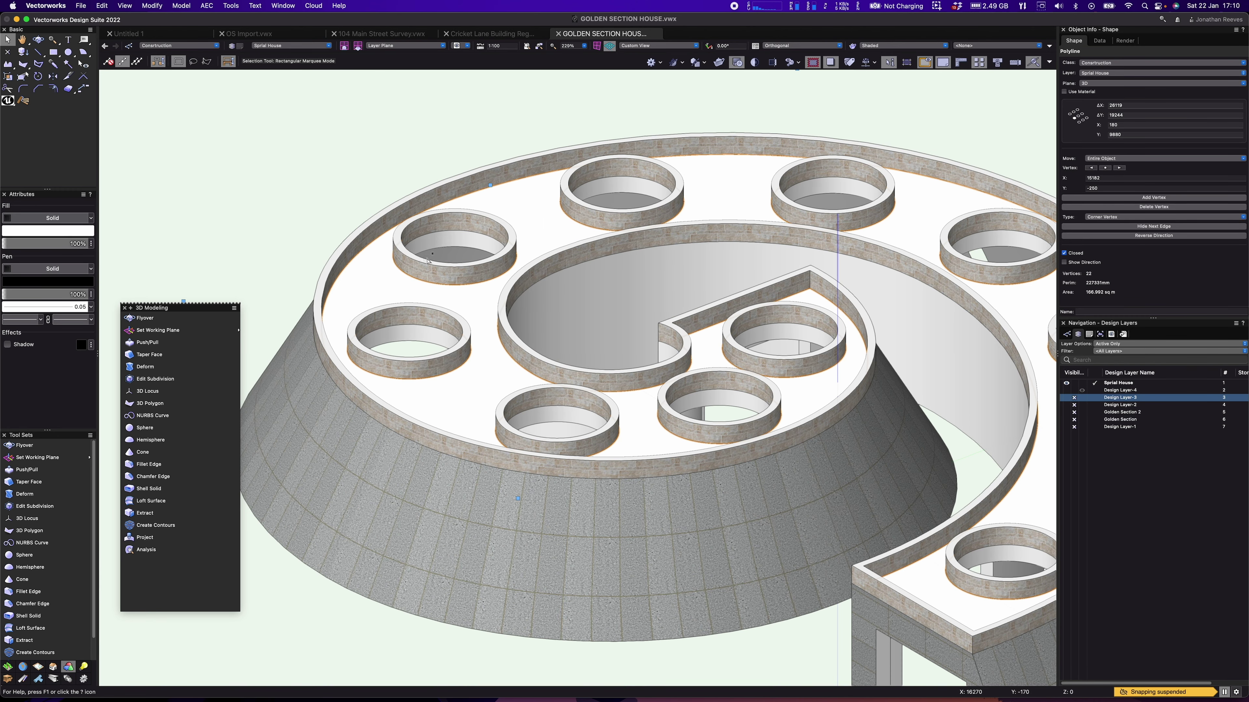
# Extrude the extracted roof surface 50 mm to form a roof slab.
pyautogui.click(181, 5)
pyautogui.click(197, 69)
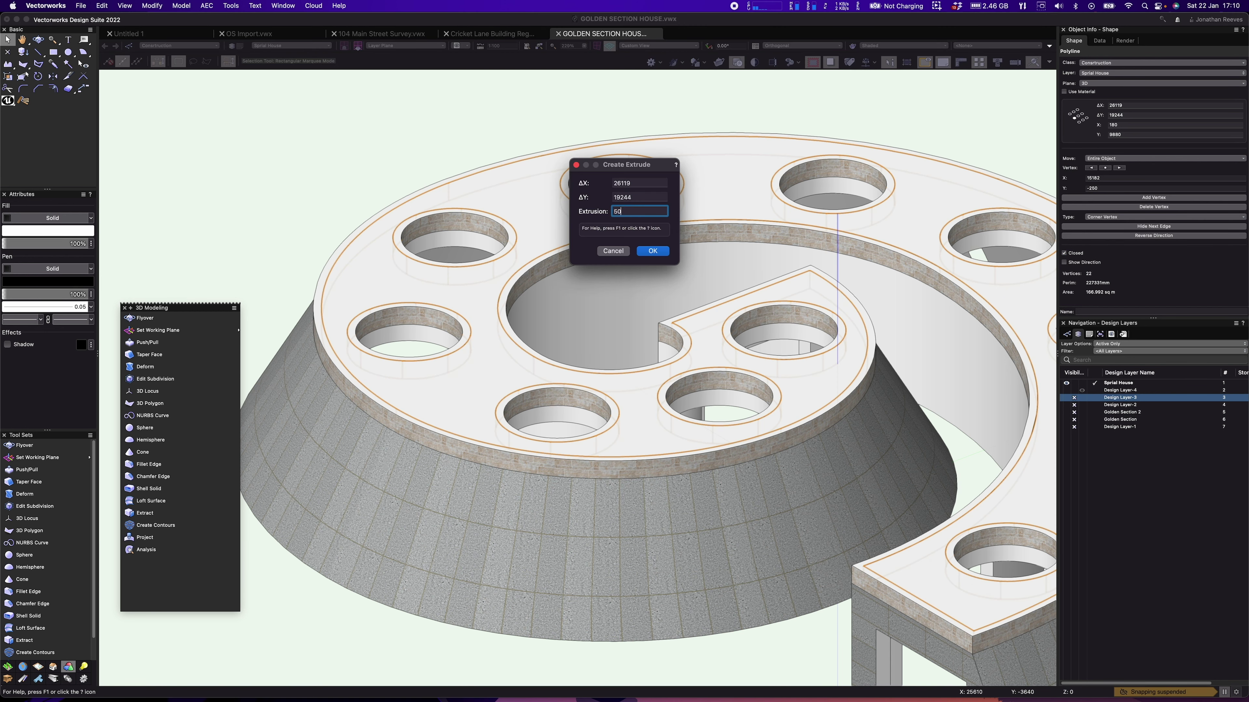
pyautogui.press('Return')
pyautogui.scroll(-2, 501, 246)
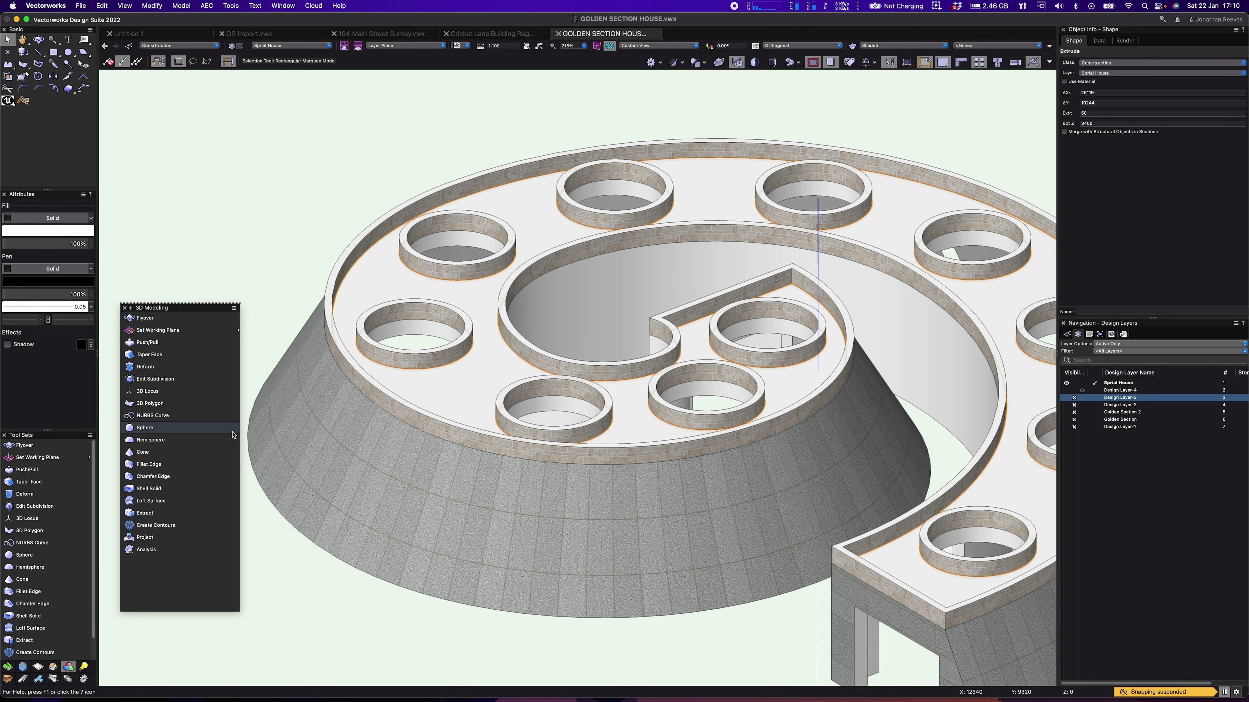
# Apply the Concrete-Boardmarked texture to the roof slab and deselect it.
pyautogui.click(20, 101)
pyautogui.click(538, 240)
pyautogui.press('x')
pyautogui.press('x')
pyautogui.scroll(-2, 453, 368)
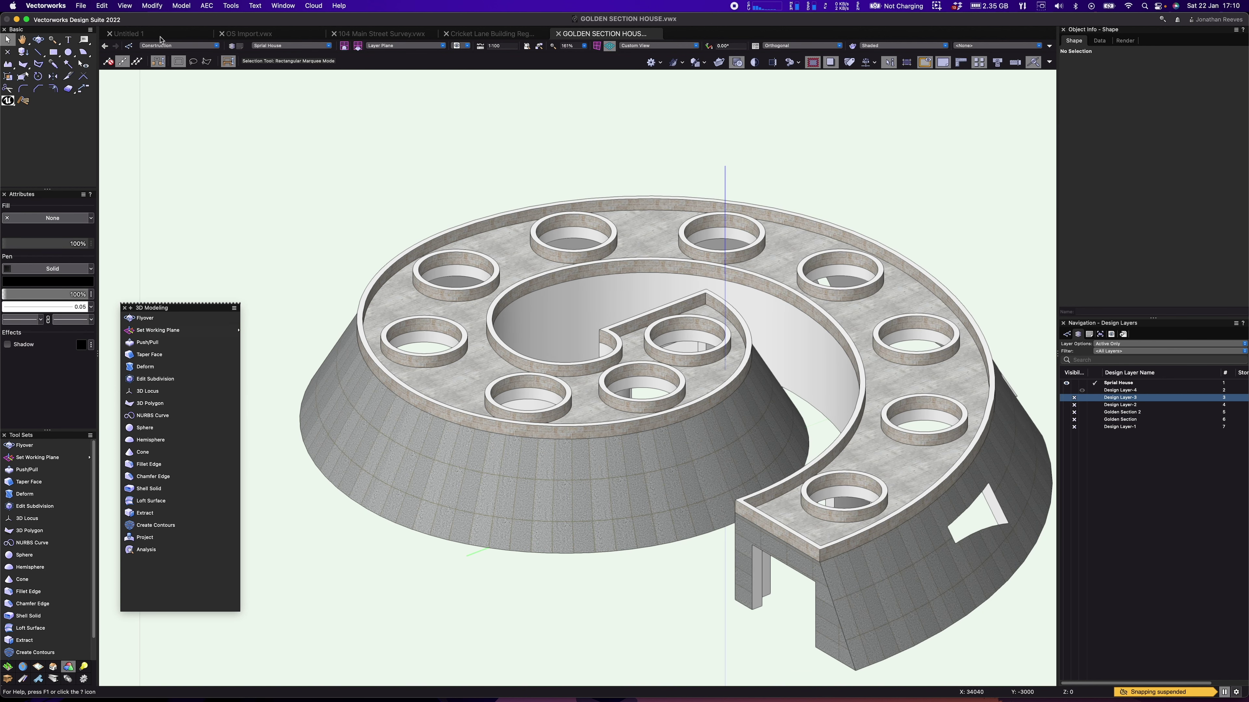
# Apply the Charred-Timber-Staggered wood texture to the inner courtyard wall faces of the spiral and clear the selection.
pyautogui.click(23, 100)
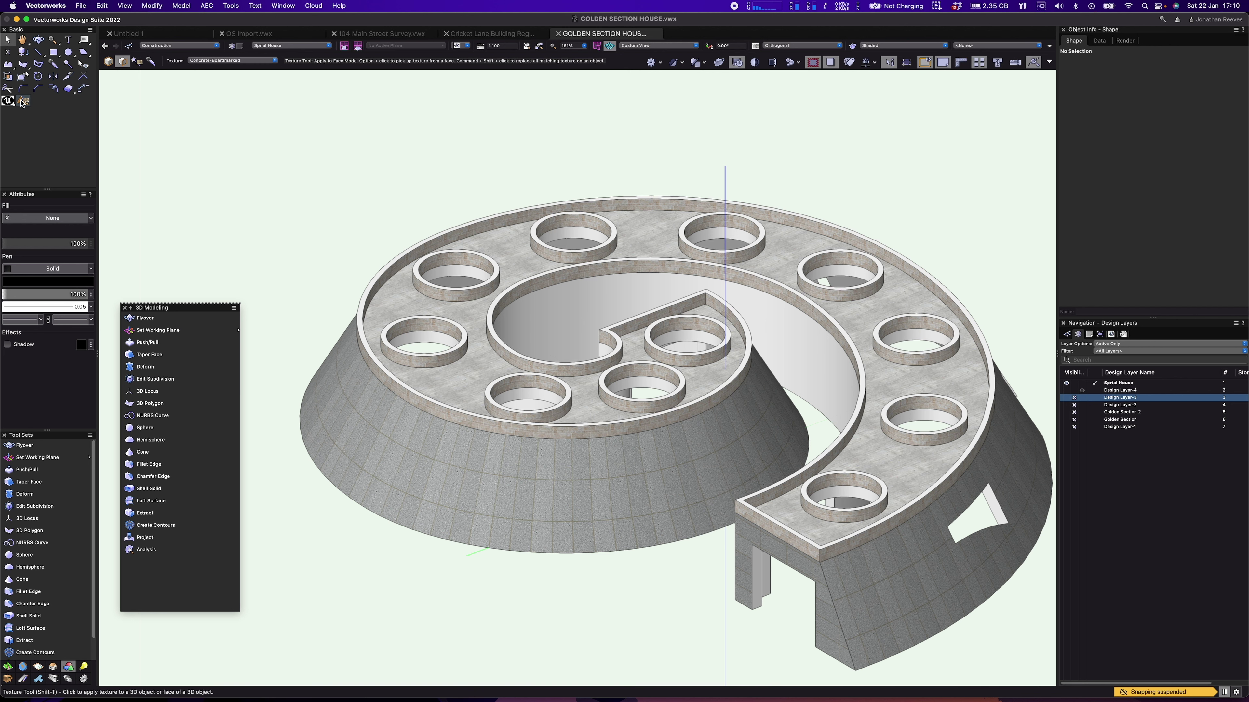
pyautogui.click(200, 61)
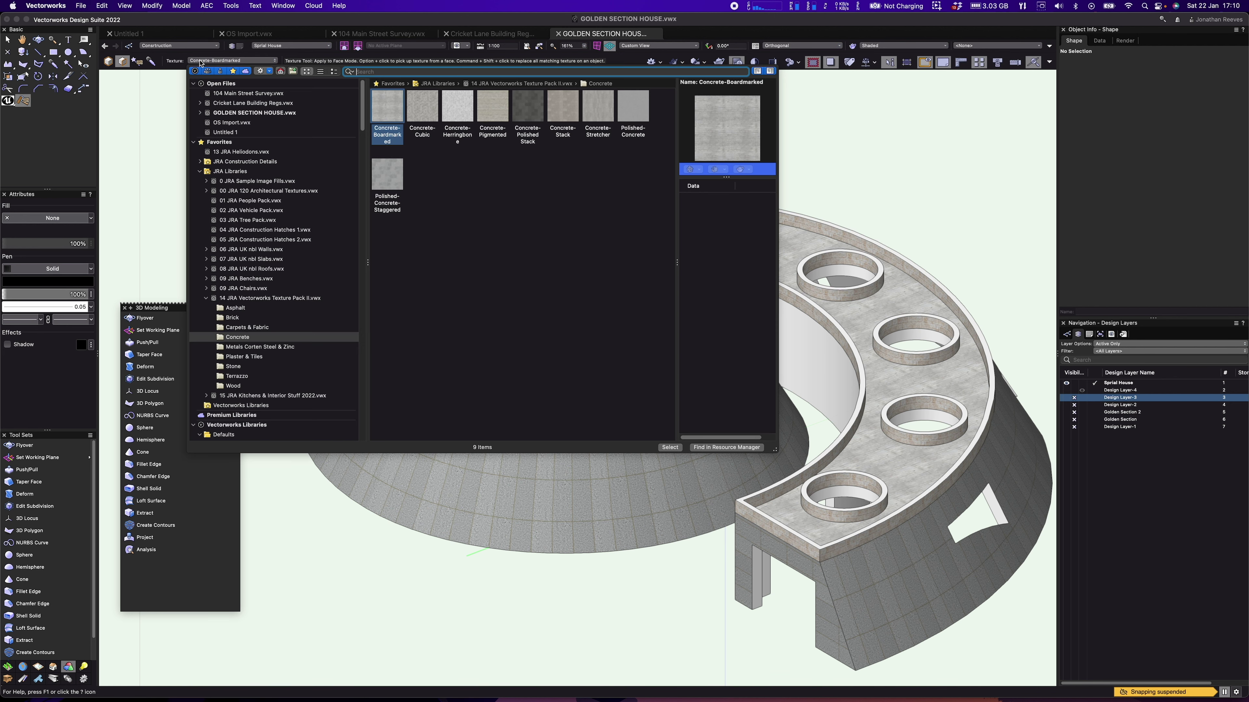
pyautogui.click(234, 386)
pyautogui.doubleClick(457, 106)
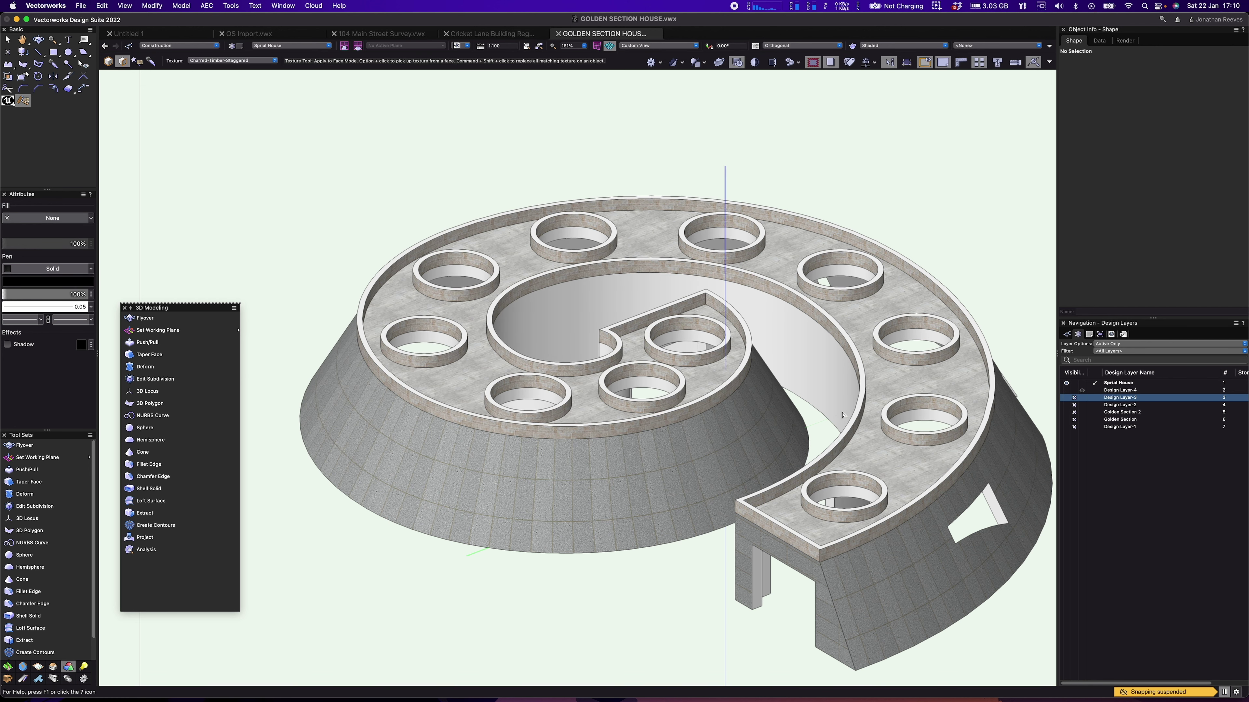
pyautogui.click(835, 394)
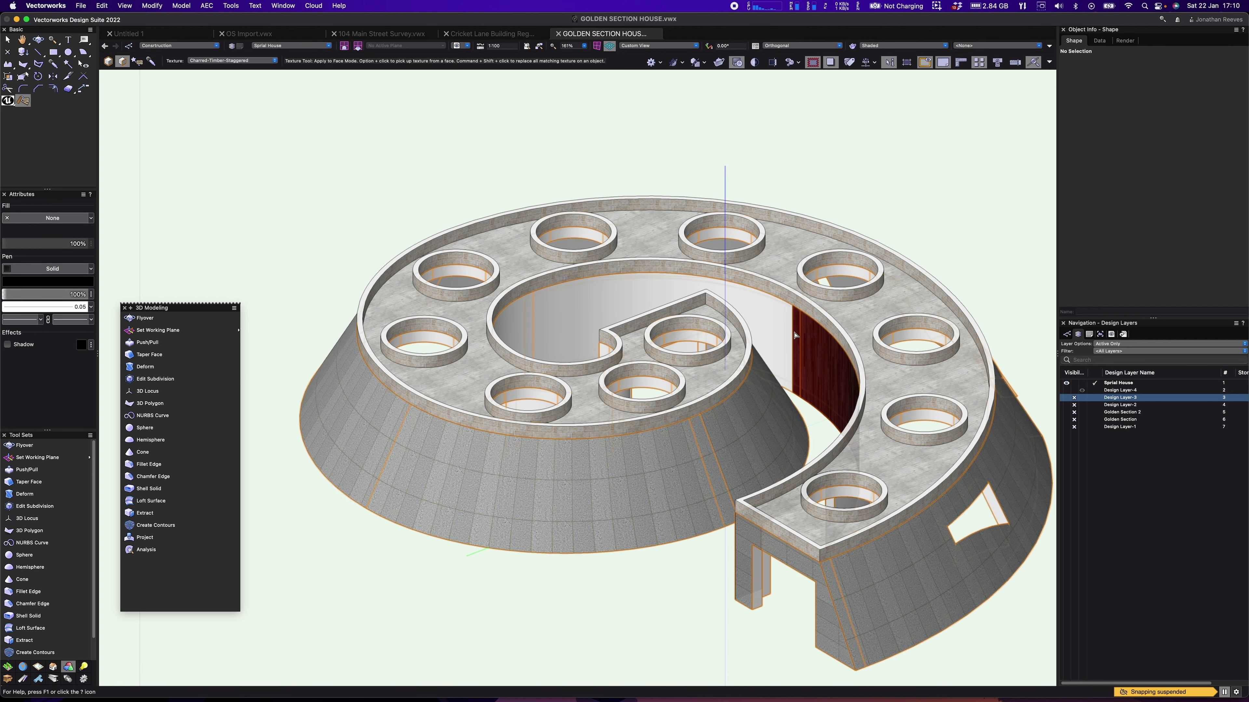
pyautogui.click(584, 307)
pyautogui.keyDown('ctrl'); pyautogui.moveTo(732, 397); pyautogui.dragTo(764, 446, button='middle'); pyautogui.keyUp('ctrl')
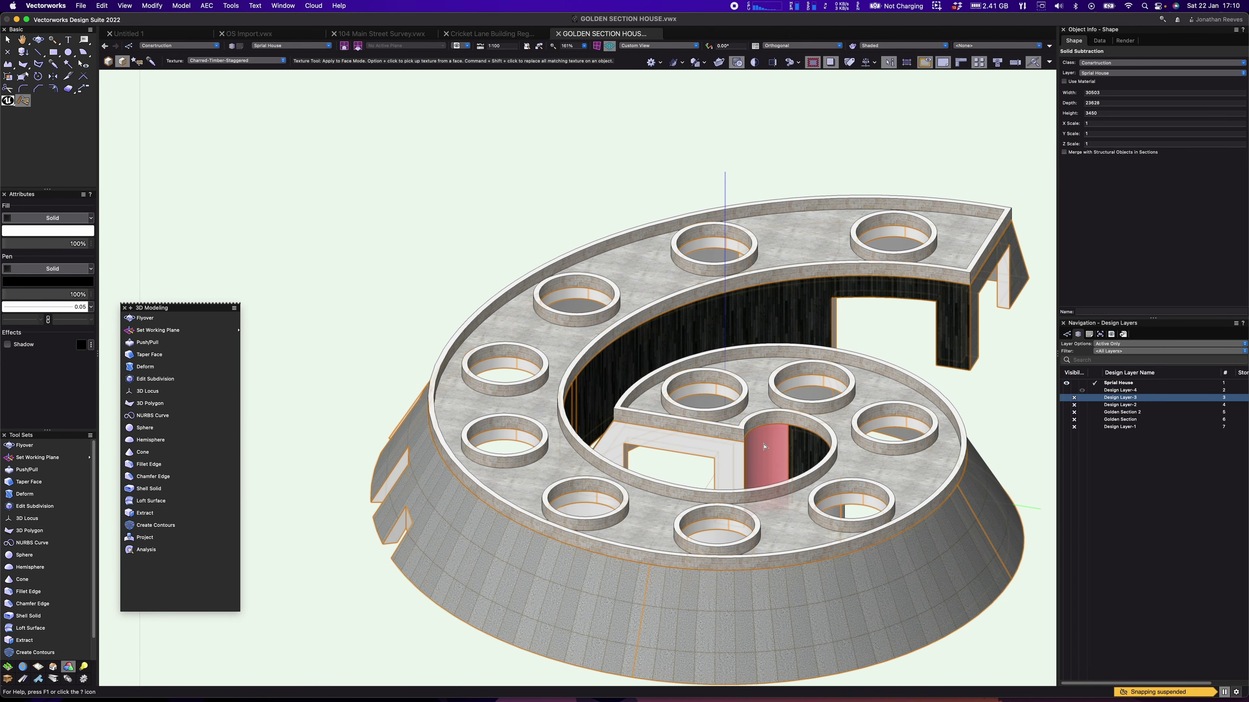
pyautogui.keyDown('ctrl'); pyautogui.moveTo(585, 497); pyautogui.dragTo(925, 452, button='middle'); pyautogui.keyUp('ctrl')
pyautogui.press('x')
pyautogui.press('x')
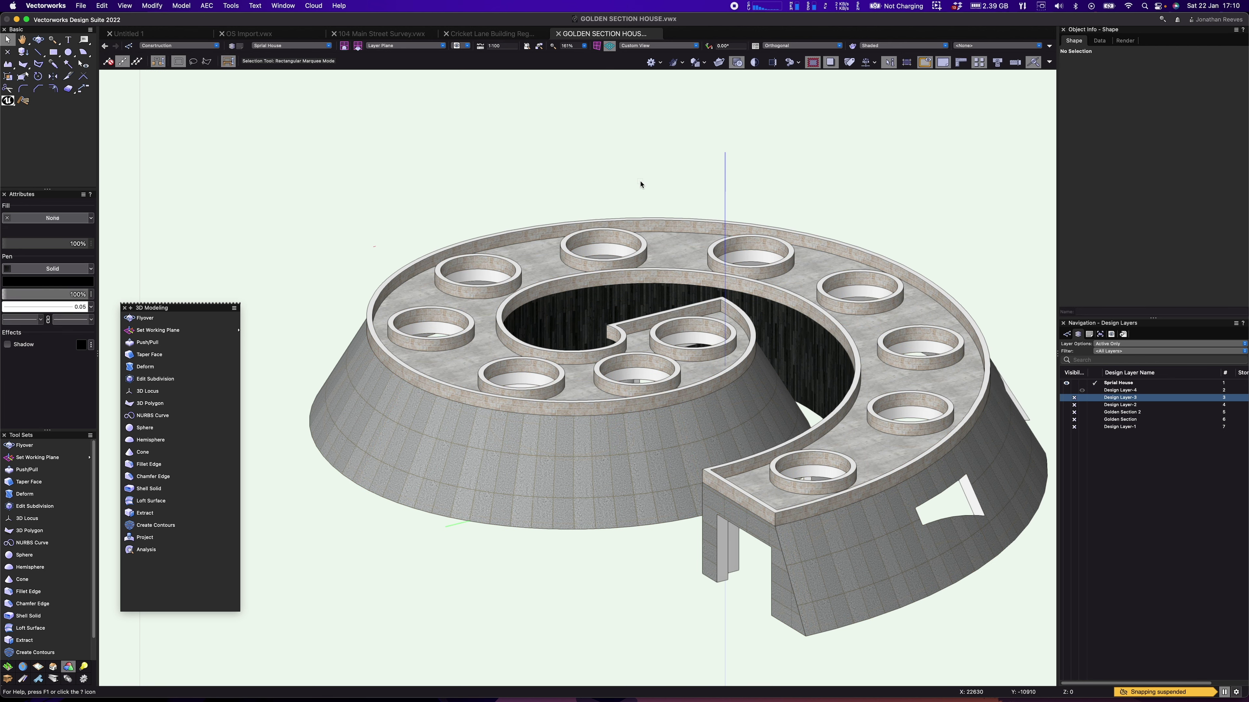
# Enter the building's solid subtraction for editing and switch it to the Top/Plan view.
pyautogui.press('KP_3')
pyautogui.keyDown('ctrl'); pyautogui.moveTo(640, 187); pyautogui.dragTo(403, 587, button='middle'); pyautogui.keyUp('ctrl')
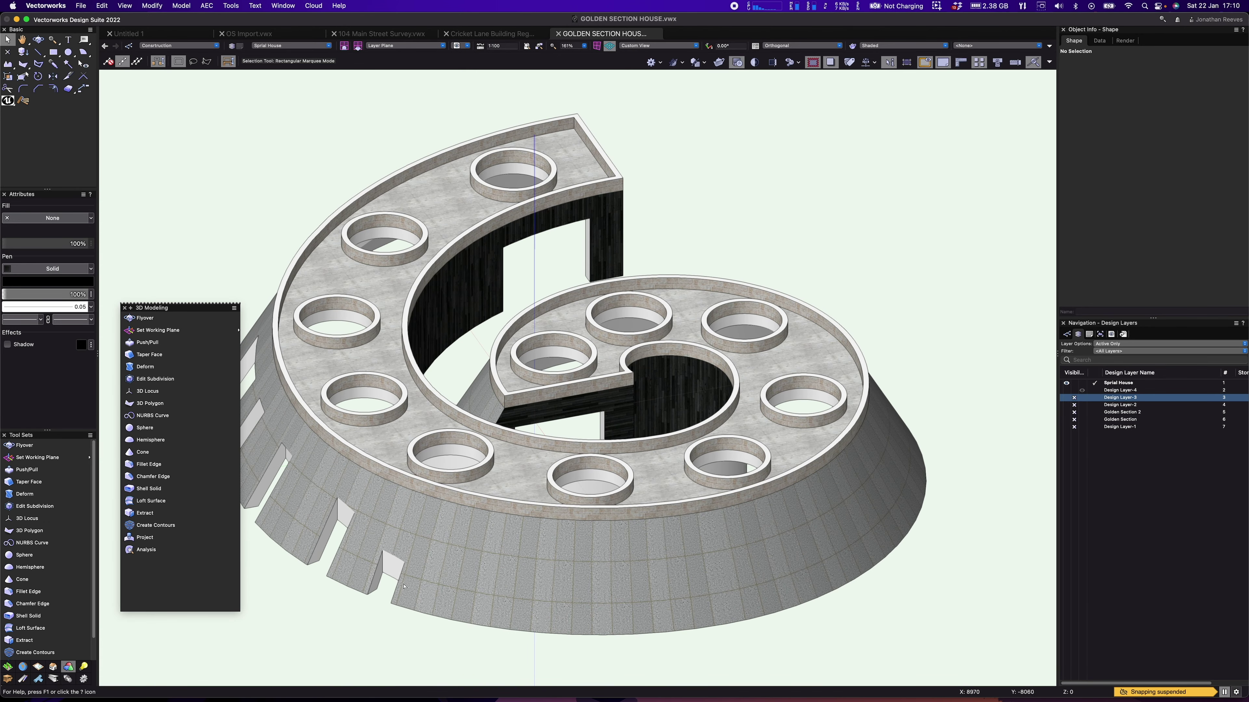
pyautogui.doubleClick(570, 580)
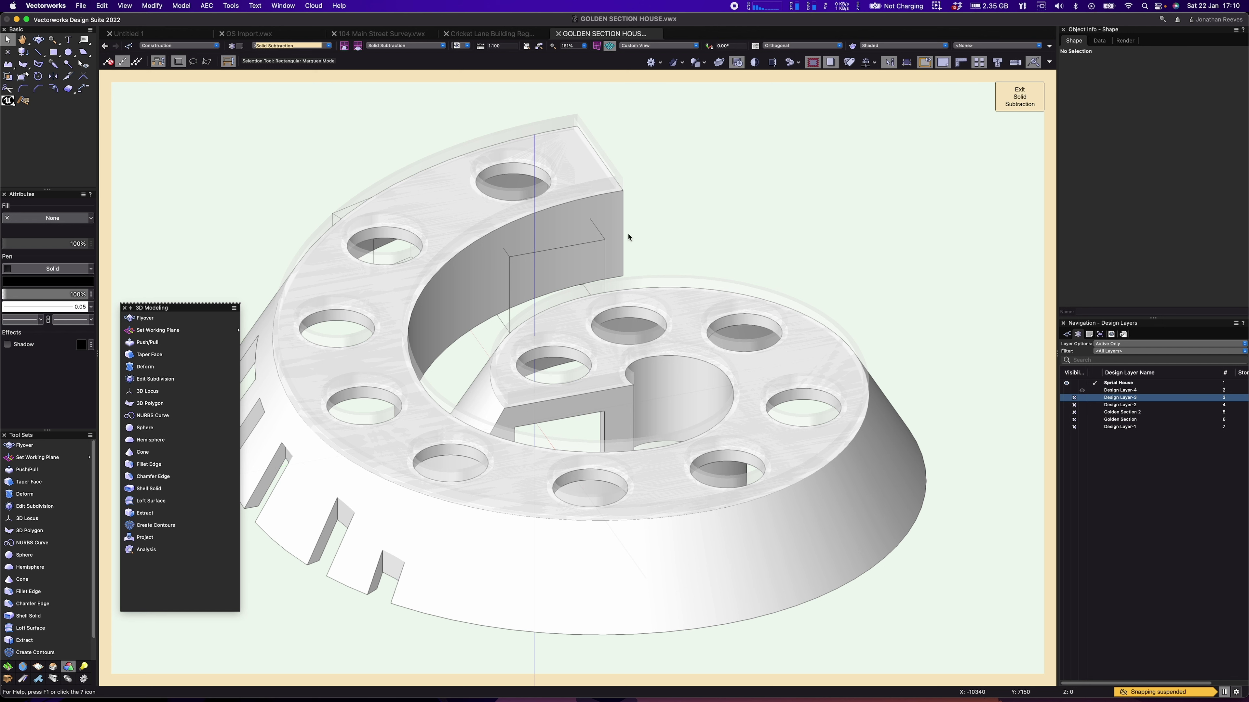
pyautogui.press('0')
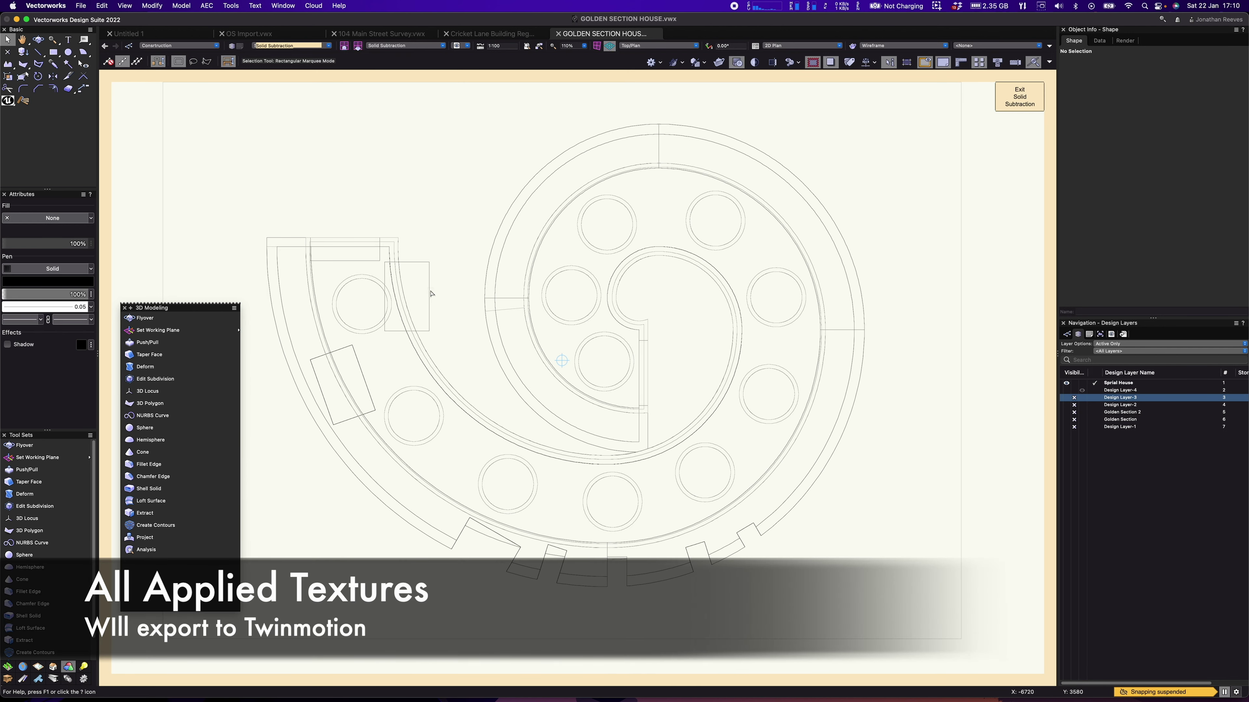
# Copy the rectangular cutter box onto the outer wall at the plan's top, right and upper-right sides.
pyautogui.click(429, 296)
pyautogui.moveTo(431, 294); pyautogui.dragTo(876, 326)
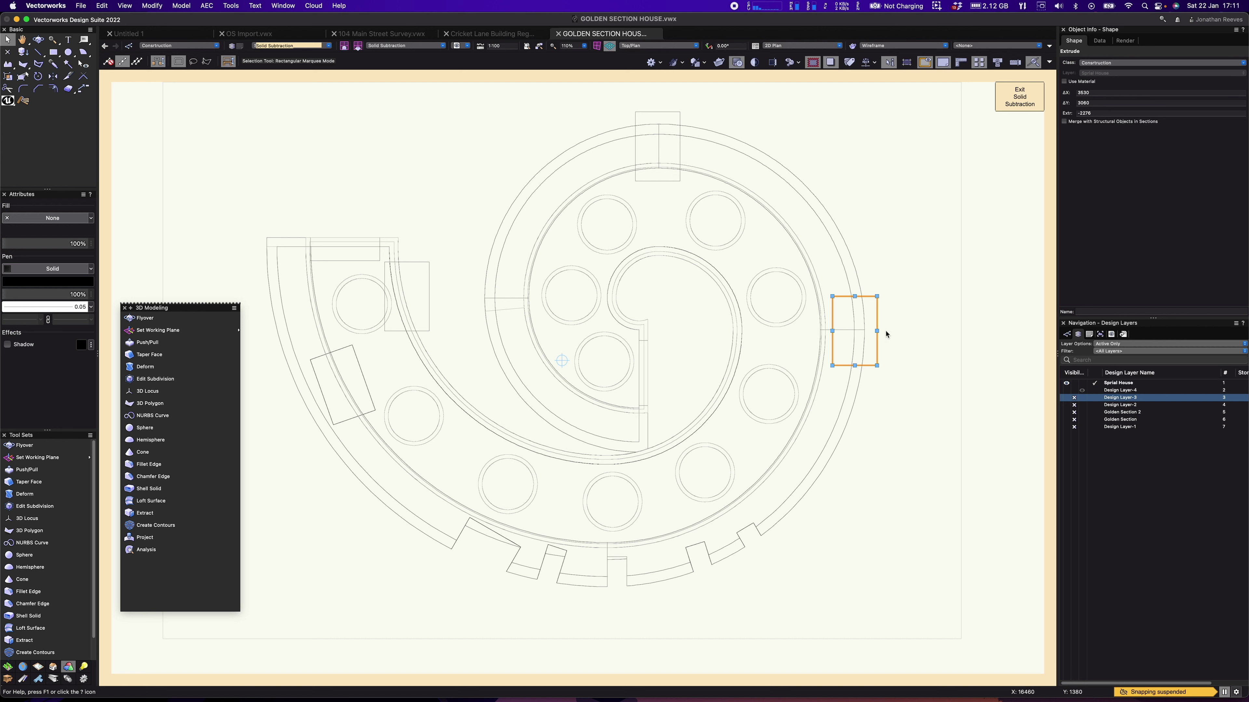
pyautogui.moveTo(879, 320); pyautogui.dragTo(844, 187)
# Rotate the upper-right cutter box about 27° so it sits across the curved outer wall, and exit the solid subtraction.
pyautogui.hotkey('shift', 'r')
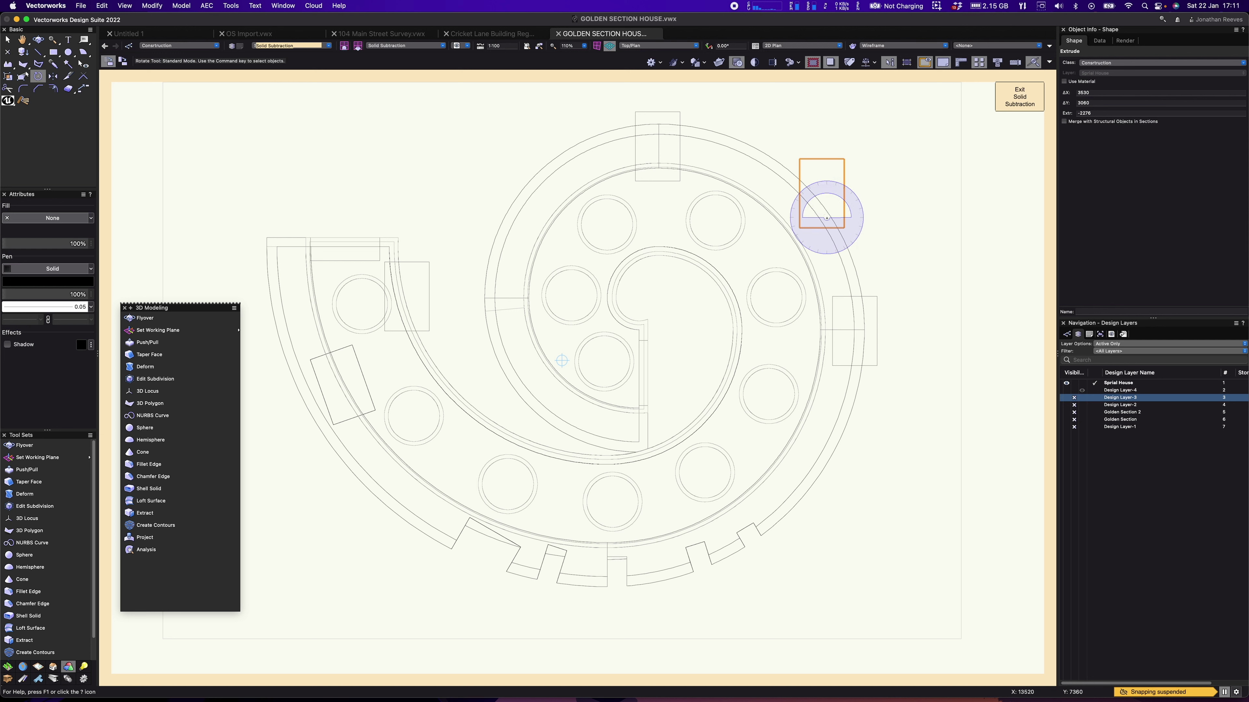
pyautogui.click(826, 229)
pyautogui.press('x')
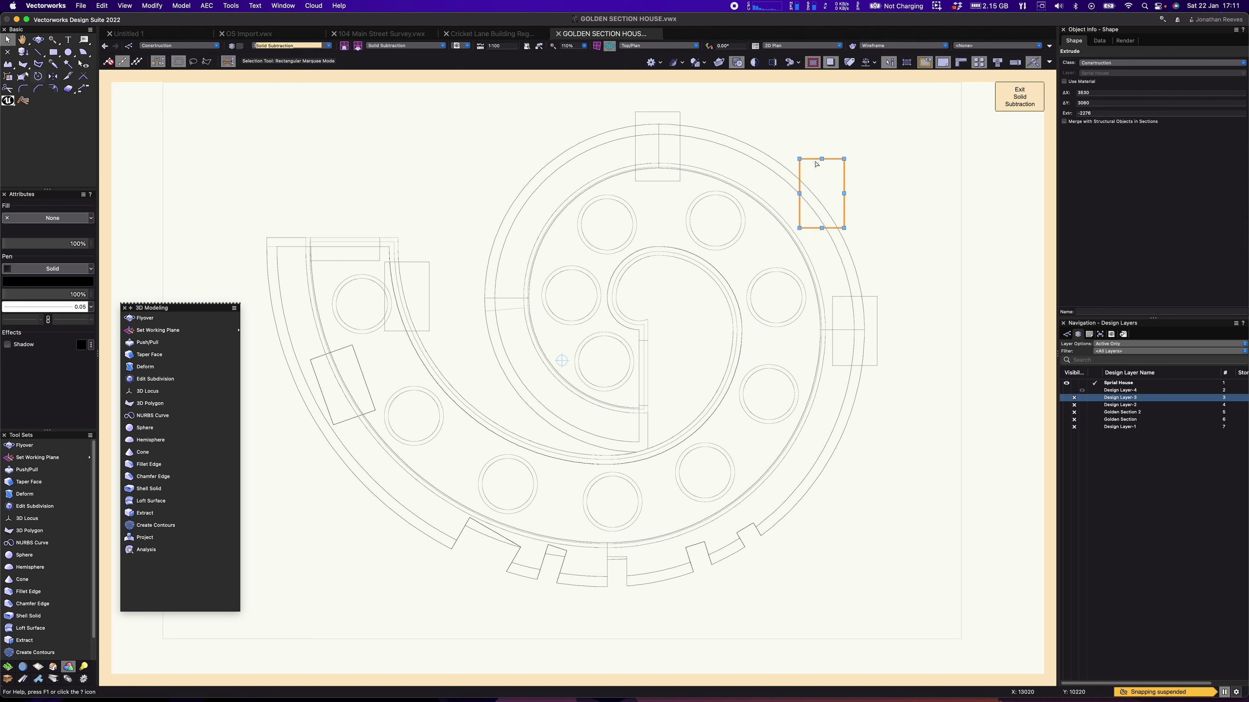
pyautogui.hotkey('alt', '=')
pyautogui.click(822, 227)
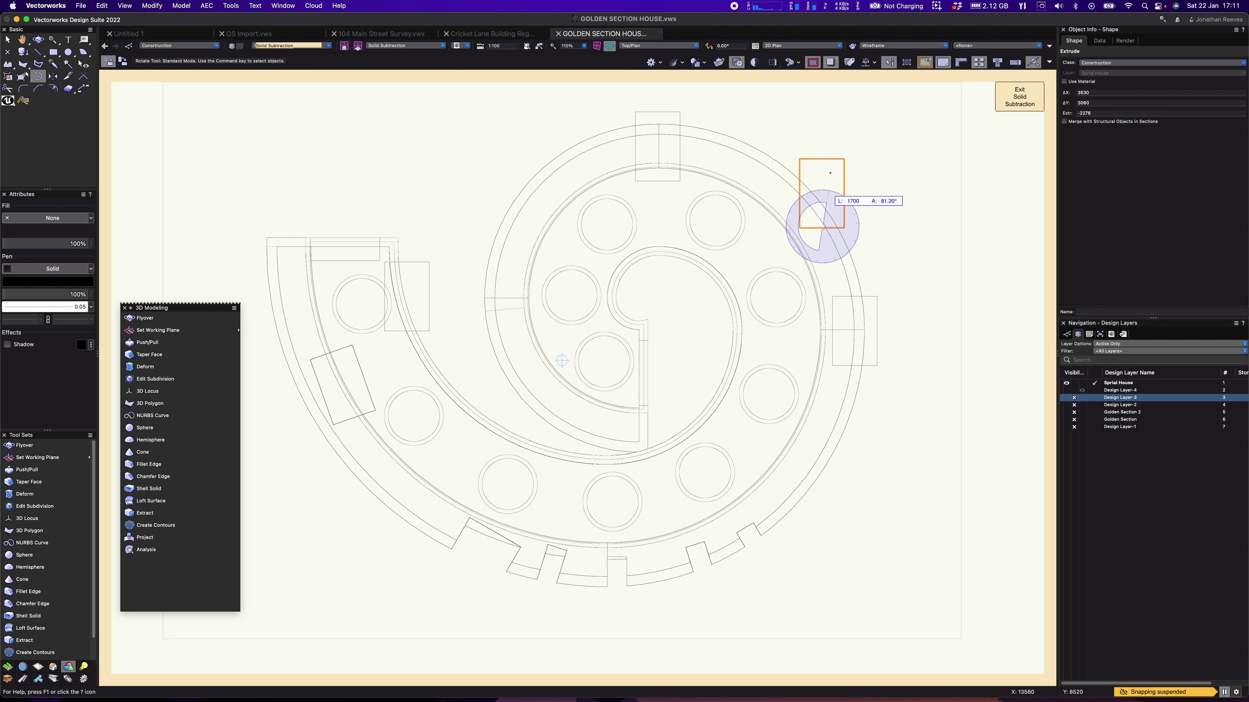
pyautogui.click(820, 159)
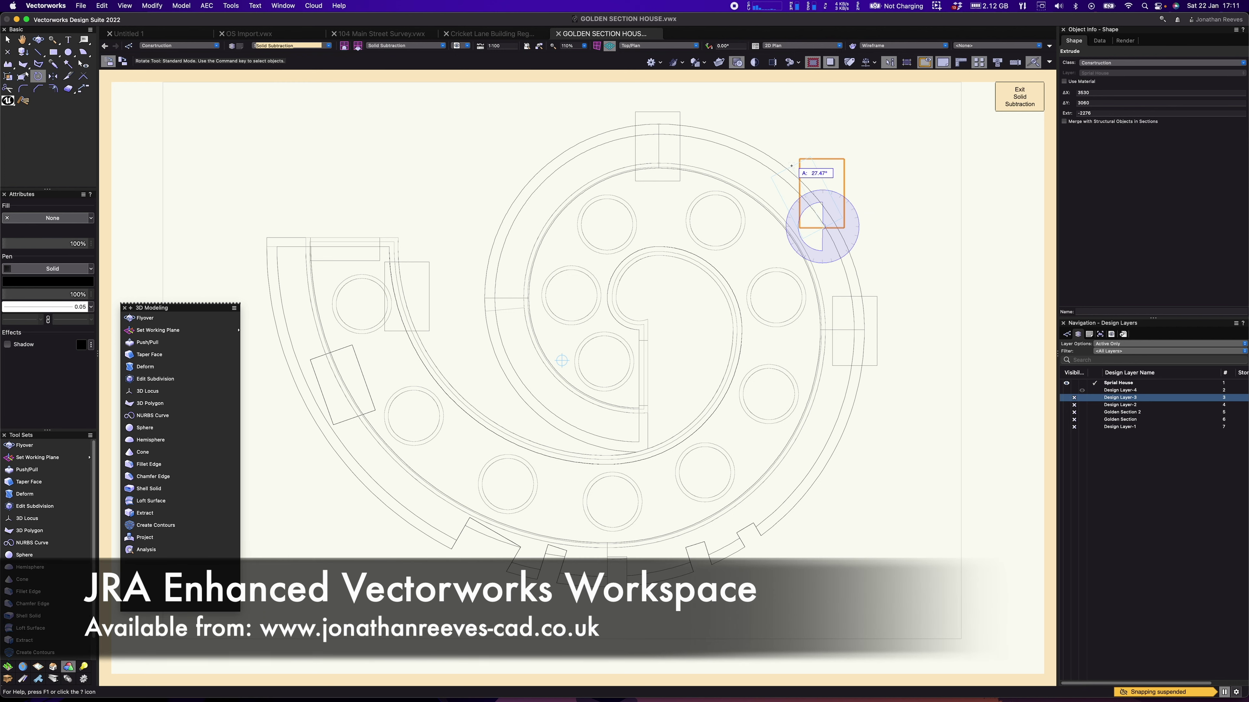
pyautogui.click(795, 165)
pyautogui.press('x')
pyautogui.moveTo(813, 232); pyautogui.dragTo(822, 233)
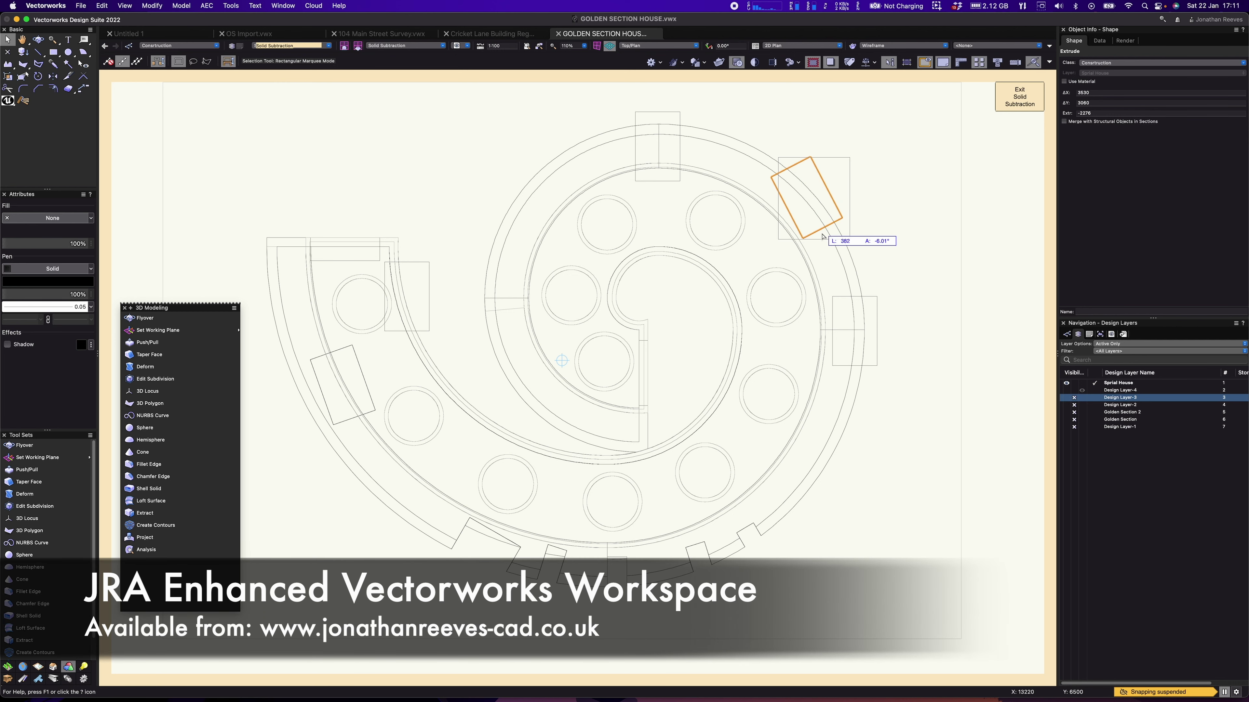
pyautogui.click(1017, 104)
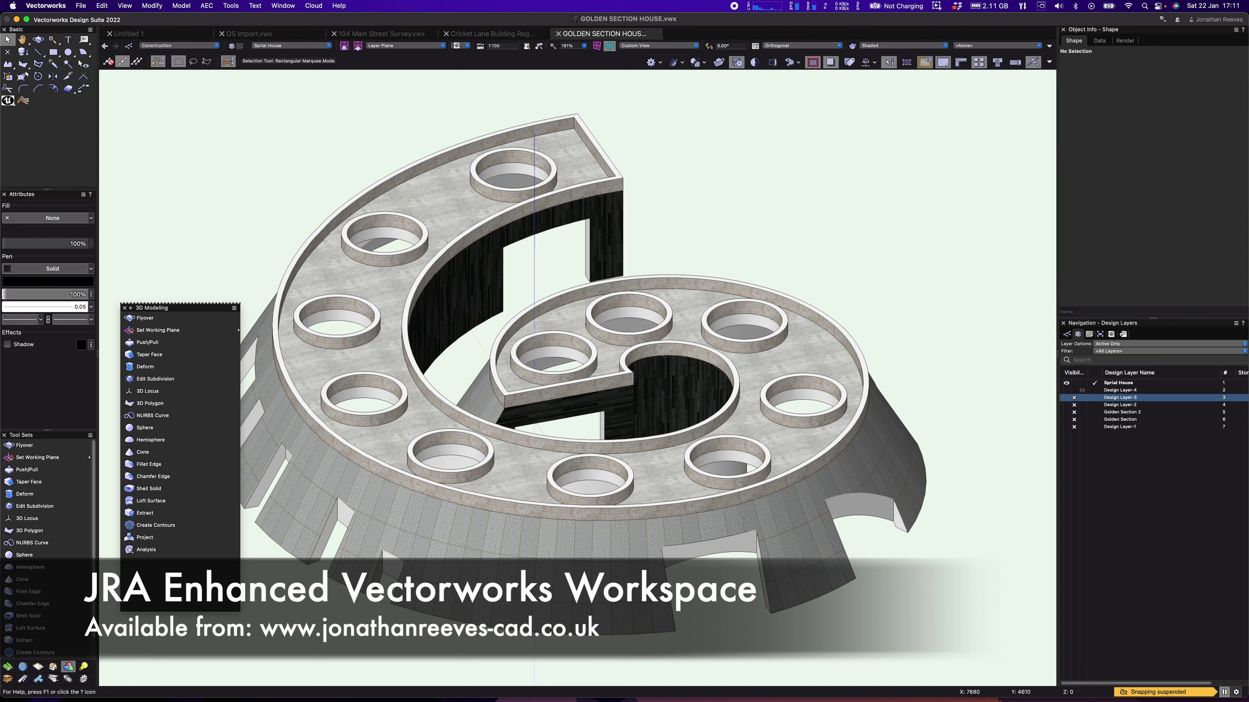
pyautogui.moveTo(718, 423)
pyautogui.keyDown('shift'); pyautogui.mouseDown(button='middle')
pyautogui.moveTo(695, 387)
pyautogui.moveTo(683, 399)
pyautogui.moveTo(753, 435)
pyautogui.mouseUp(button='middle'); pyautogui.keyUp('shift')
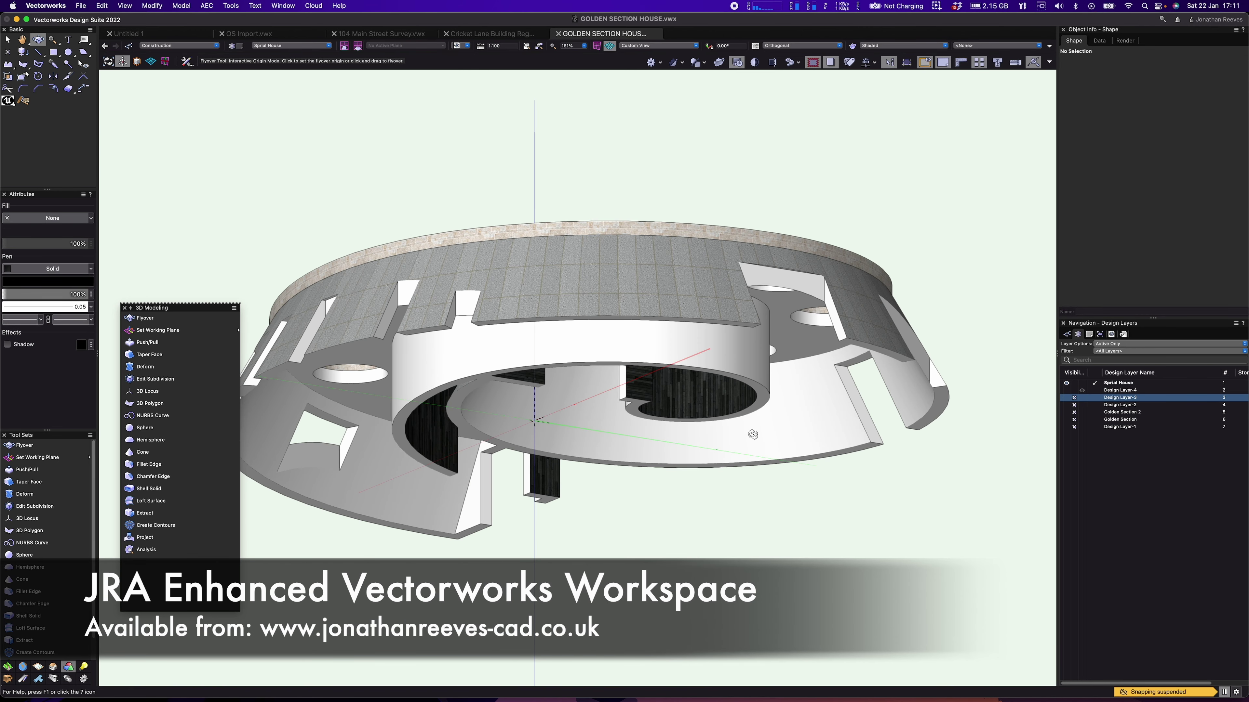
pyautogui.moveTo(746, 424)
pyautogui.keyDown('shift'); pyautogui.mouseDown(button='middle')
pyautogui.moveTo(732, 382)
pyautogui.moveTo(752, 337)
pyautogui.mouseUp(button='middle'); pyautogui.keyUp('shift')
# Draw a circle with a radius of about 17,900 mm around the whole house in Top/Plan view.
pyautogui.press('x')
pyautogui.press('super+5')
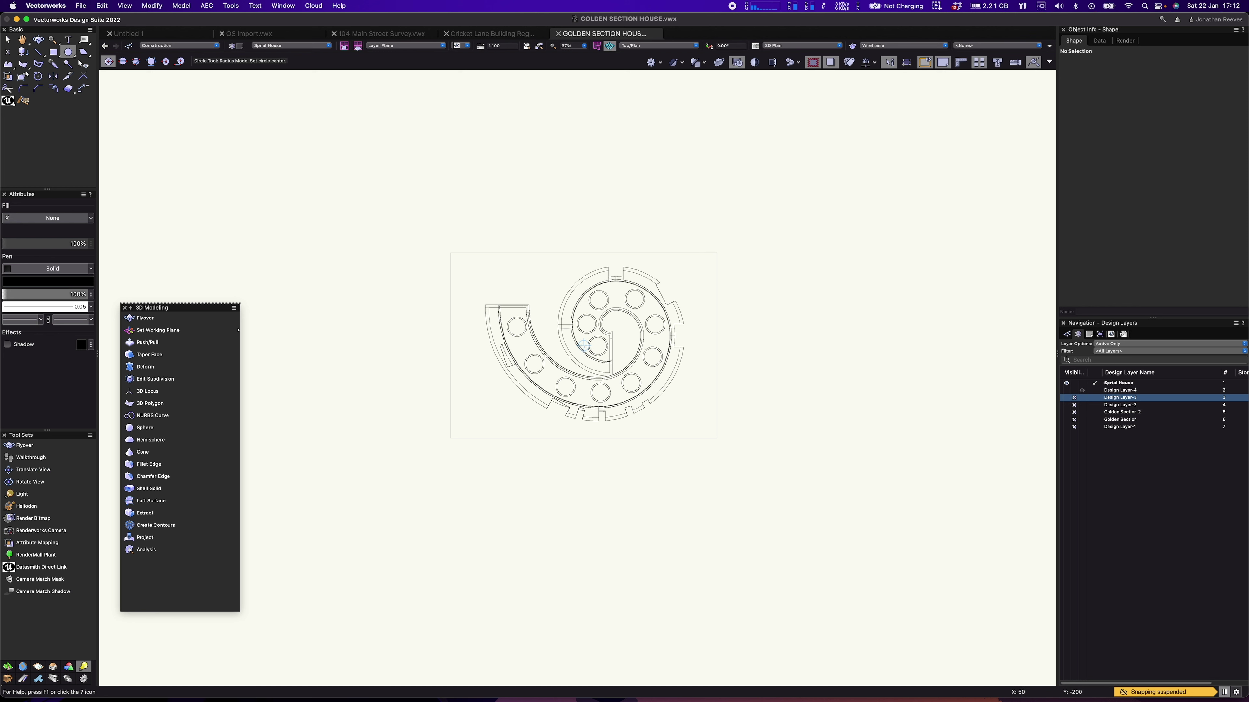
pyautogui.click(584, 346)
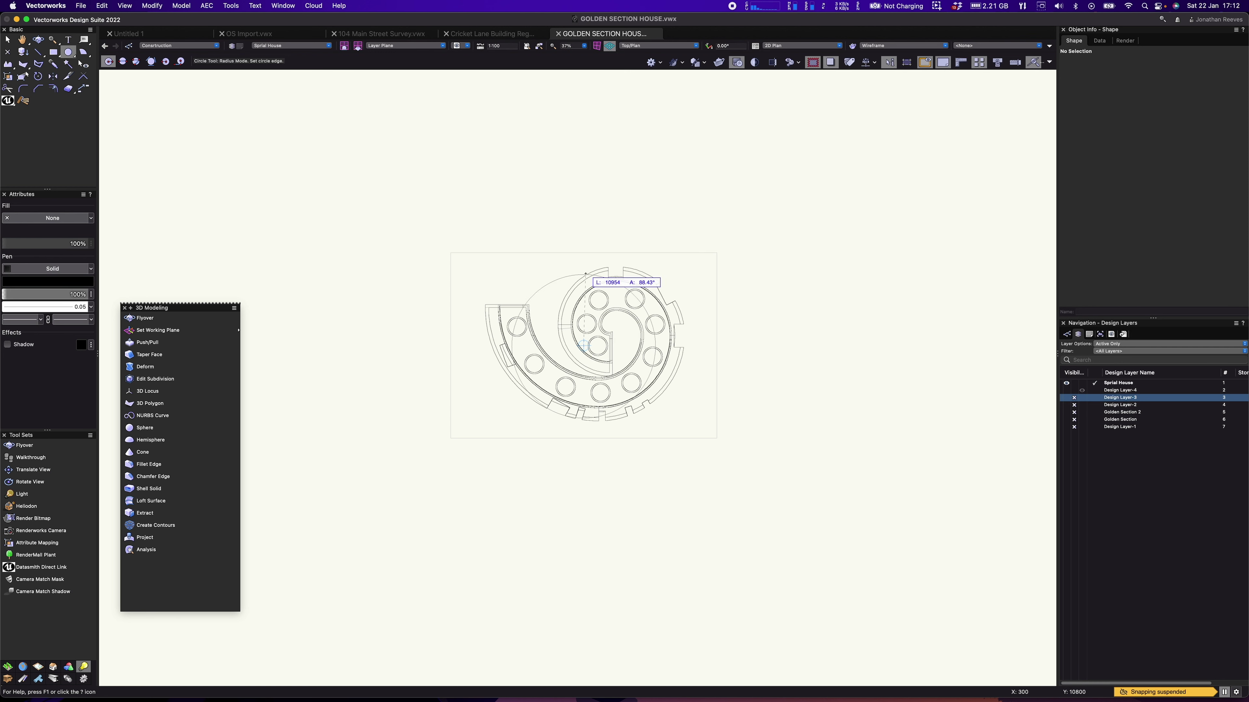
pyautogui.click(578, 230)
# Extrude the circle -100 mm as a ground base and give it a solid fill.
pyautogui.press('super+3')
pyautogui.press('super+e')
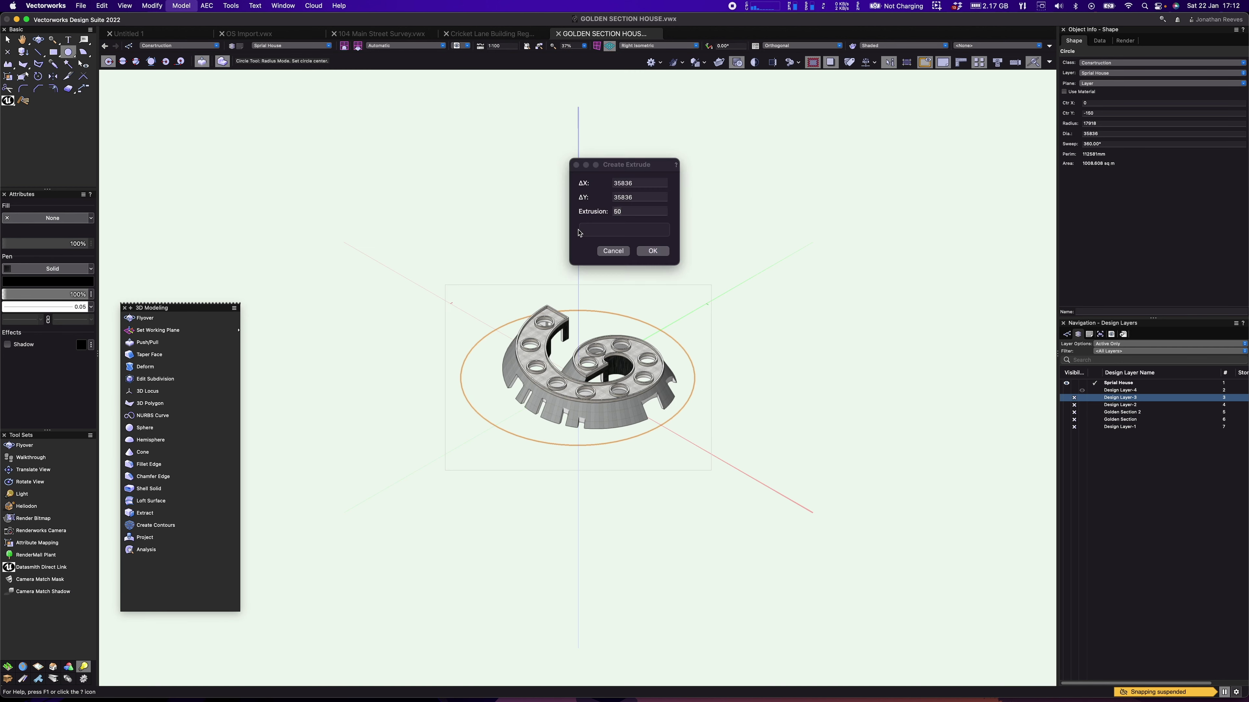
pyautogui.write('-100')
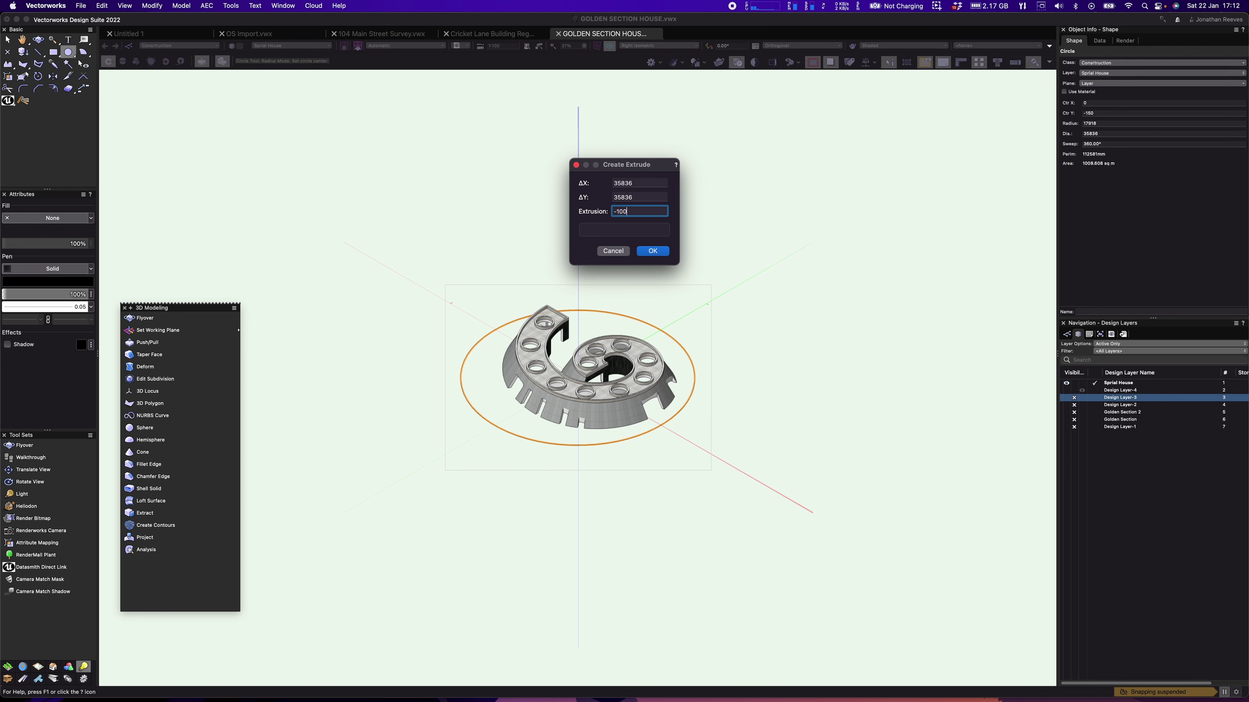
pyautogui.press('Return')
pyautogui.press('x')
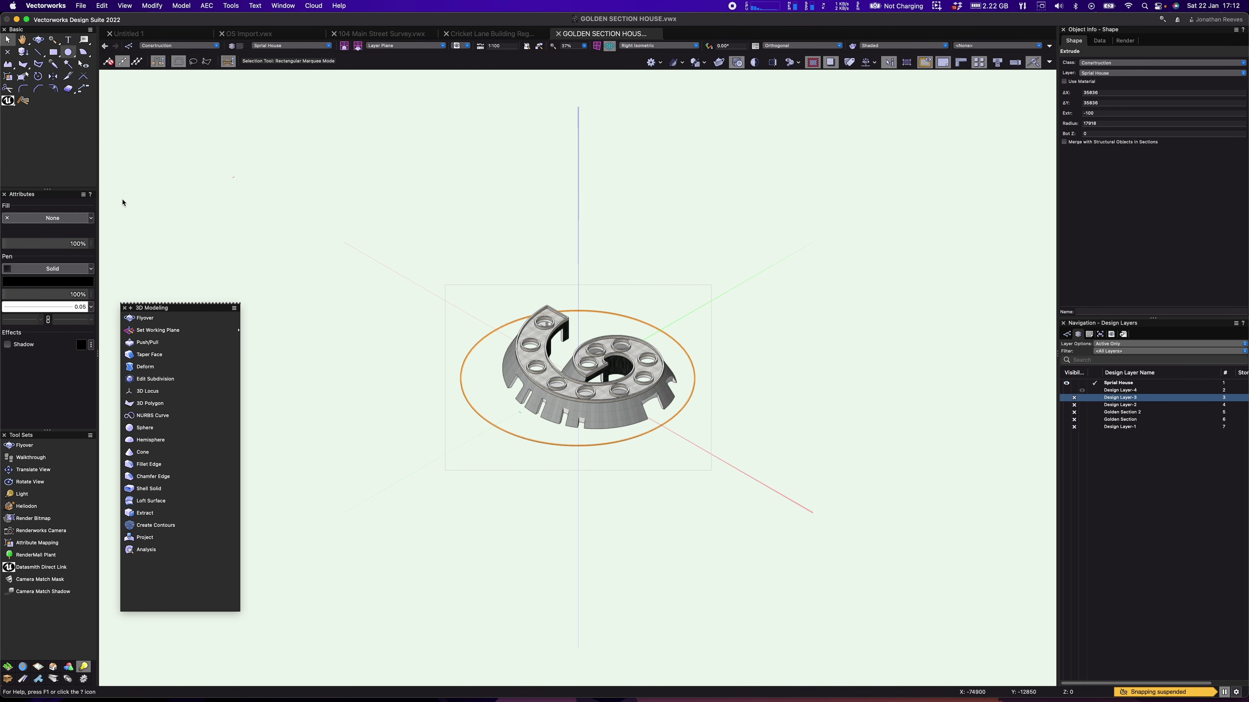
pyautogui.click(57, 218)
pyautogui.click(49, 229)
pyautogui.scroll(5, 549, 381)
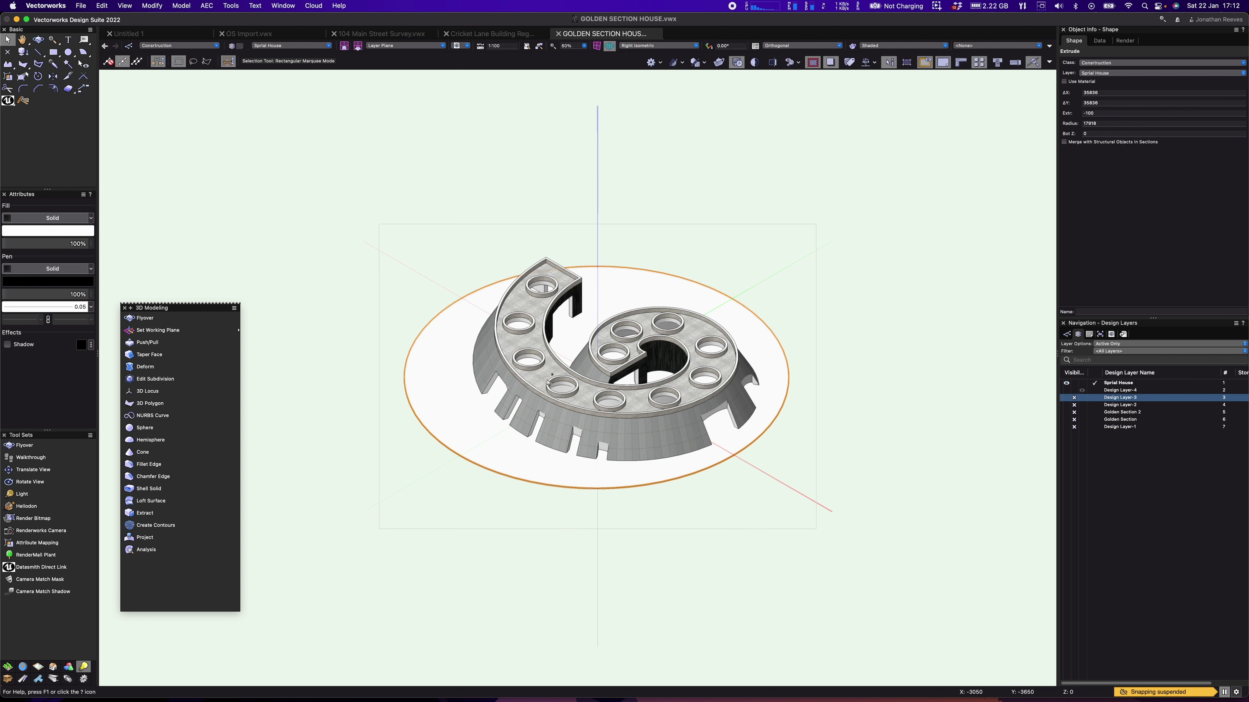
# Apply the Asphalt-Crushed Stone texture to the circular base's top face and deselect it.
pyautogui.click(31, 101)
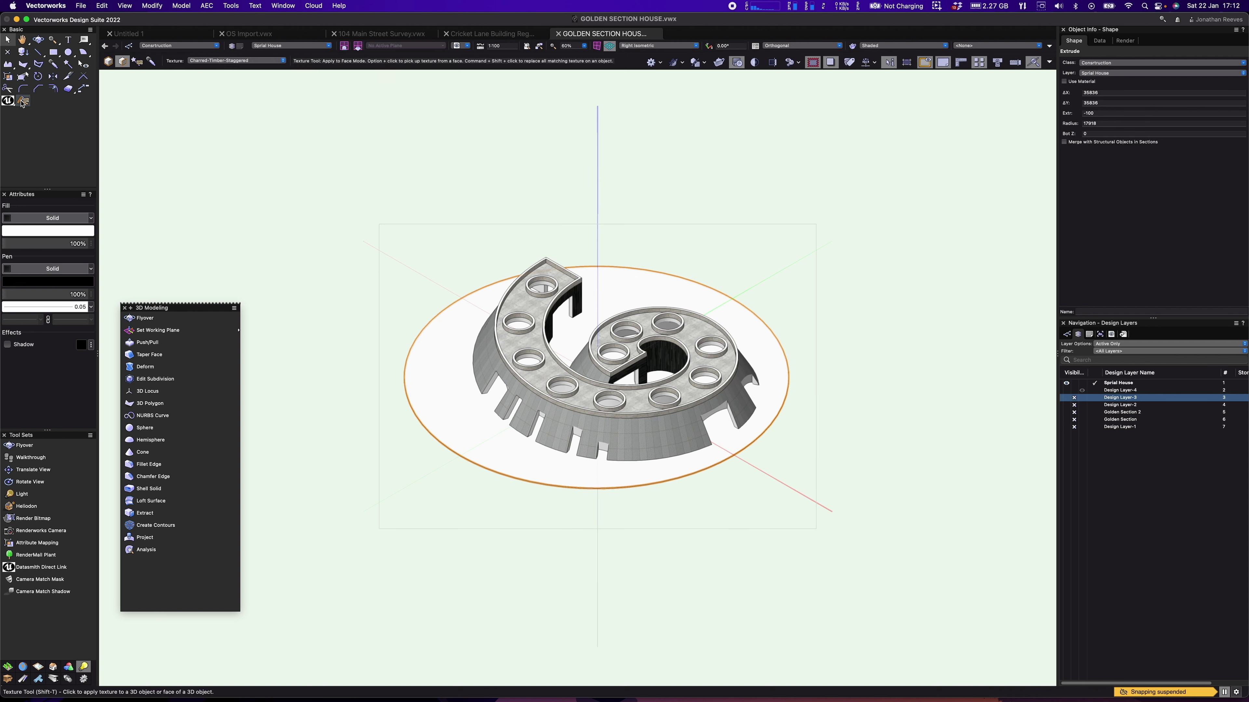
pyautogui.click(241, 60)
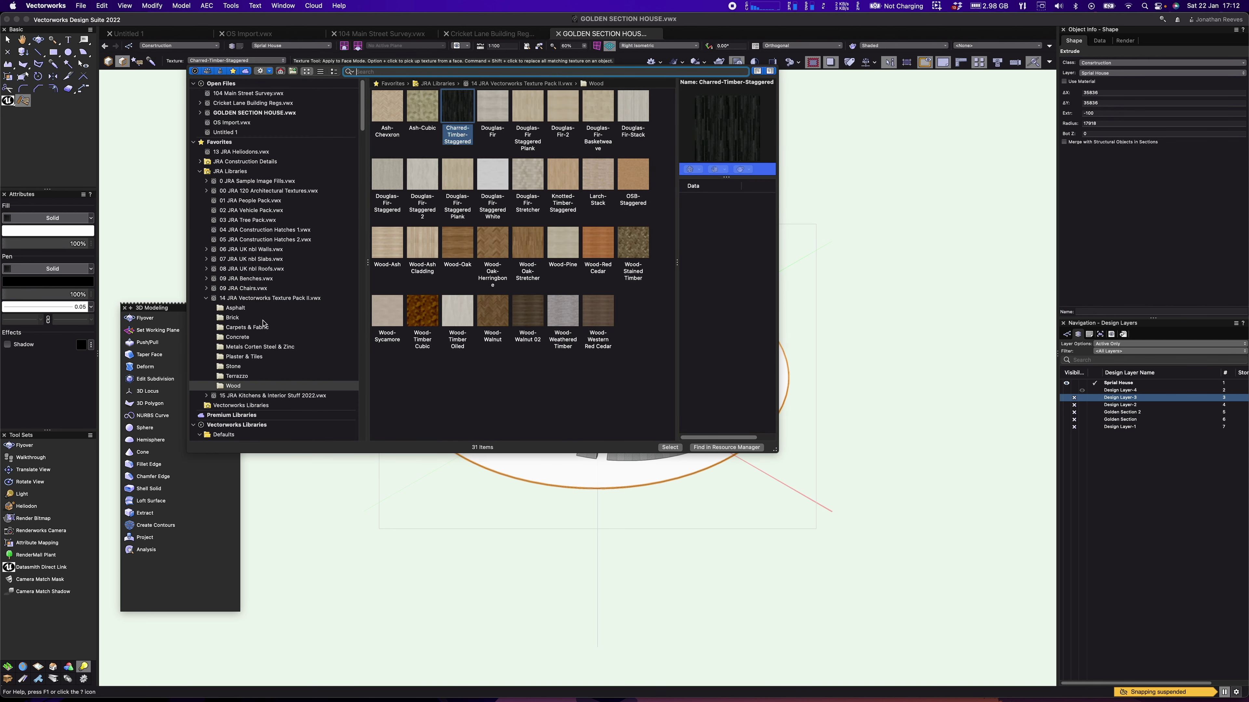
pyautogui.click(241, 308)
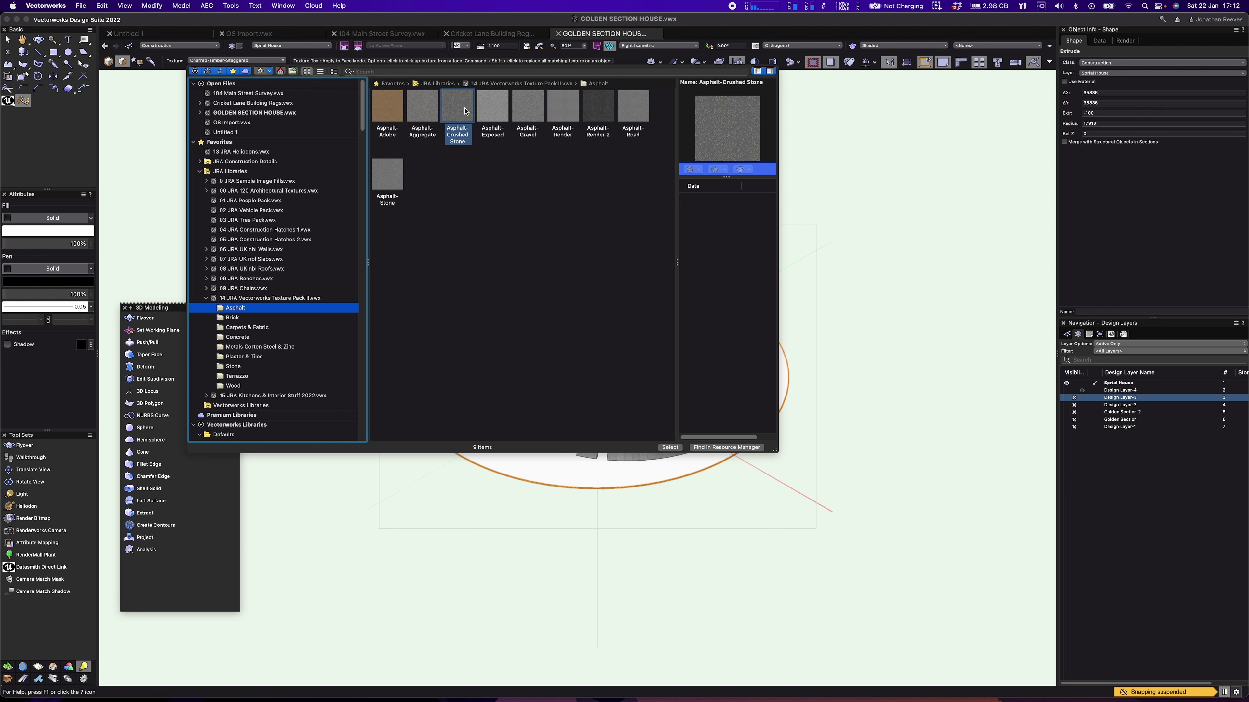
pyautogui.click(480, 108)
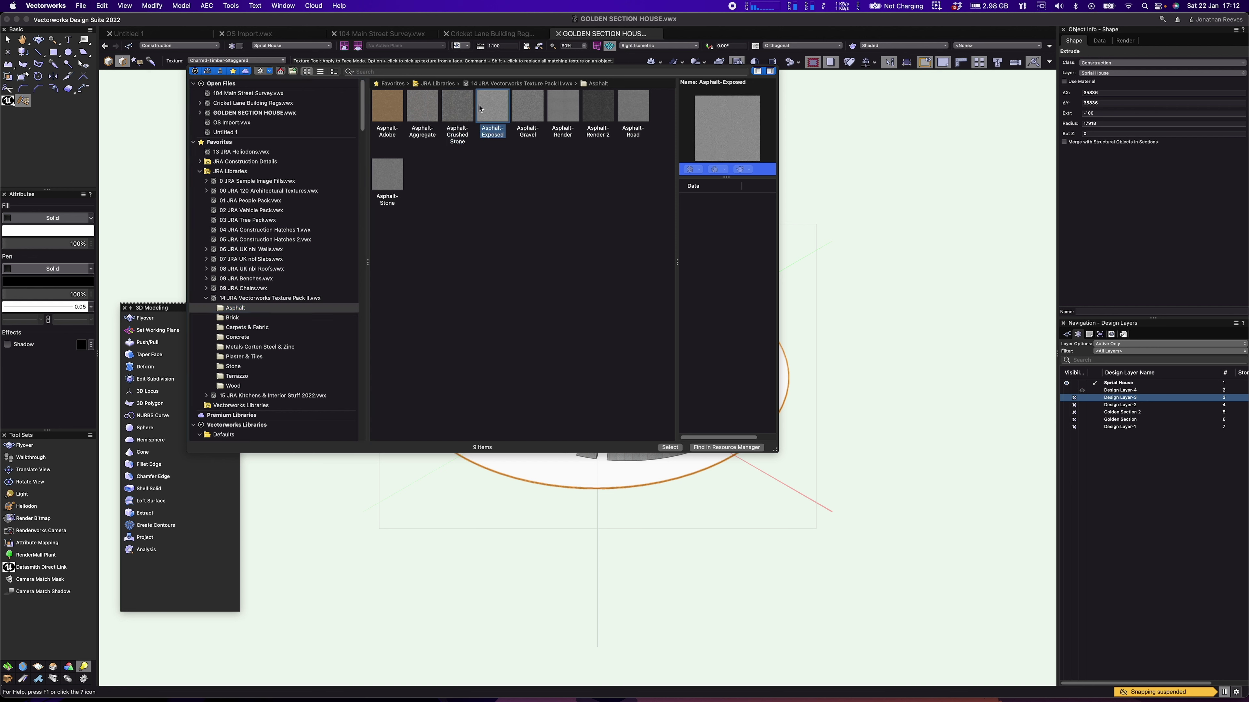
pyautogui.click(569, 105)
pyautogui.click(596, 105)
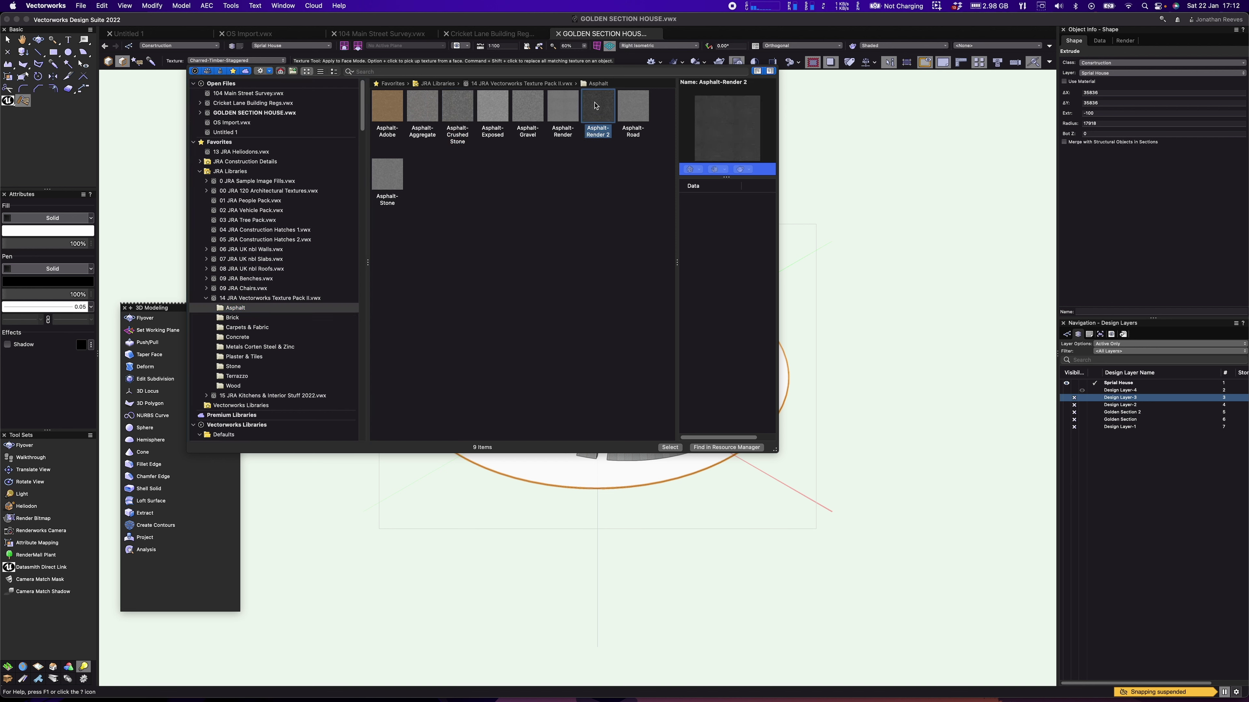
pyautogui.doubleClick(465, 108)
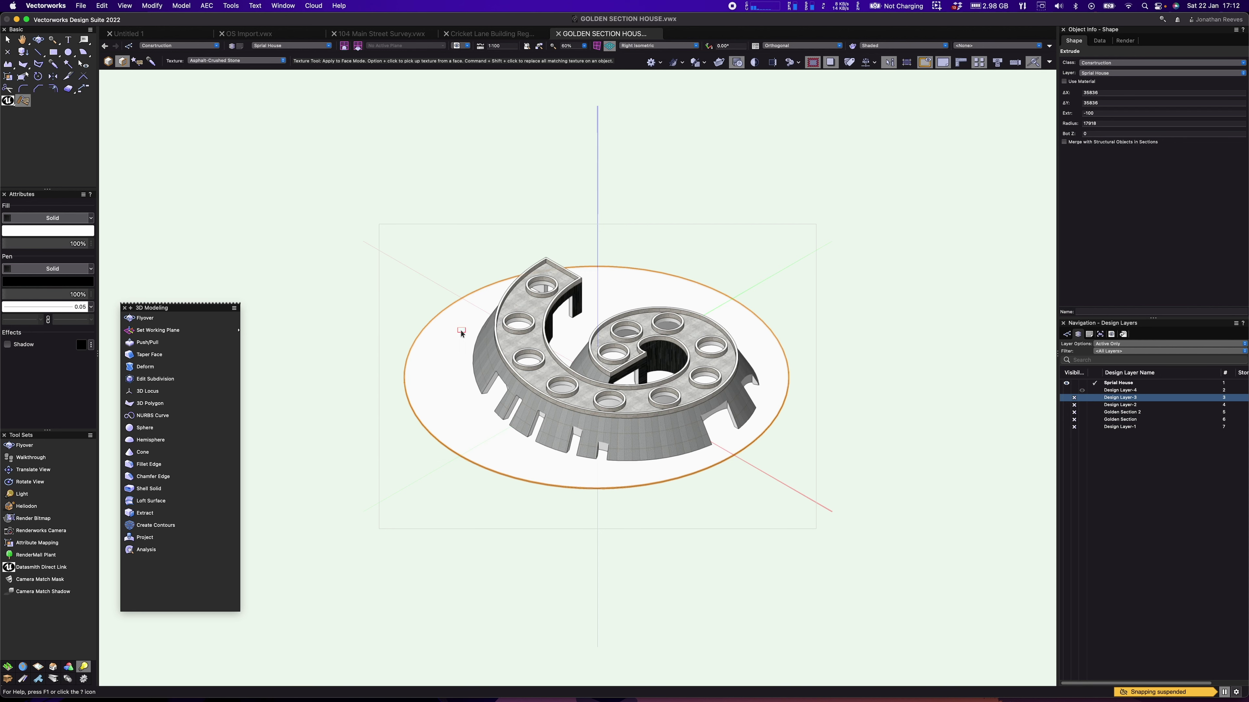
pyautogui.click(460, 333)
pyautogui.press('x')
pyautogui.click(401, 246)
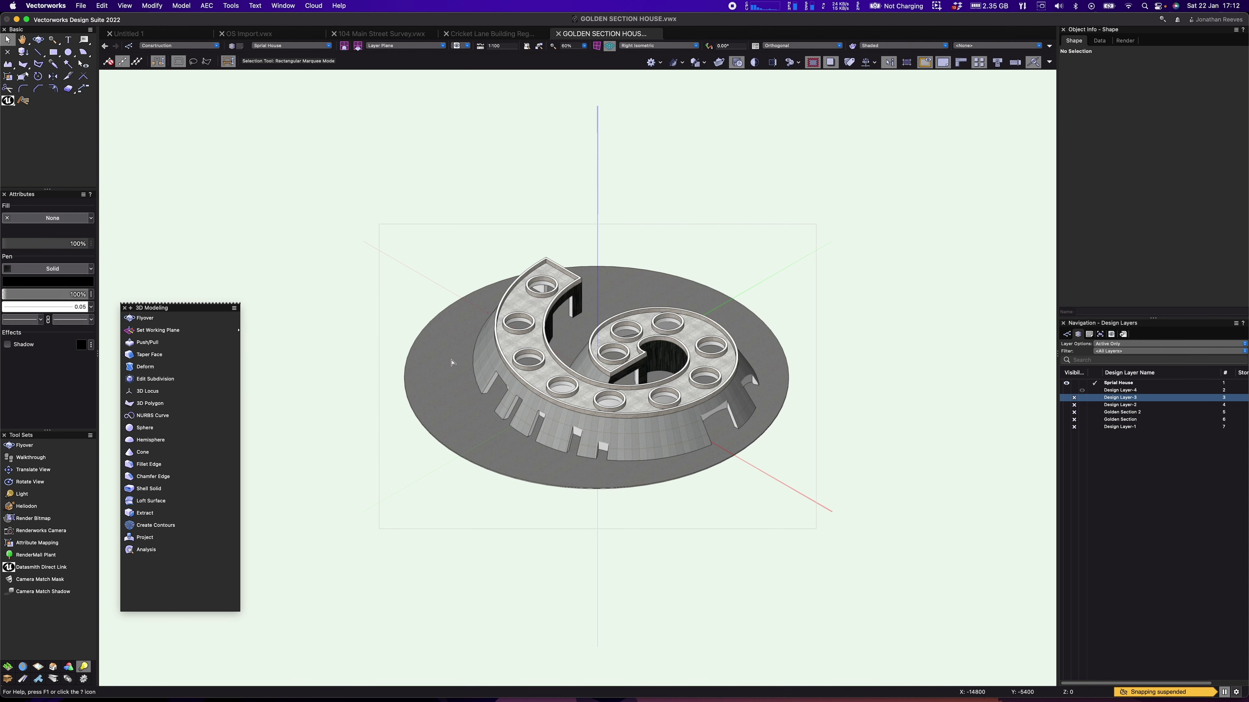
# Extract the bottom edges of the black timber courtyard wall as curves, following the spiral around its inner face.
pyautogui.hotkey('shift', 'c')
pyautogui.moveTo(551, 460); pyautogui.dragTo(847, 441)
pyautogui.press('z')
pyautogui.moveTo(405, 215); pyautogui.dragTo(710, 521)
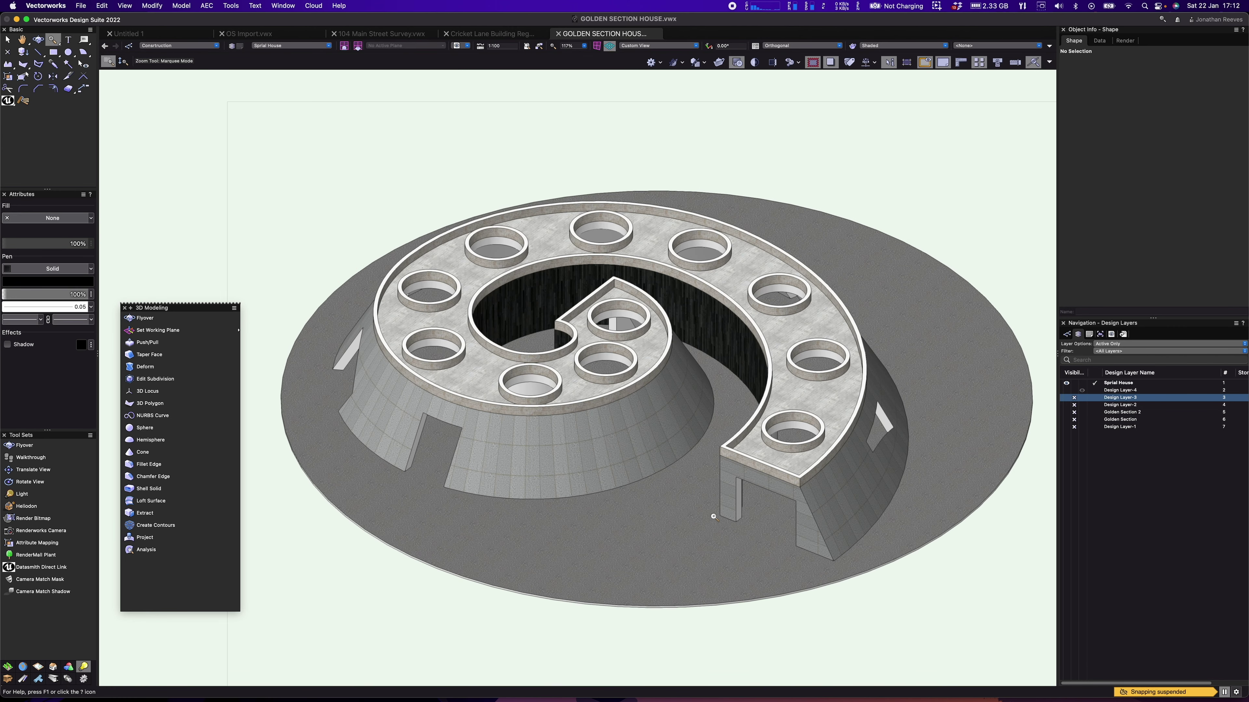
pyautogui.press('x')
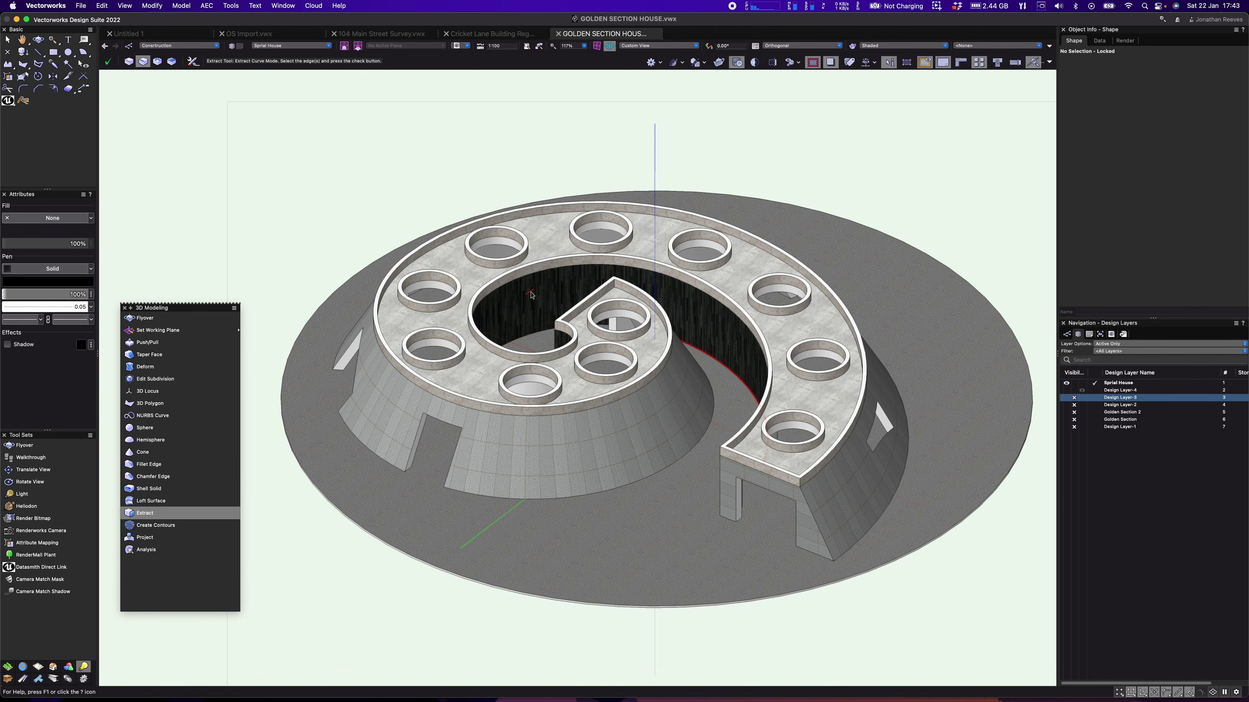
pyautogui.keyDown('super'); pyautogui.moveTo(607, 426); pyautogui.dragTo(656, 506, button='middle'); pyautogui.keyUp('super')
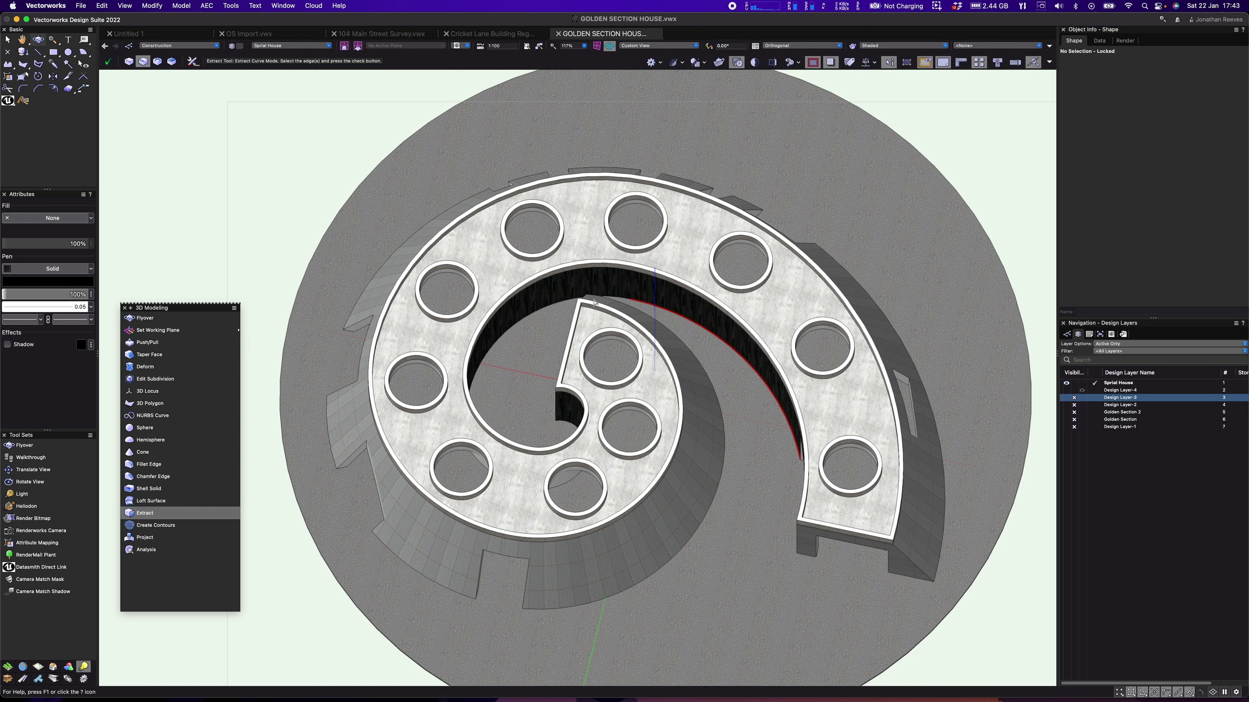
pyautogui.click(621, 301)
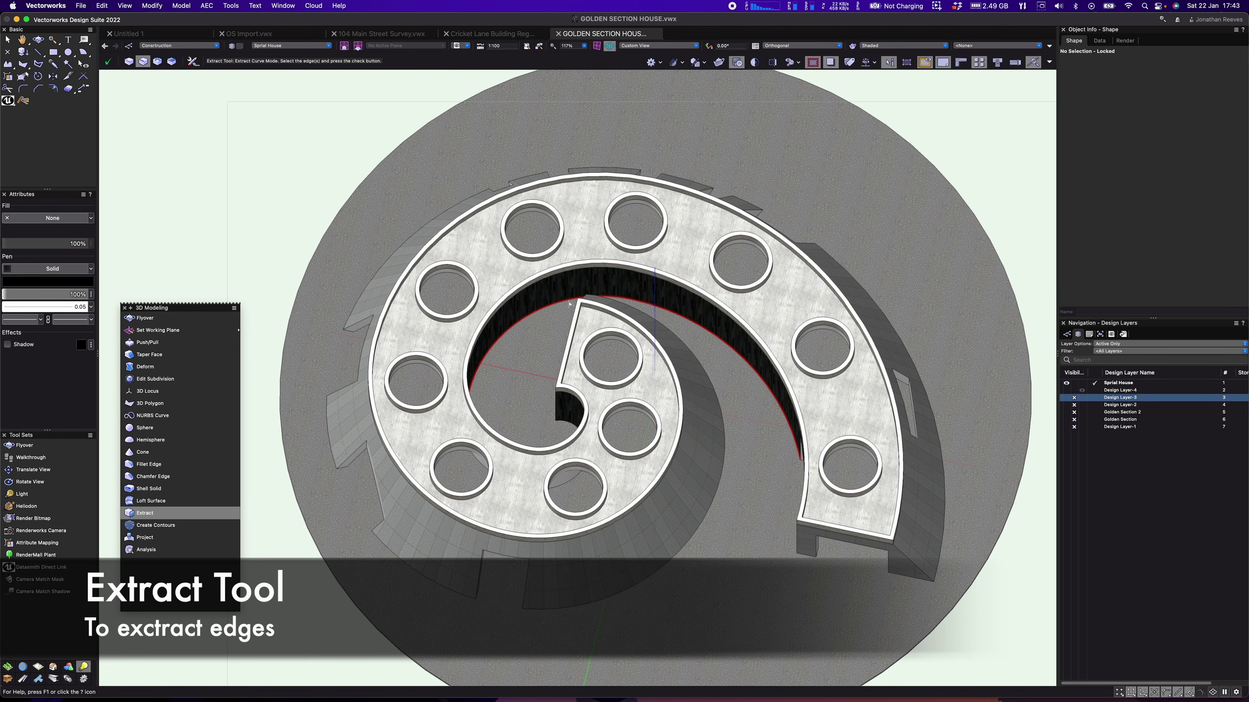
pyautogui.keyDown('super'); pyautogui.moveTo(531, 382); pyautogui.dragTo(716, 342, button='middle'); pyautogui.keyUp('super')
pyautogui.click(584, 426)
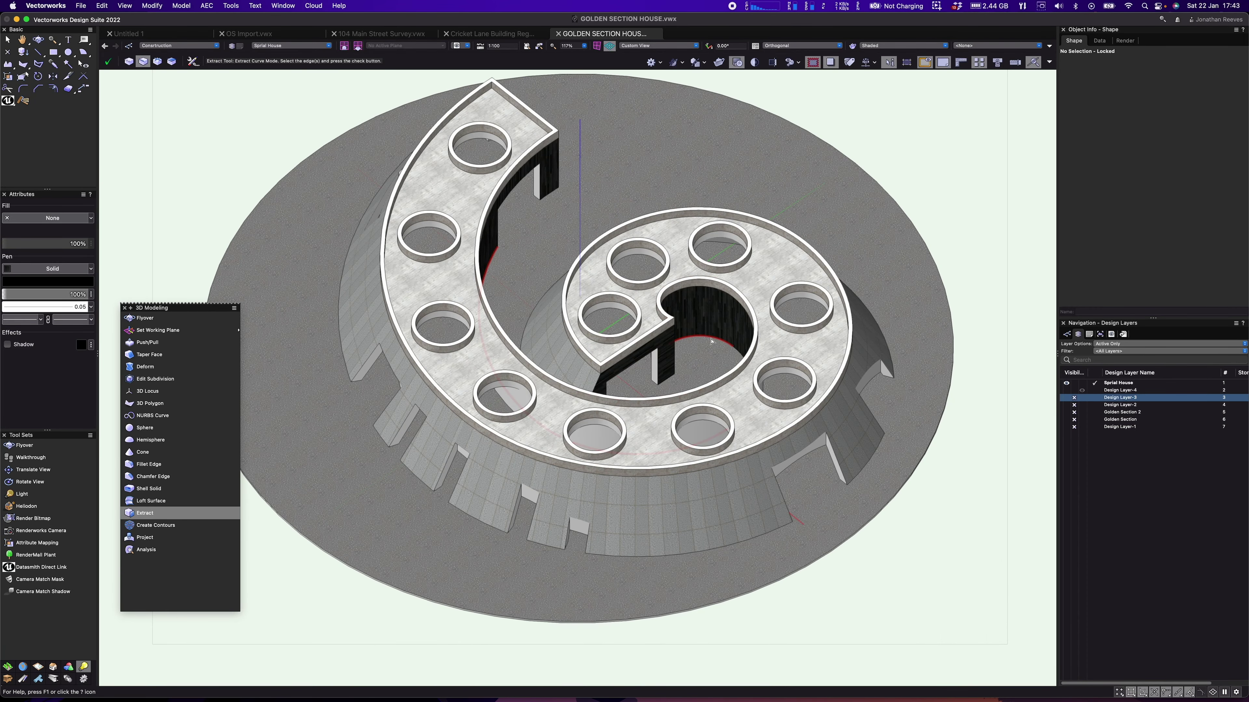
pyautogui.keyDown('super'); pyautogui.moveTo(586, 432); pyautogui.dragTo(760, 258, button='middle'); pyautogui.keyUp('super')
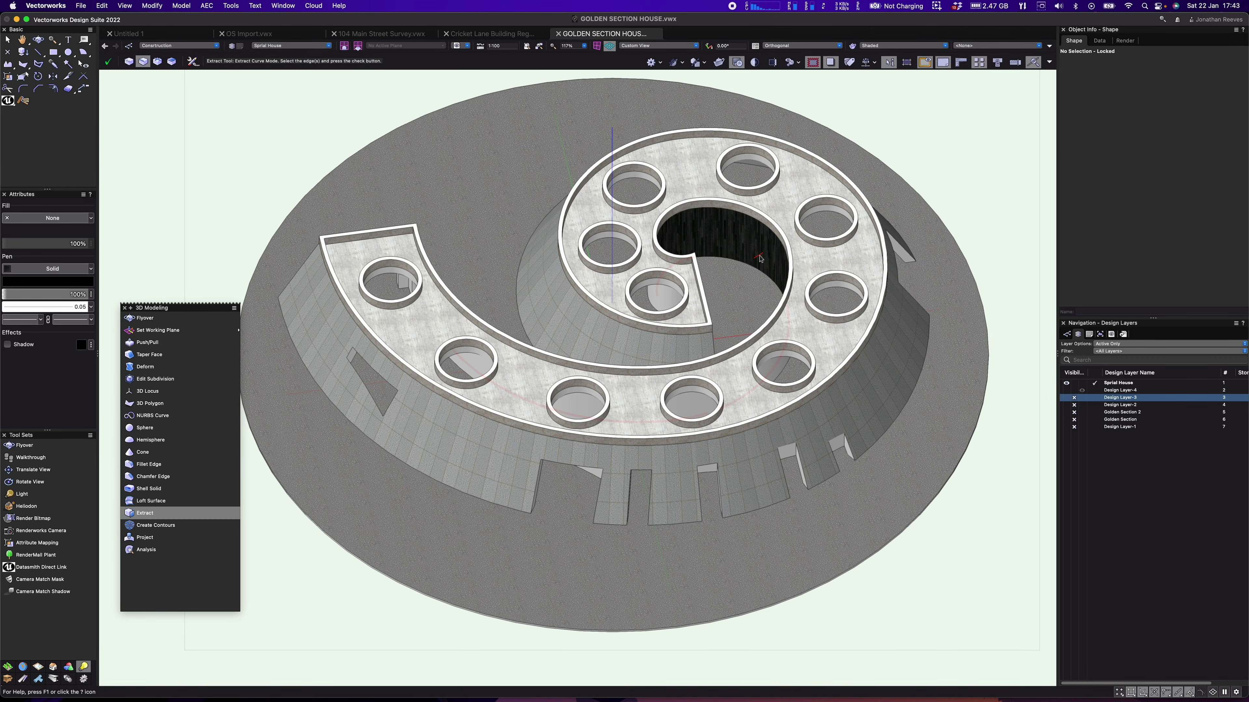
pyautogui.click(107, 62)
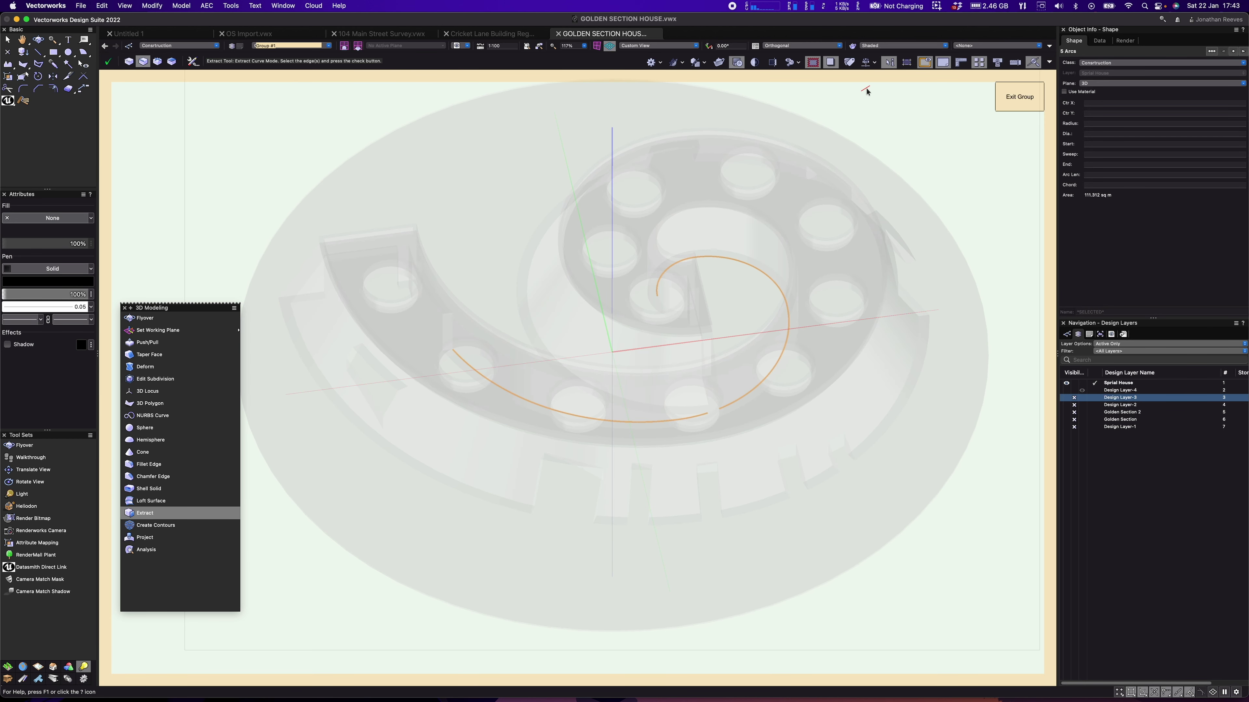
# Hide the surrounding model within the group and draw a line bridging the gap between the extracted arcs.
pyautogui.click(923, 64)
pyautogui.press('x')
pyautogui.press('x')
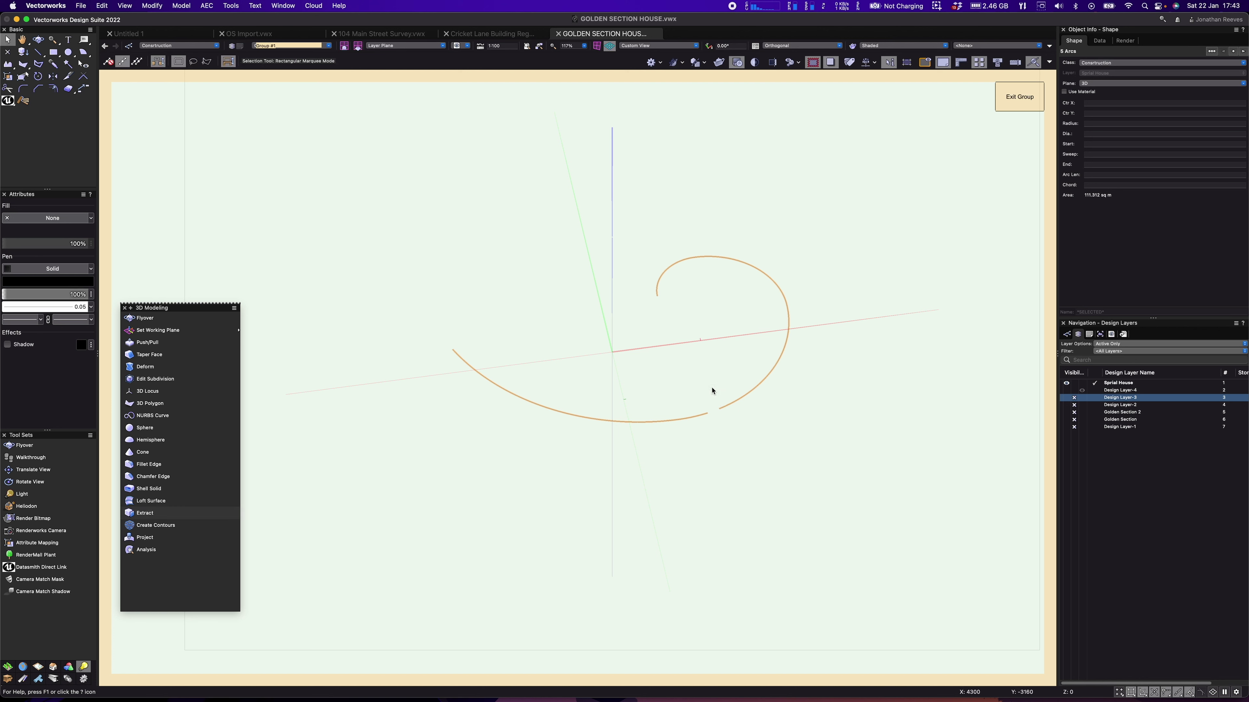
pyautogui.press('2')
# Compose the extracted arcs and the bridging line into a single polyline, exit the group and ungroup the polyline.
pyautogui.press('super+a')
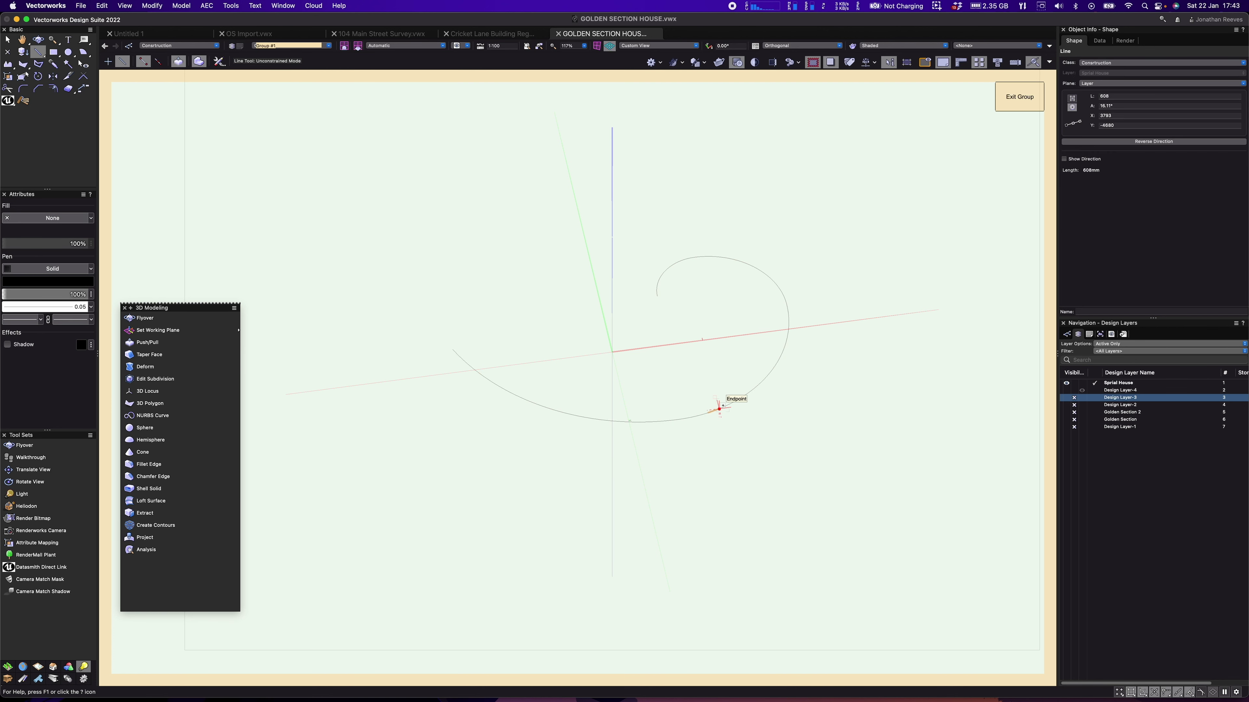
pyautogui.rightClick(741, 393)
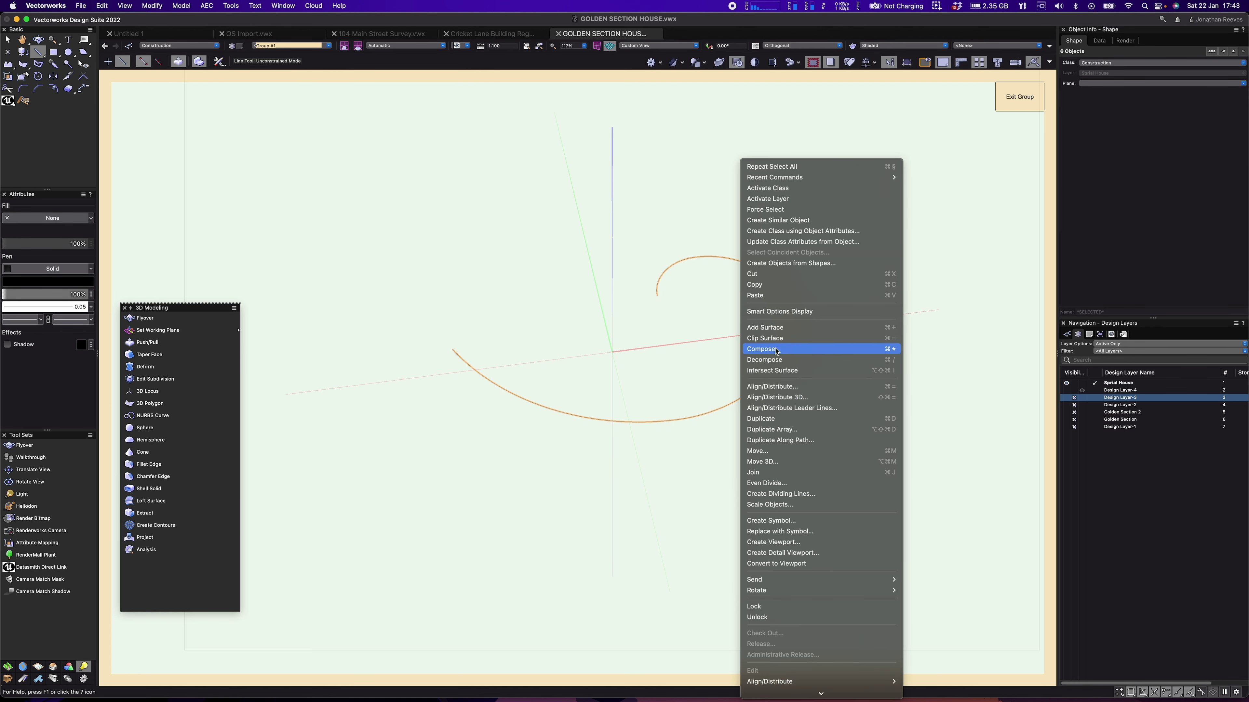
pyautogui.click(761, 348)
pyautogui.press('x')
pyautogui.moveTo(800, 265); pyautogui.dragTo(808, 259)
pyautogui.press('super+z')
pyautogui.click(1011, 106)
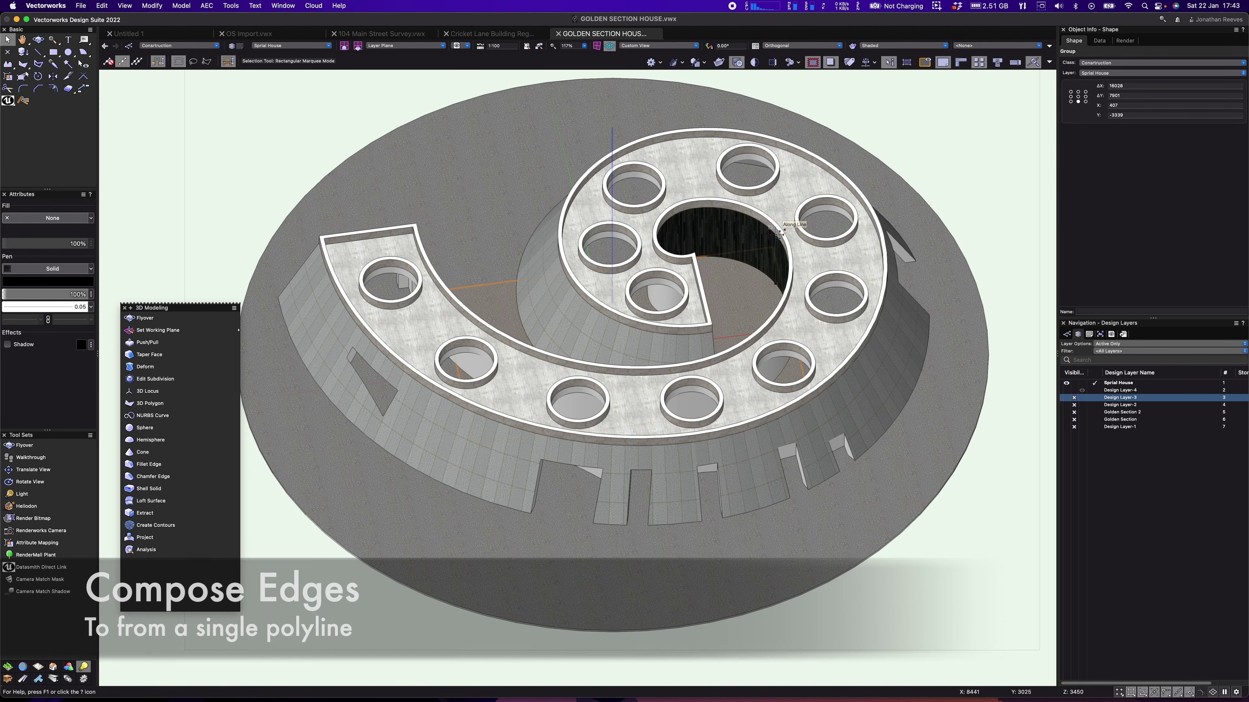
pyautogui.press('super+z')
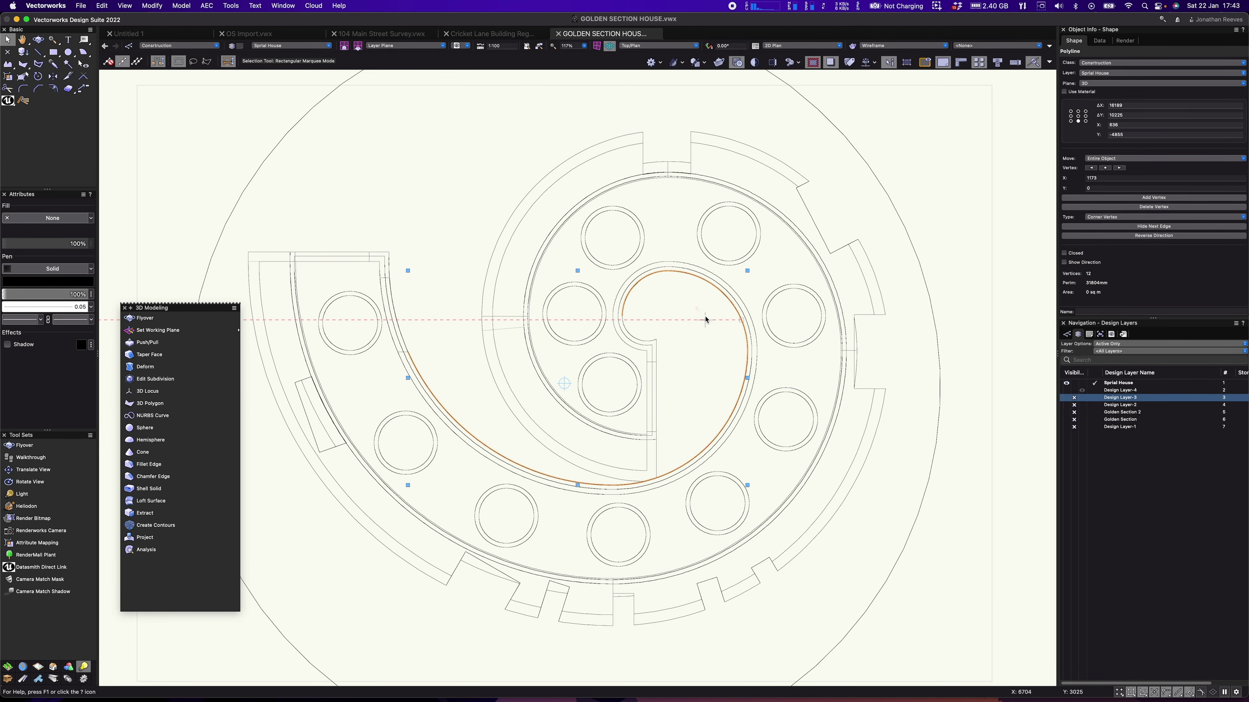
# Draw a 1000 × 1000 mm square inside the courtyard, near the inner end of the spiral polyline.
pyautogui.press('4')
pyautogui.click(670, 302)
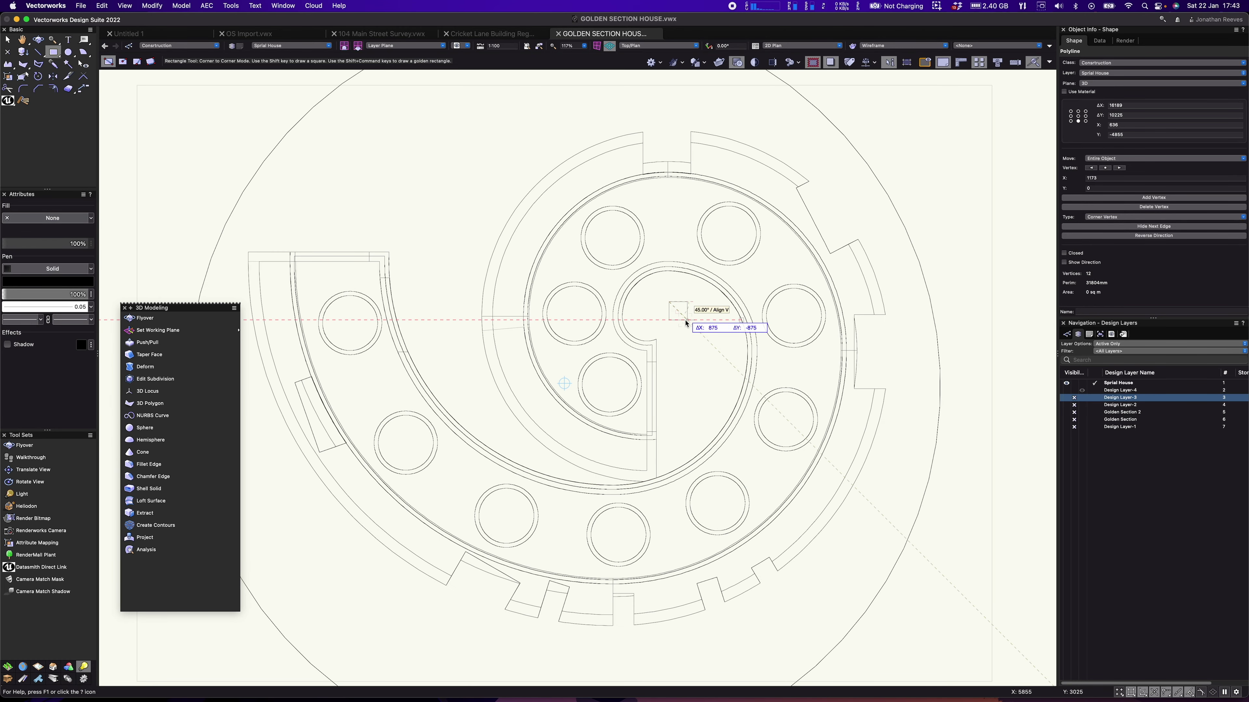
pyautogui.press('Tab')
pyautogui.write('1')
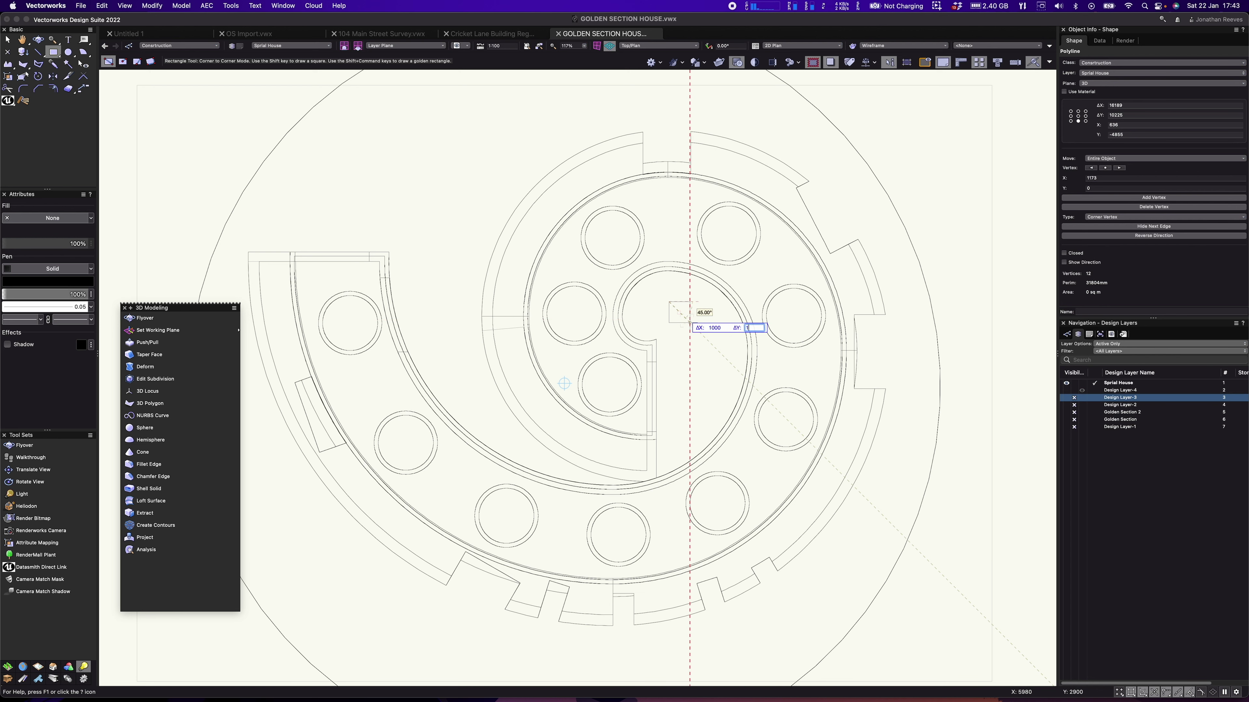
pyautogui.press('Return')
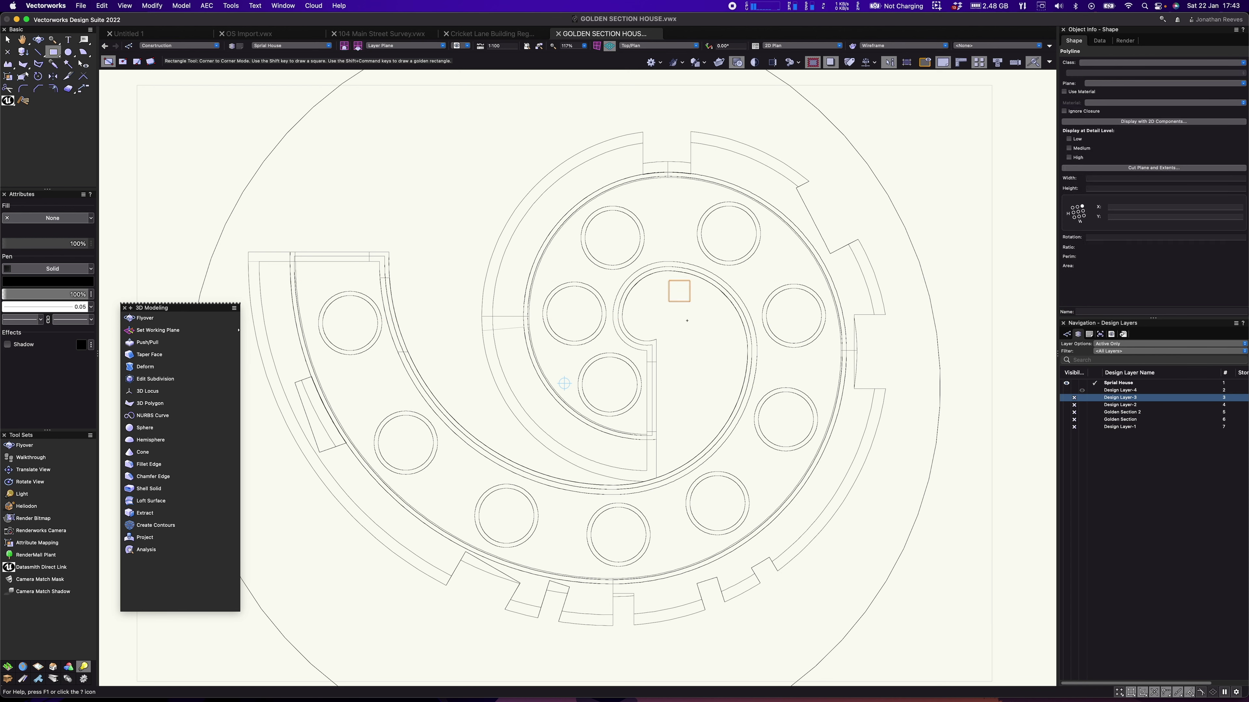
pyautogui.click(686, 320)
# Duplicate the square along the courtyard polyline at a fixed distance of 2000, centred on and tangent to the path.
pyautogui.press('x')
pyautogui.press('KP_5')
pyautogui.press('KP_0')
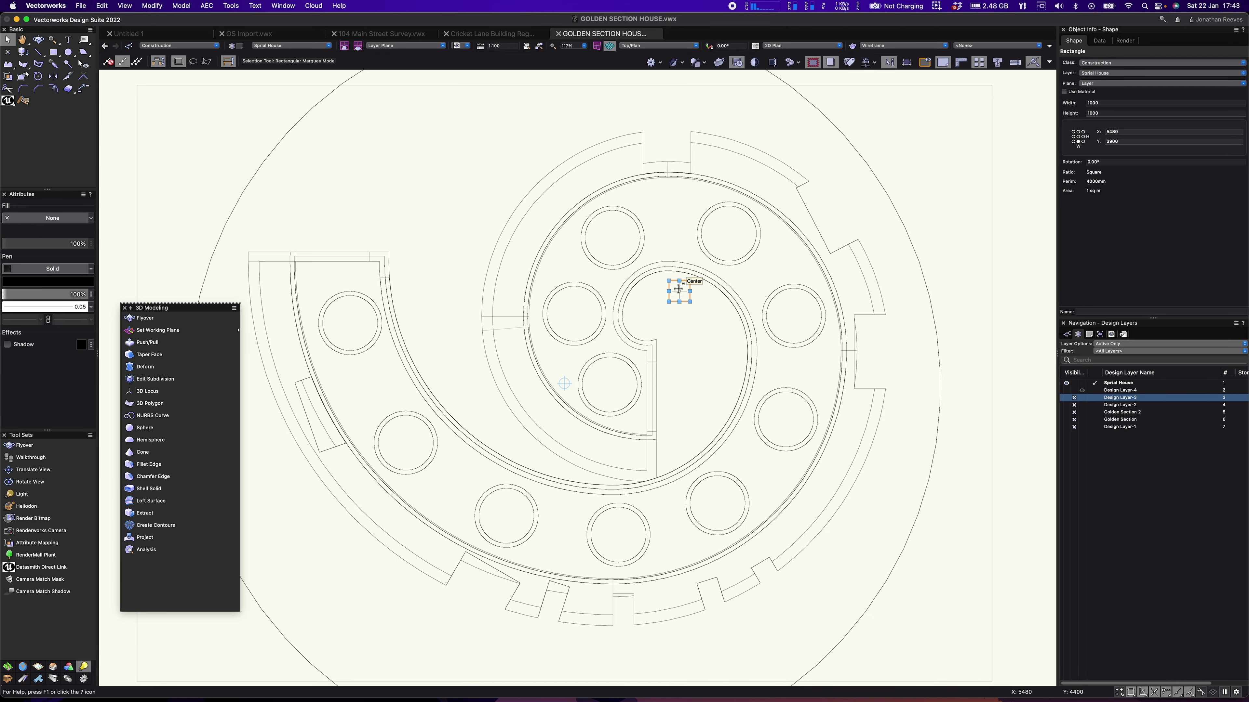
pyautogui.keyDown('shift'); pyautogui.click(637, 284); pyautogui.keyUp('shift')
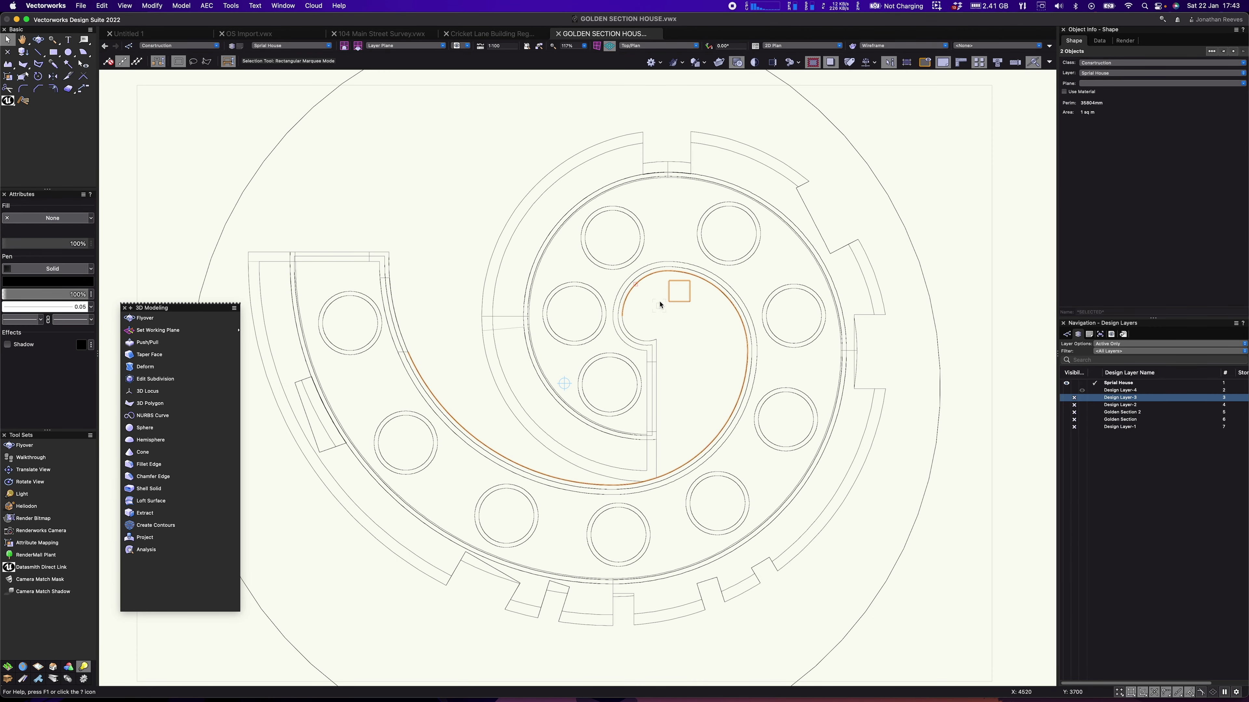
pyautogui.click(120, 5)
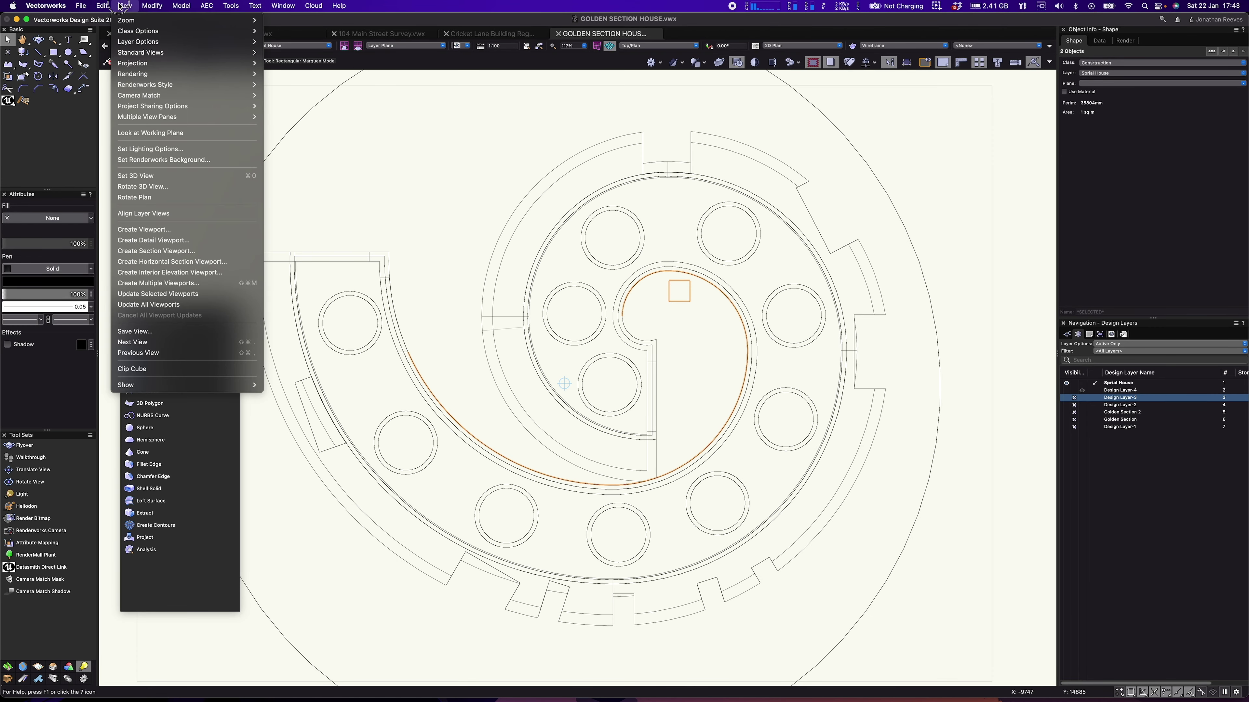
pyautogui.moveTo(102, 6)
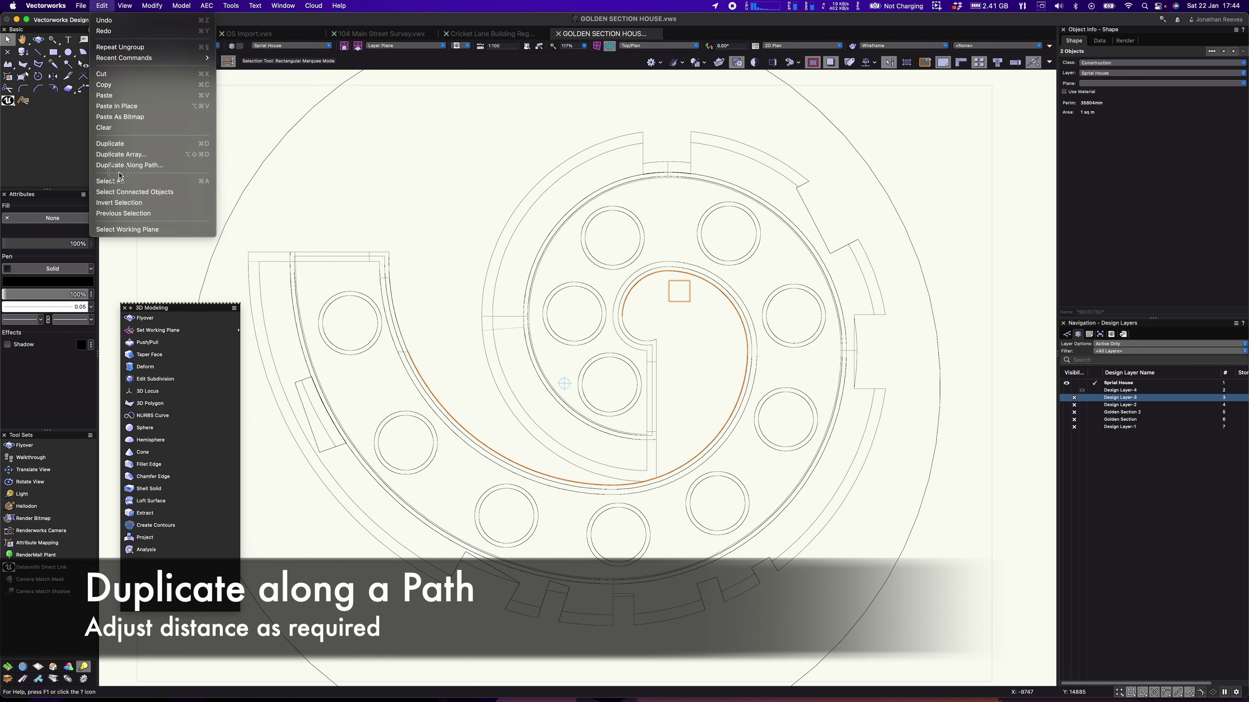
pyautogui.click(129, 165)
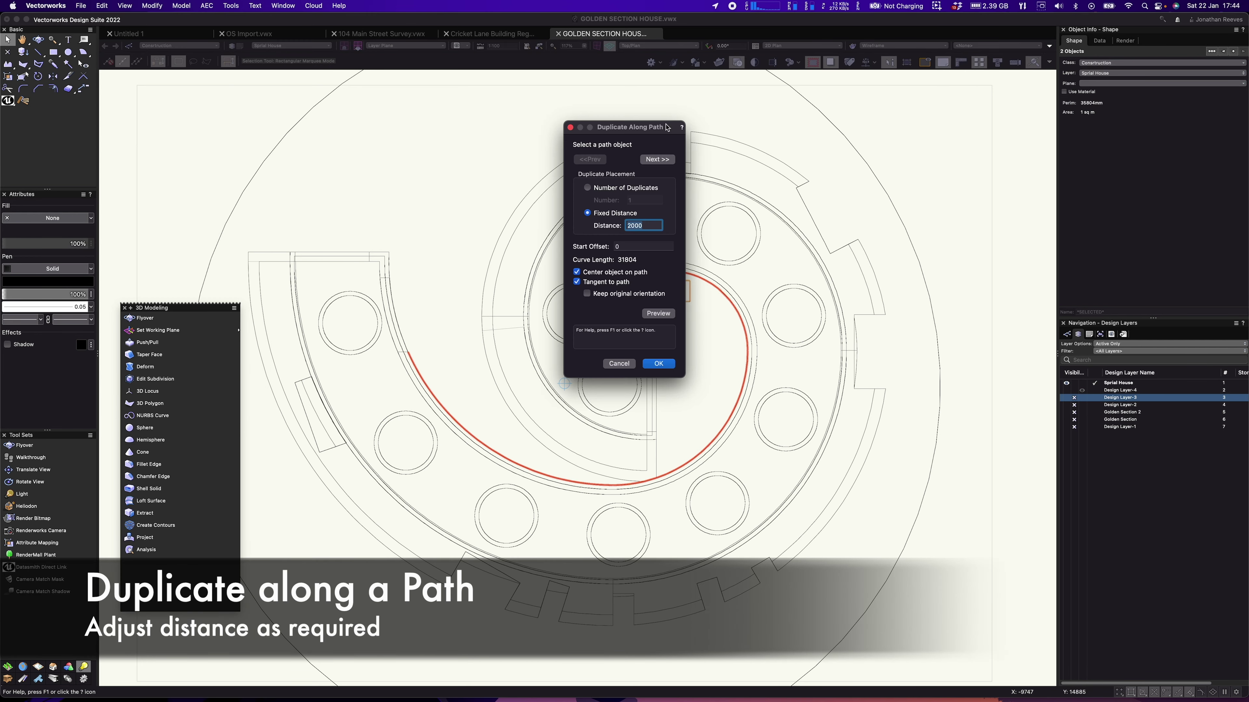
pyautogui.moveTo(666, 127); pyautogui.dragTo(948, 197)
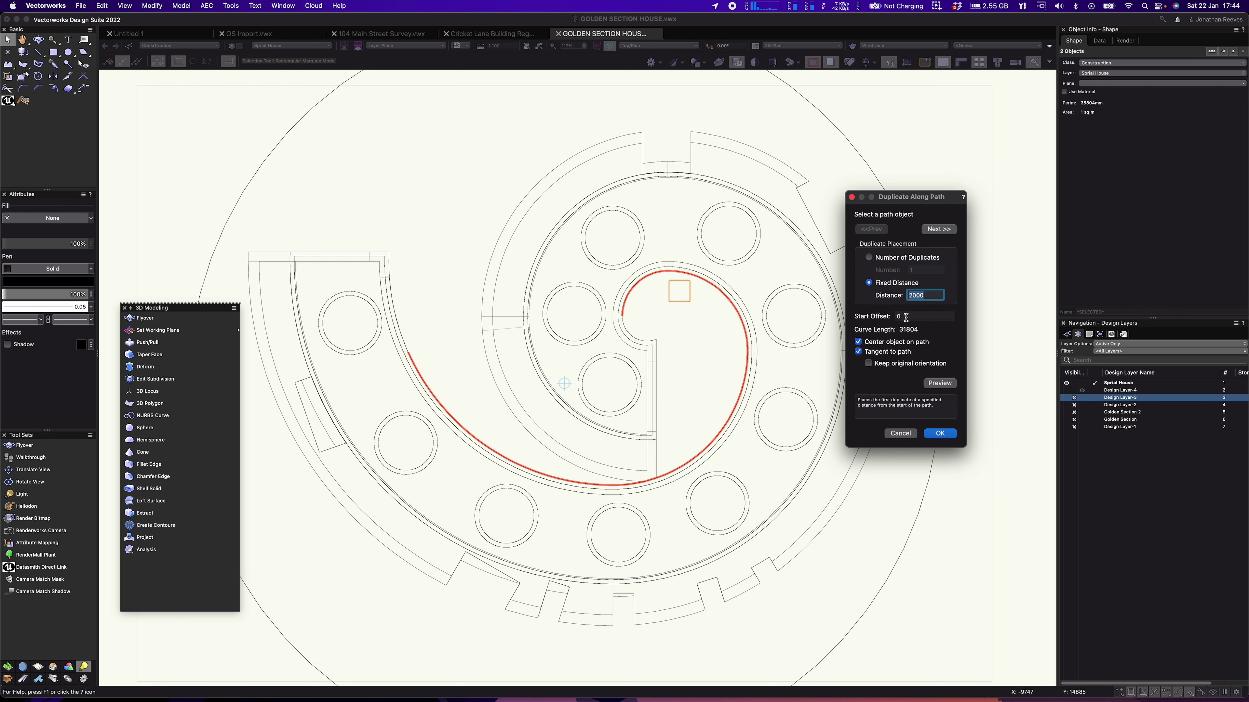
pyautogui.click(939, 385)
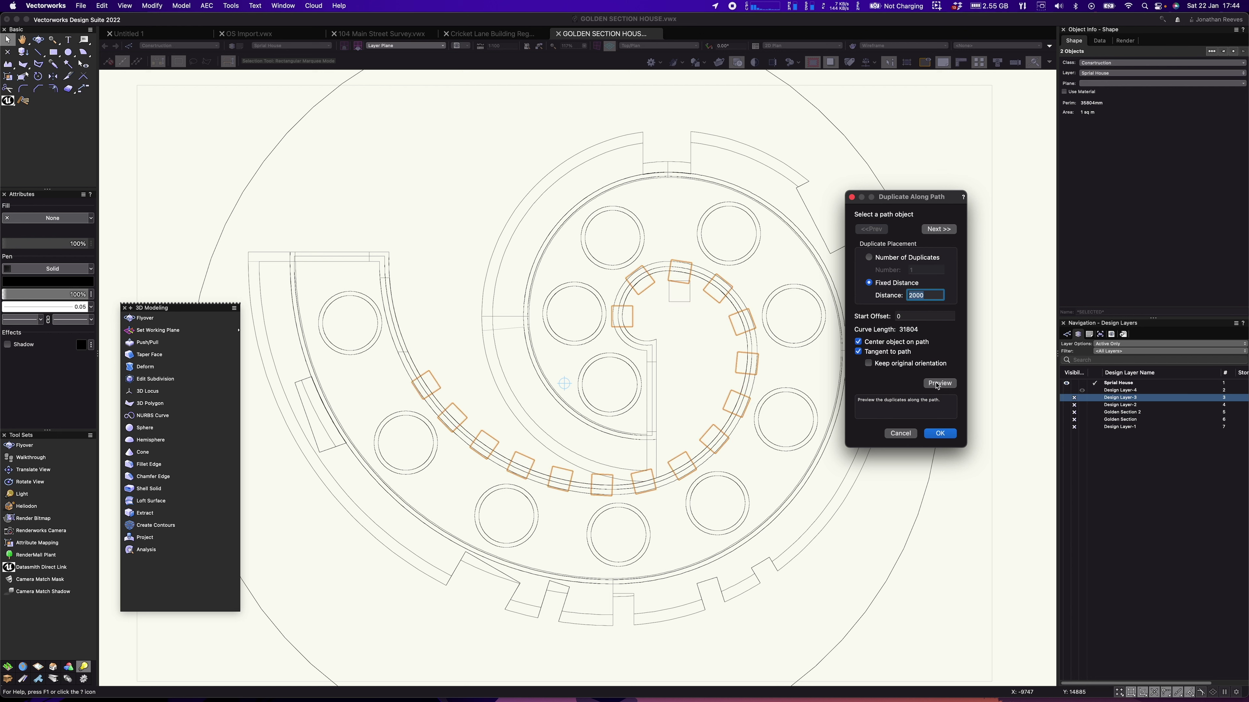
pyautogui.click(941, 434)
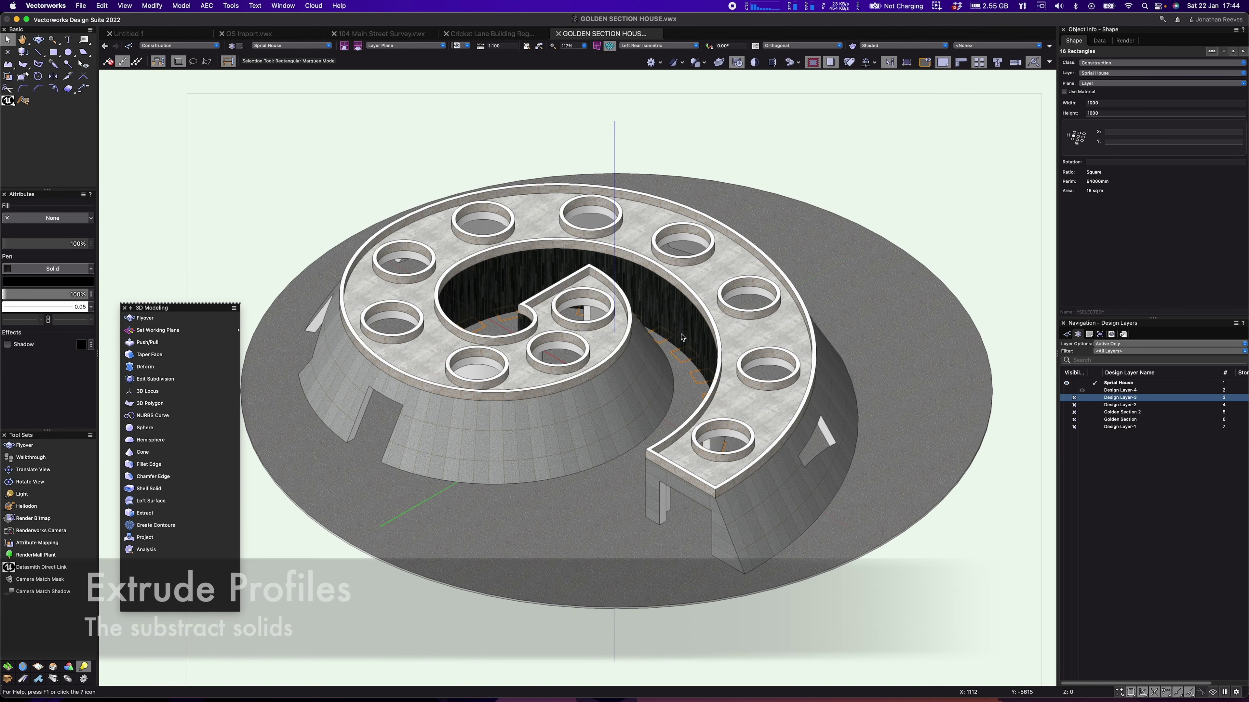
# Extrude the squares along the courtyard edge and subtract the extrusions from the house walls to cut openings.
pyautogui.press('super+e')
pyautogui.press('Return')
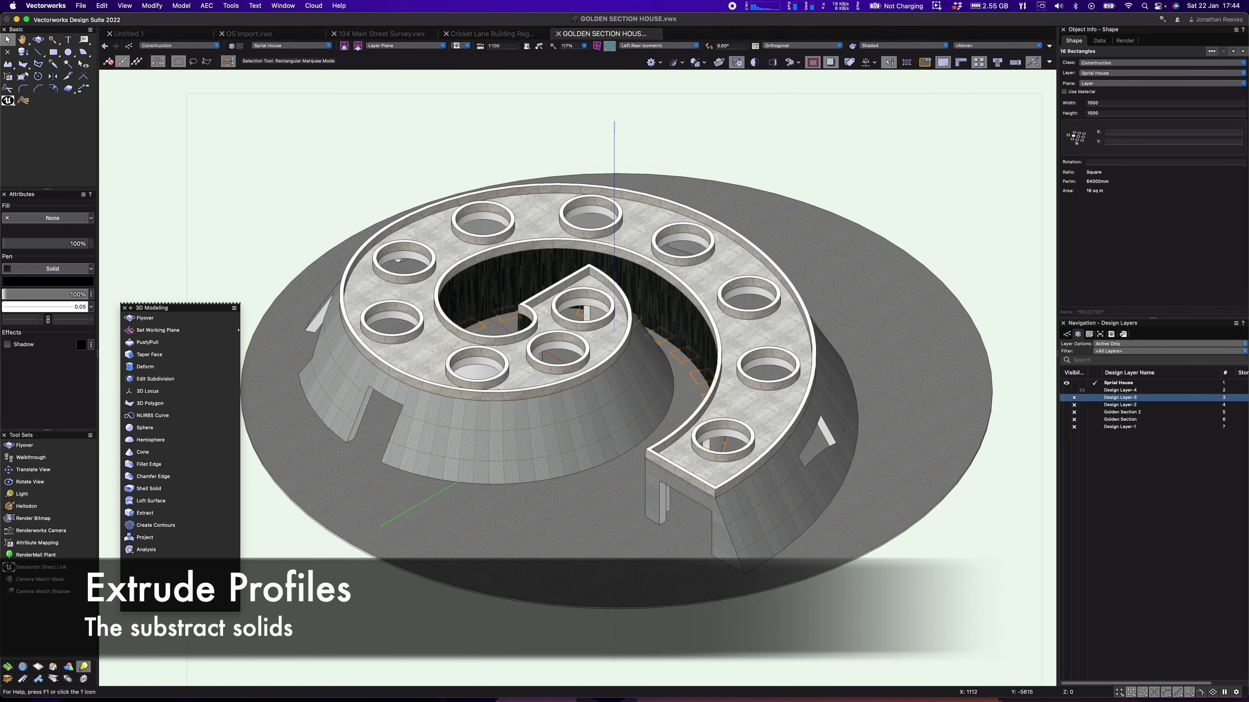
pyautogui.press('super+a')
pyautogui.click(192, 7)
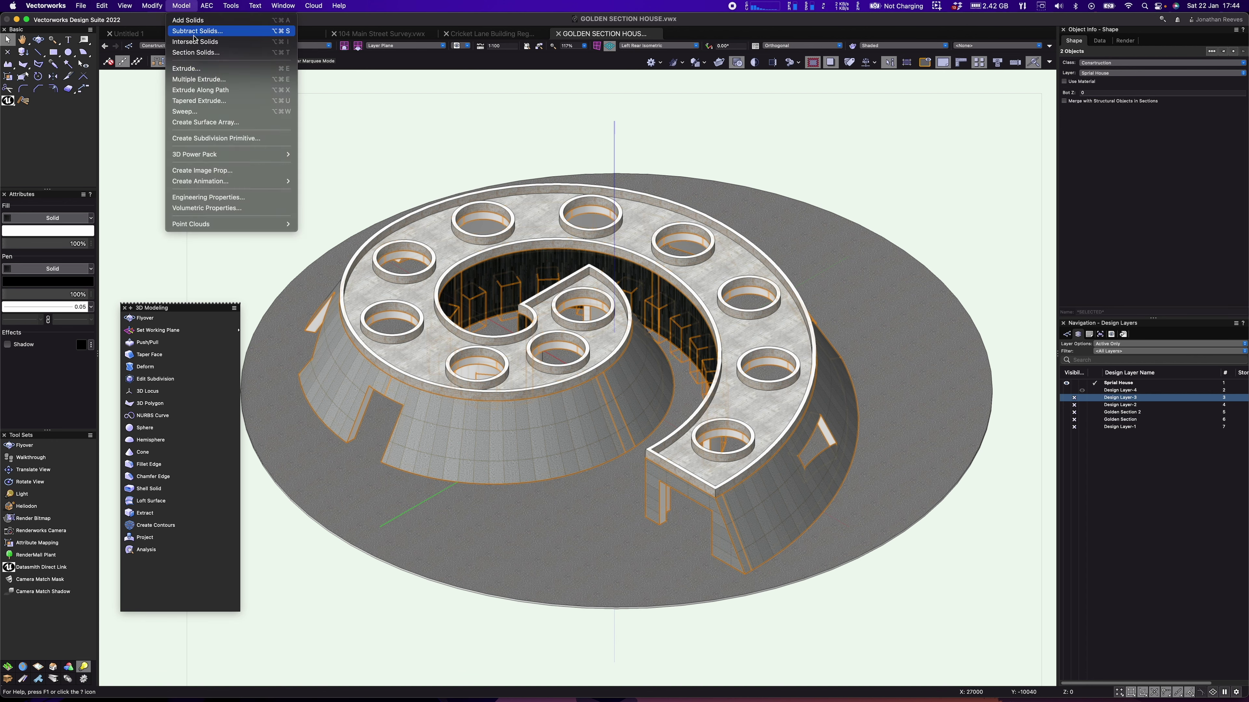
pyautogui.click(202, 35)
pyautogui.click(657, 240)
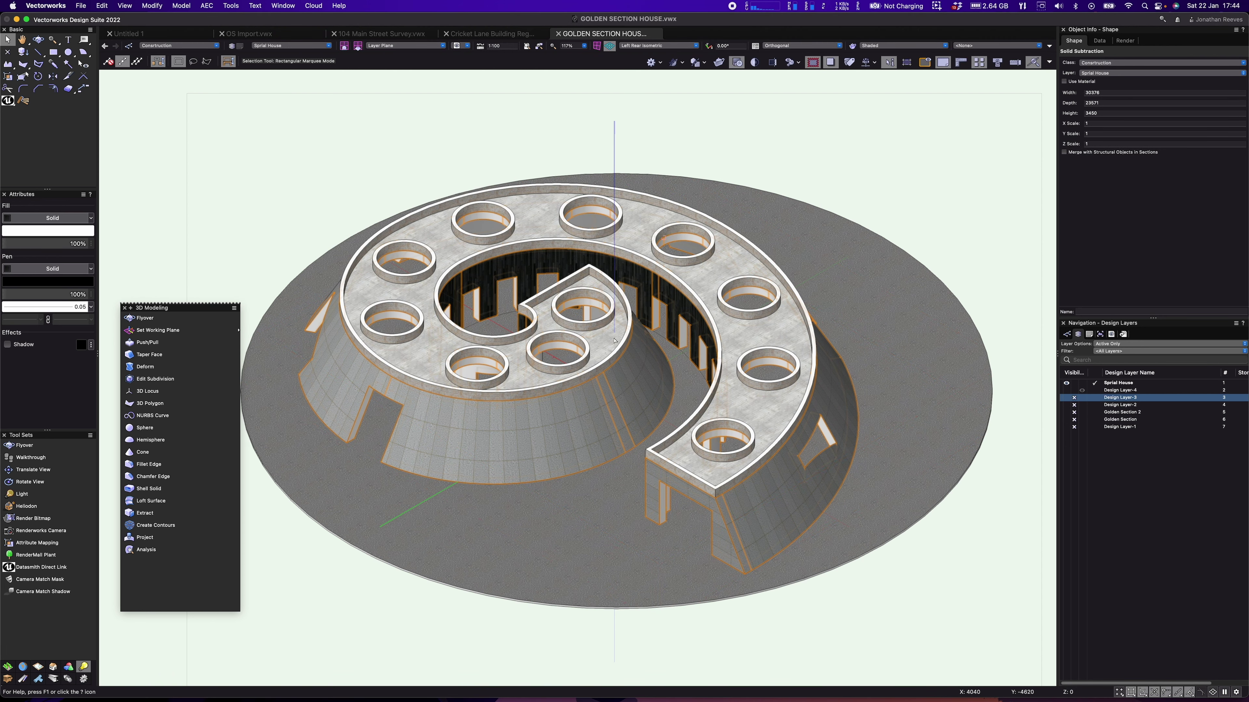
# Deselect the cut house solid and close the 3D Modeling palette.
pyautogui.keyDown('shift'); pyautogui.moveTo(589, 389); pyautogui.dragTo(748, 177, button='middle'); pyautogui.keyUp('shift')
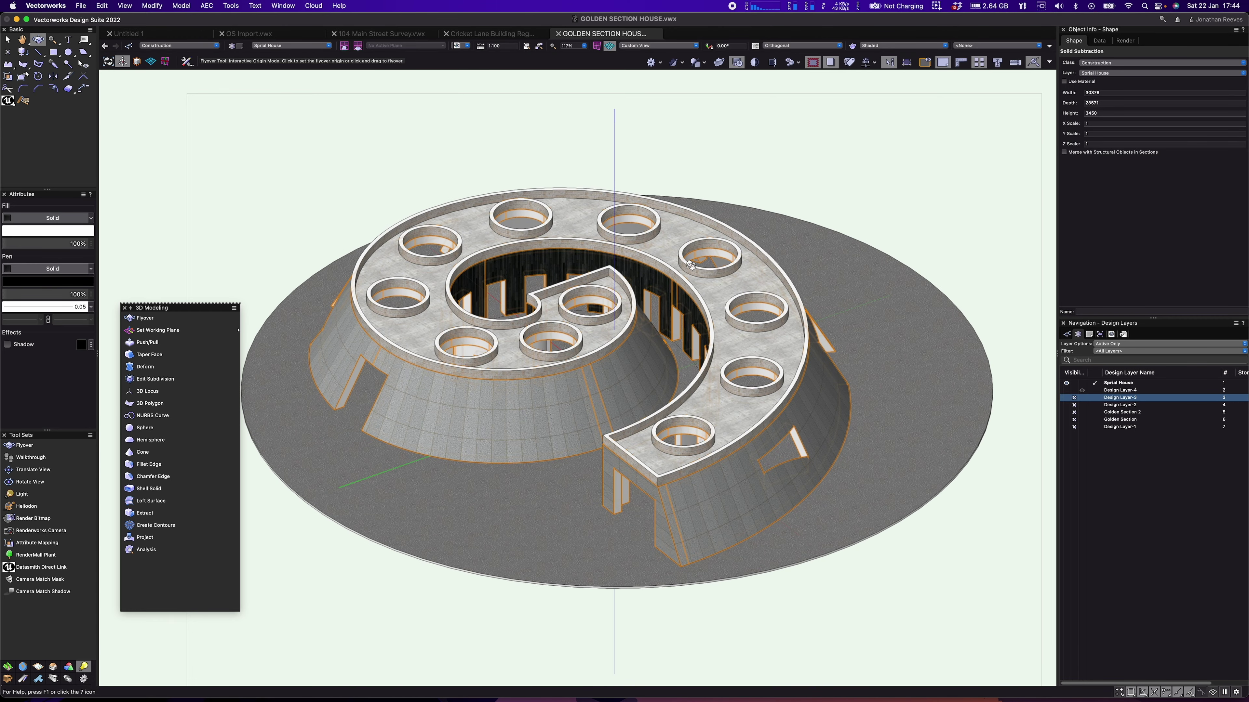
pyautogui.click(747, 177)
pyautogui.hscroll(2, 667, 187)
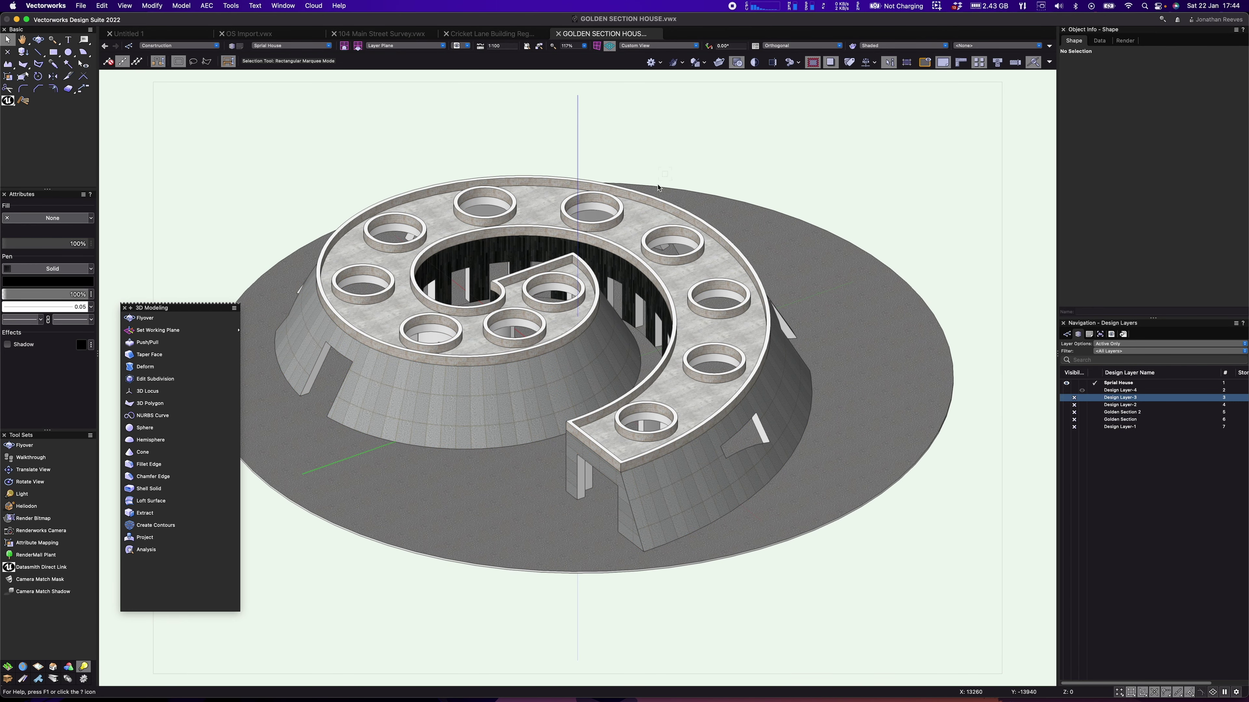
pyautogui.click(125, 309)
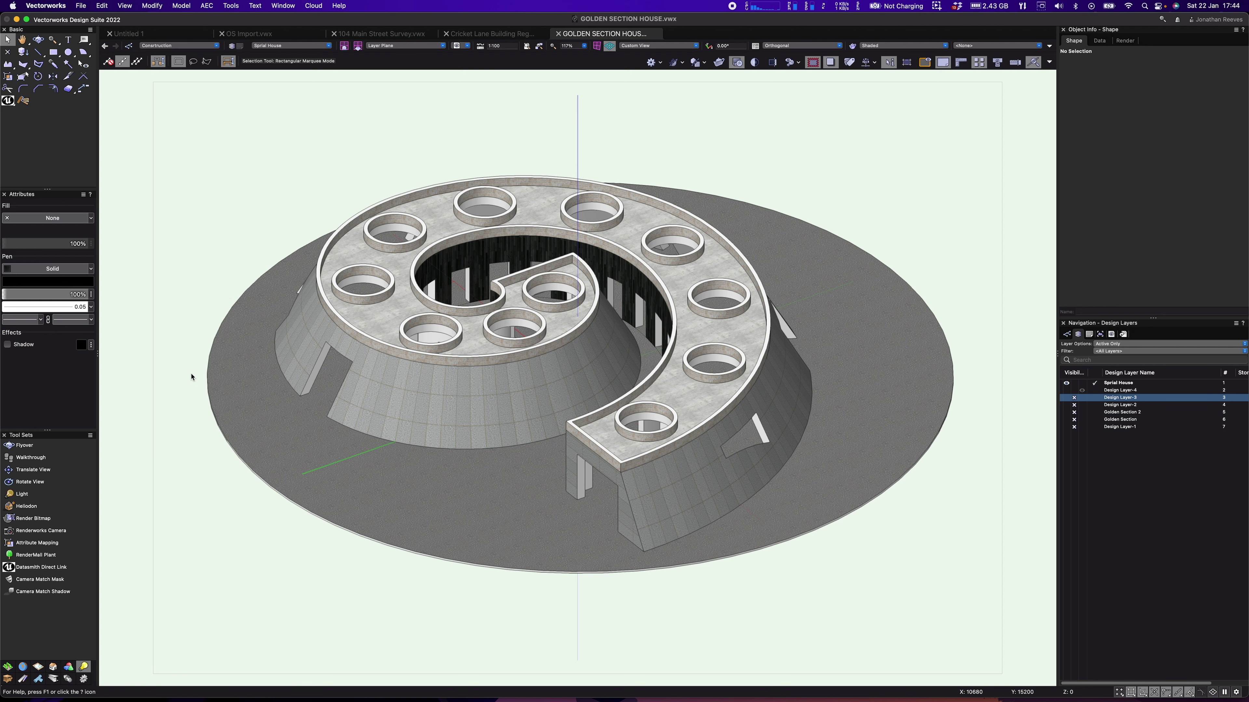
# Set the Datasmith Direct Link quality to High and synchronise the model.
pyautogui.click(9, 101)
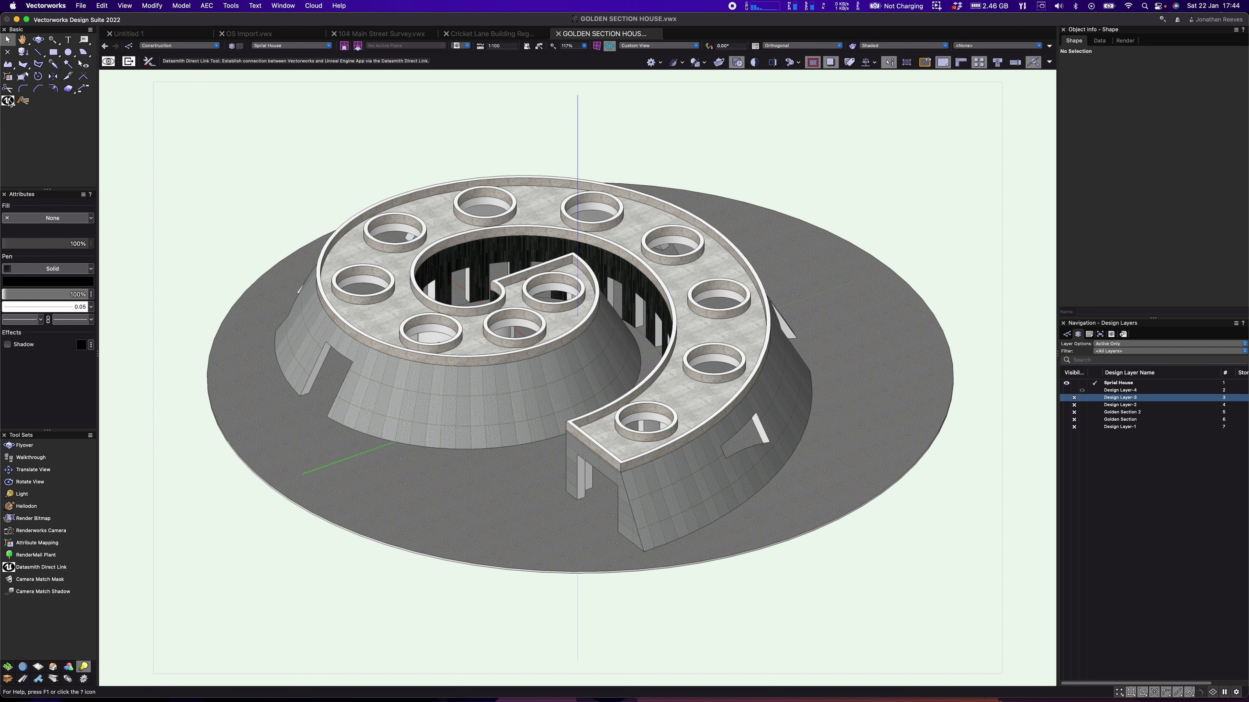
pyautogui.click(149, 61)
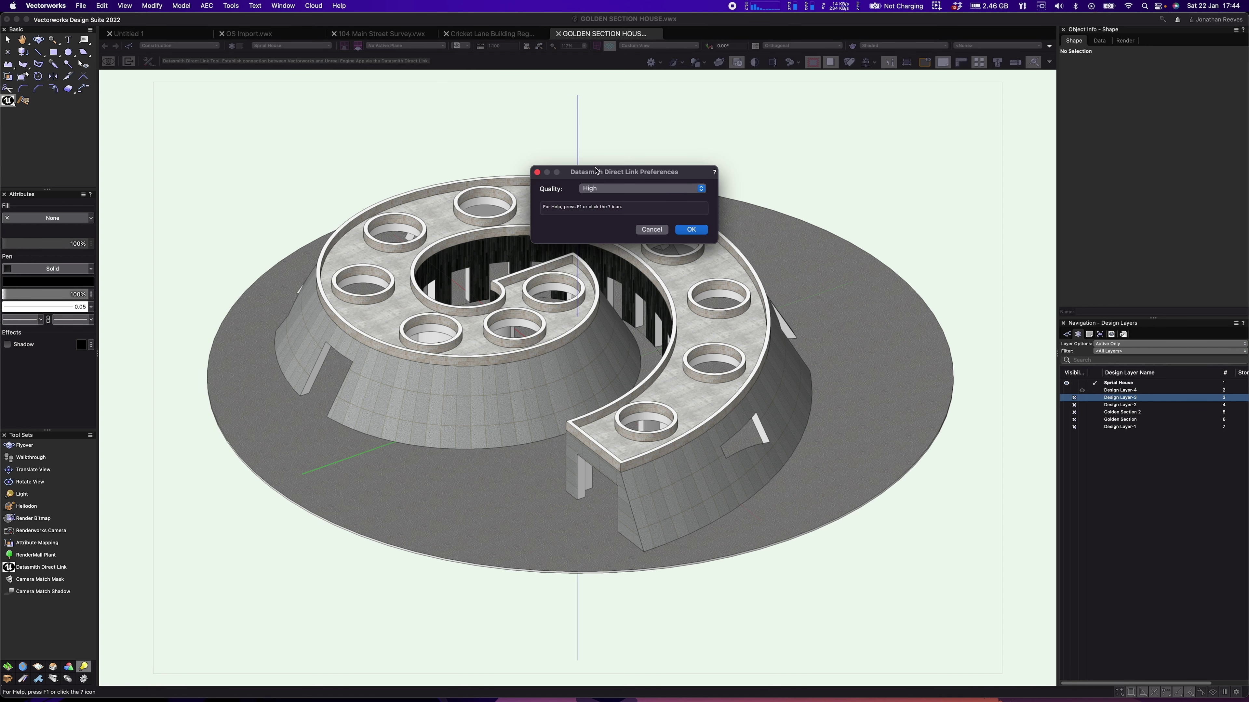
pyautogui.click(610, 189)
pyautogui.click(614, 192)
pyautogui.click(690, 229)
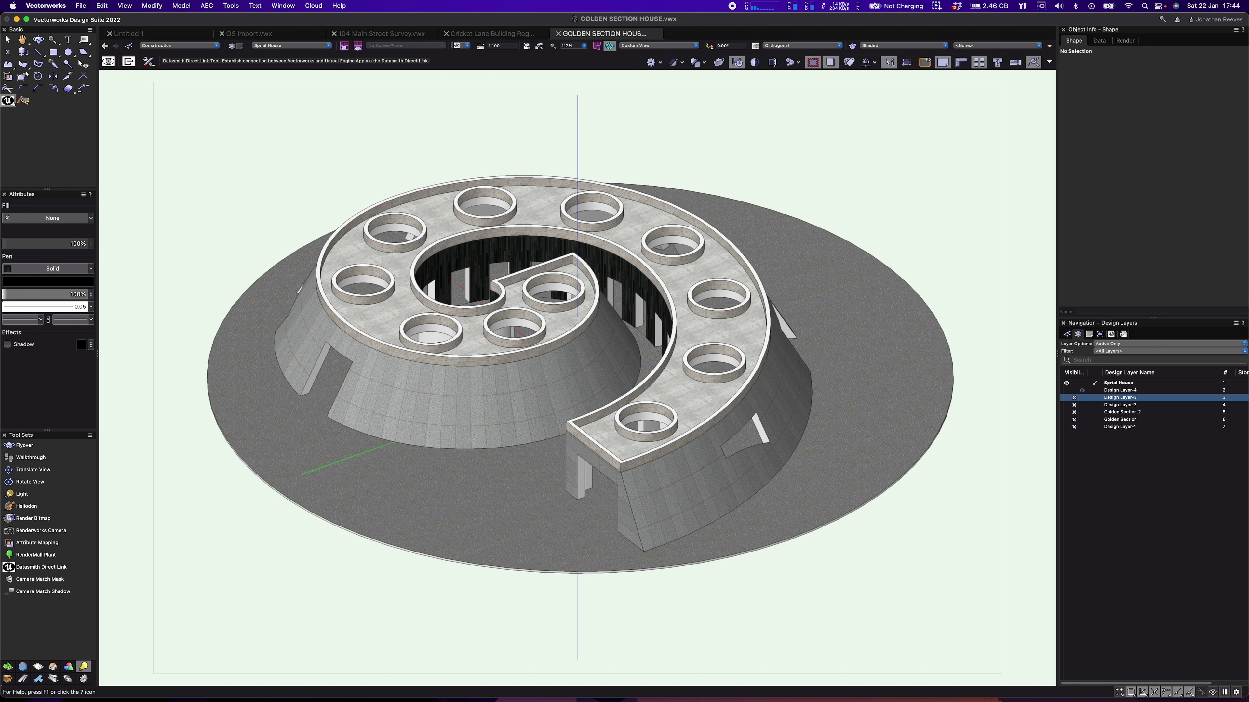
pyautogui.click(110, 66)
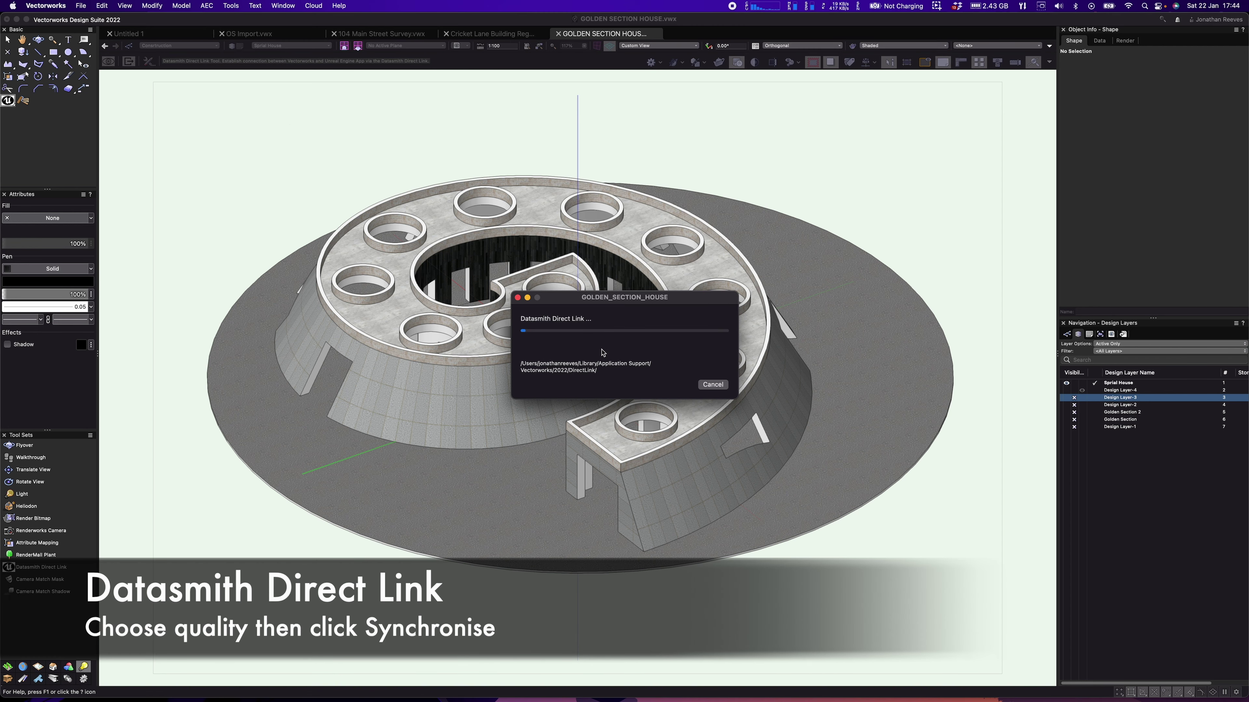
# Switch to the Epic Games Launcher and launch Twinmotion 2022.1.
pyautogui.moveTo(956, 686)
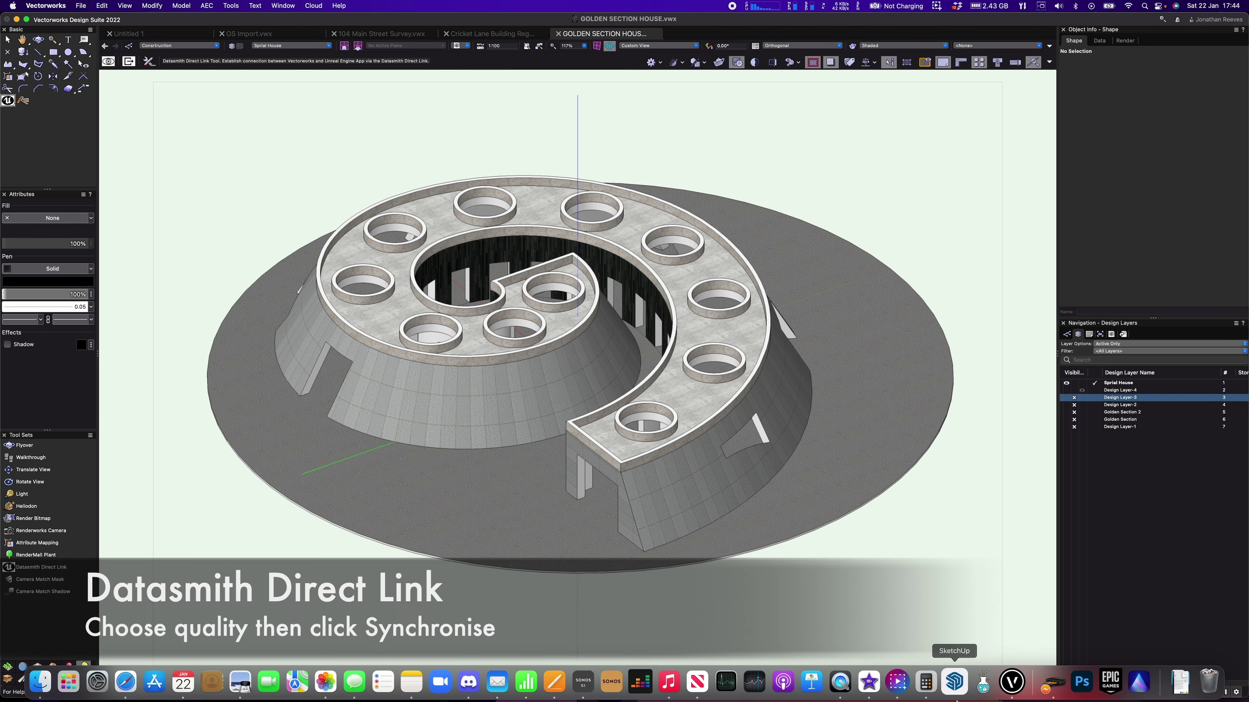
pyautogui.click(1110, 685)
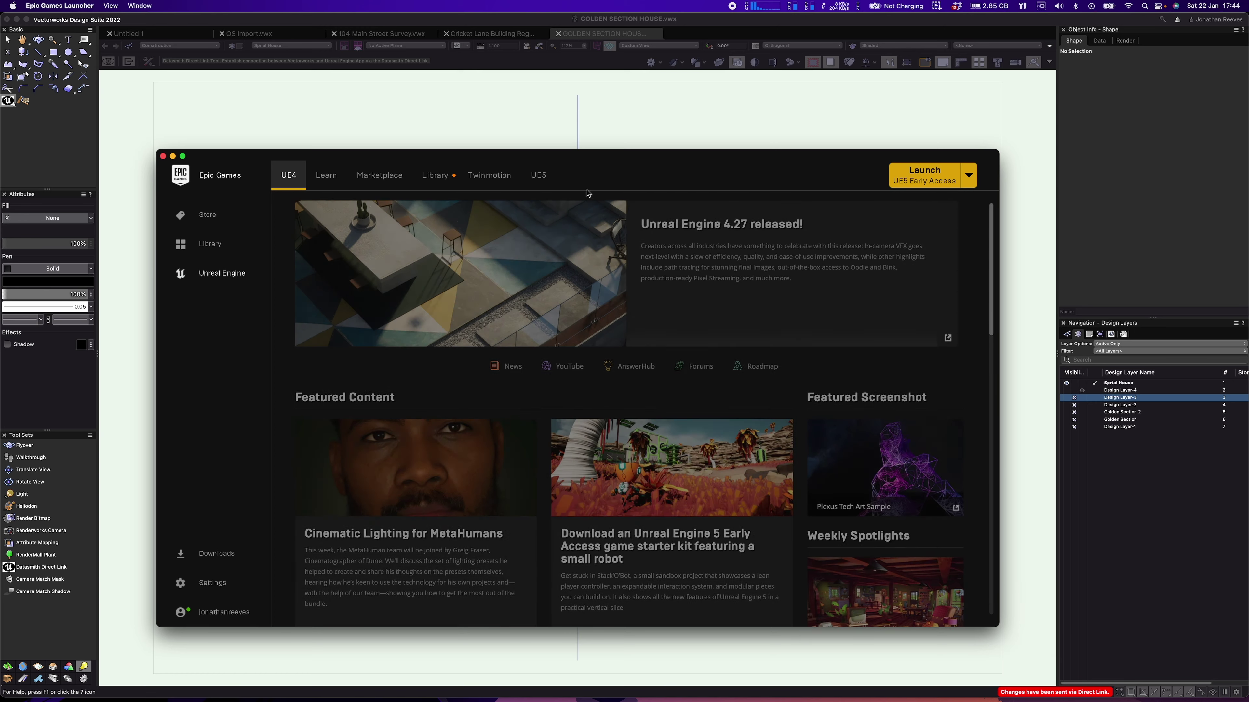
pyautogui.click(507, 177)
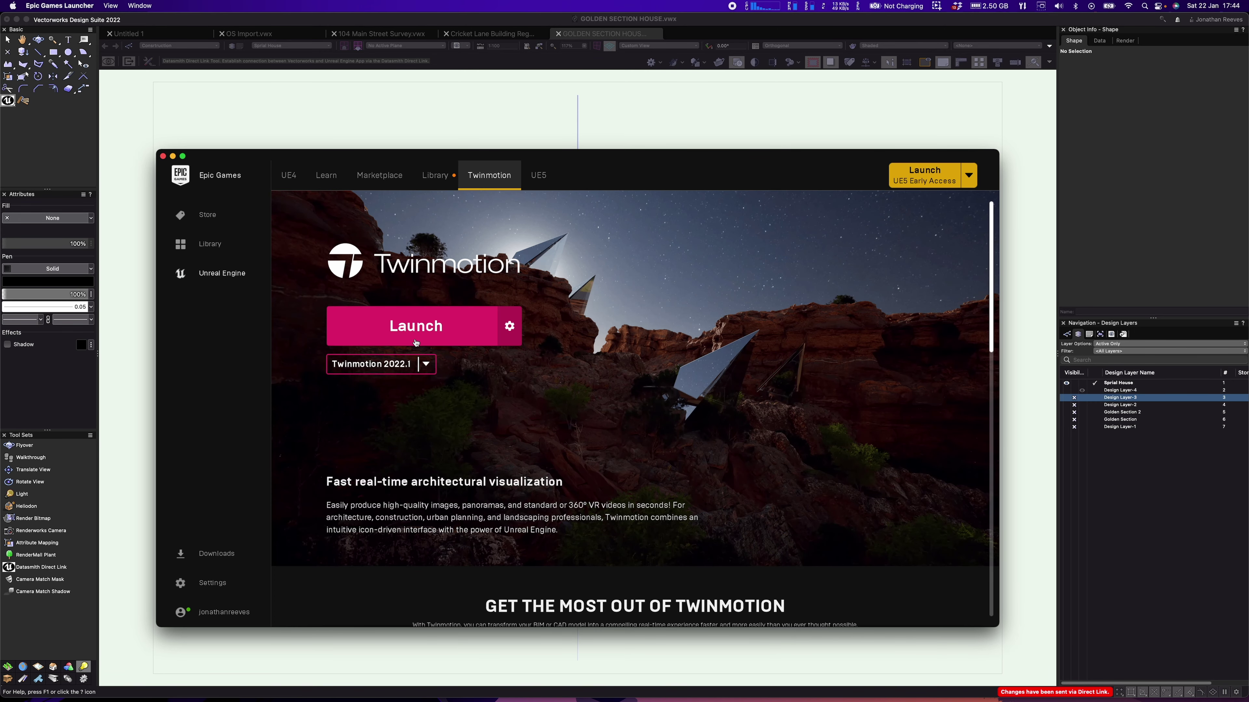
pyautogui.click(426, 326)
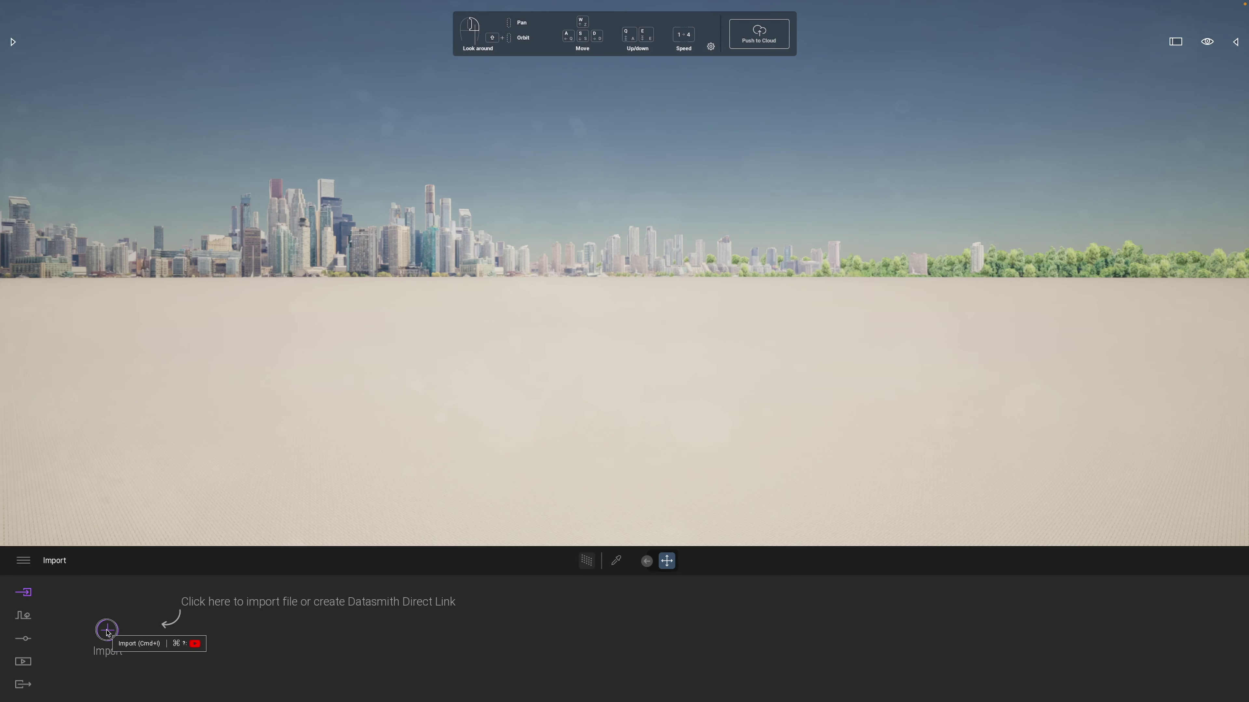
# Import the Vectorworks GOLDEN_SECTION_HOUSE Direct Link source with Collapse set to Keep hierarchy.
pyautogui.click(114, 641)
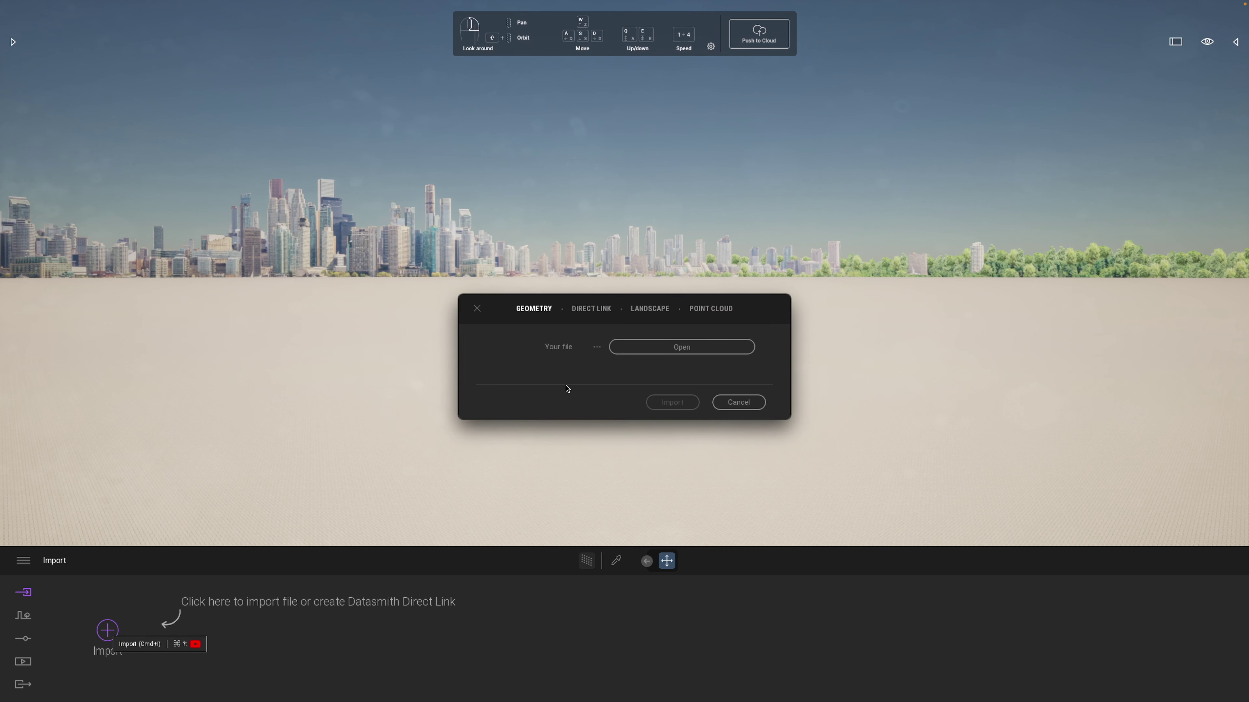
pyautogui.click(591, 308)
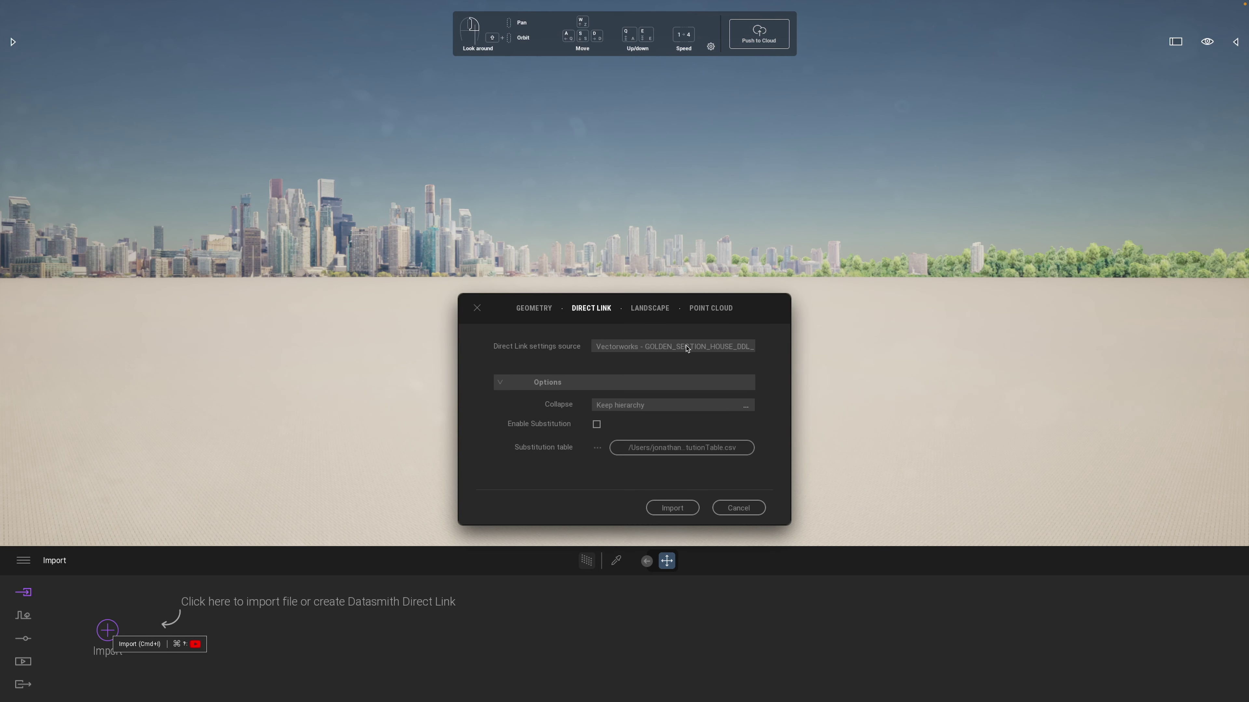
pyautogui.click(642, 408)
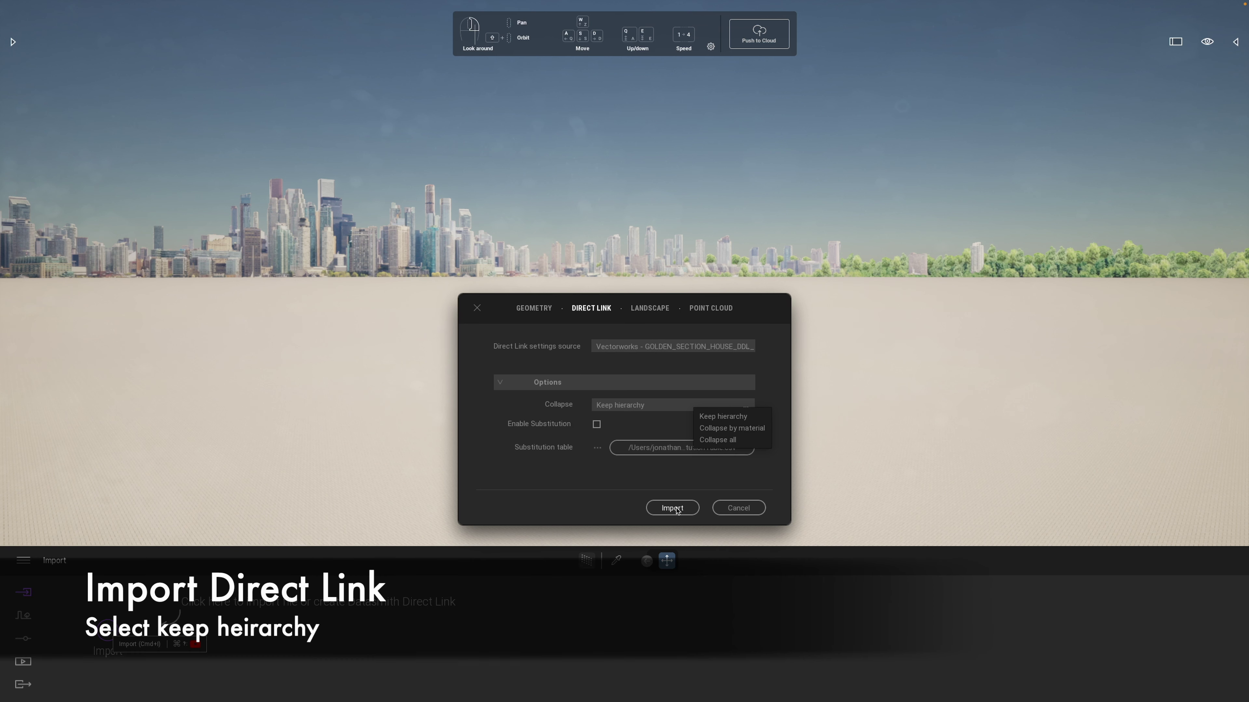
pyautogui.click(677, 511)
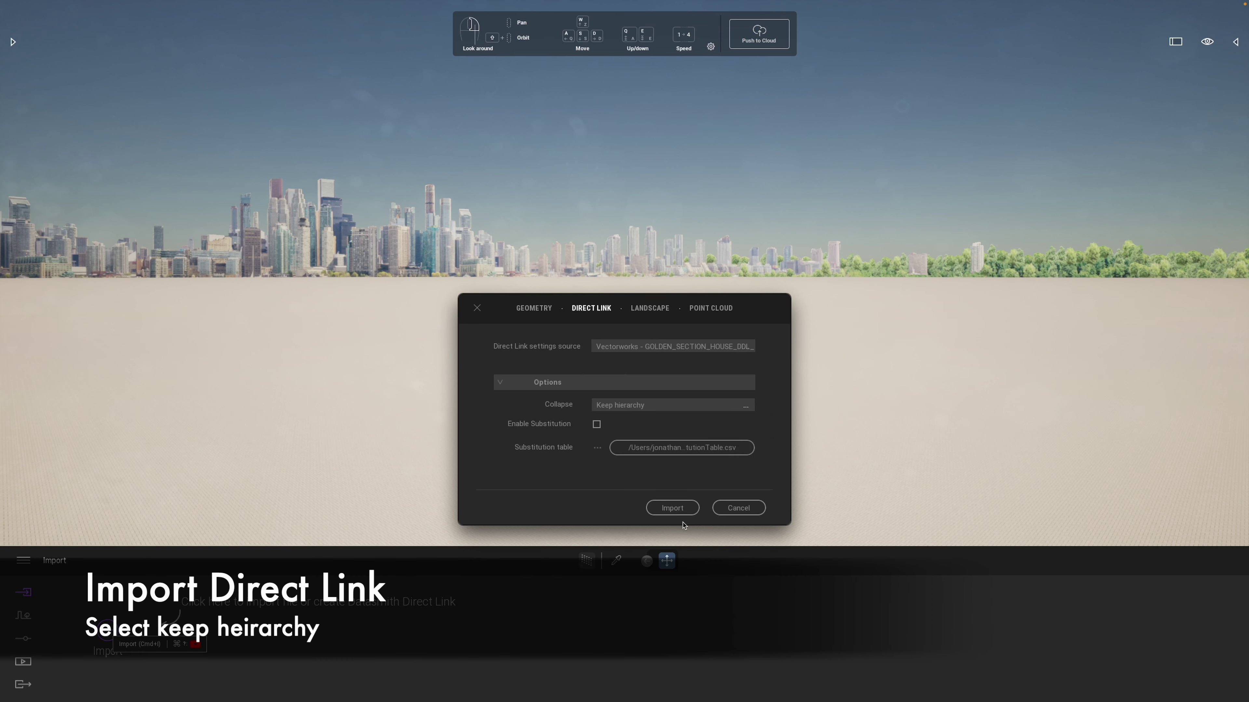
pyautogui.click(673, 508)
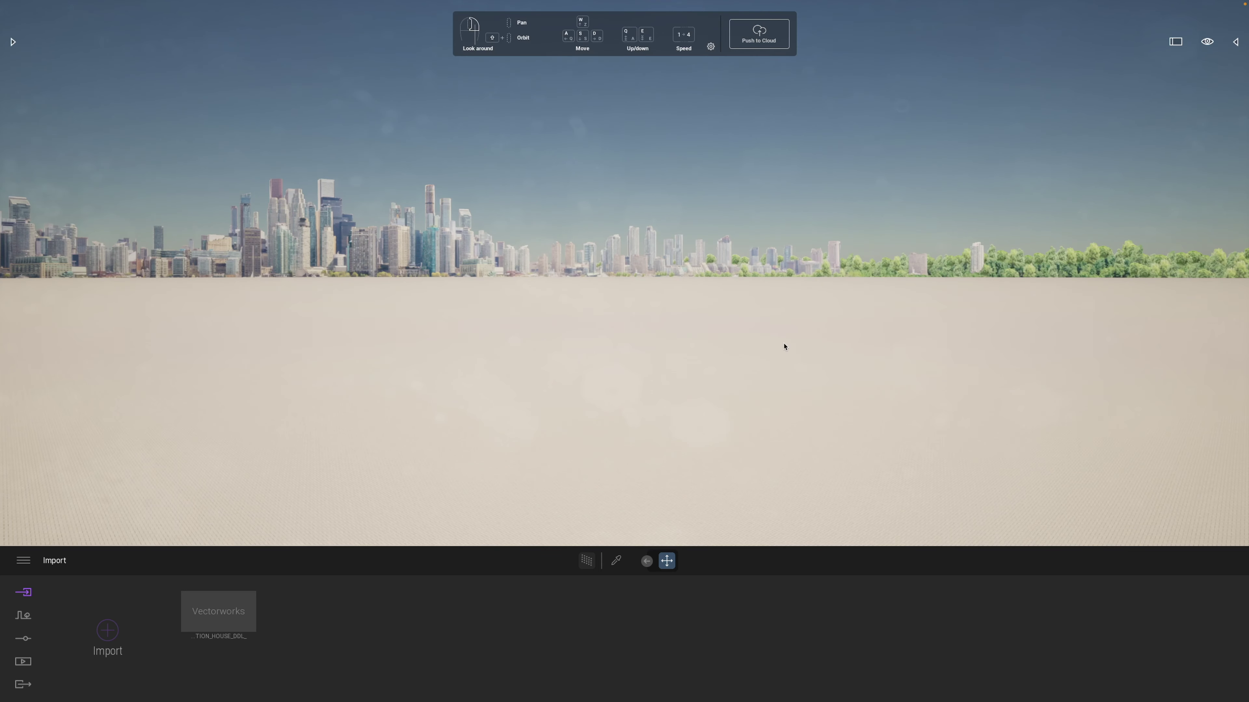
# Show the scene graph, select the GOLDEN_SECTION_HOUSE_DDL_ import, fit it in view, and frame the whole house and base from above.
pyautogui.click(1237, 42)
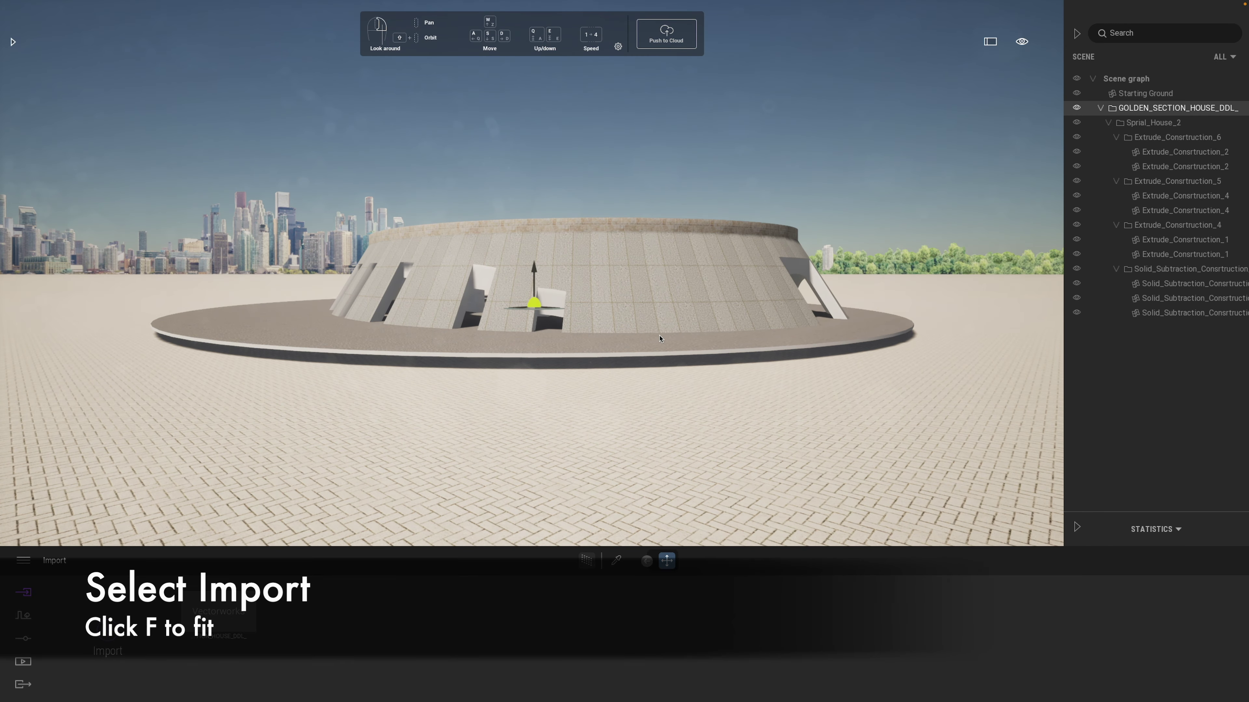
pyautogui.press('f')
pyautogui.press('e')
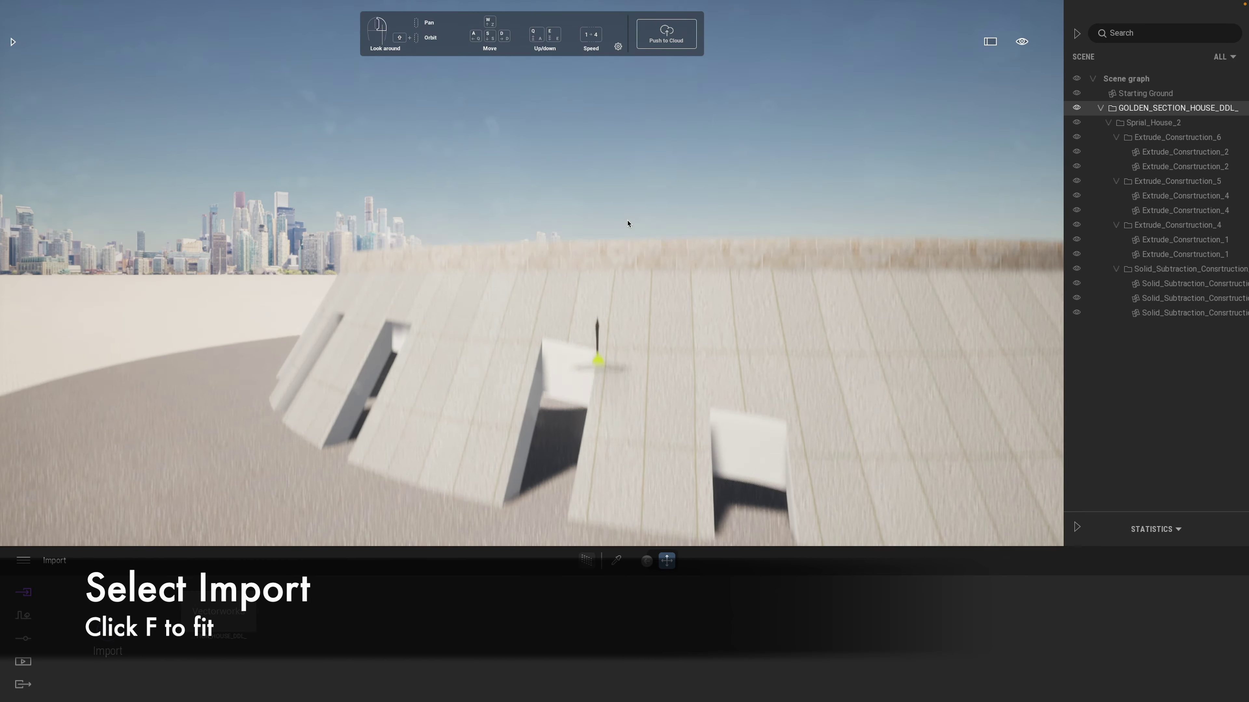
pyautogui.keyDown('shift'); pyautogui.moveTo(560, 387); pyautogui.dragTo(580, 418); pyautogui.keyUp('shift')
pyautogui.keyDown('shift'); pyautogui.moveTo(580, 418); pyautogui.dragTo(787, 320, button='middle'); pyautogui.keyUp('shift')
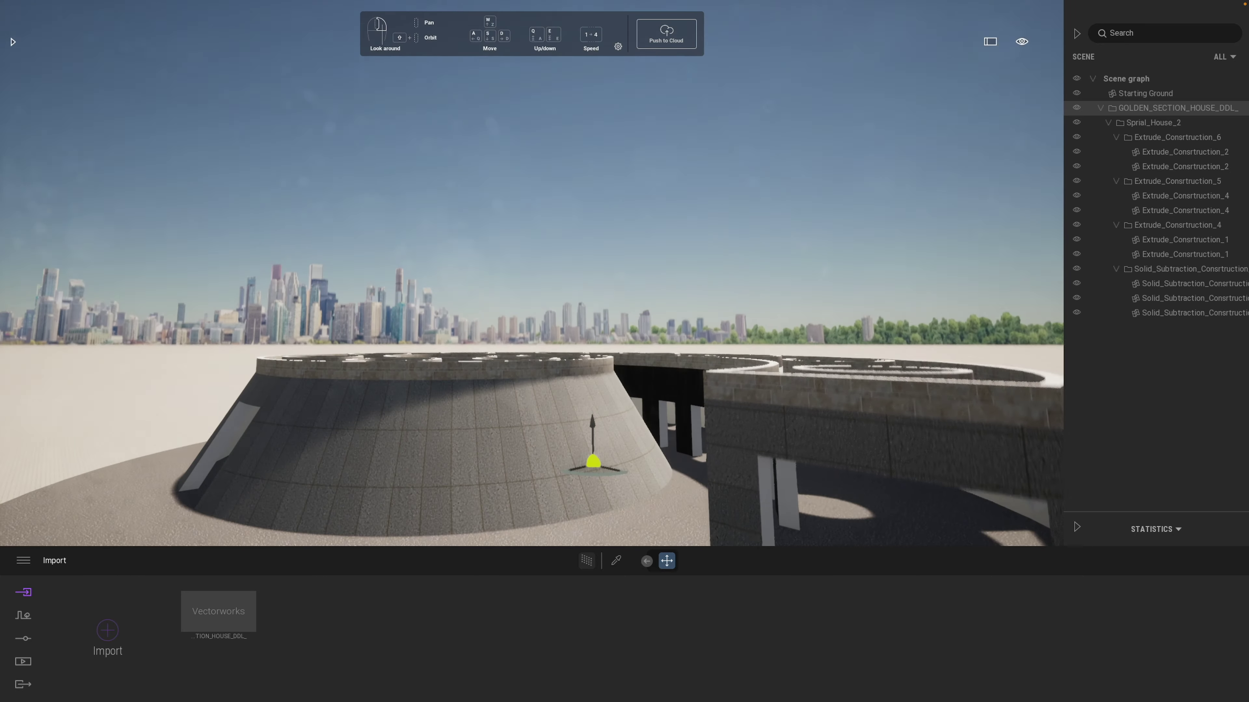
pyautogui.scroll(-5, 560, 386)
pyautogui.keyDown('shift'); pyautogui.moveTo(537, 333); pyautogui.dragTo(533, 378, button='middle'); pyautogui.keyUp('shift')
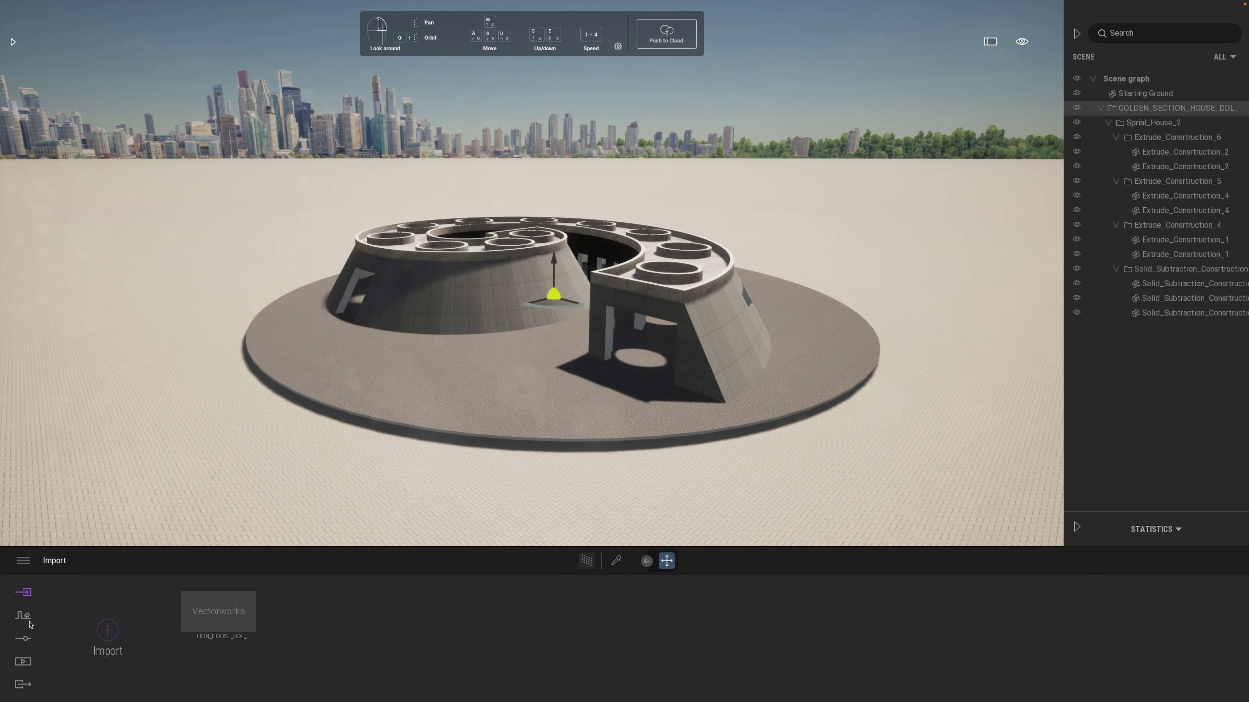
# Set the location's background picture to Countryside.
pyautogui.click(24, 645)
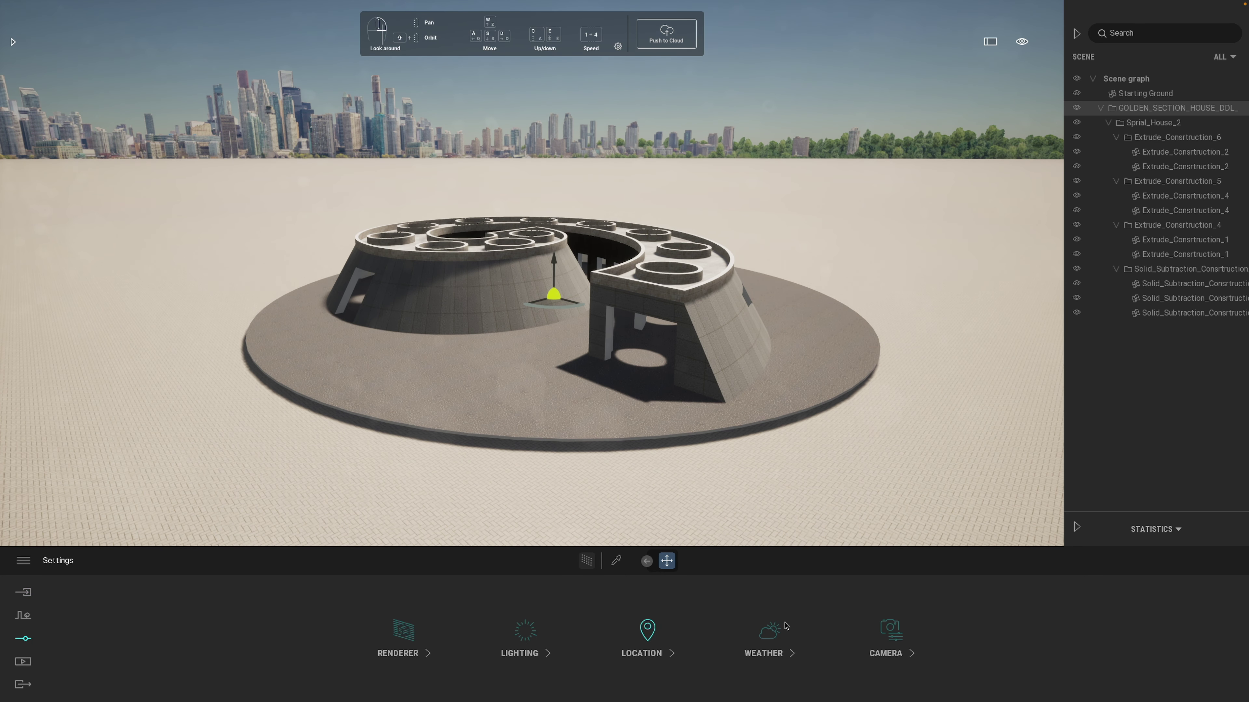
pyautogui.click(648, 632)
pyautogui.click(1187, 637)
pyautogui.click(595, 631)
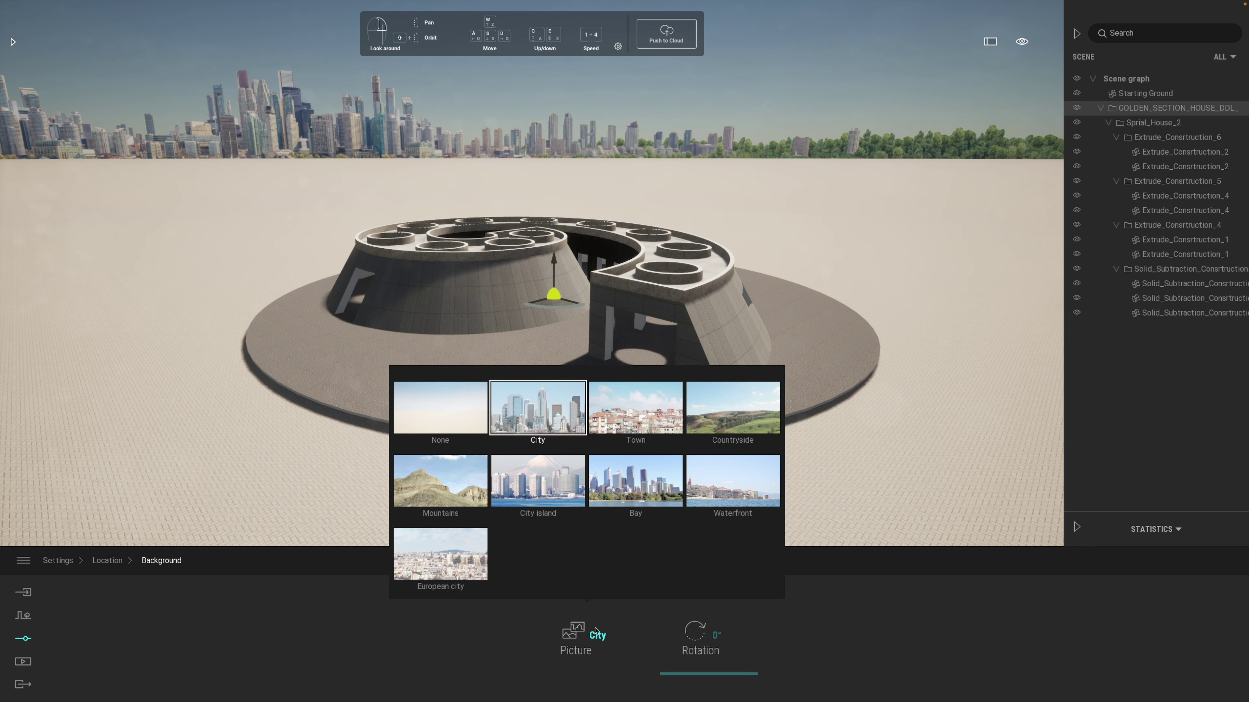
pyautogui.click(732, 408)
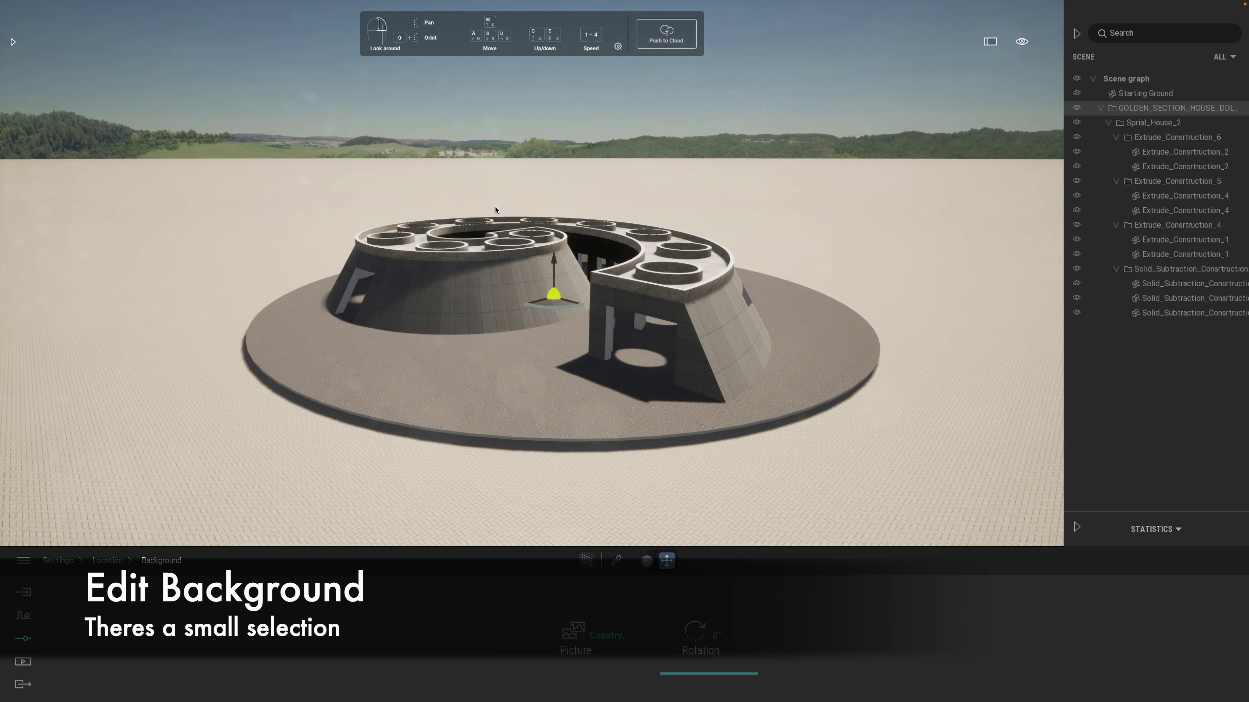
# Add the Rocky grasslands landscape to the scene and raise the Starting Ground slightly against the house base.
pyautogui.click(14, 42)
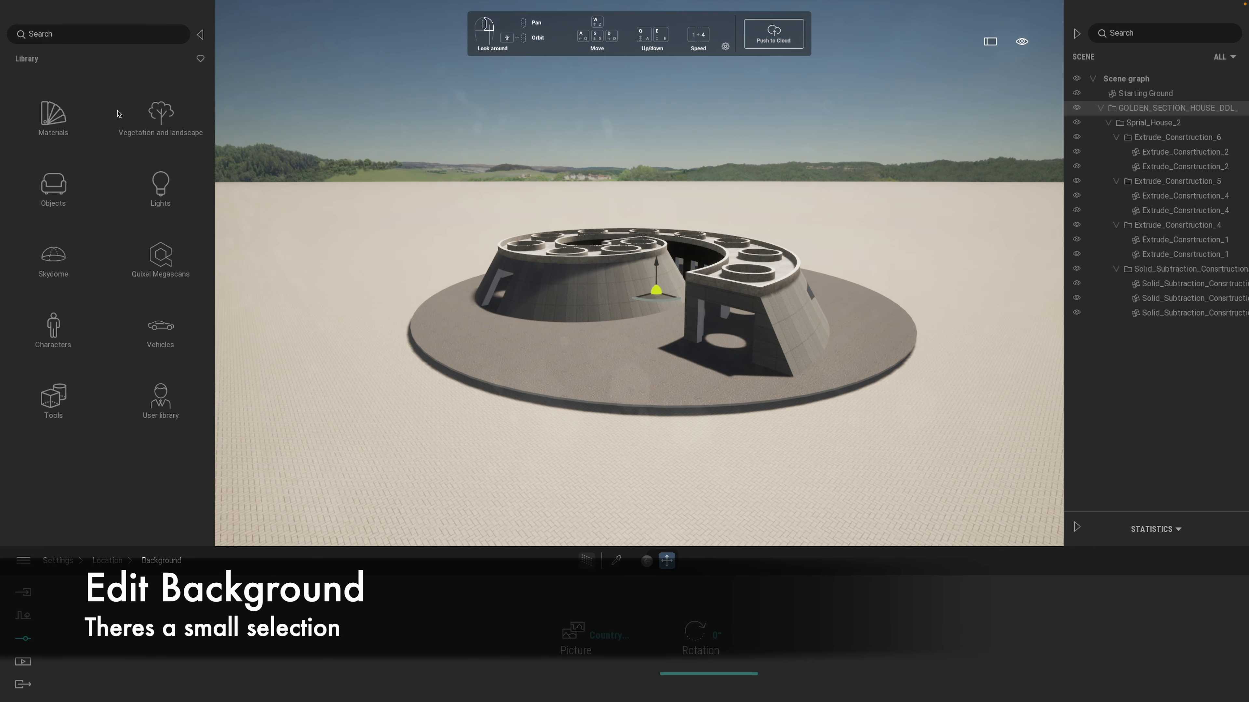
pyautogui.click(50, 114)
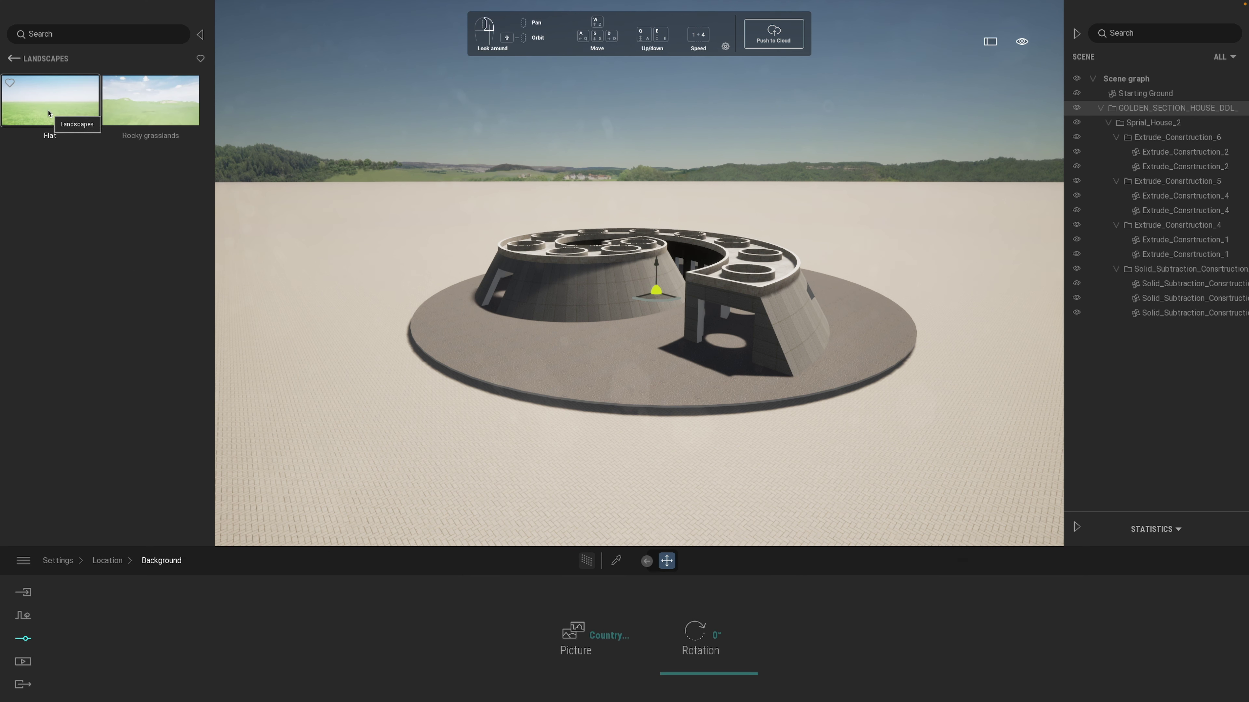
pyautogui.moveTo(48, 113); pyautogui.dragTo(367, 332)
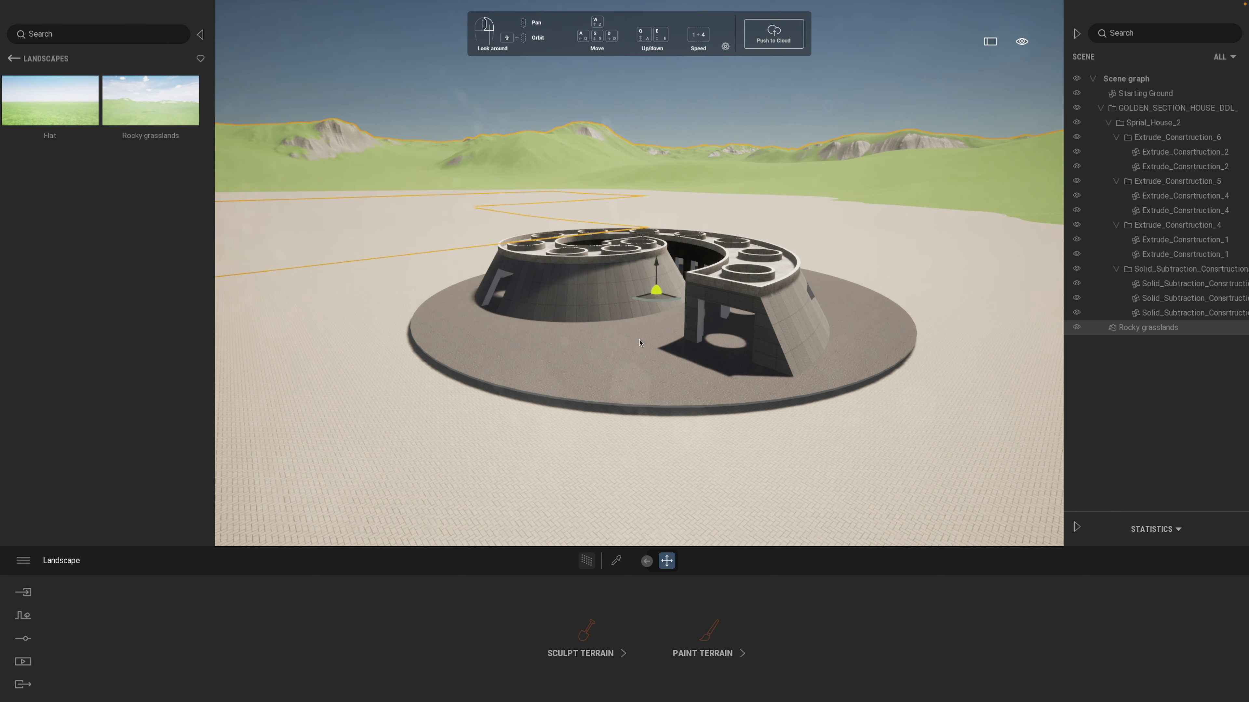
pyautogui.click(616, 421)
pyautogui.moveTo(656, 272)
pyautogui.mouseDown()
pyautogui.moveTo(658, 330)
pyautogui.moveTo(665, 267)
pyautogui.mouseUp()
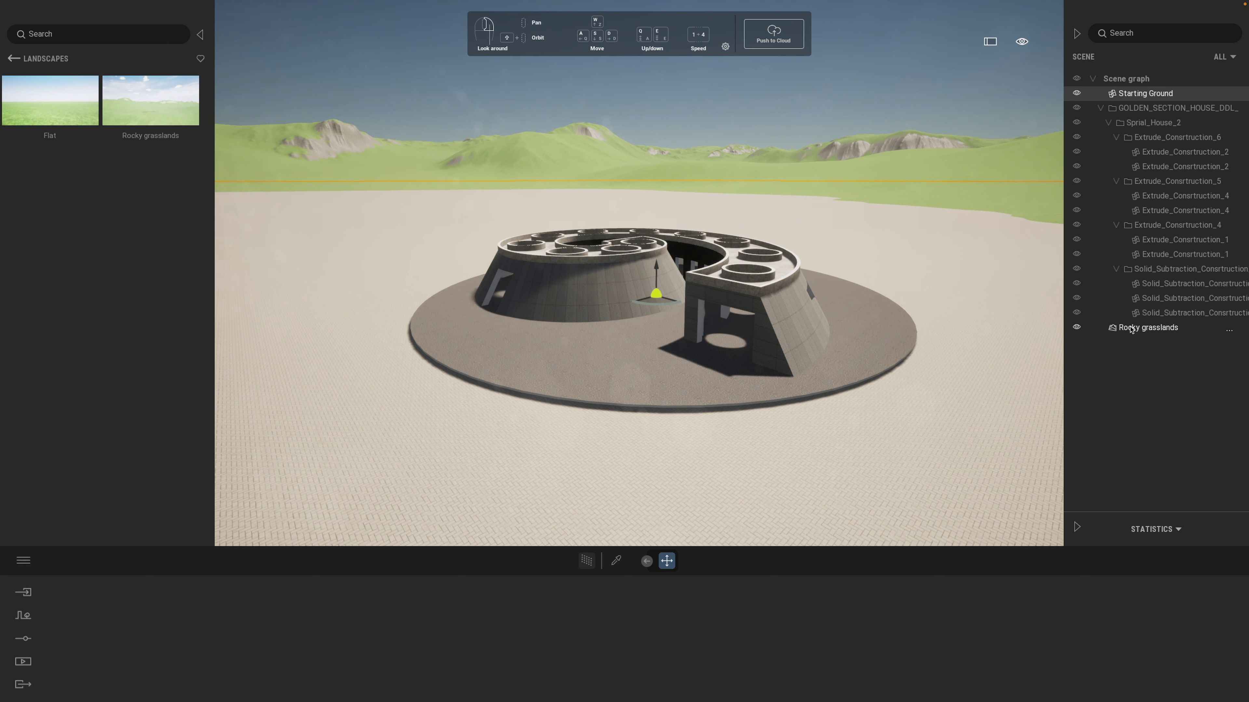
# Raise the Rocky grasslands terrain in front of the house with a circular sculpting brush of 42 m diameter and 15% intensity.
pyautogui.click(1148, 327)
pyautogui.scroll(-5, 627, 230)
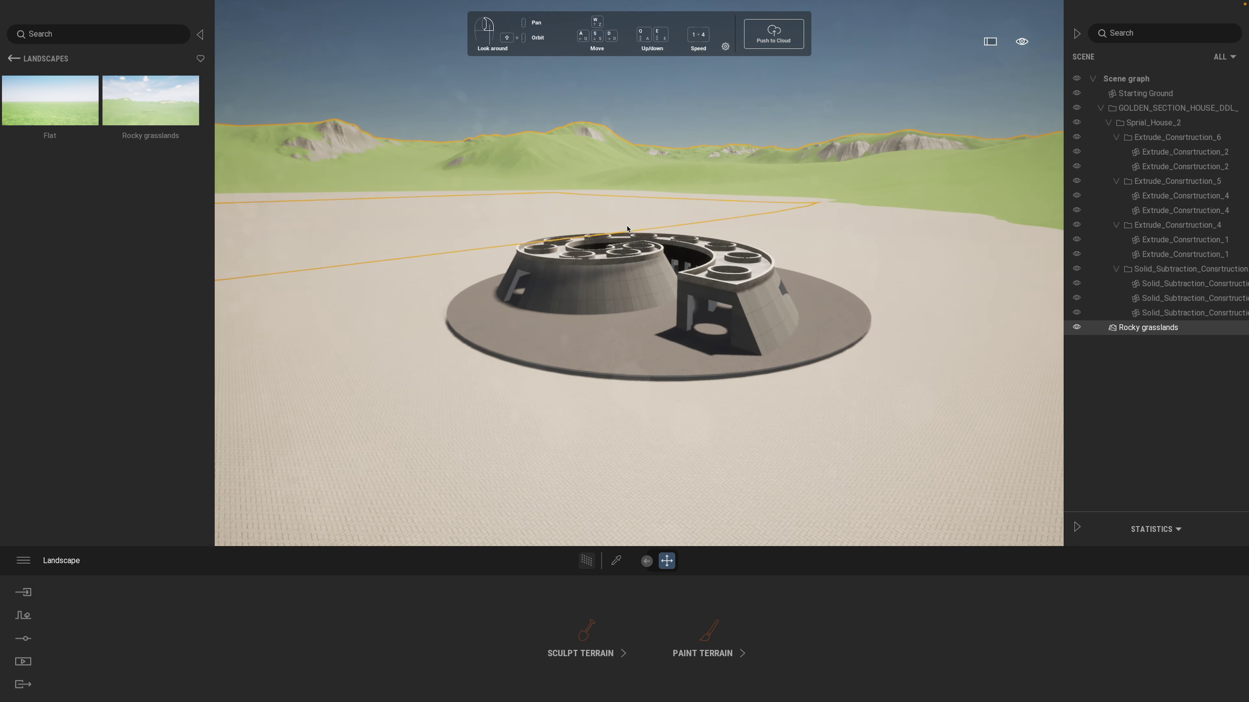
pyautogui.scroll(-4, 627, 232)
pyautogui.moveTo(783, 318); pyautogui.dragTo(605, 316, button='right')
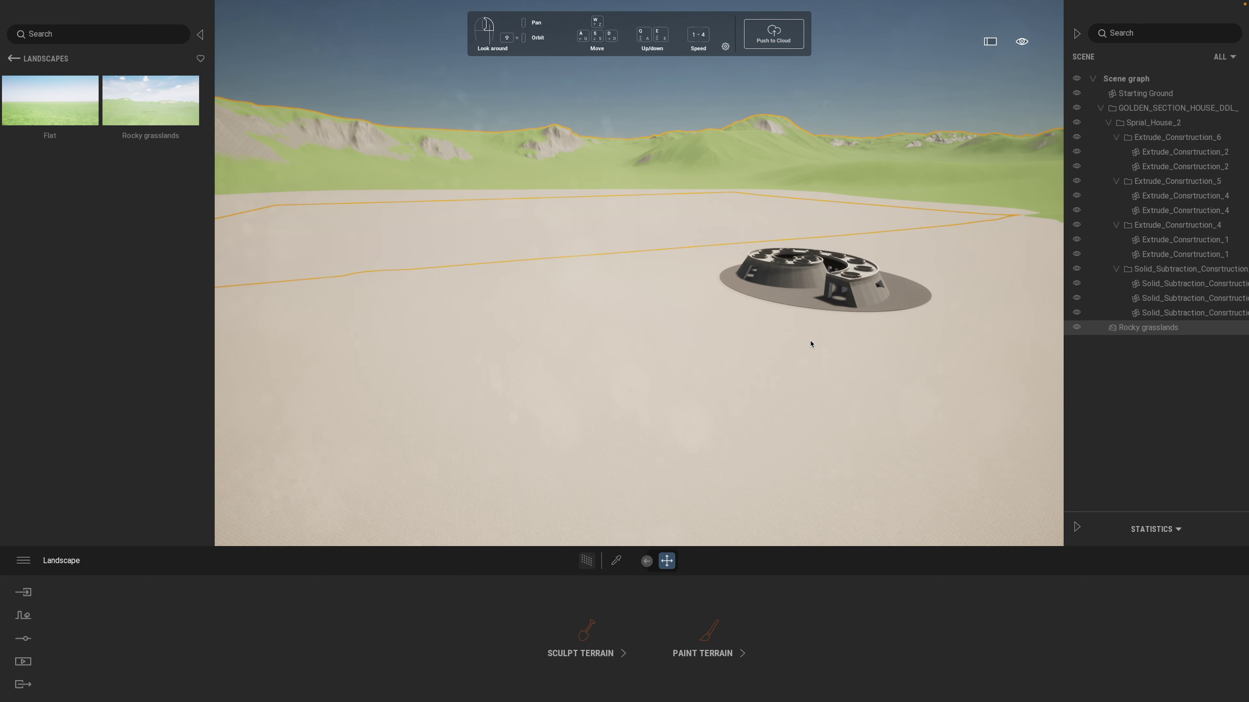
pyautogui.scroll(-4, 811, 344)
pyautogui.scroll(3, 639, 374)
pyautogui.click(585, 637)
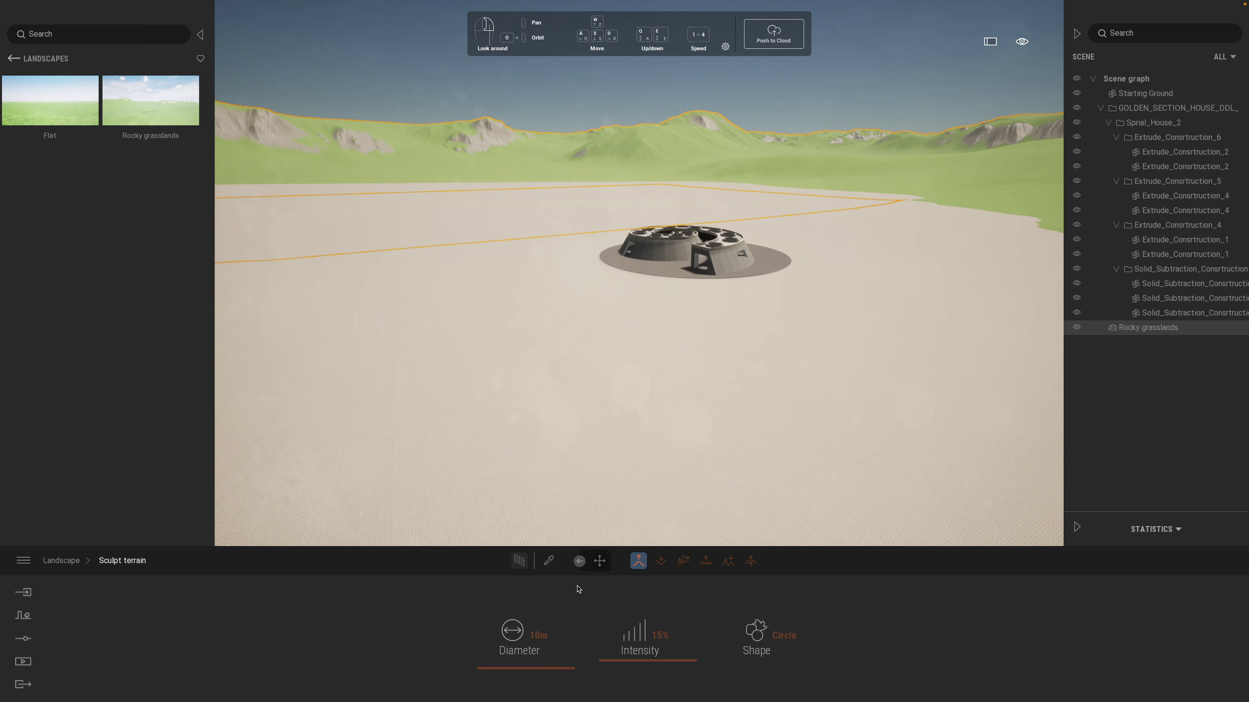
pyautogui.moveTo(512, 640); pyautogui.dragTo(513, 653)
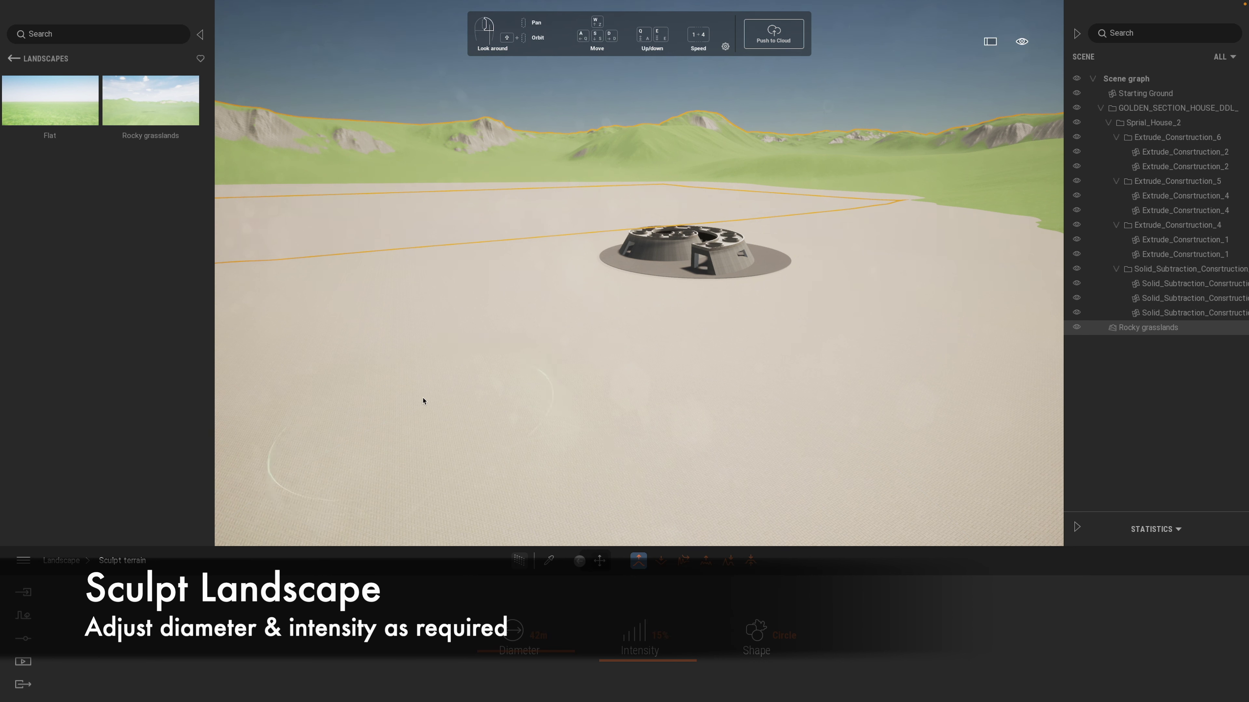
pyautogui.moveTo(926, 212)
pyautogui.mouseDown()
pyautogui.moveTo(984, 231)
pyautogui.moveTo(989, 215)
pyautogui.moveTo(1034, 257)
pyautogui.moveTo(1039, 345)
pyautogui.moveTo(956, 459)
pyautogui.moveTo(865, 521)
pyautogui.moveTo(432, 502)
pyautogui.moveTo(207, 371)
pyautogui.moveTo(264, 199)
pyautogui.mouseUp()
# Build up a grassy mound on the flat ground near the house and extend it into a longer hill.
pyautogui.scroll(-5, 457, 282)
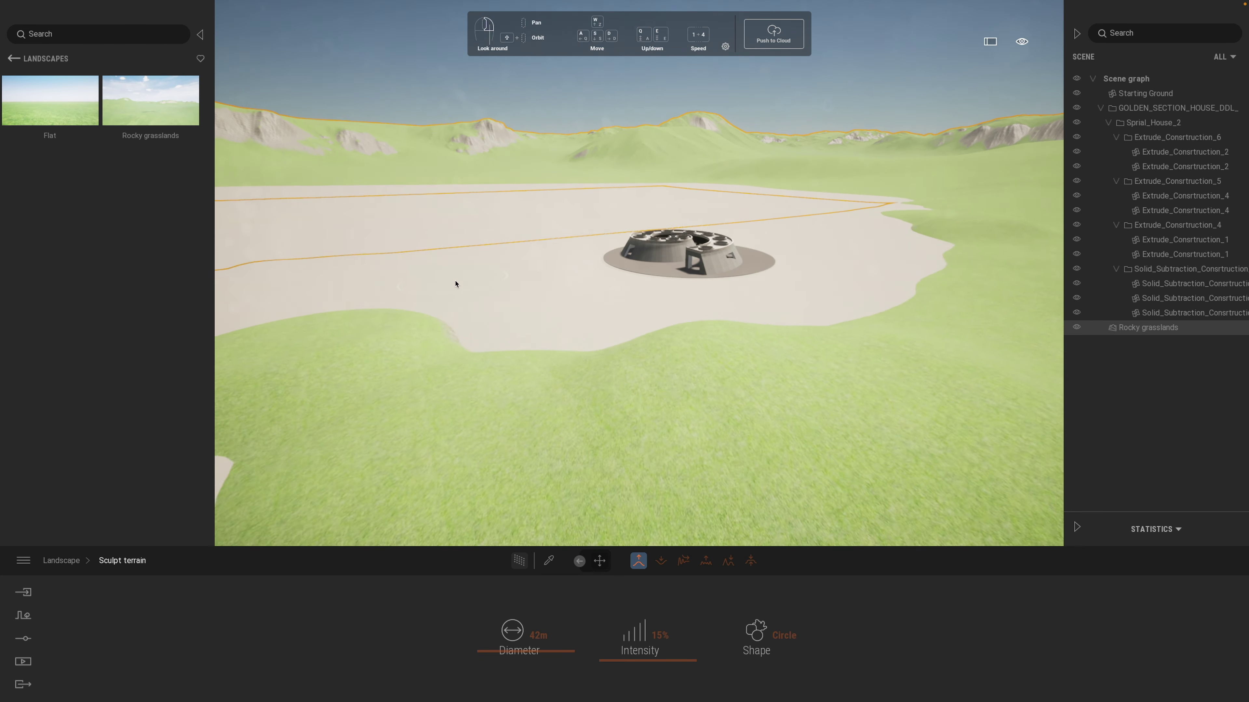
pyautogui.moveTo(466, 284); pyautogui.dragTo(546, 325, button='middle')
pyautogui.click(552, 441)
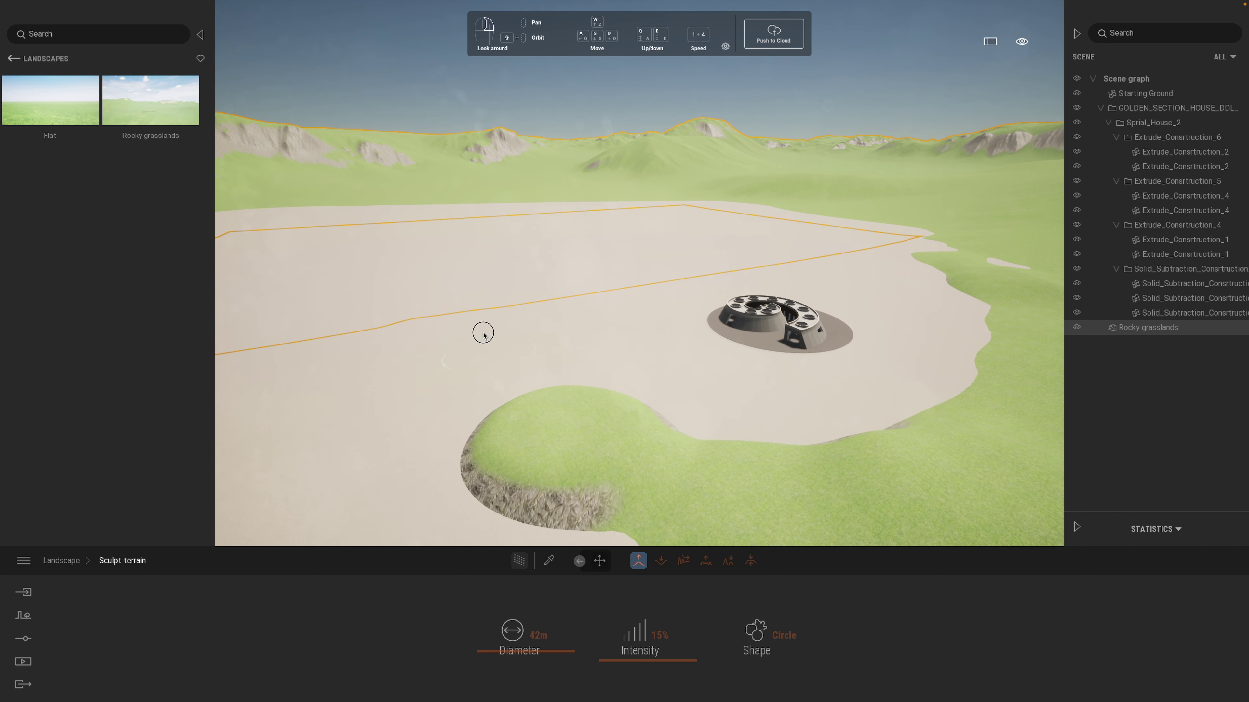
pyautogui.moveTo(457, 394)
pyautogui.mouseDown()
pyautogui.moveTo(384, 382)
pyautogui.moveTo(445, 502)
pyautogui.moveTo(405, 541)
pyautogui.moveTo(256, 449)
pyautogui.moveTo(374, 388)
pyautogui.mouseUp()
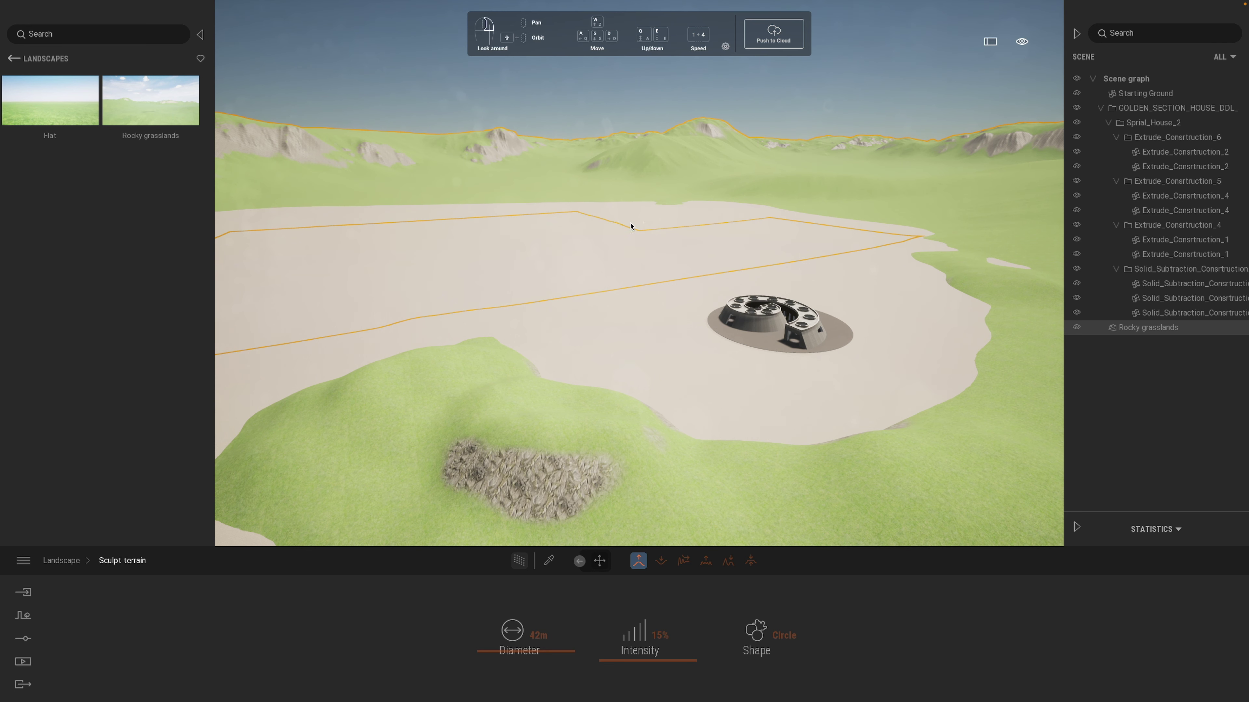
# Raise more terrain around the house and pile up a steep hill beside it with the 42 m brush.
pyautogui.press('q')
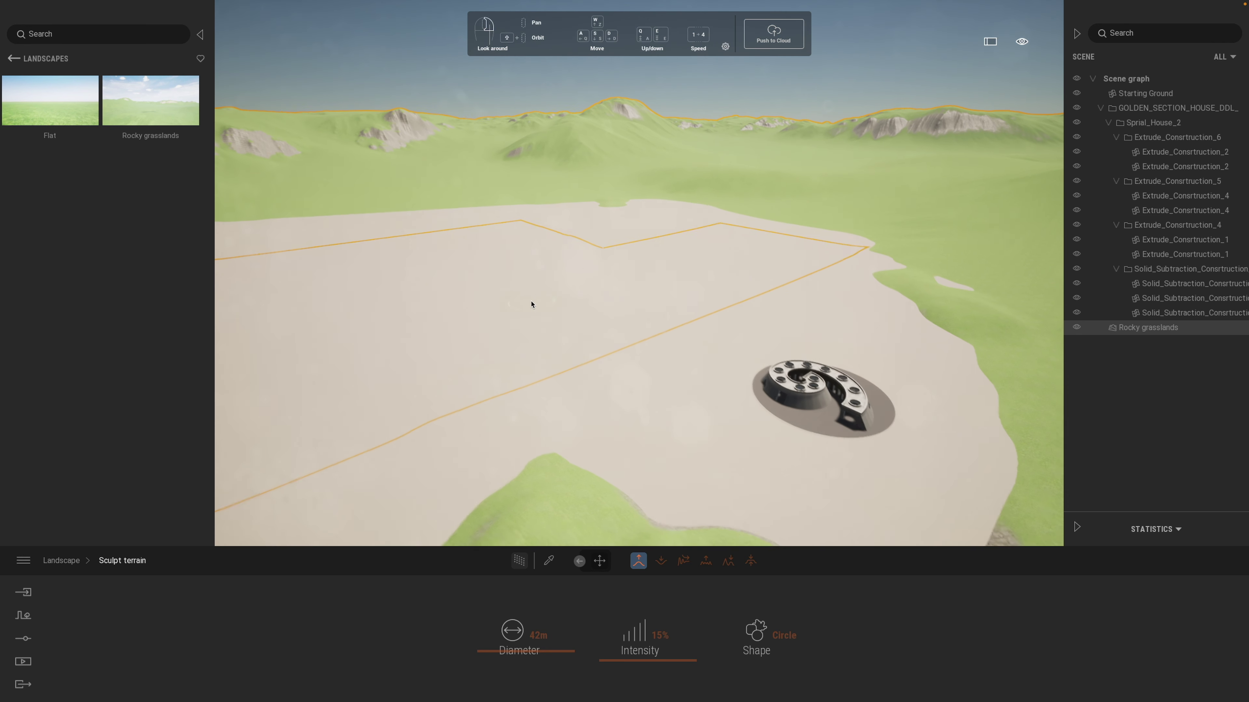
pyautogui.press('a')
pyautogui.moveTo(514, 439); pyautogui.dragTo(594, 435, button='right')
pyautogui.press('q')
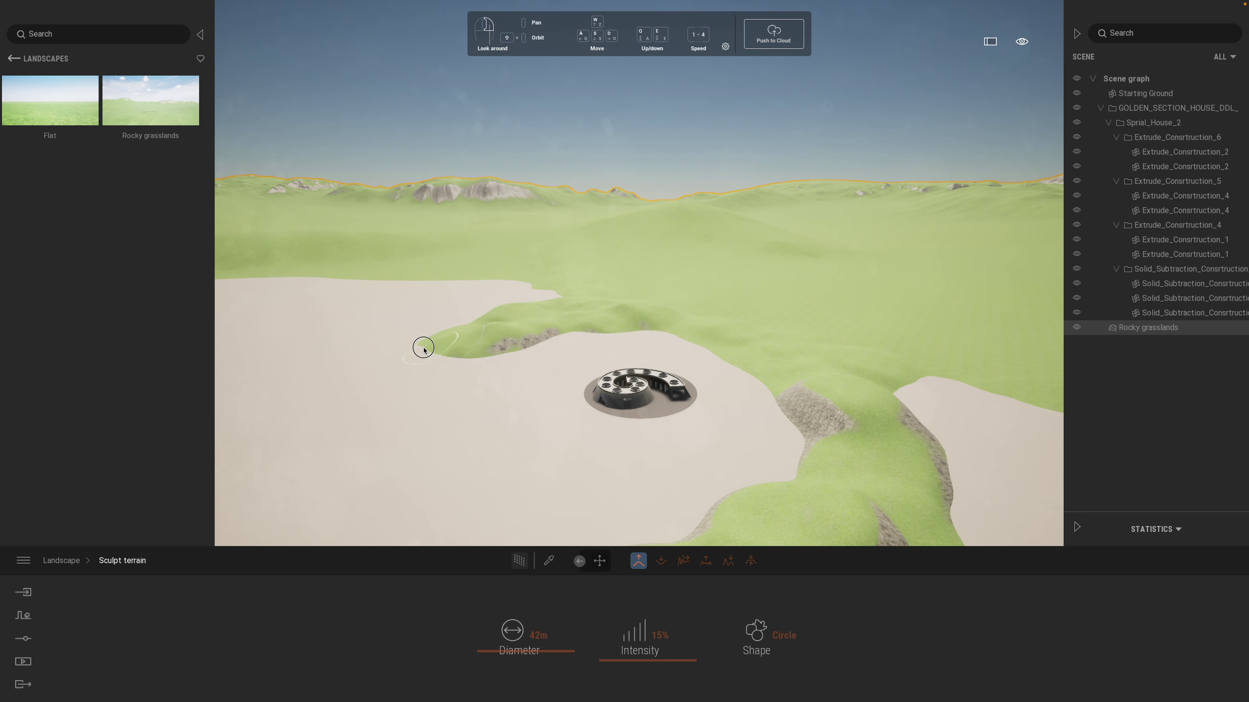
pyautogui.moveTo(443, 368)
pyautogui.mouseDown()
pyautogui.moveTo(441, 352)
pyautogui.moveTo(412, 354)
pyautogui.moveTo(518, 329)
pyautogui.moveTo(508, 343)
pyautogui.mouseUp()
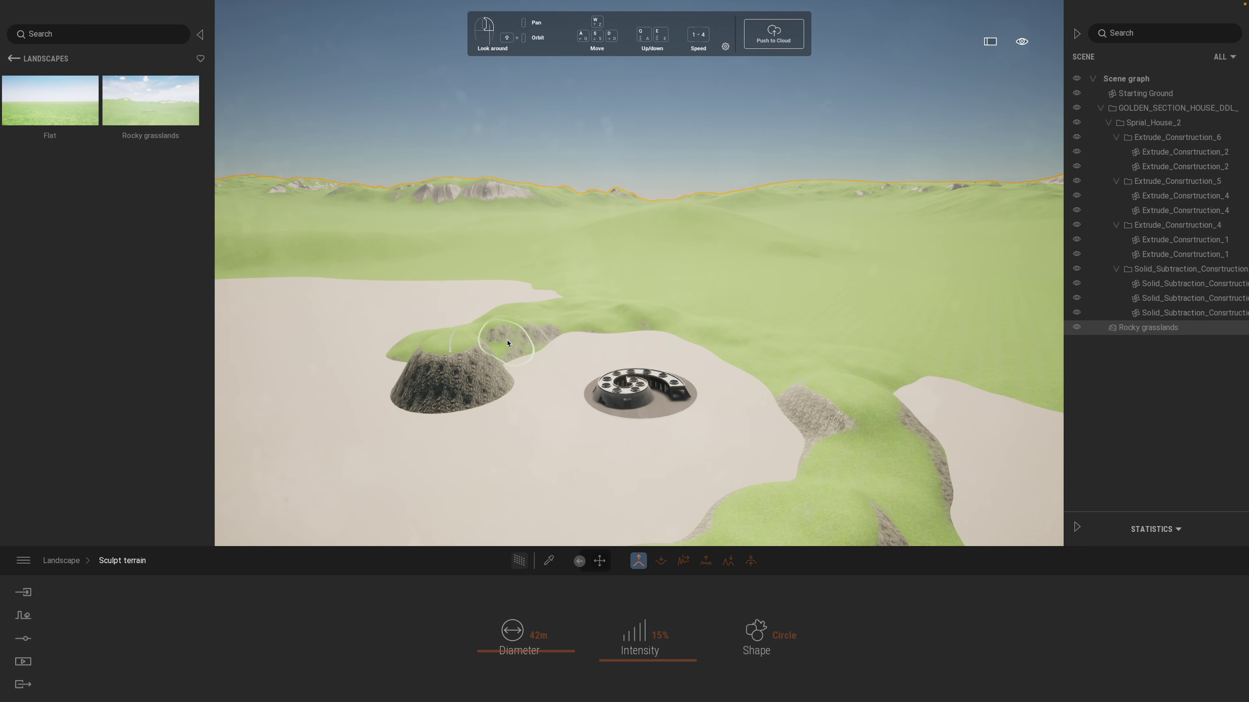
# Build up the outer end of the ridge beyond the house and carve into its slope with the 42 m brush.
pyautogui.moveTo(515, 349)
pyautogui.mouseDown(button='middle')
pyautogui.moveTo(516, 371)
pyautogui.moveTo(580, 368)
pyautogui.moveTo(592, 413)
pyautogui.mouseUp(button='middle')
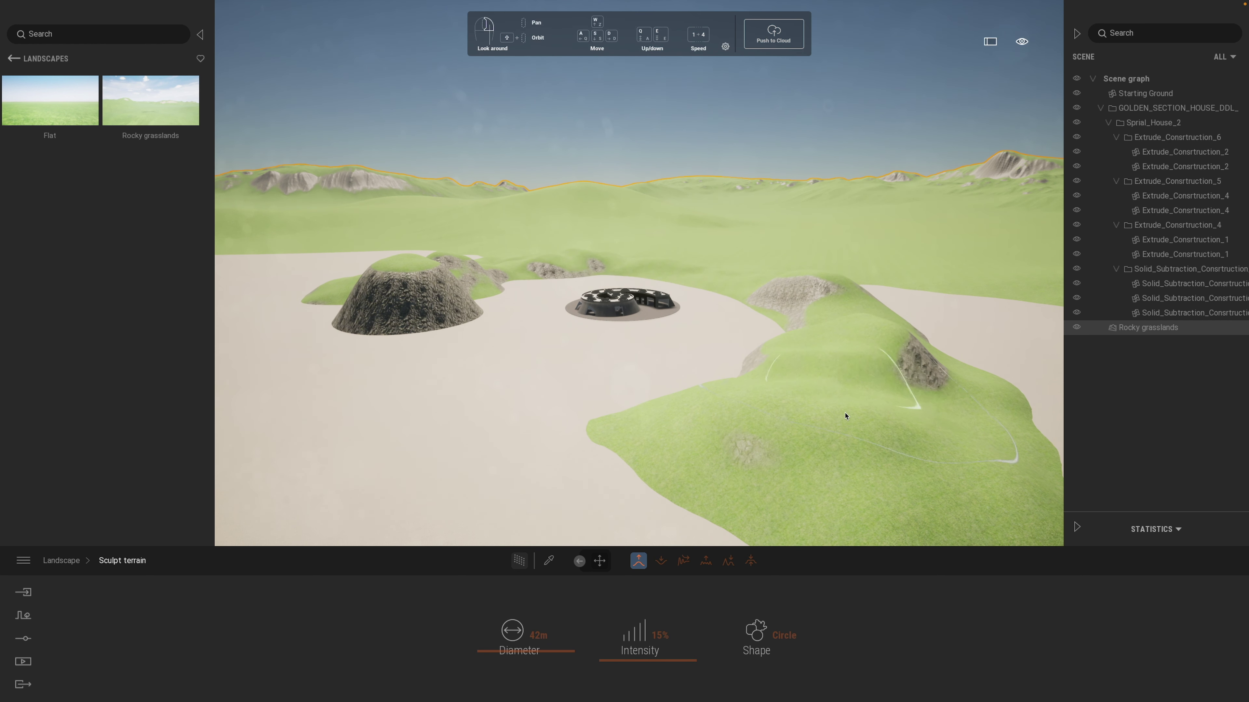
pyautogui.moveTo(554, 479); pyautogui.dragTo(527, 488, button='right')
pyautogui.moveTo(526, 488); pyautogui.dragTo(563, 496)
pyautogui.moveTo(563, 496)
pyautogui.mouseDown(button='middle')
pyautogui.moveTo(605, 399)
pyautogui.moveTo(497, 423)
pyautogui.moveTo(560, 435)
pyautogui.mouseUp(button='middle')
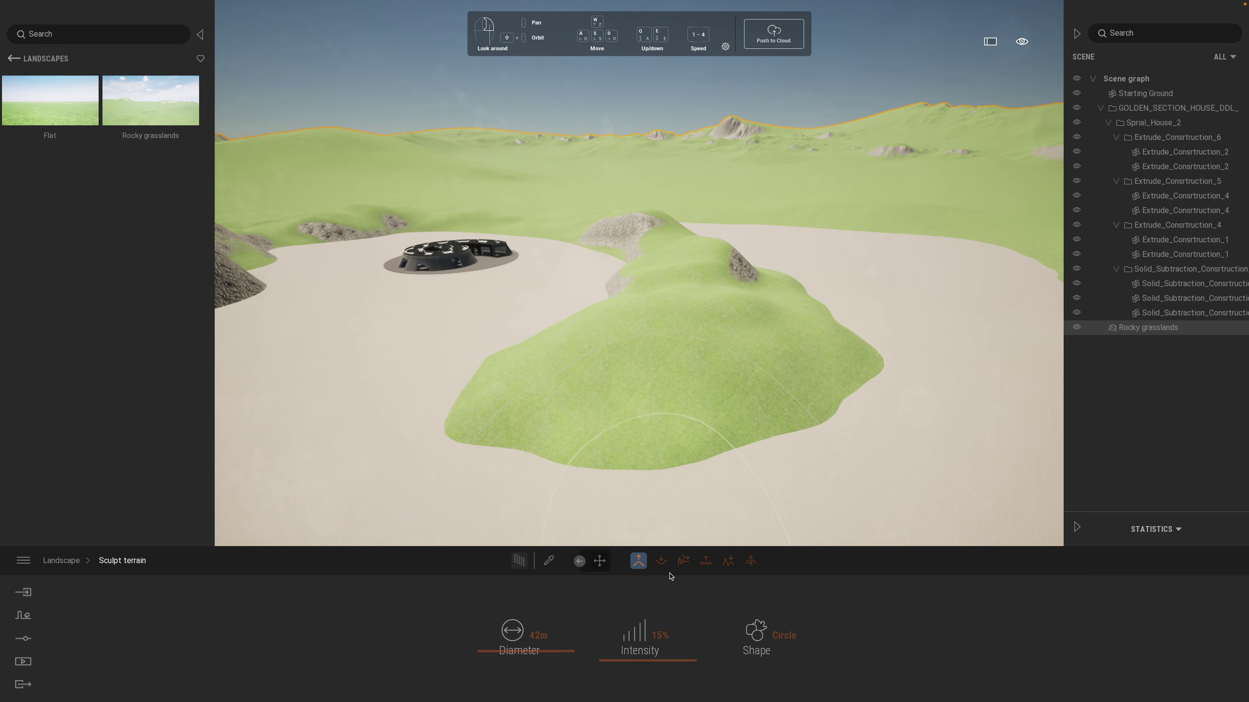
pyautogui.moveTo(663, 455); pyautogui.dragTo(622, 408)
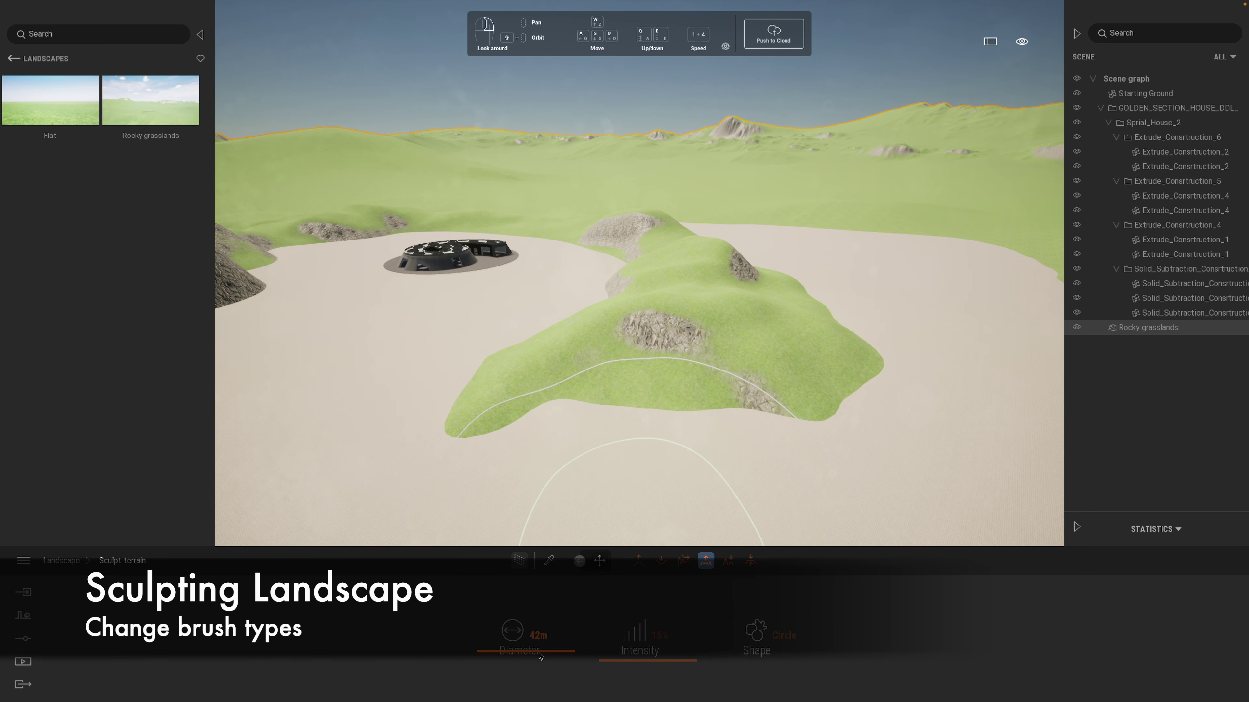
# Change the sculpting brush to the Stains shape with a 30 m diameter and roughen the ridge's carved slope.
pyautogui.click(779, 643)
pyautogui.click(899, 561)
pyautogui.moveTo(698, 362); pyautogui.dragTo(550, 390)
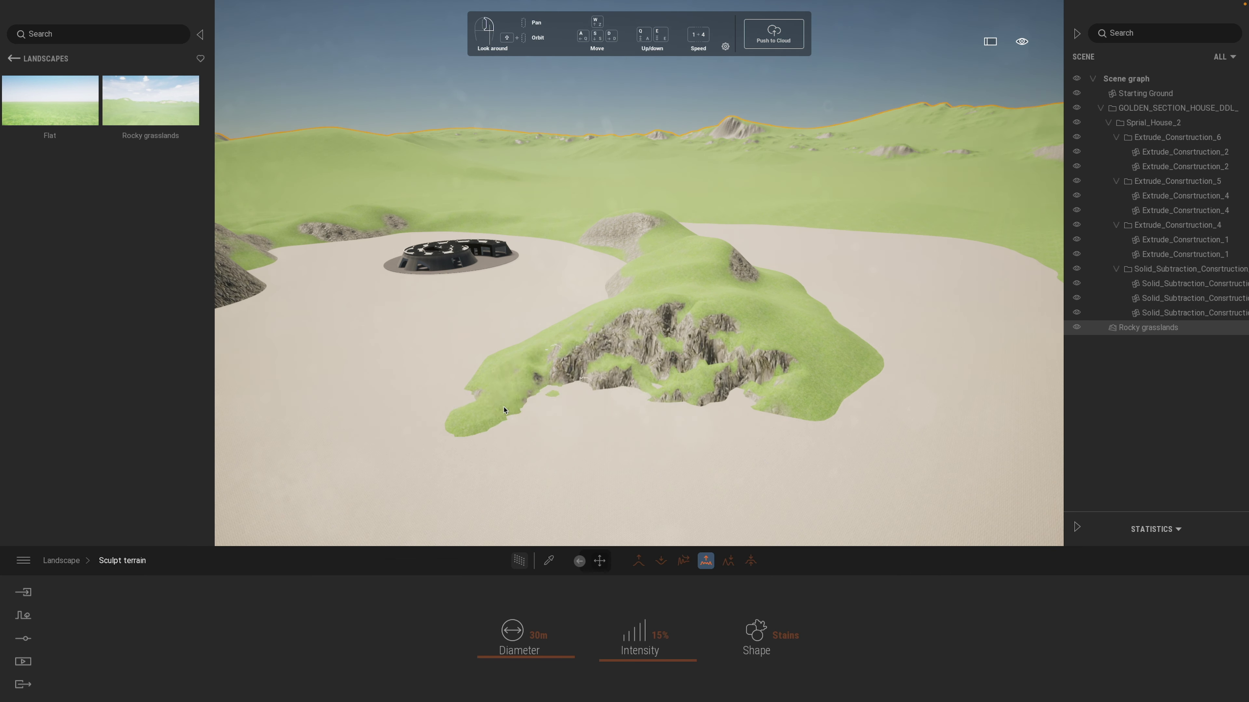
# Continue roughening the ridge's house-facing side and the hill beside the house with the 30 m Stains brush.
pyautogui.moveTo(443, 407); pyautogui.dragTo(468, 313, button='right')
pyautogui.moveTo(468, 313); pyautogui.dragTo(501, 416, button='middle')
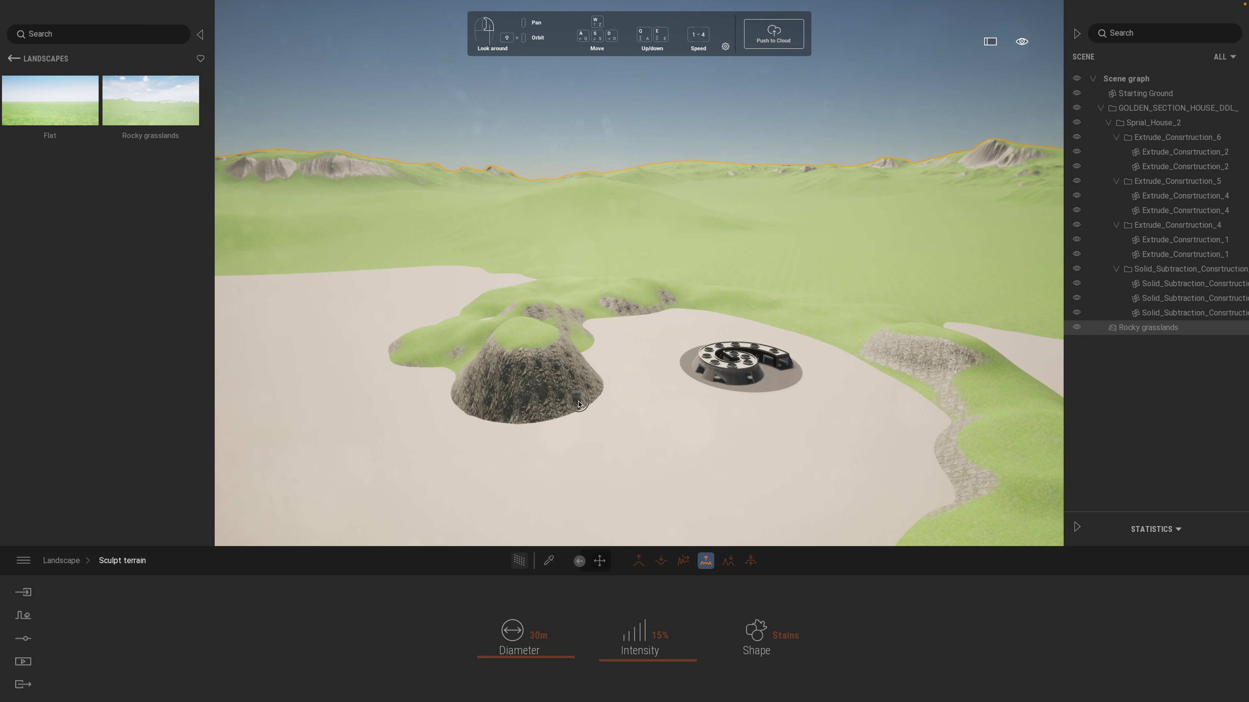
pyautogui.scroll(3, 546, 423)
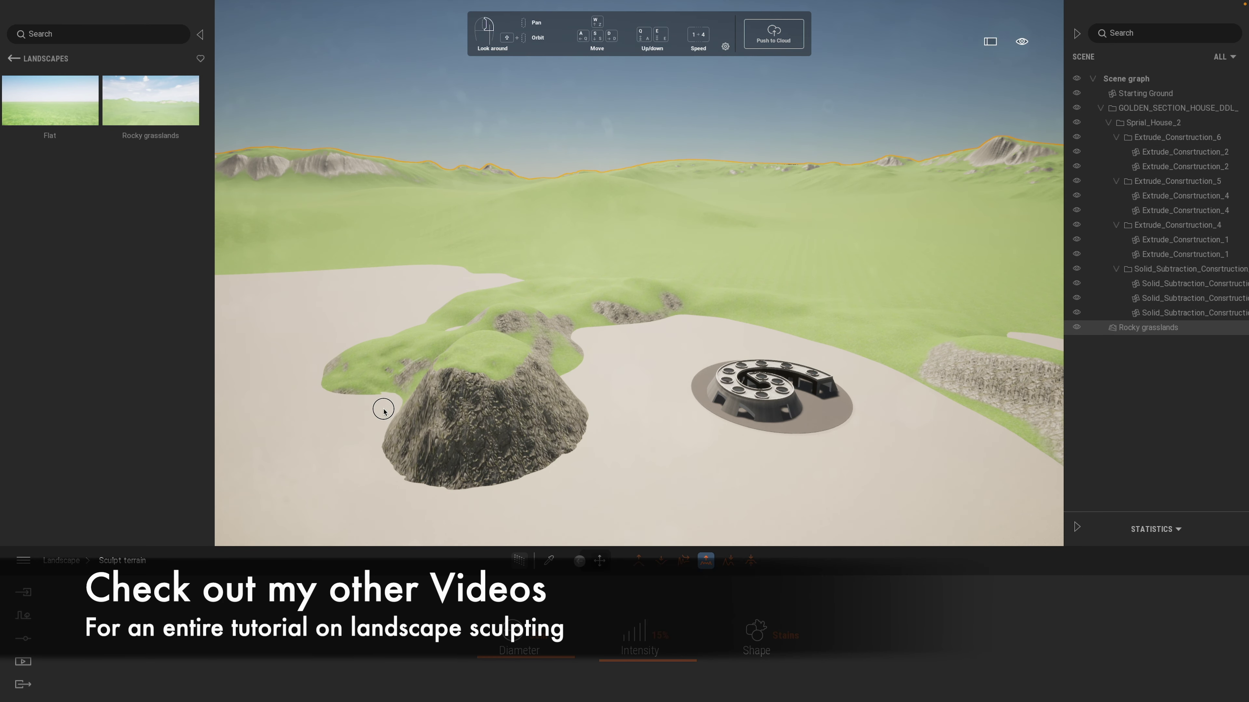
pyautogui.moveTo(885, 436); pyautogui.dragTo(909, 457, button='right')
pyautogui.moveTo(957, 495); pyautogui.dragTo(754, 404, button='right')
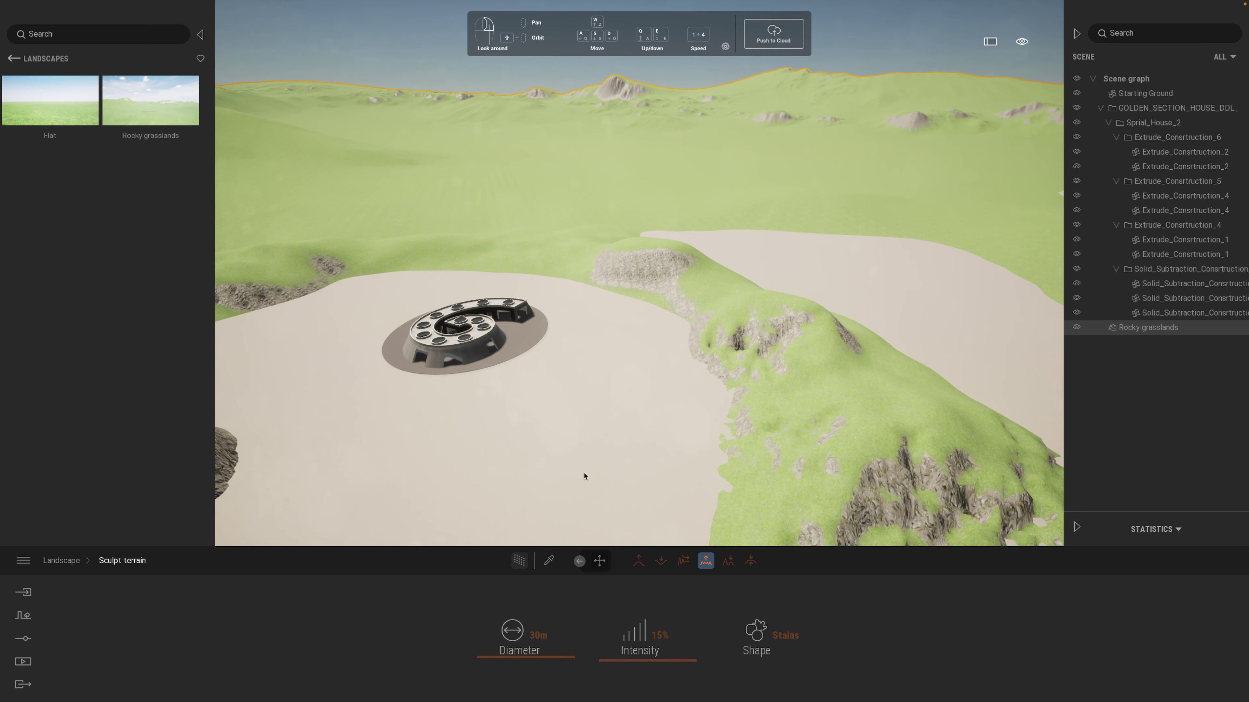
pyautogui.moveTo(781, 521); pyautogui.dragTo(795, 440, button='middle')
pyautogui.moveTo(739, 341); pyautogui.dragTo(623, 209, button='middle')
pyautogui.scroll(2, 654, 292)
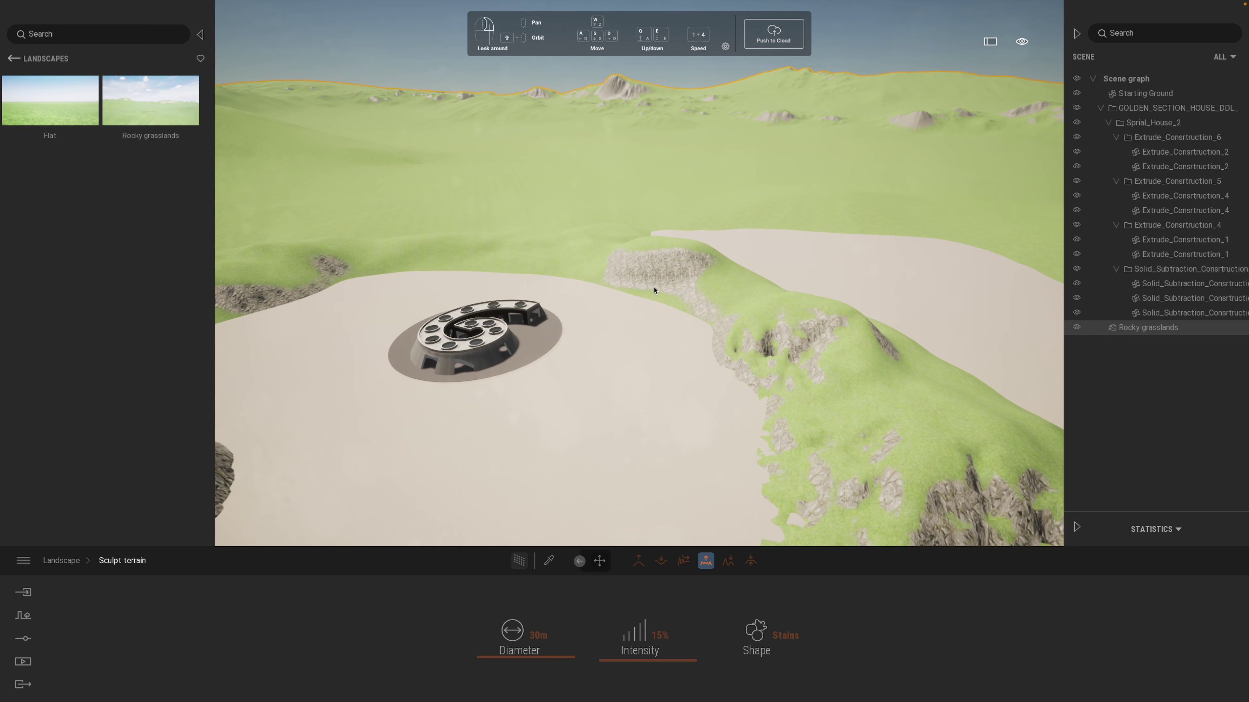
pyautogui.moveTo(434, 223); pyautogui.dragTo(60, 55)
# Apply the Lake 01 water material to the Starting Ground so the house base is surrounded by water.
pyautogui.click(12, 59)
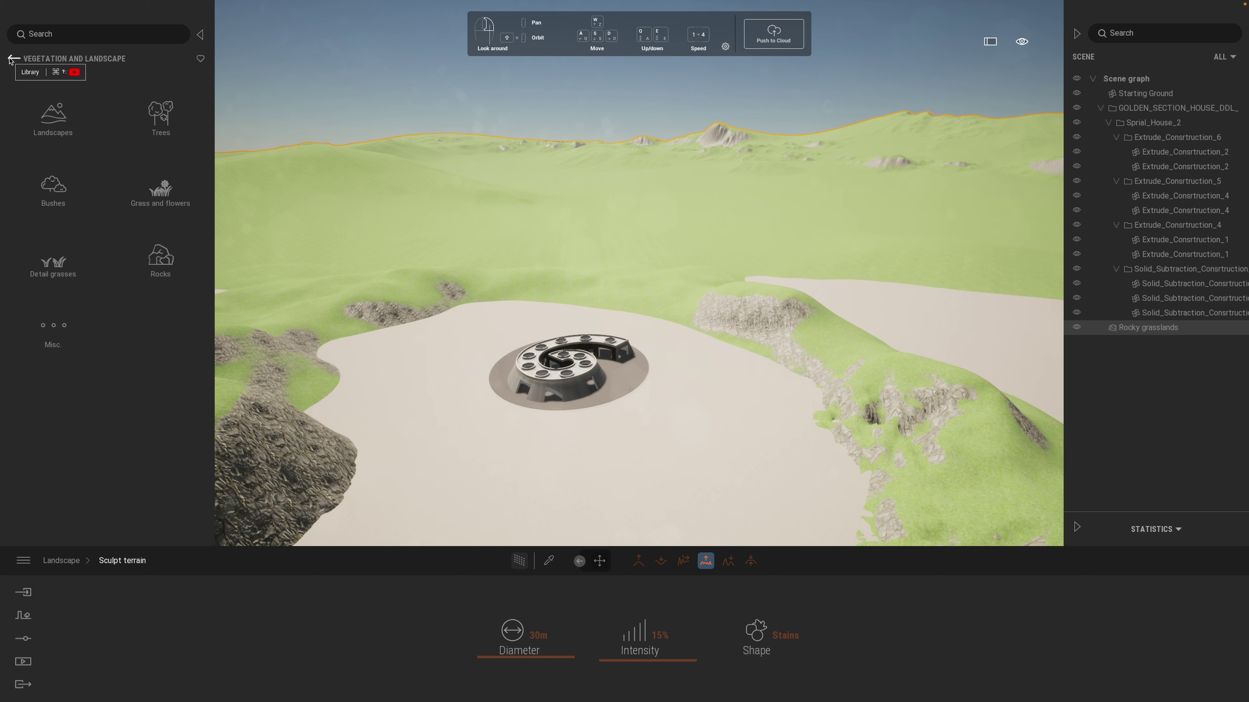
pyautogui.click(59, 120)
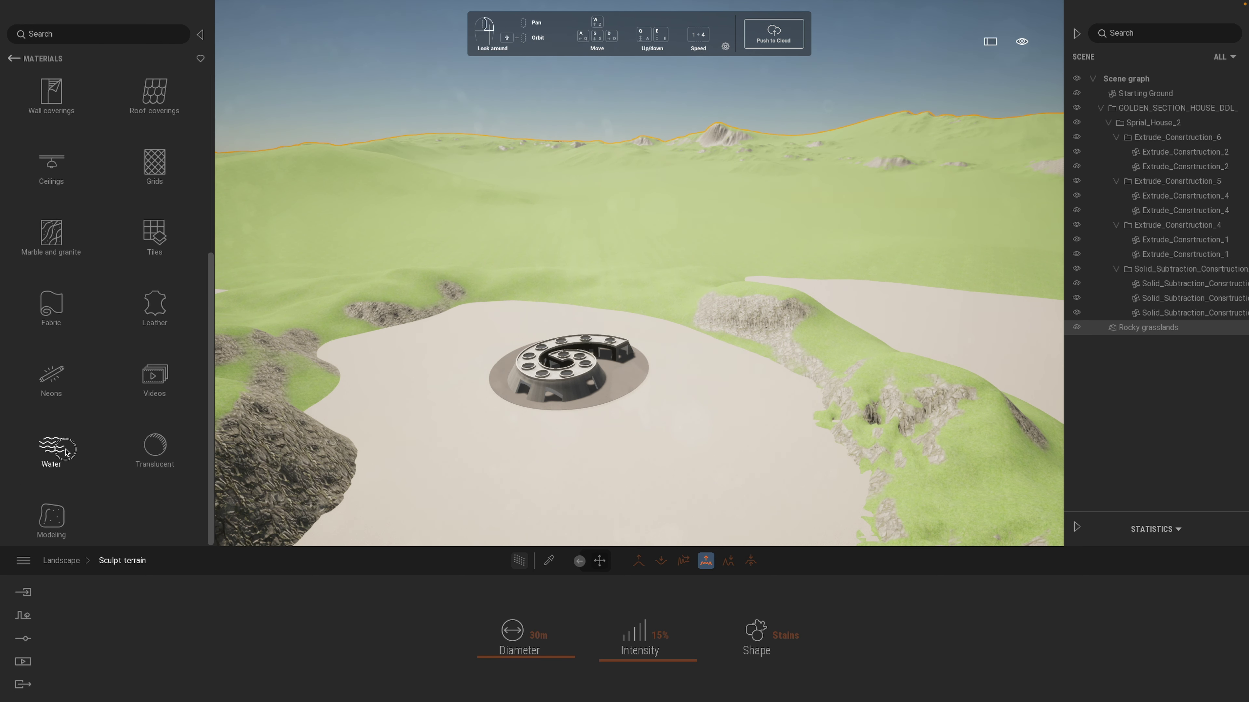
pyautogui.click(51, 447)
pyautogui.moveTo(55, 110)
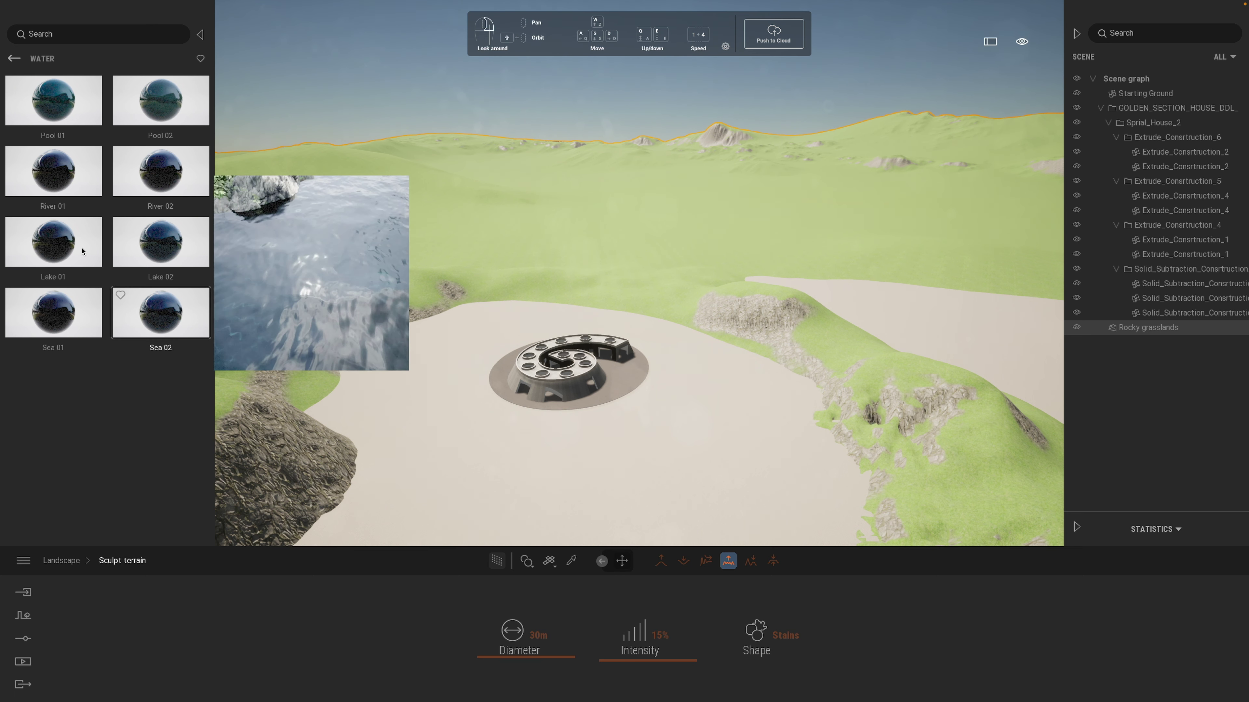
pyautogui.moveTo(79, 246)
pyautogui.moveTo(59, 261); pyautogui.dragTo(471, 488)
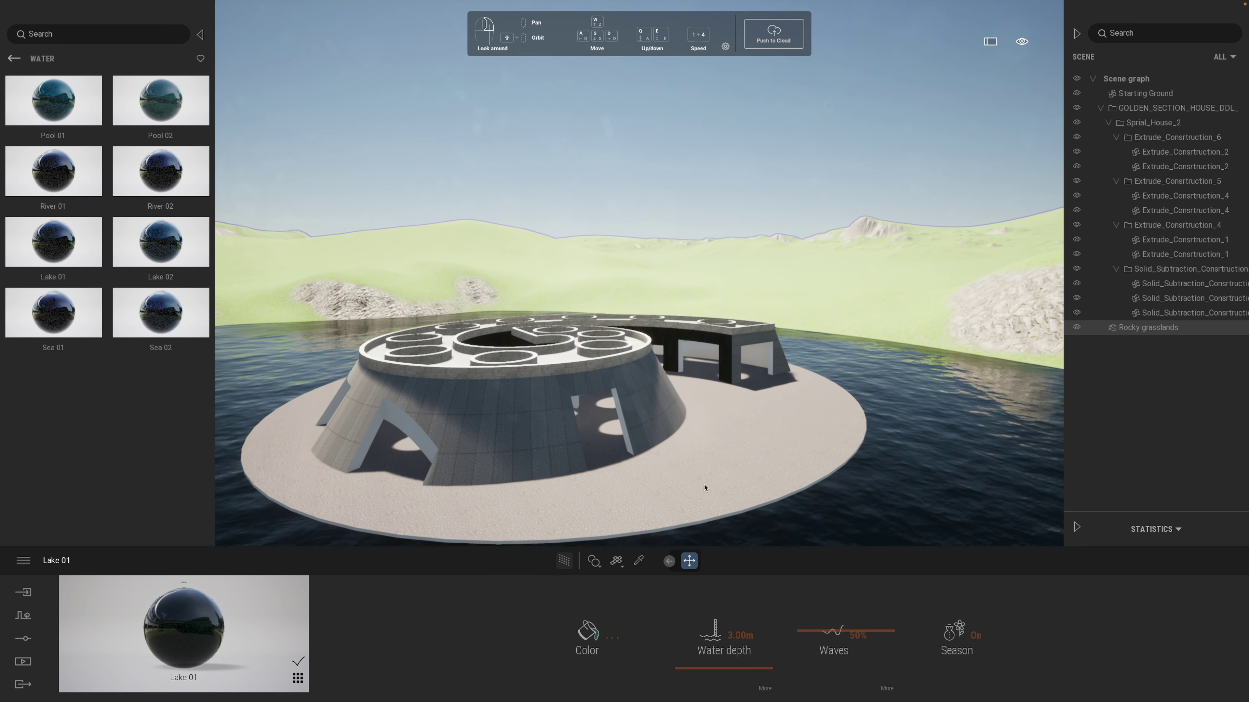
pyautogui.press('s')
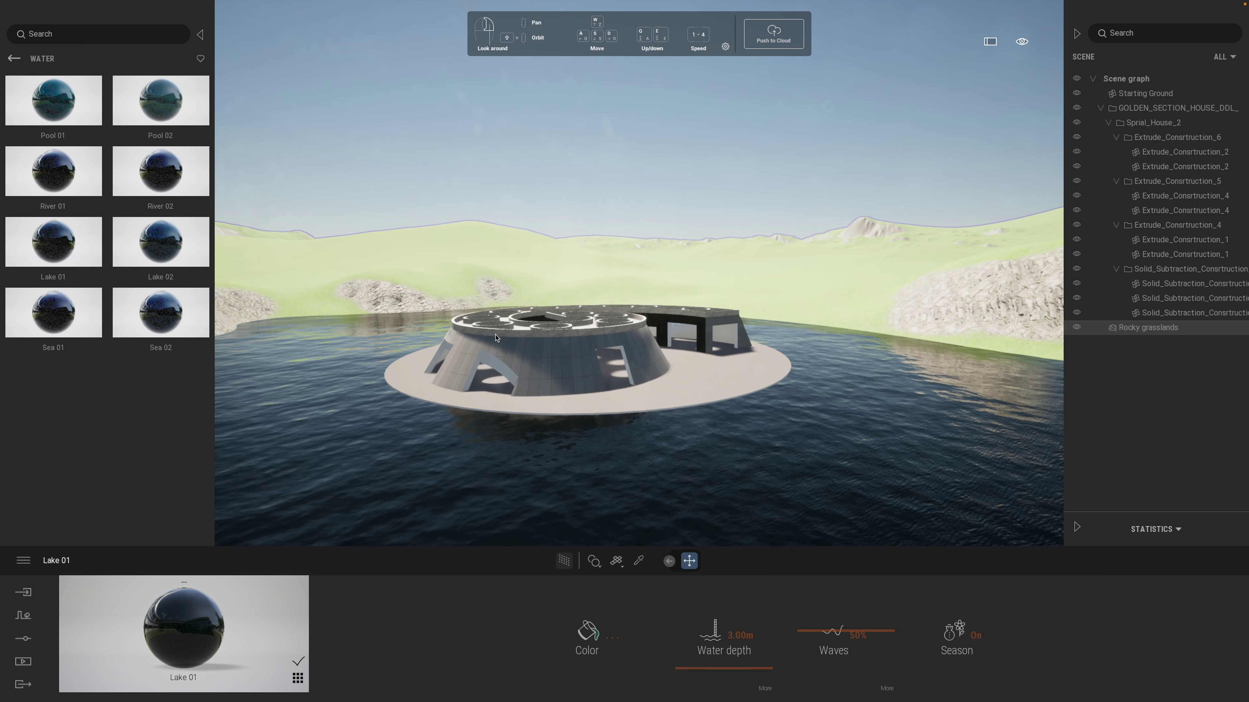
# Save the Twinmotion project as Spiral House in the 14 Old Vectorworks Projects folder.
pyautogui.hotkey('ctrl', 's')
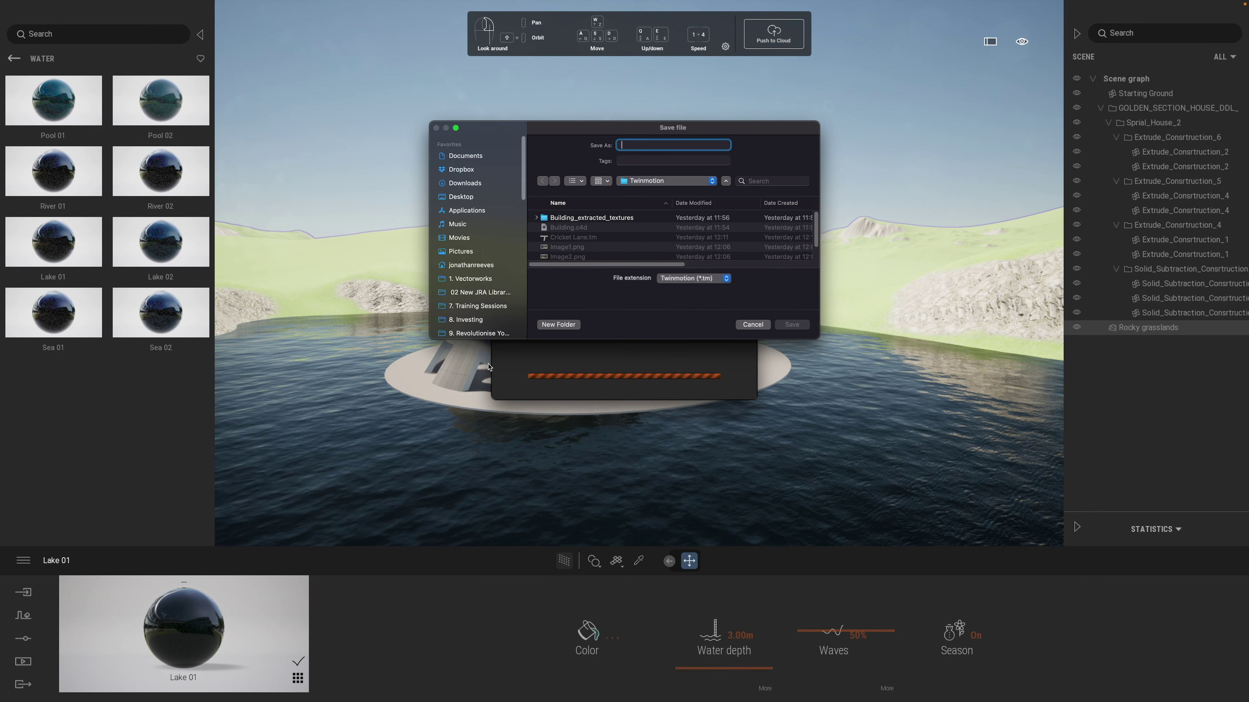
pyautogui.click(659, 180)
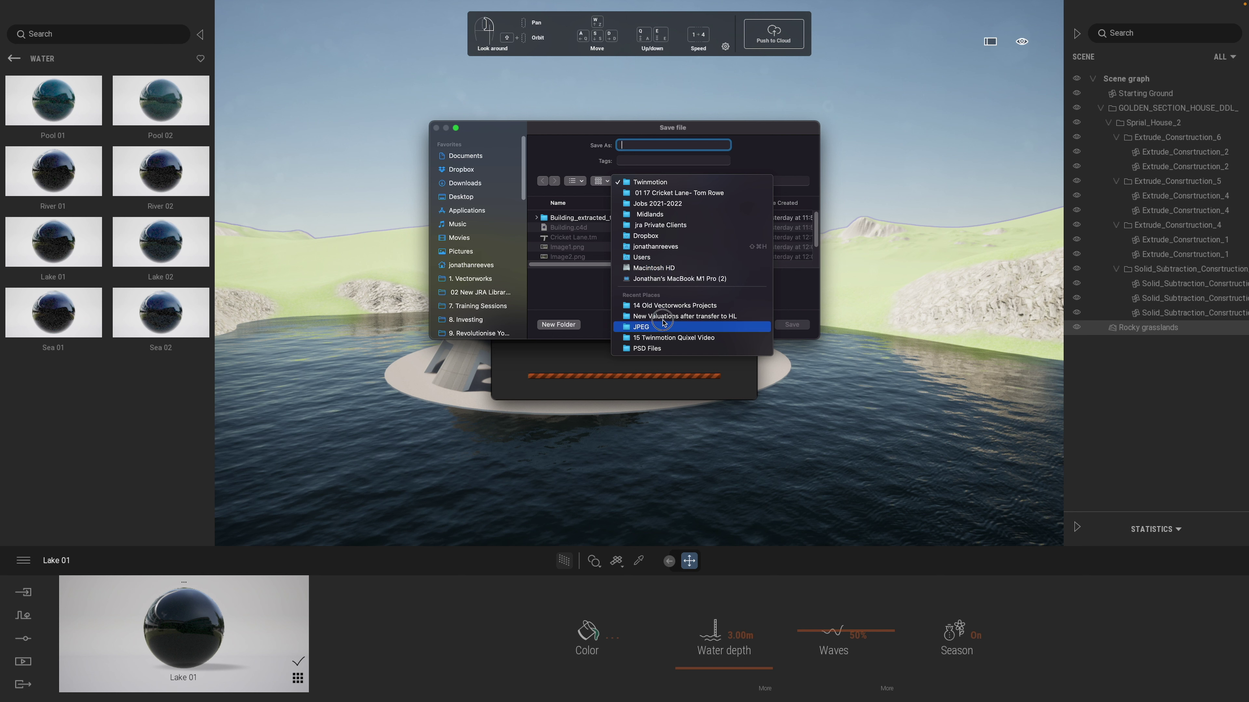
pyautogui.click(668, 305)
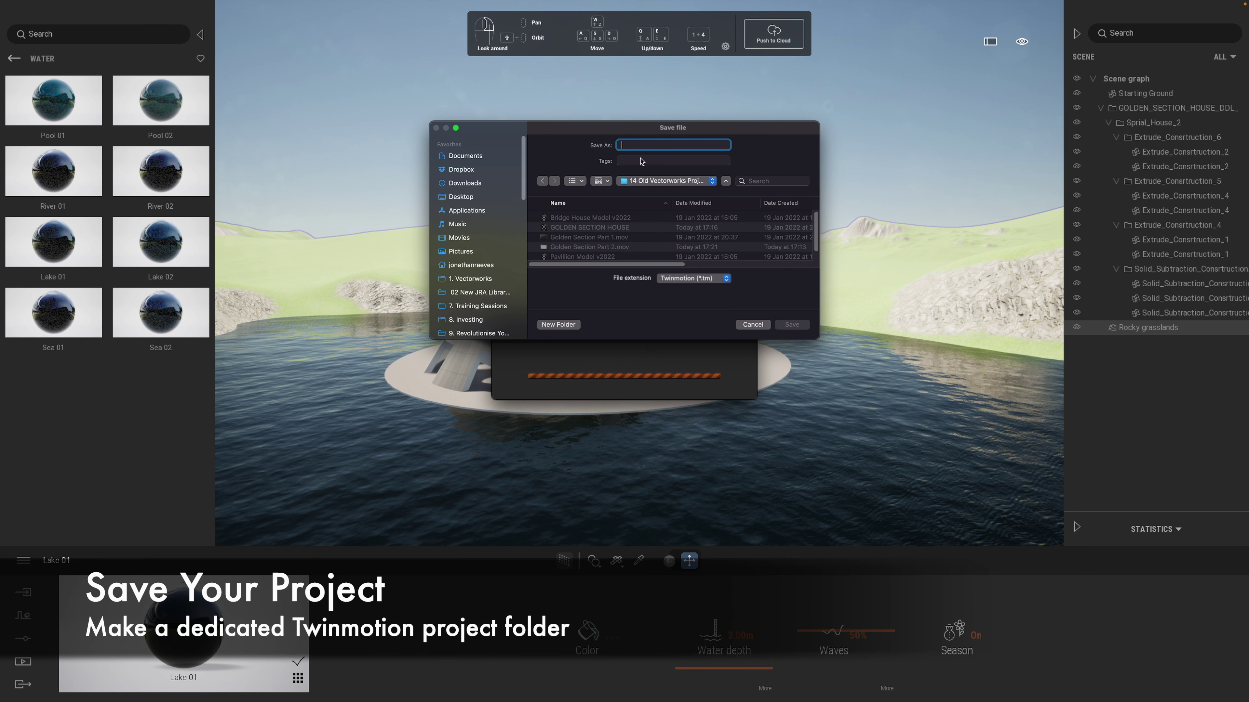
pyautogui.write('Hous')
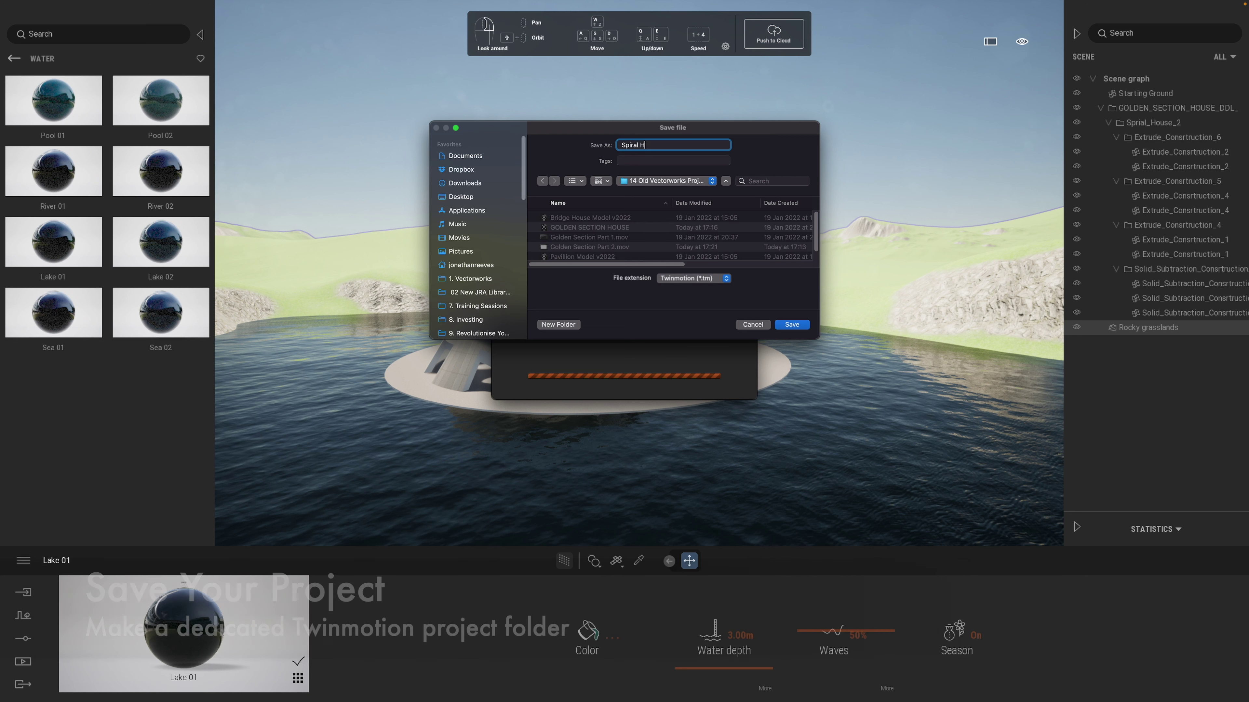
pyautogui.press('Return')
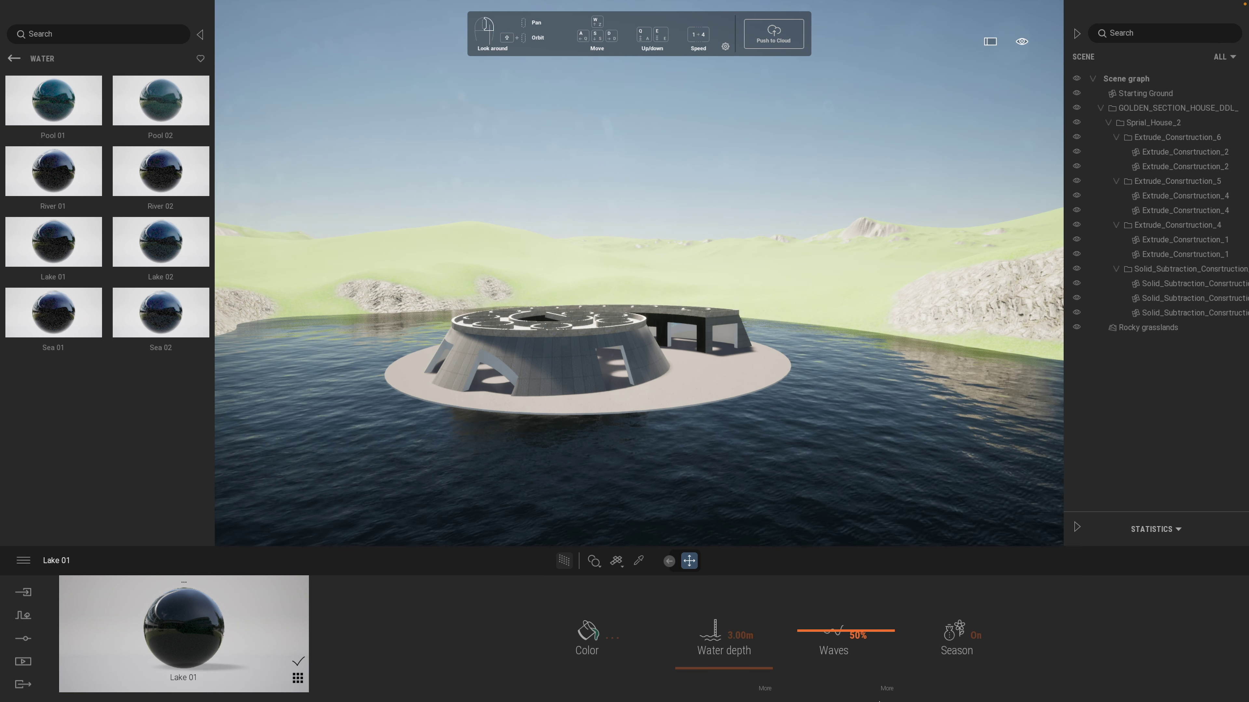
# Start a vegetation paint set with Chinaberry Tree, Austrian Pine, Balsam poplar and Norway Spruce.
pyautogui.click(23, 615)
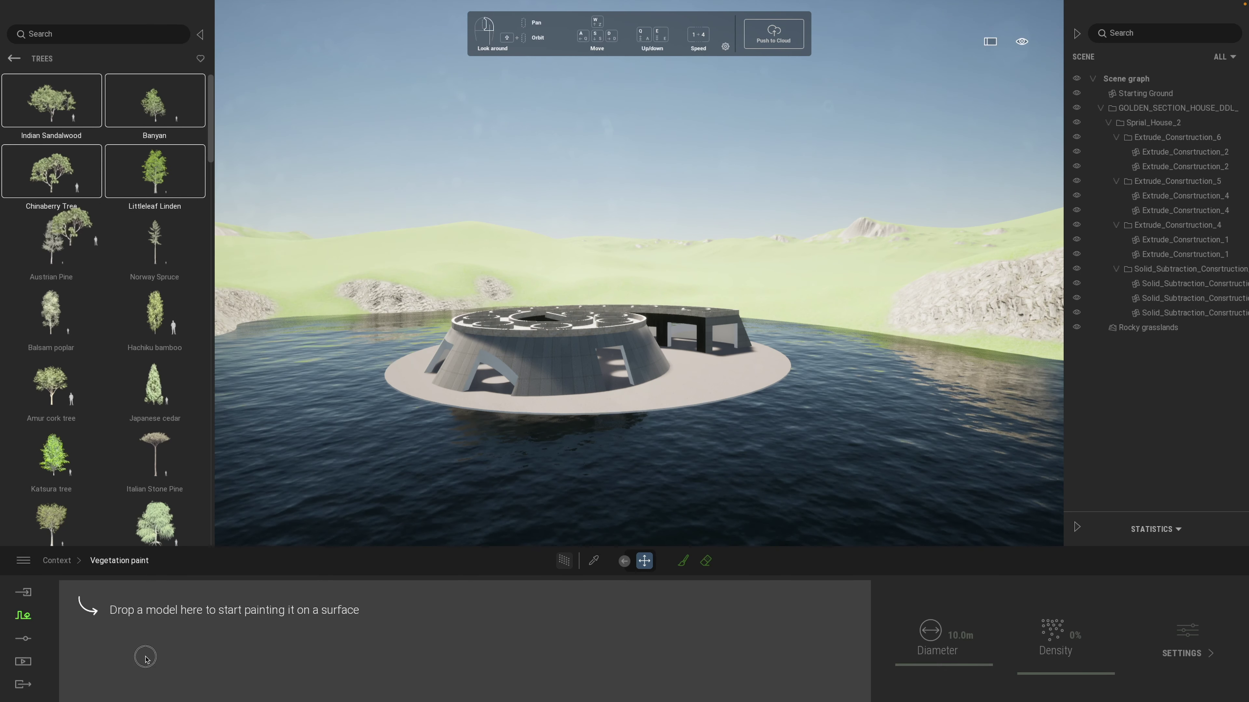
pyautogui.moveTo(51, 170); pyautogui.dragTo(127, 660)
pyautogui.moveTo(58, 253)
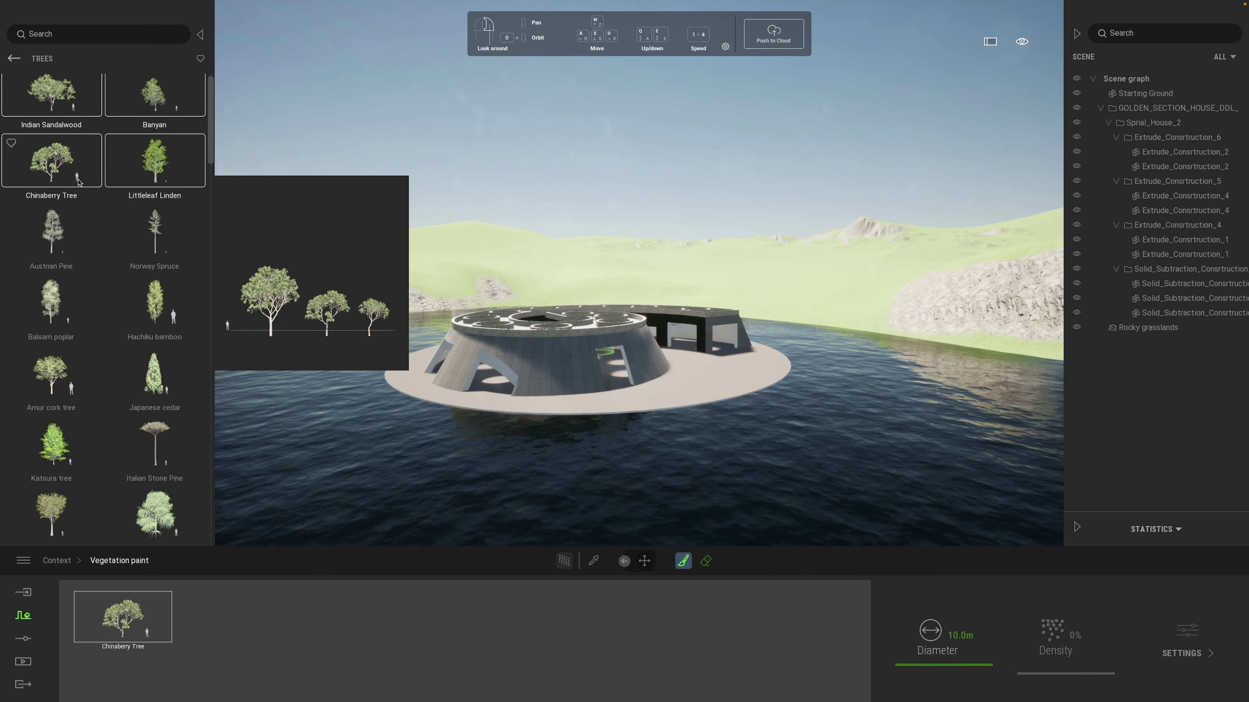
pyautogui.moveTo(58, 253); pyautogui.dragTo(243, 668)
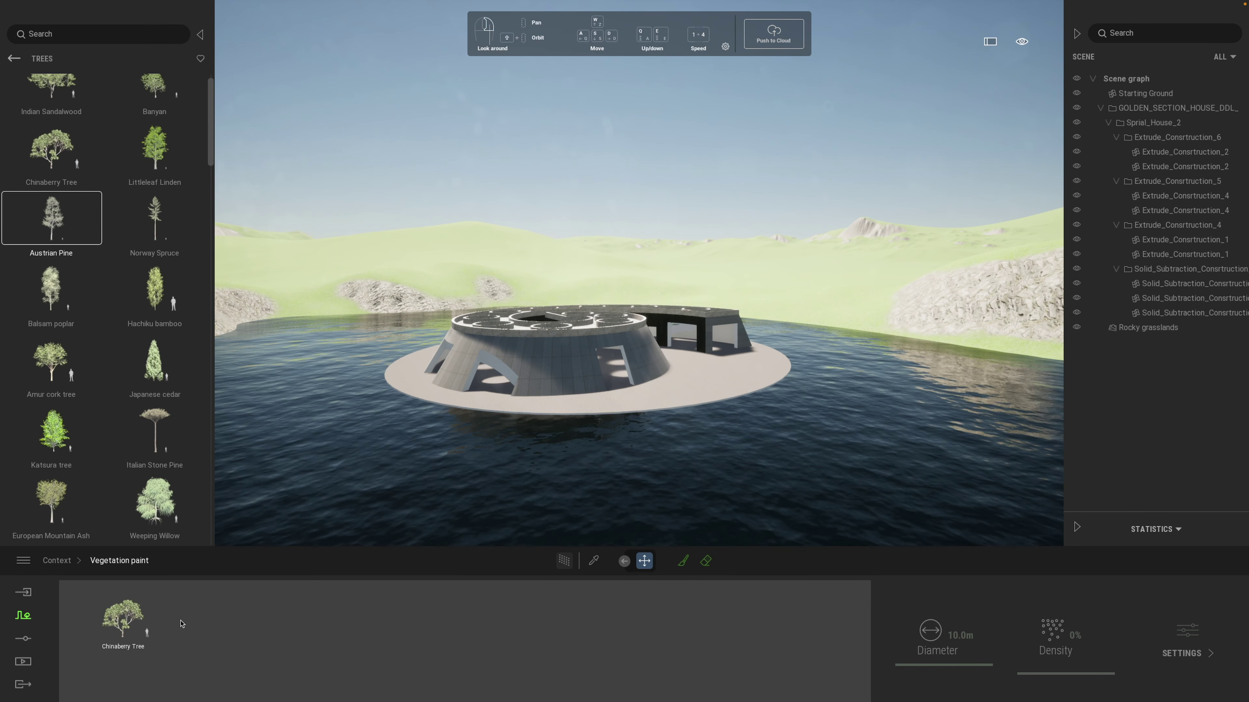
pyautogui.moveTo(43, 294); pyautogui.dragTo(266, 603)
pyautogui.moveTo(136, 159)
pyautogui.moveTo(137, 162)
pyautogui.mouseDown()
pyautogui.moveTo(162, 462)
pyautogui.moveTo(398, 620)
pyautogui.mouseUp()
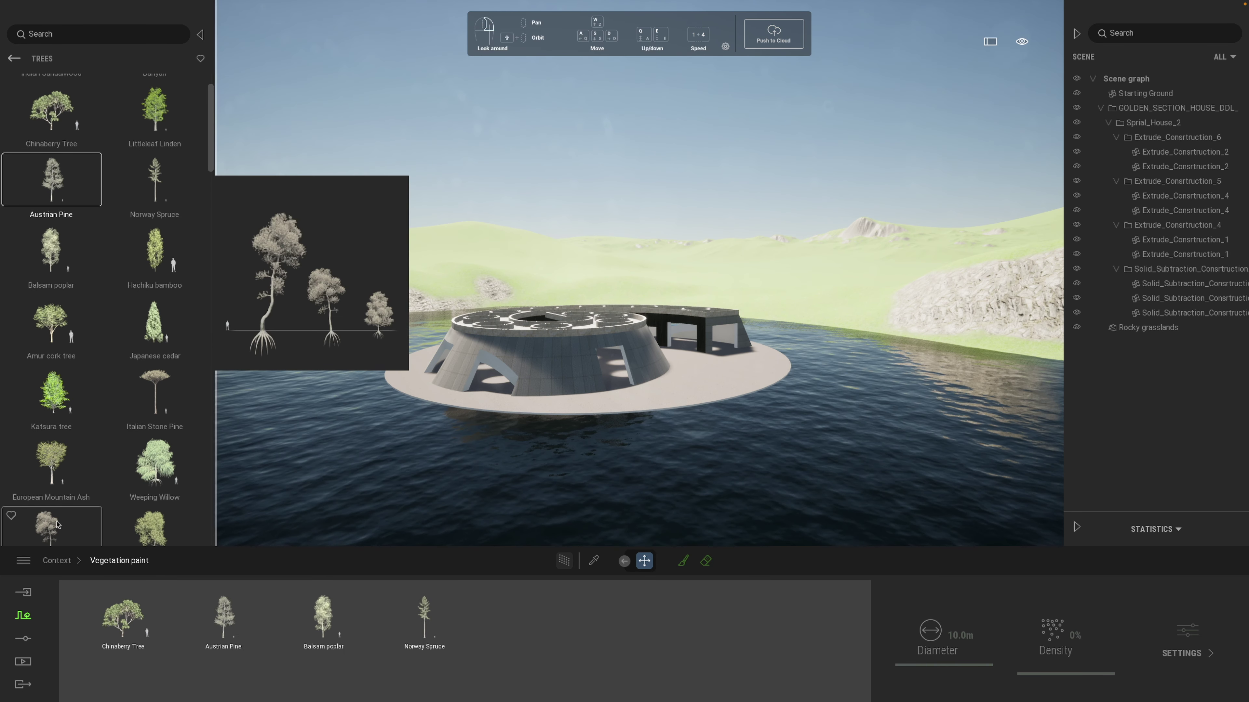
# Add Nikko fir and Ginkgo to the vegetation paint set and remove the Chinaberry Tree.
pyautogui.scroll(-3, 69, 344)
pyautogui.moveTo(68, 350)
pyautogui.moveTo(51, 445); pyautogui.dragTo(492, 615)
pyautogui.moveTo(169, 394)
pyautogui.moveTo(169, 394); pyautogui.dragTo(411, 562)
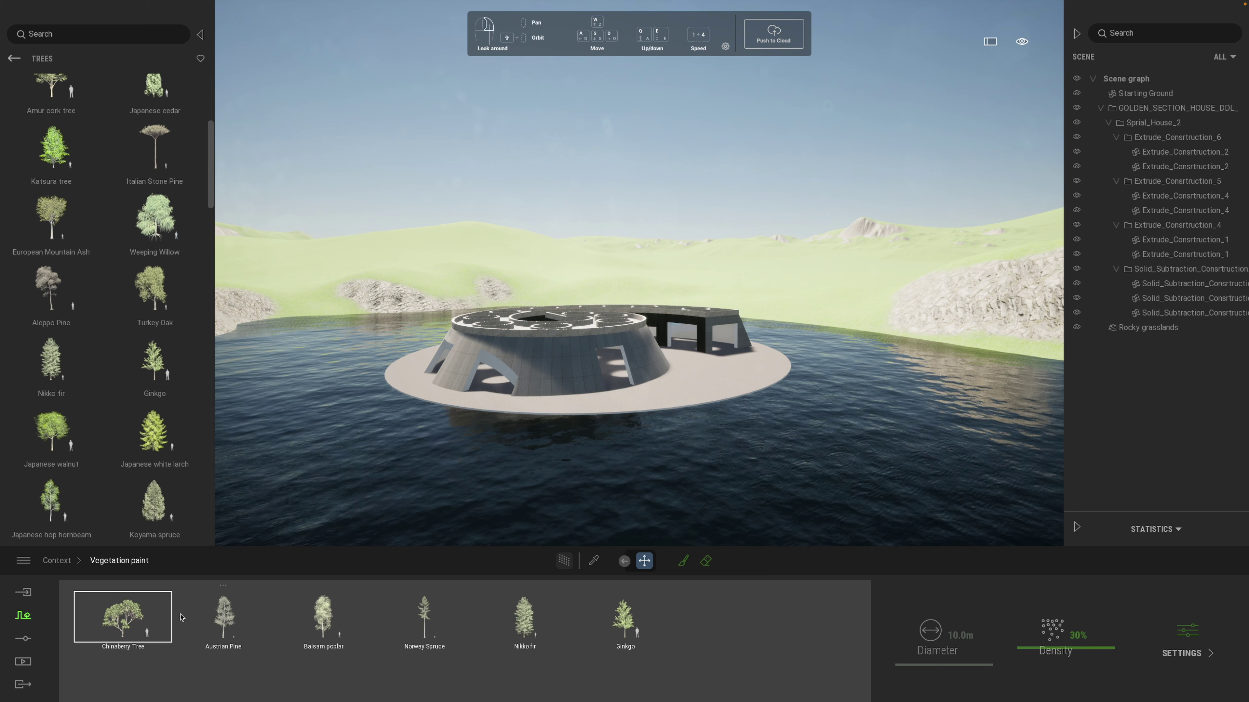
pyautogui.press('Delete')
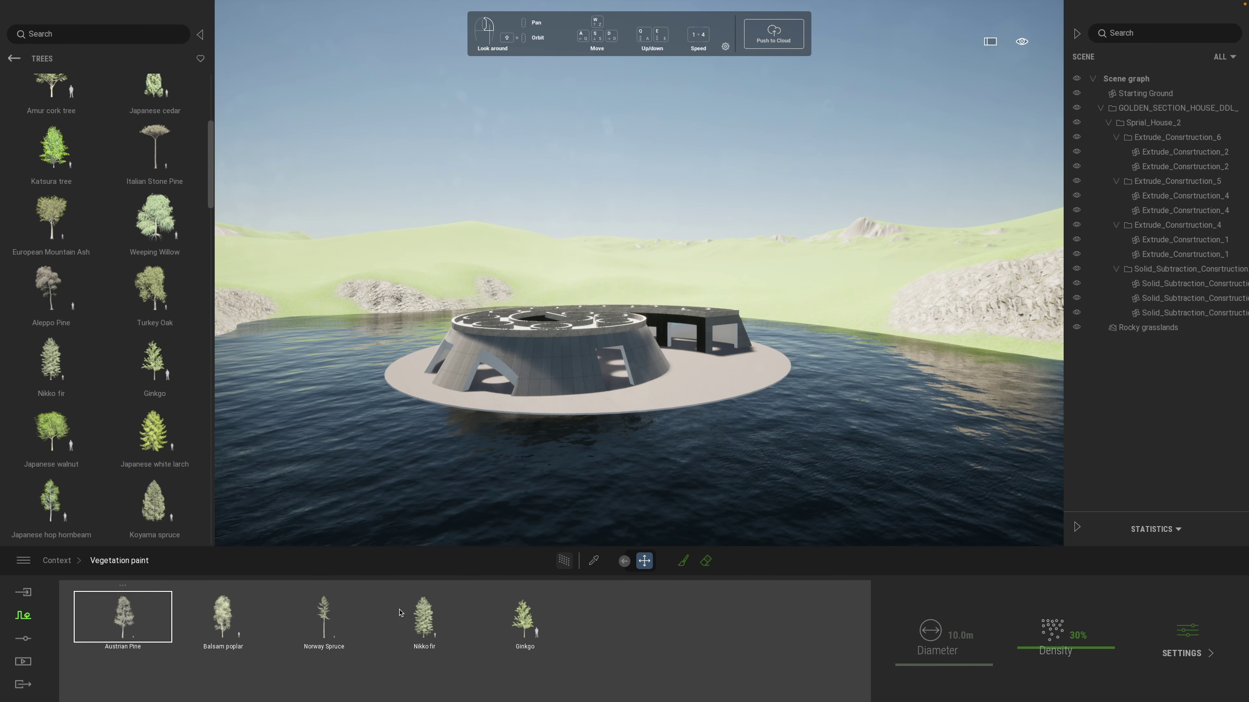
# Set the vegetation brush diameter to 29.9 m and paint the tree mix across the grassy shore beyond the house.
pyautogui.click(683, 561)
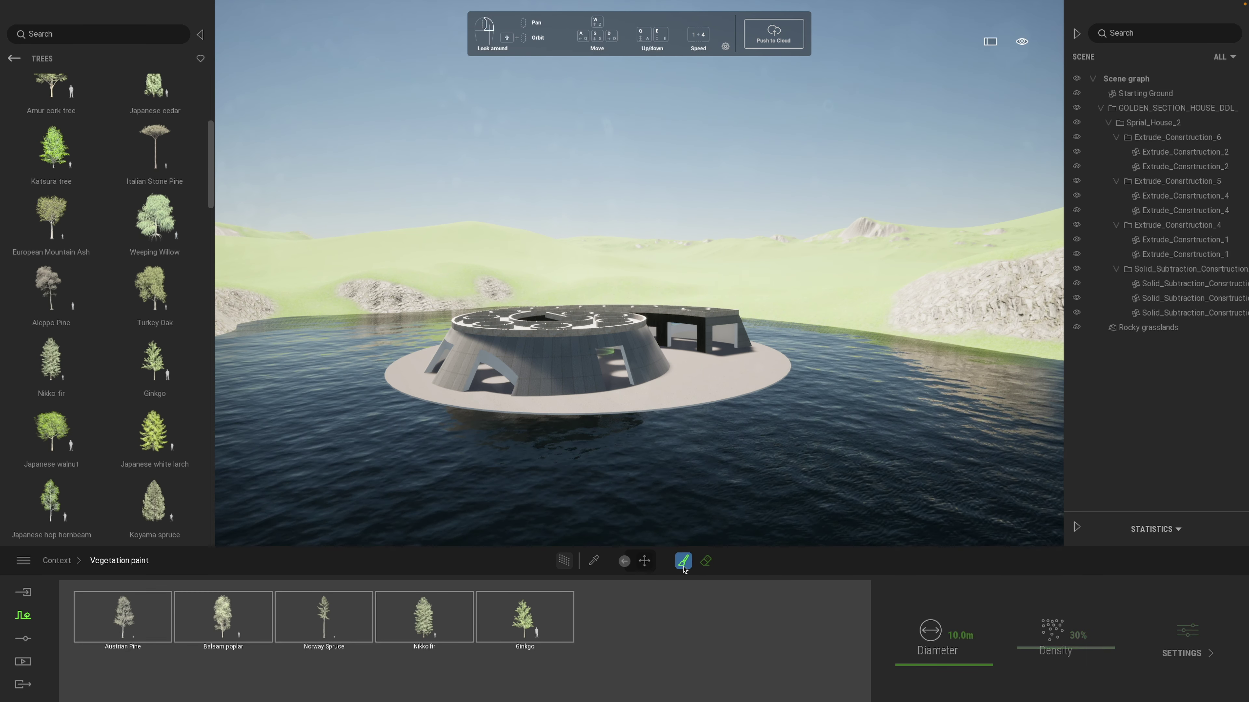
pyautogui.scroll(5, 686, 380)
pyautogui.scroll(-5, 686, 380)
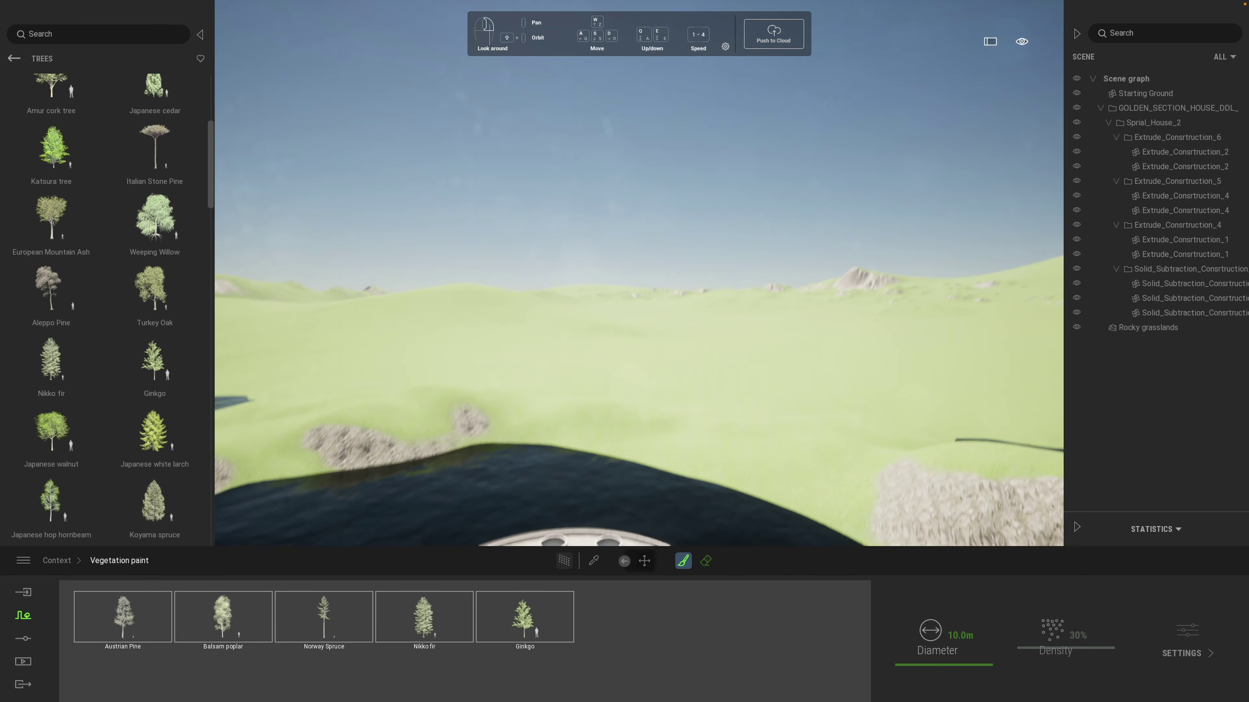
pyautogui.moveTo(950, 666); pyautogui.dragTo(1042, 665)
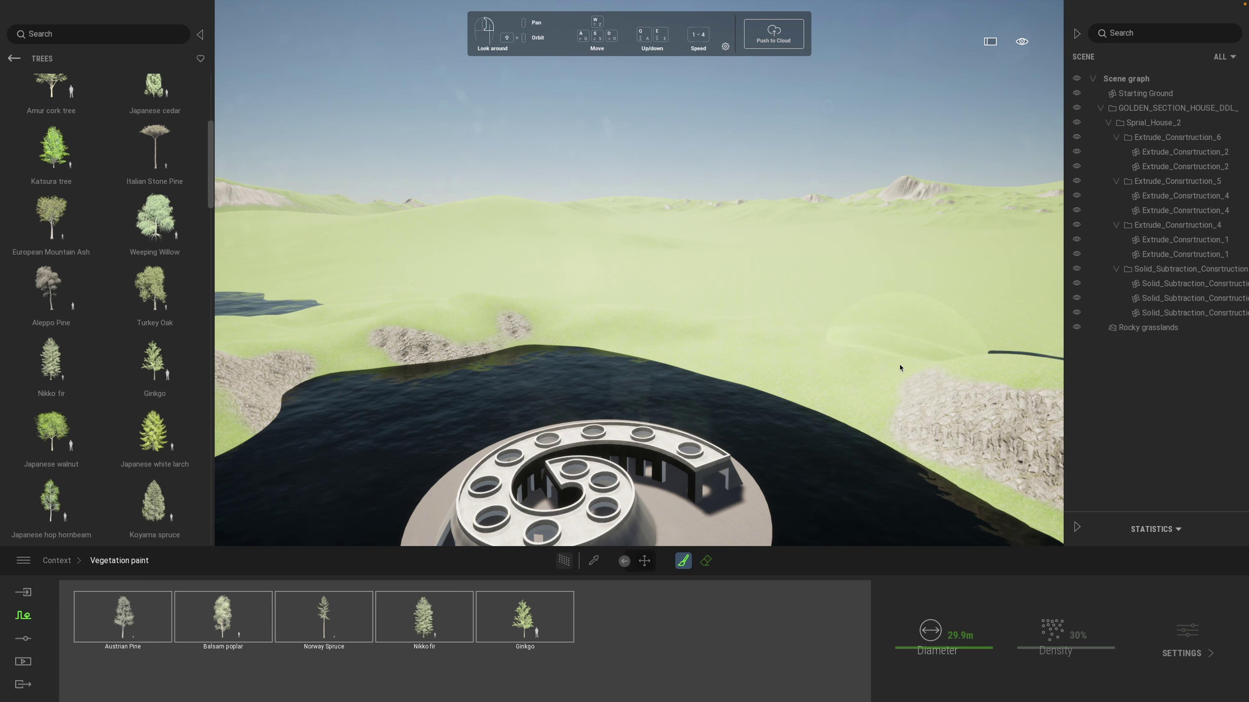
pyautogui.moveTo(869, 371)
pyautogui.mouseDown()
pyautogui.moveTo(639, 315)
pyautogui.moveTo(344, 327)
pyautogui.mouseUp()
pyautogui.moveTo(344, 328); pyautogui.dragTo(620, 285, button='right')
pyautogui.moveTo(619, 285)
pyautogui.mouseDown()
pyautogui.moveTo(441, 319)
pyautogui.moveTo(339, 293)
pyautogui.moveTo(433, 305)
pyautogui.moveTo(373, 379)
pyautogui.moveTo(467, 388)
pyautogui.moveTo(496, 345)
pyautogui.mouseUp()
pyautogui.moveTo(497, 344)
pyautogui.mouseDown(button='right')
pyautogui.moveTo(524, 368)
pyautogui.moveTo(737, 364)
pyautogui.mouseUp(button='right')
pyautogui.moveTo(651, 270); pyautogui.dragTo(393, 256)
# Continue painting the tree mix around the lake shore and the surrounding hills.
pyautogui.moveTo(288, 316); pyautogui.dragTo(291, 328, button='middle')
pyautogui.moveTo(457, 231); pyautogui.dragTo(476, 337, button='middle')
pyautogui.moveTo(585, 433)
pyautogui.mouseDown()
pyautogui.moveTo(427, 465)
pyautogui.moveTo(221, 470)
pyautogui.mouseUp()
pyautogui.moveTo(596, 430); pyautogui.dragTo(603, 431, button='middle')
pyautogui.moveTo(600, 433); pyautogui.dragTo(482, 435, button='right')
pyautogui.moveTo(683, 458)
pyautogui.mouseDown()
pyautogui.moveTo(566, 463)
pyautogui.moveTo(476, 487)
pyautogui.mouseUp()
pyautogui.moveTo(612, 471); pyautogui.dragTo(623, 288, button='middle')
pyautogui.moveTo(620, 295); pyautogui.dragTo(516, 369, button='right')
pyautogui.moveTo(632, 179); pyautogui.dragTo(458, 238)
pyautogui.moveTo(610, 361); pyautogui.dragTo(531, 393, button='right')
# Reduce the vegetation brush diameter to 10.6 m and erase painted vegetation from the steep rocky hill beside the lake.
pyautogui.keyDown('ctrl'); pyautogui.scroll(-5, 590, 403); pyautogui.keyUp('ctrl')
pyautogui.press('shift')
pyautogui.moveTo(516, 475)
pyautogui.mouseDown()
pyautogui.moveTo(472, 465)
pyautogui.moveTo(639, 320)
pyautogui.moveTo(679, 303)
pyautogui.moveTo(455, 383)
pyautogui.mouseUp()
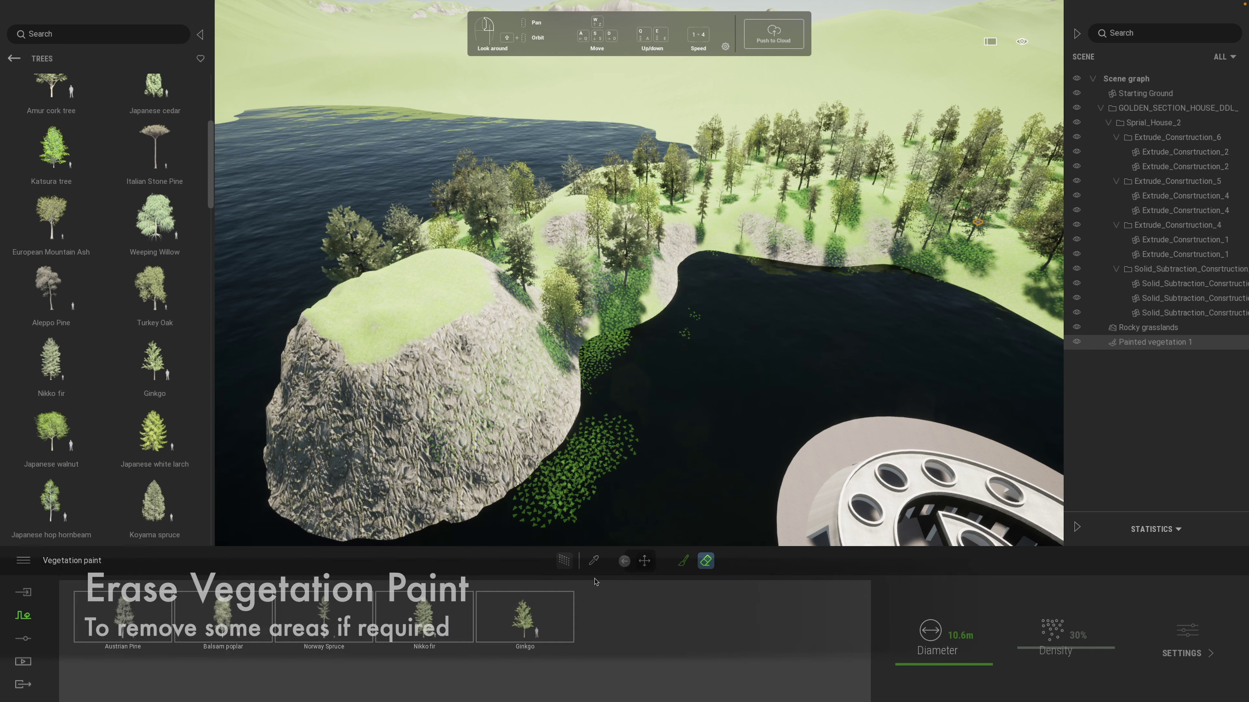
# Paint a few scattered trees along the rocky ridge beside the lake with the 10.6 m vegetation brush.
pyautogui.moveTo(727, 366); pyautogui.dragTo(806, 368, button='right')
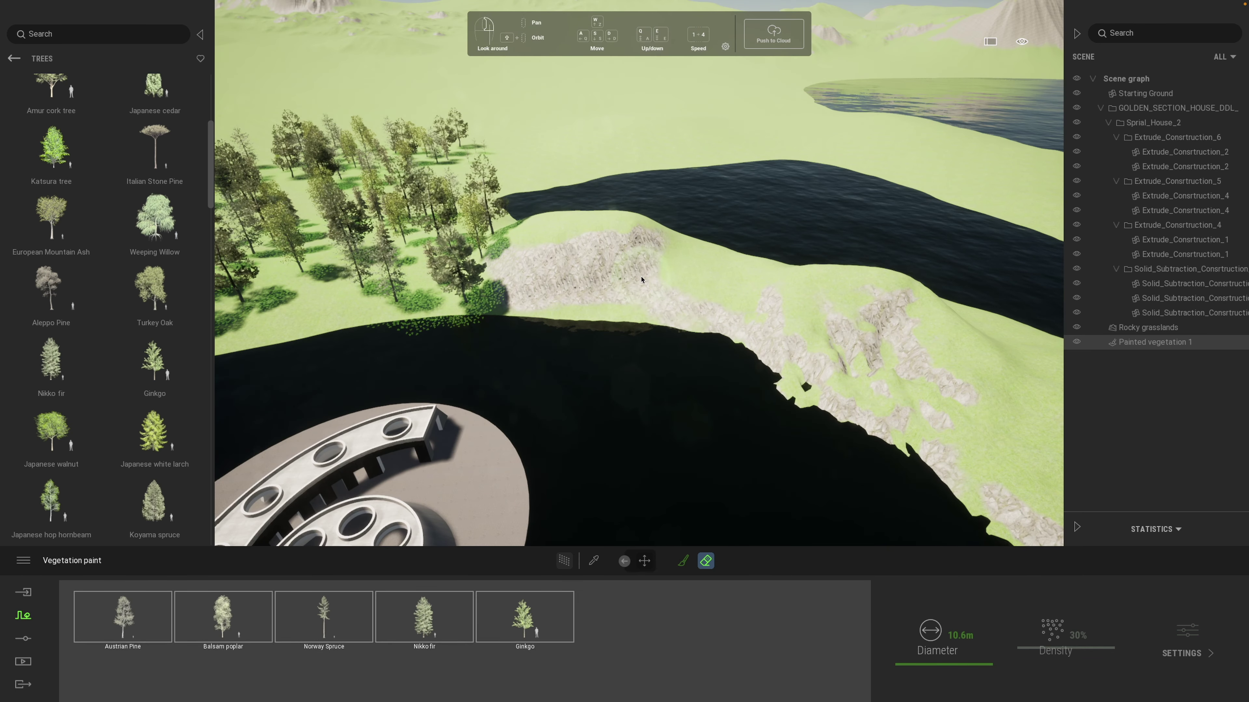
pyautogui.click(681, 563)
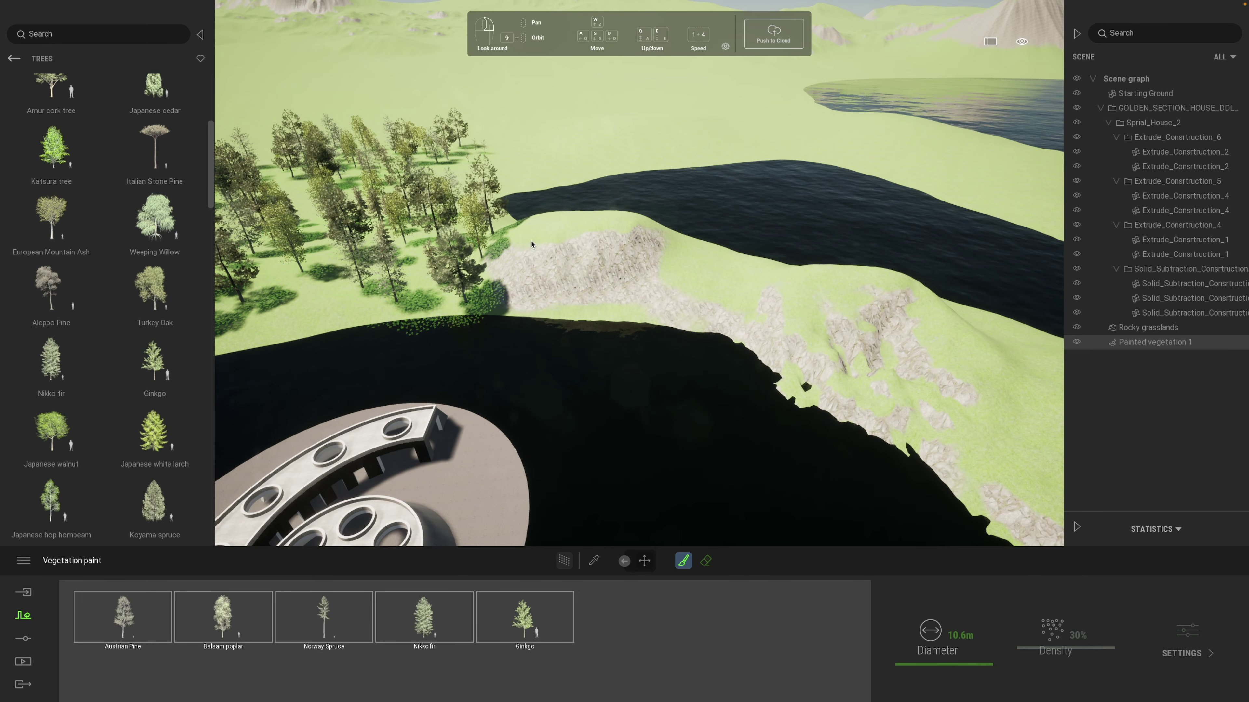
pyautogui.moveTo(717, 278); pyautogui.dragTo(759, 302)
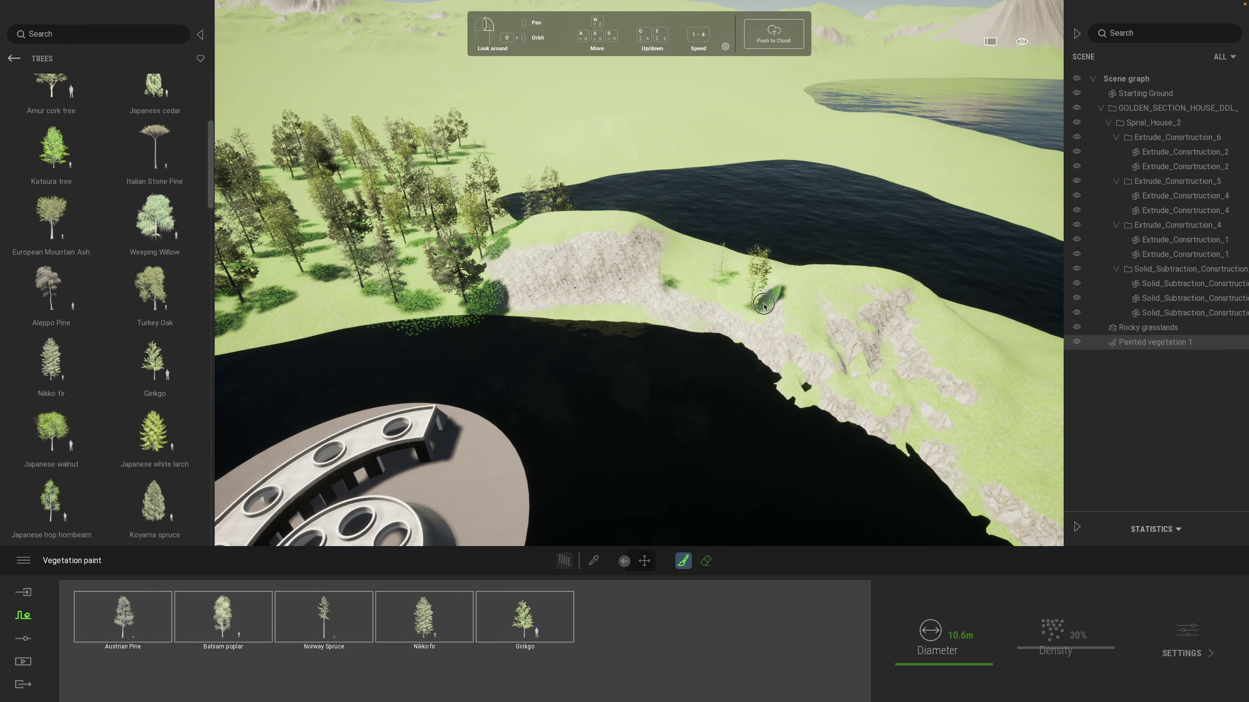
pyautogui.moveTo(683, 274); pyautogui.dragTo(726, 287)
pyautogui.moveTo(785, 301); pyautogui.dragTo(870, 319, button='right')
pyautogui.moveTo(785, 298)
pyautogui.mouseDown()
pyautogui.moveTo(877, 341)
pyautogui.moveTo(859, 294)
pyautogui.moveTo(910, 350)
pyautogui.mouseUp()
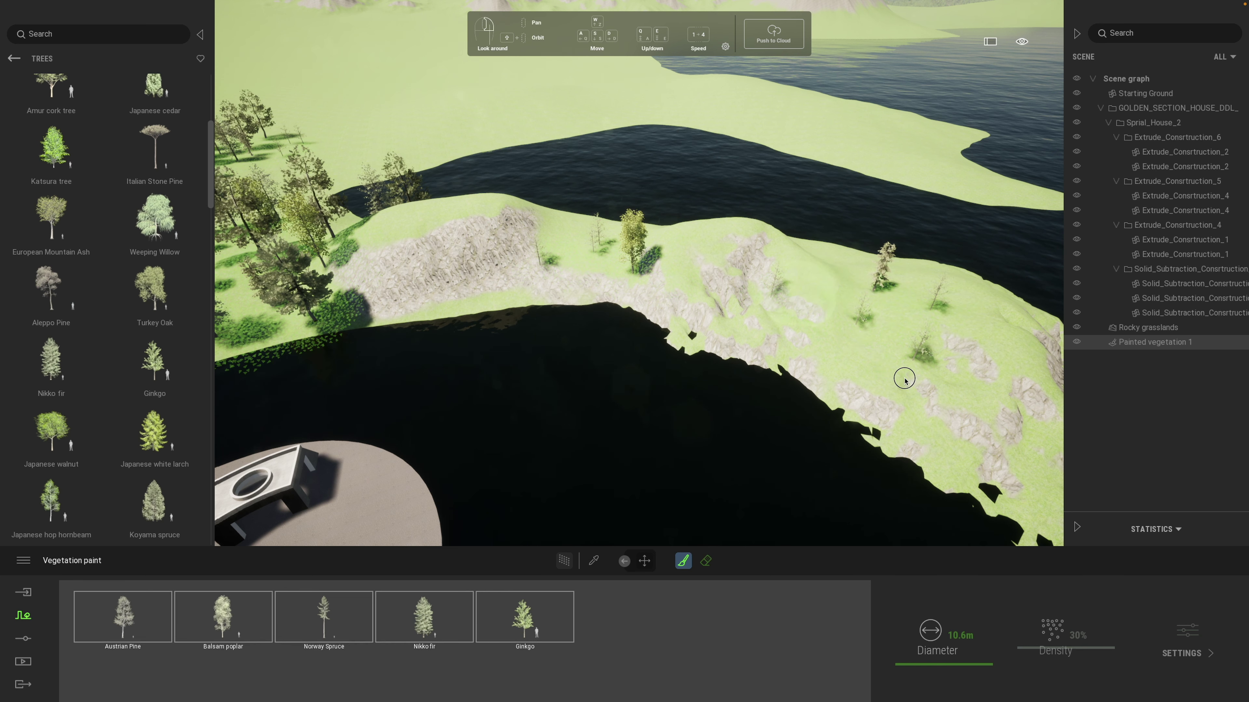
pyautogui.moveTo(964, 424)
pyautogui.mouseDown(button='right')
pyautogui.moveTo(863, 409)
pyautogui.moveTo(871, 335)
pyautogui.mouseUp(button='right')
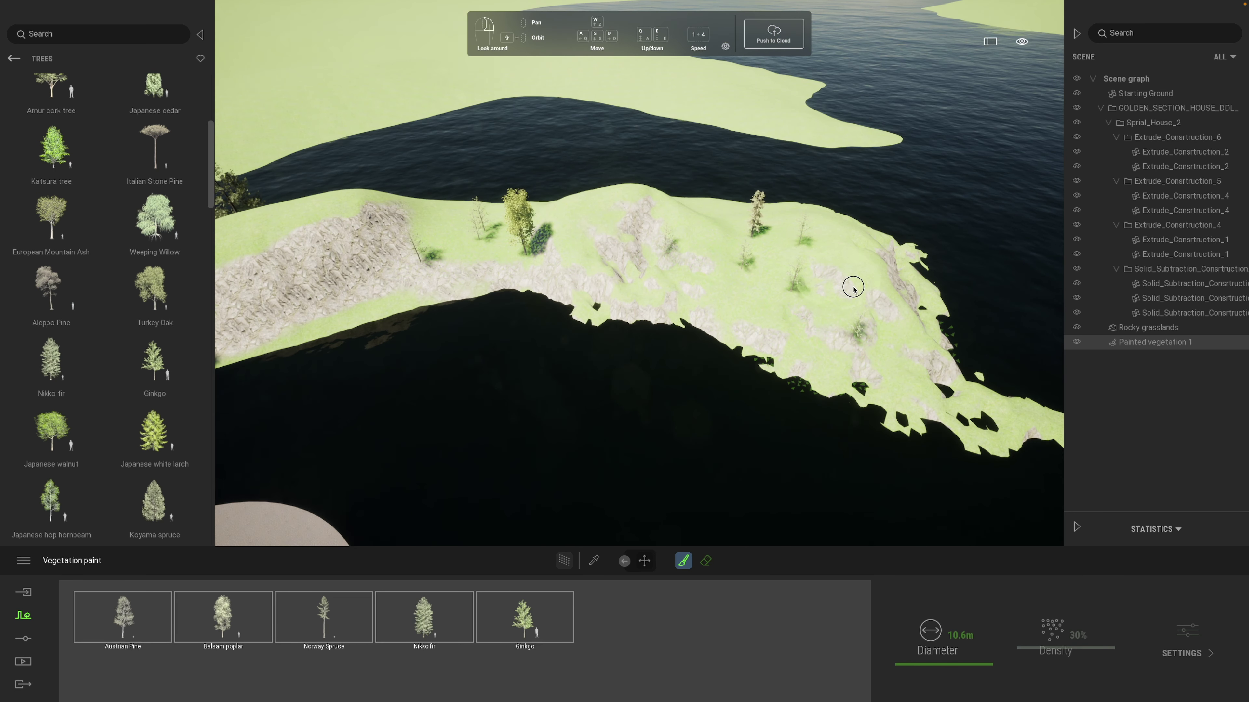
# Select the Rocky grasslands landscape and examine the house in its wooded lake setting from above and from water level.
pyautogui.click(12, 59)
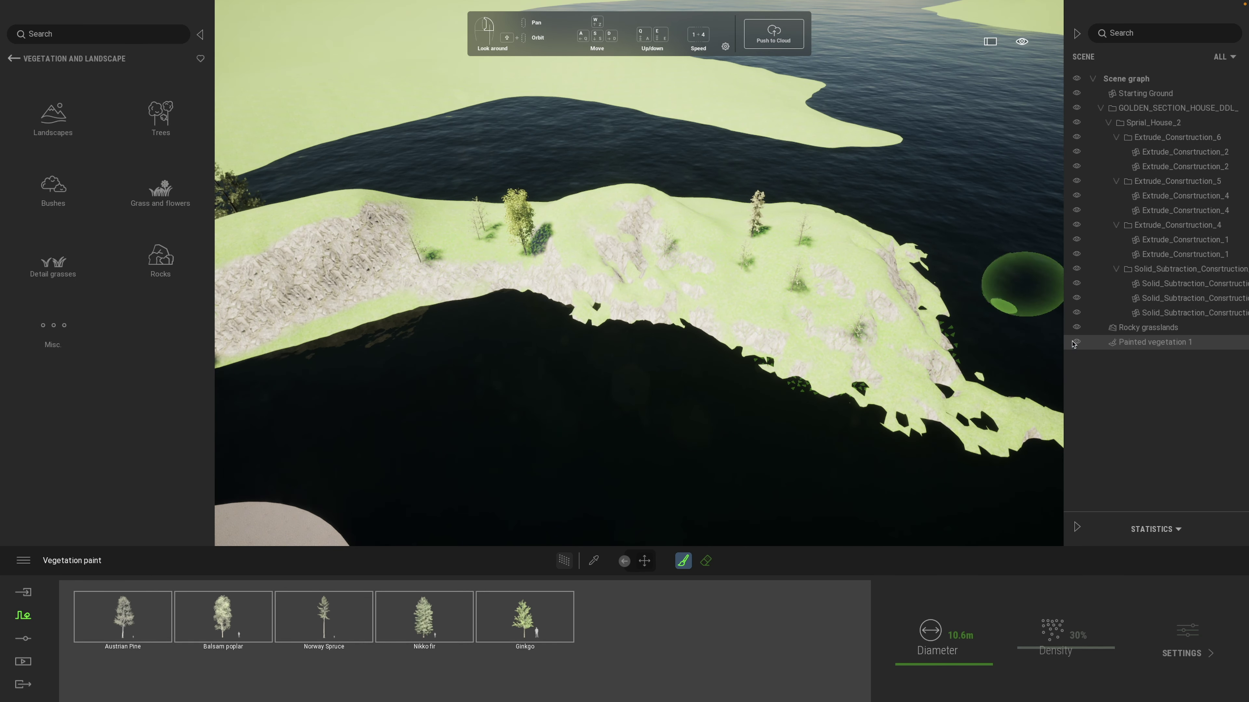
pyautogui.click(1146, 327)
pyautogui.moveTo(914, 374); pyautogui.dragTo(885, 396, button='right')
pyautogui.press('e')
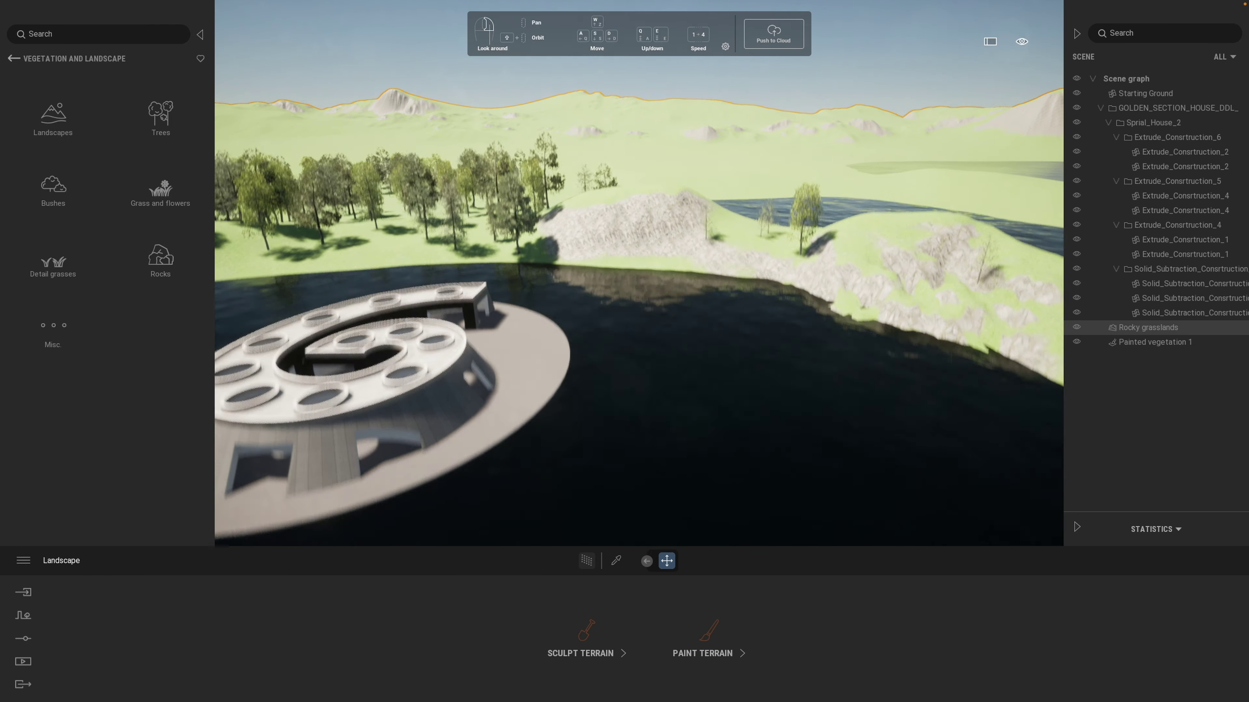
pyautogui.moveTo(814, 468); pyautogui.dragTo(671, 400, button='right')
pyautogui.press('w')
pyautogui.moveTo(797, 393); pyautogui.dragTo(690, 376, button='right')
pyautogui.press('d')
pyautogui.press('w')
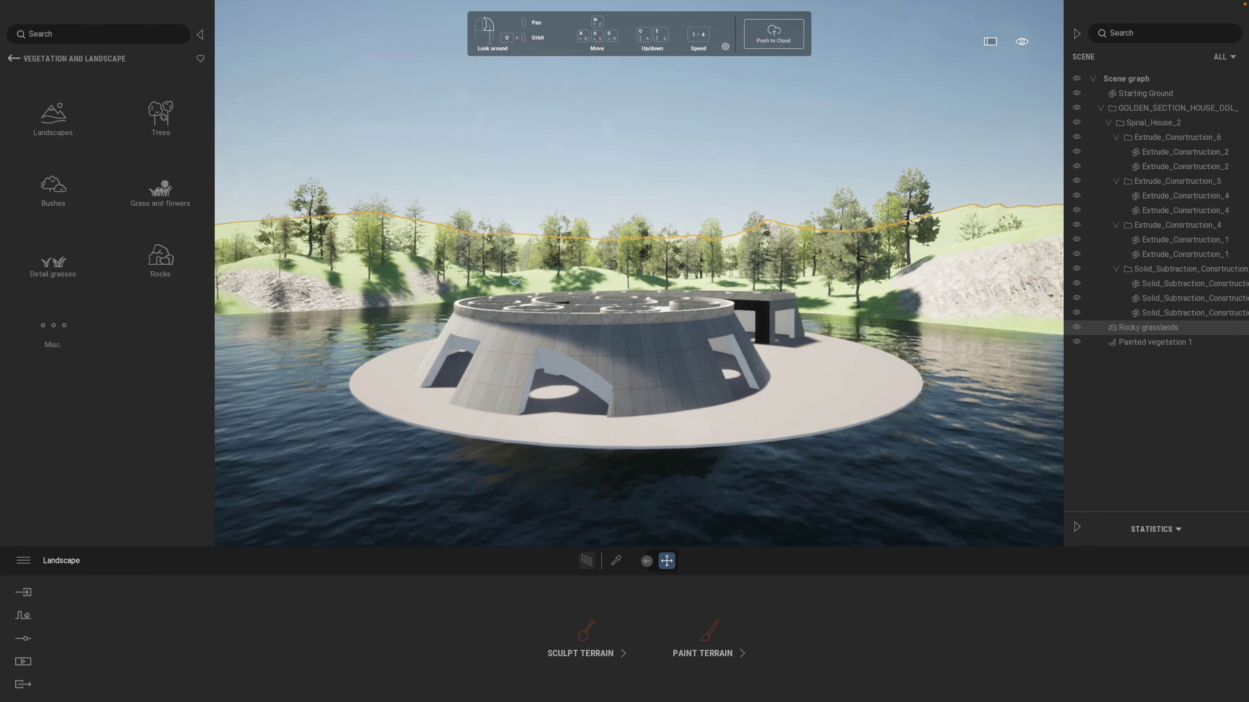
pyautogui.press('w')
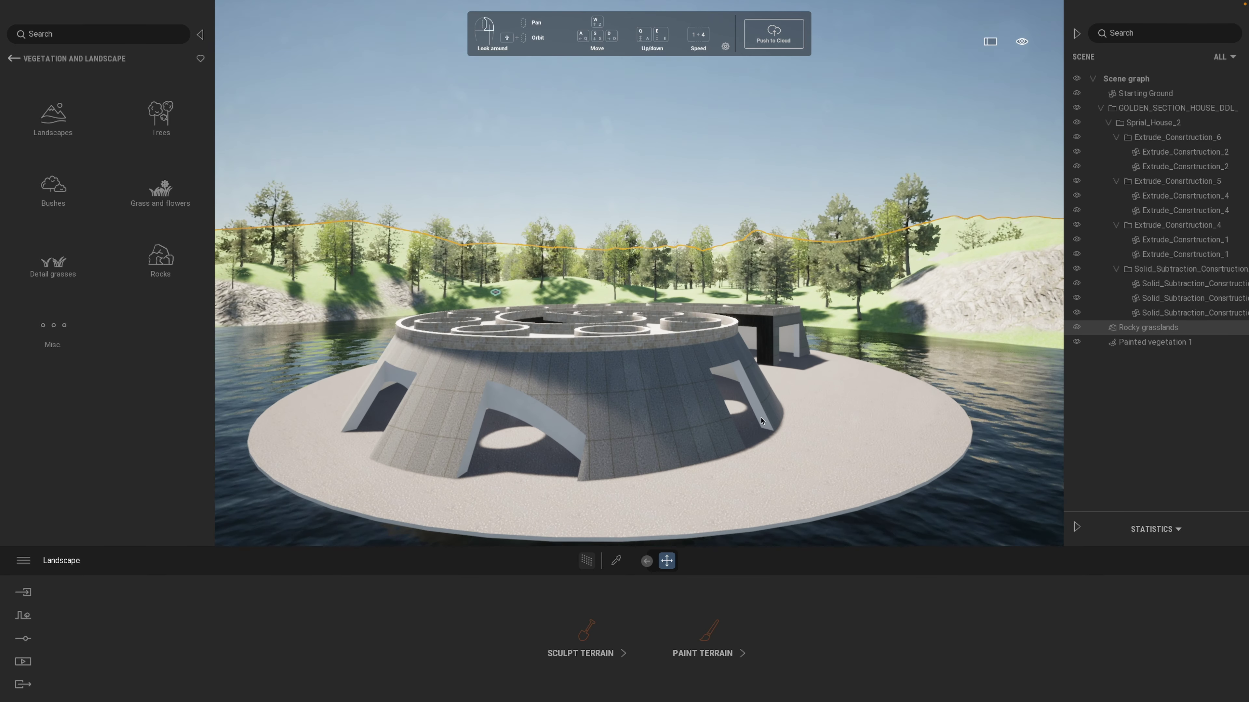
pyautogui.press('s')
# Shift the scene's weather from clear sunshine to a partly cloudy sky.
pyautogui.click(25, 640)
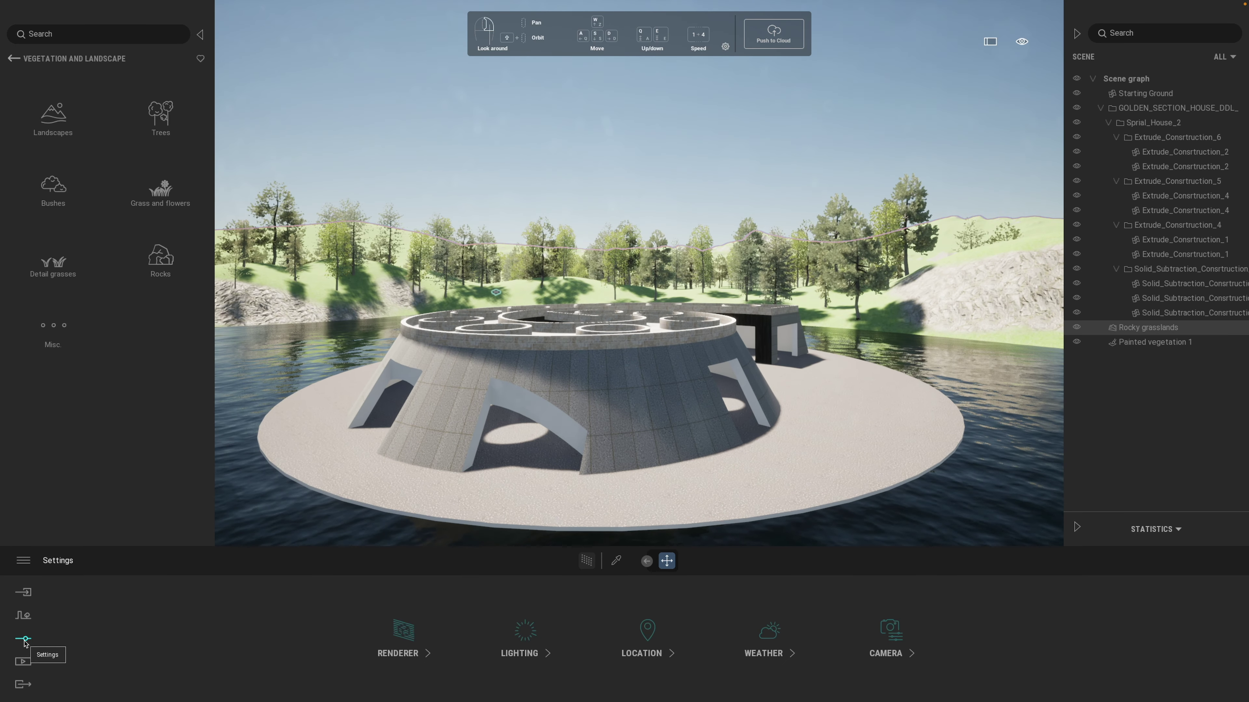
pyautogui.click(768, 632)
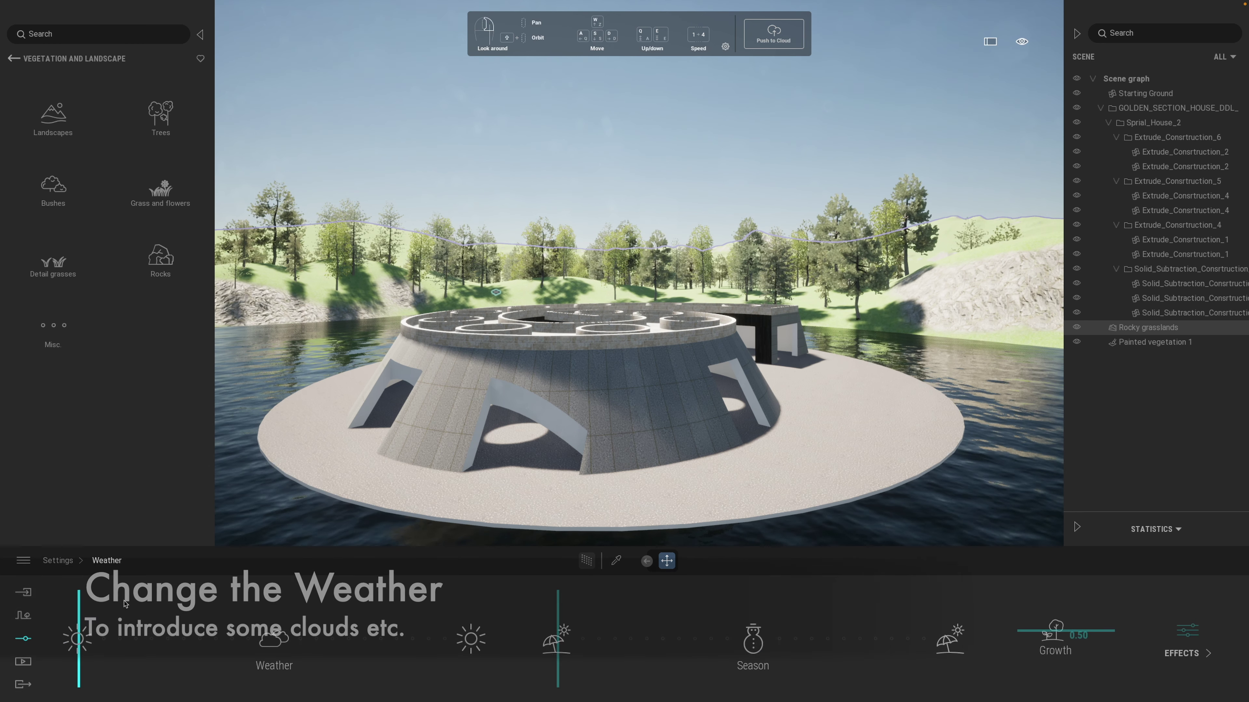
pyautogui.moveTo(137, 609); pyautogui.dragTo(149, 610)
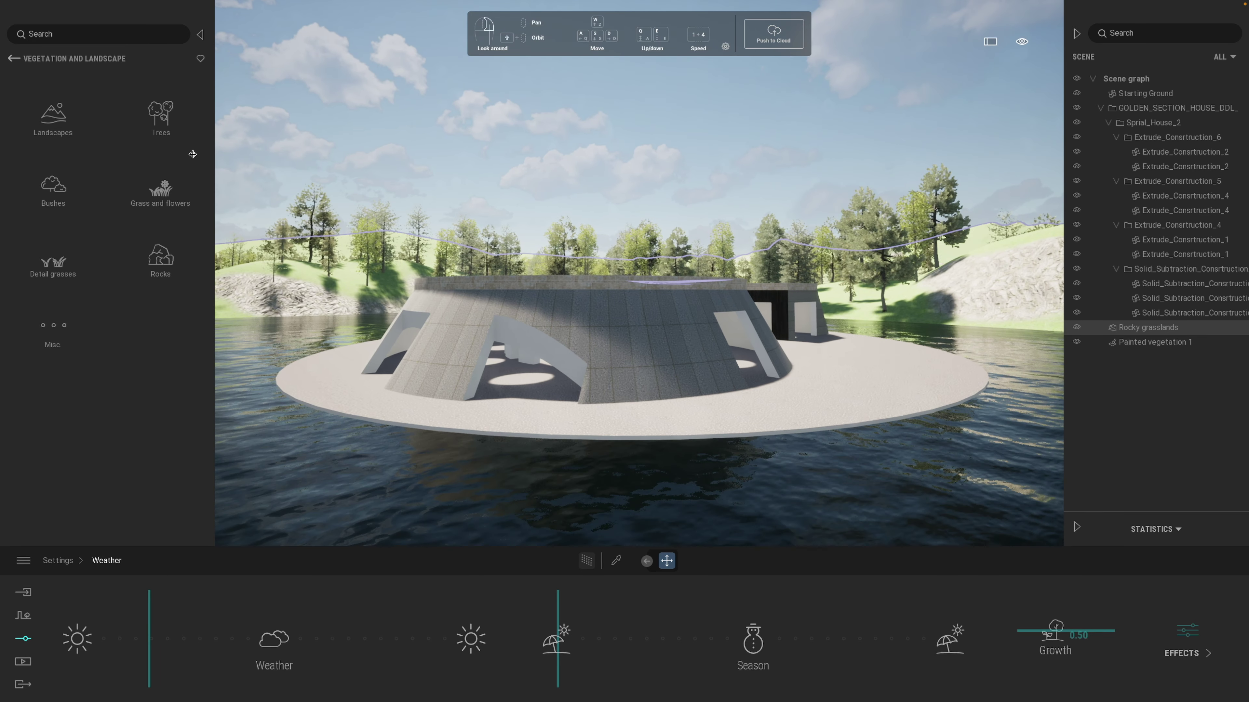
# Start a new vegetation paint set and open the Bushes category of the vegetation library.
pyautogui.click(14, 58)
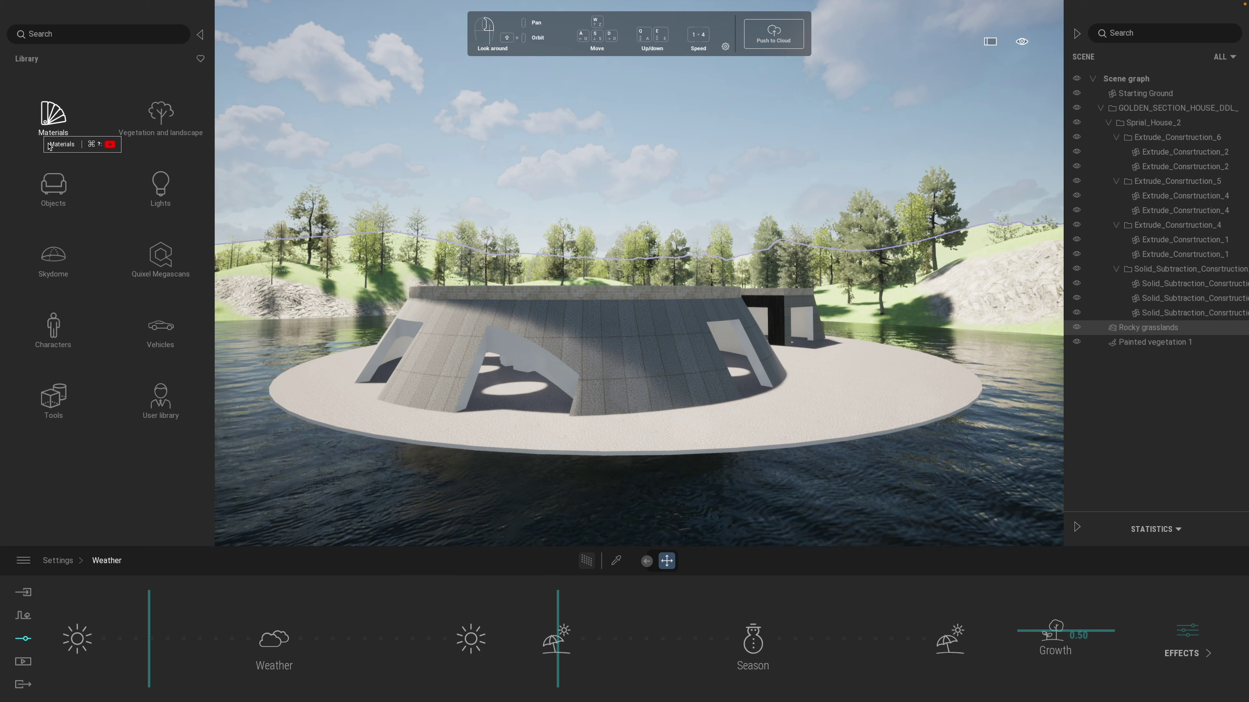
pyautogui.click(173, 118)
pyautogui.click(54, 186)
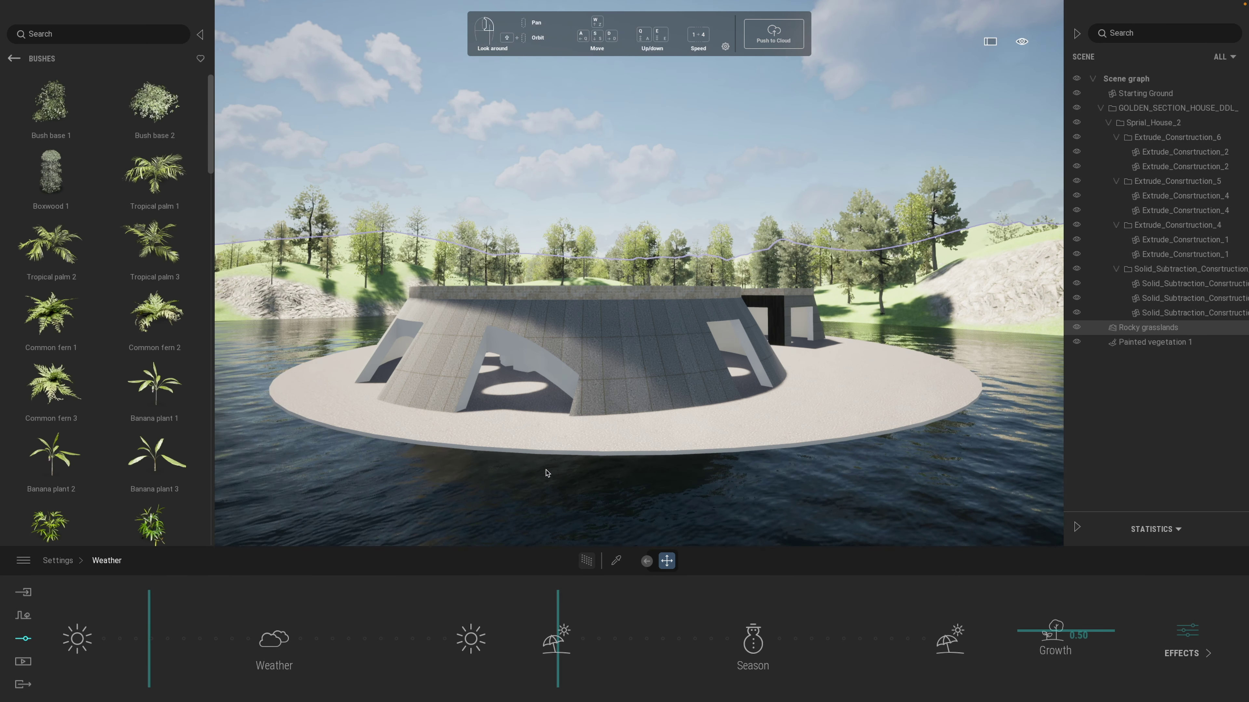
pyautogui.click(19, 616)
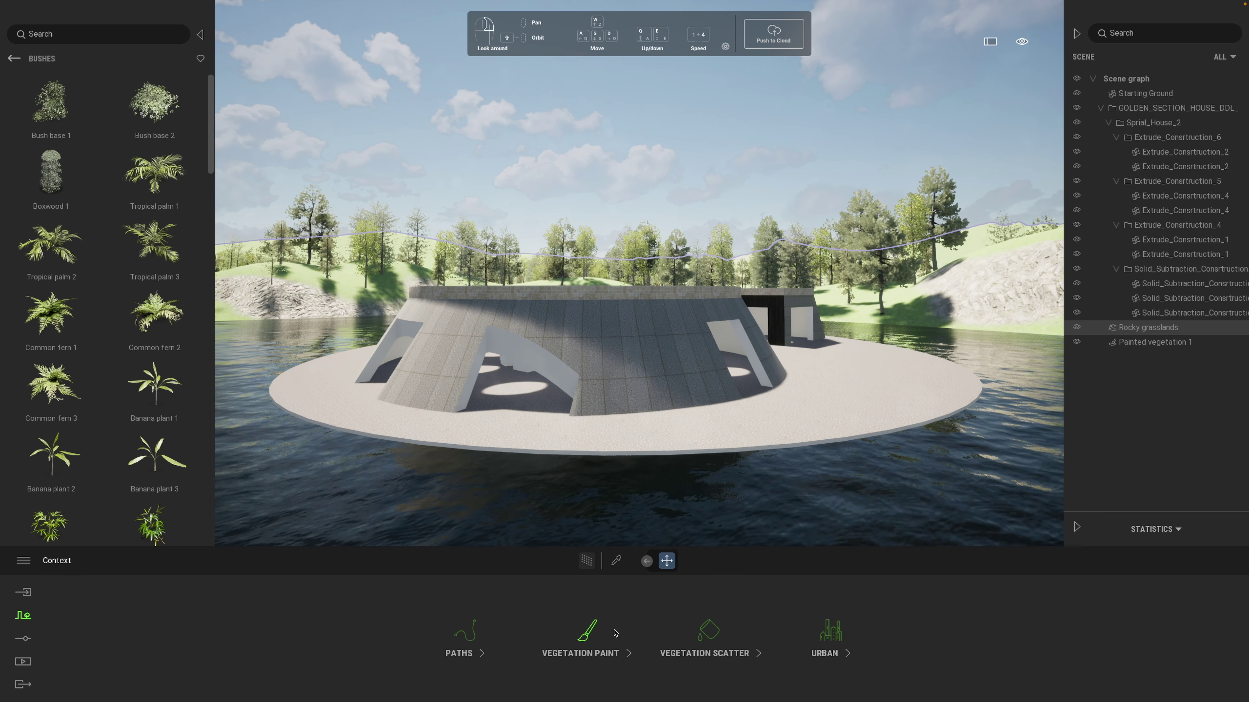
pyautogui.click(588, 630)
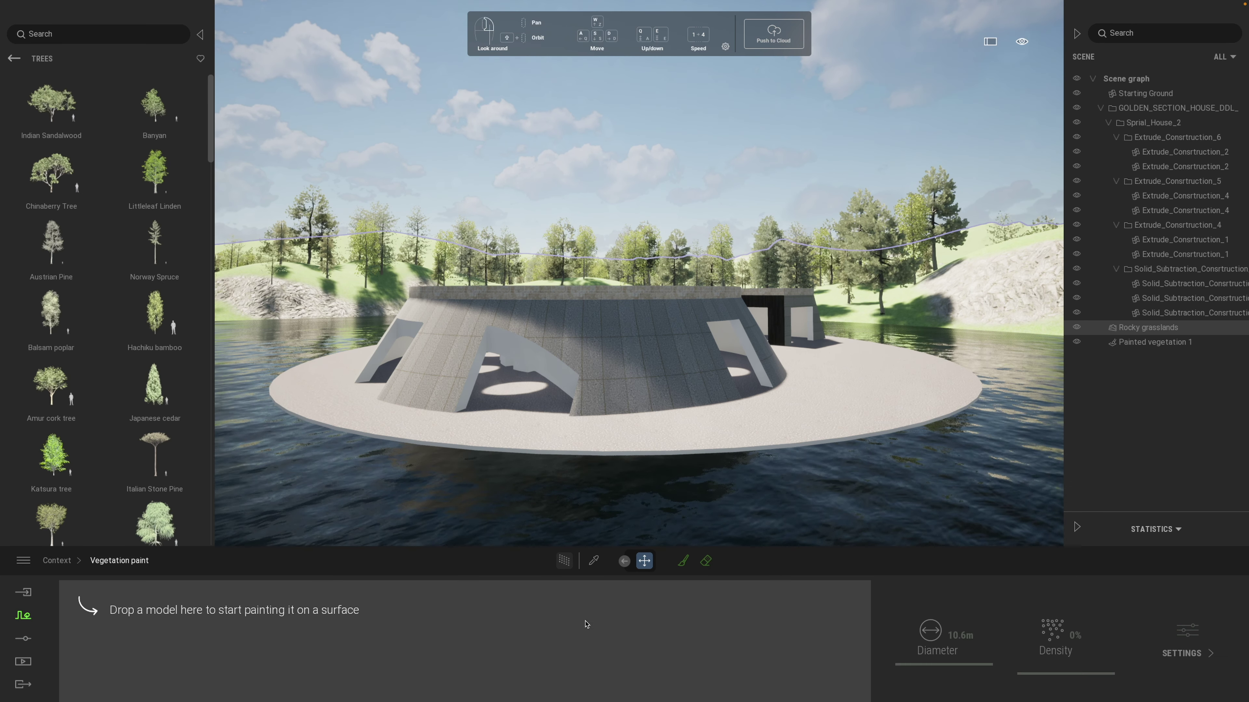
pyautogui.click(14, 58)
pyautogui.click(54, 184)
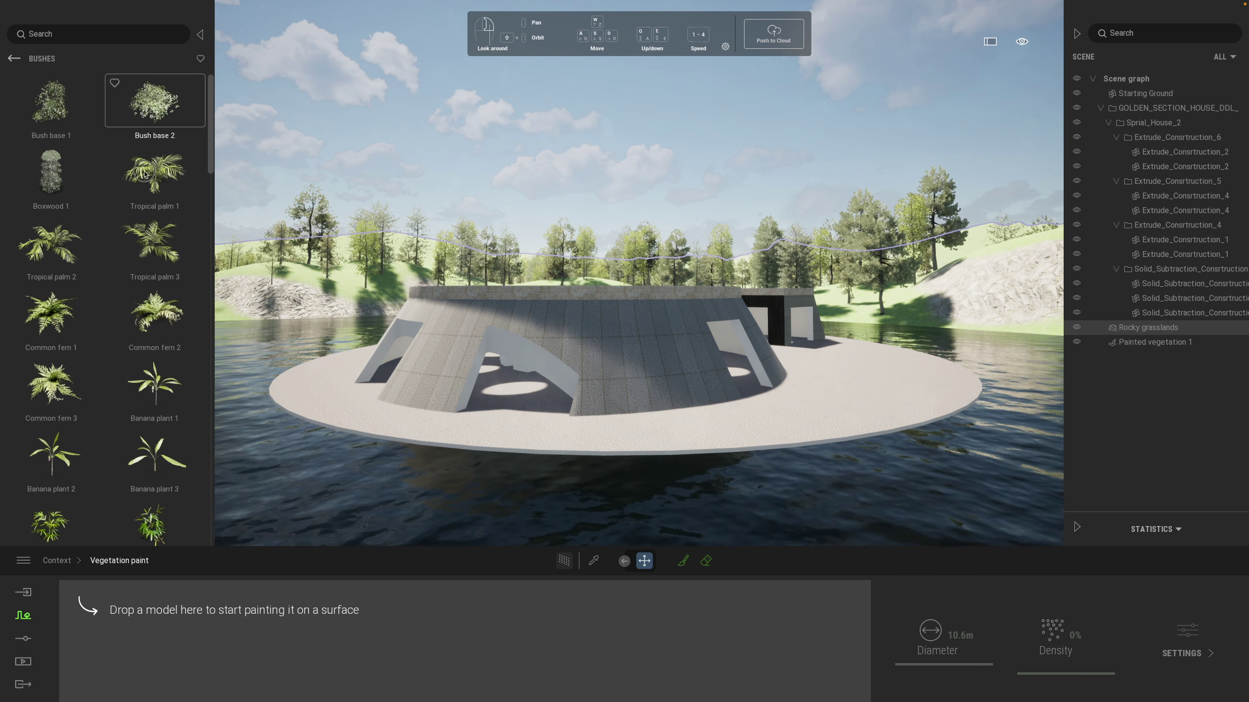
# Fill the new vegetation paint set with Bush base 2, Common fern 1, Common fern 3 and Common fern 2.
pyautogui.scroll(-2, 145, 172)
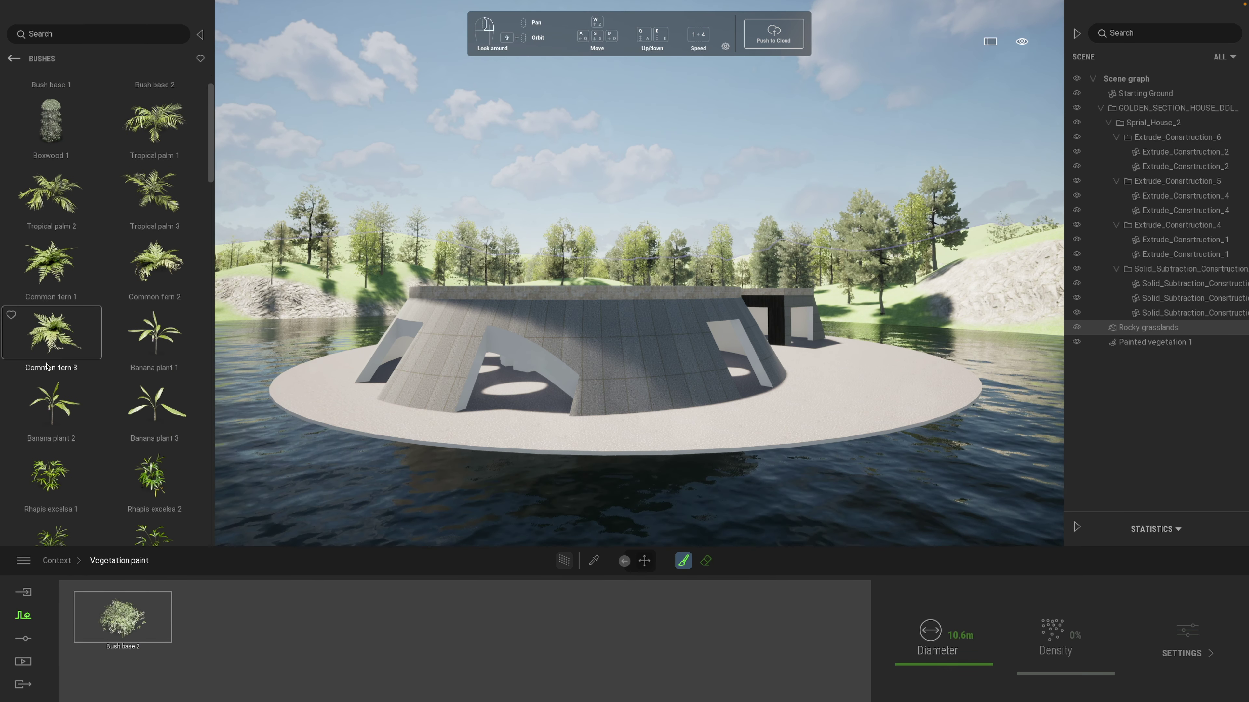
pyautogui.click(63, 270)
pyautogui.scroll(-2, 32, 290)
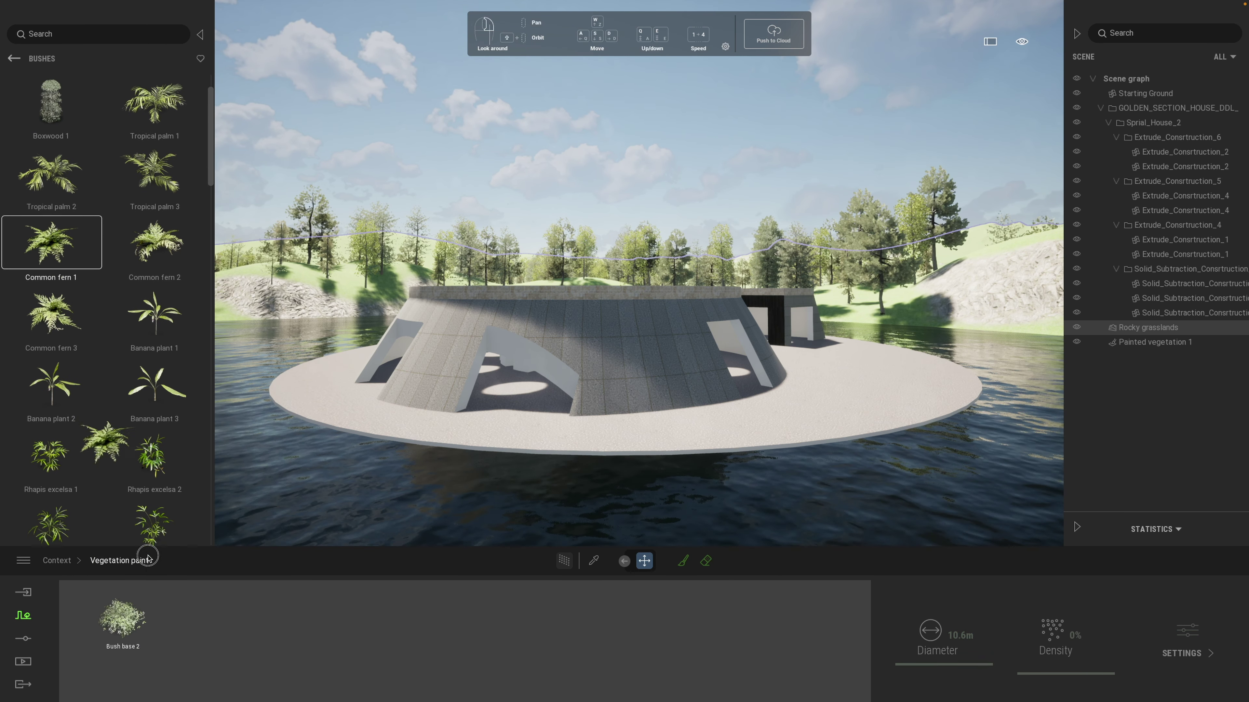
pyautogui.moveTo(51, 275); pyautogui.dragTo(261, 621)
pyautogui.moveTo(155, 204); pyautogui.dragTo(372, 629)
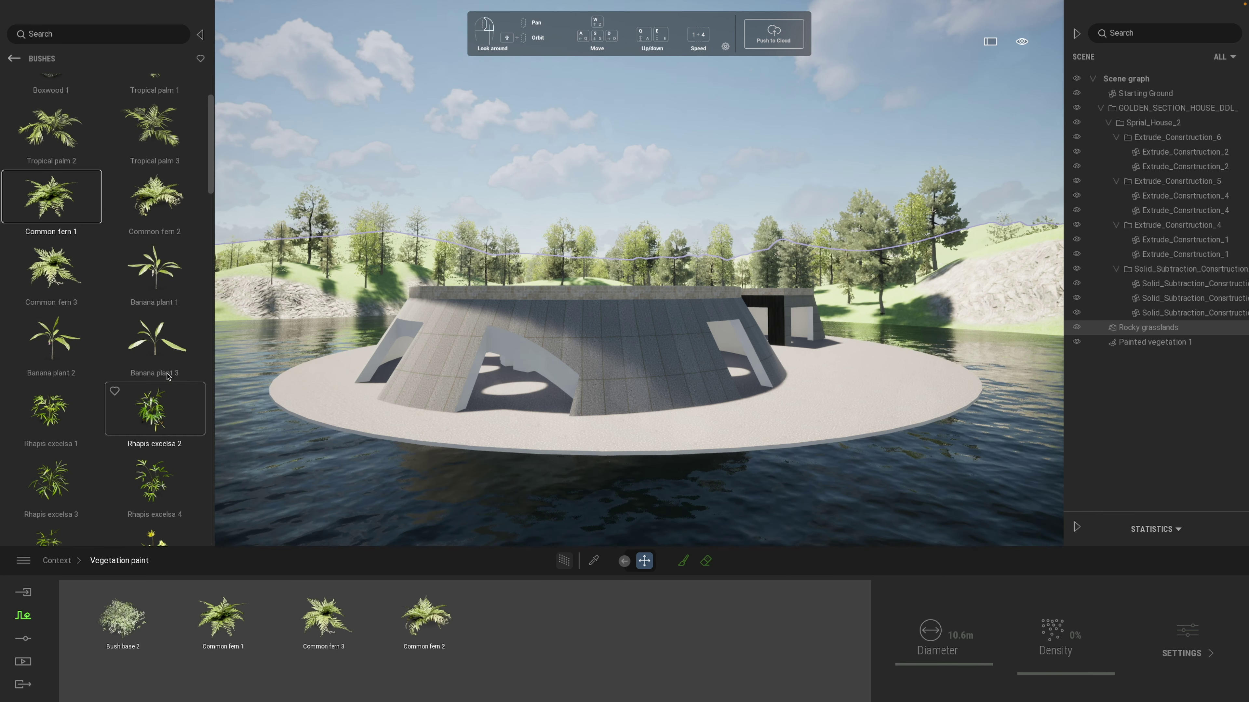
# Add Cat palm 1 and Cat palm 2 to the bush paint set.
pyautogui.scroll(3, 167, 376)
pyautogui.scroll(-10, 164, 387)
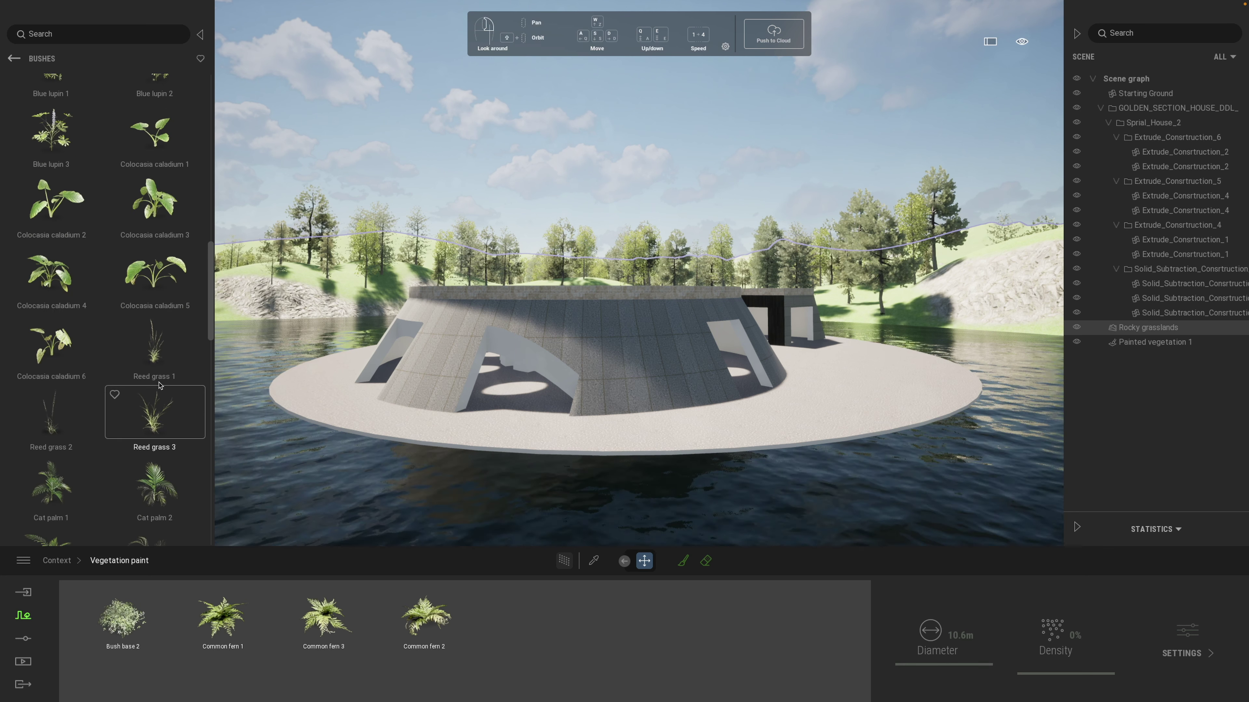
pyautogui.moveTo(59, 474)
pyautogui.mouseDown()
pyautogui.moveTo(384, 610)
pyautogui.moveTo(484, 621)
pyautogui.mouseUp()
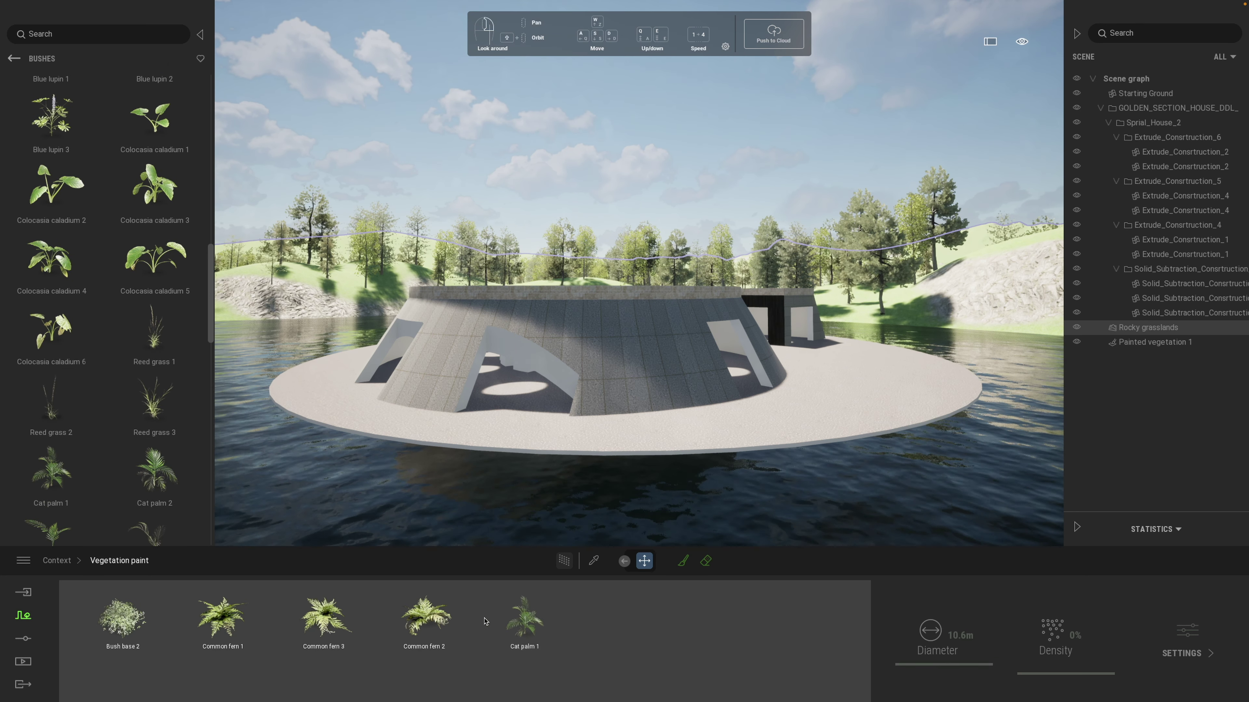
pyautogui.moveTo(186, 470); pyautogui.dragTo(538, 626)
# Paint the bush, fern and palm set along the grassy lakeshore in front of the trees with a 10.6 m brush.
pyautogui.click(682, 561)
pyautogui.scroll(2, 791, 375)
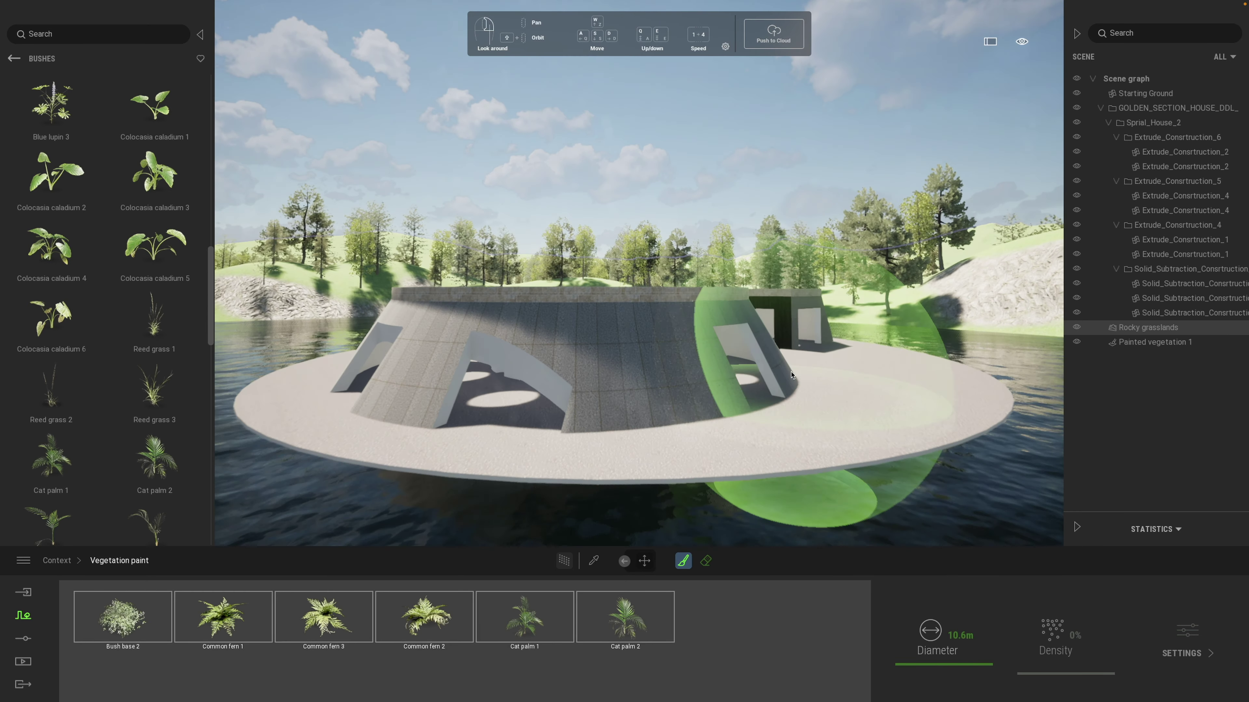
pyautogui.scroll(5, 792, 375)
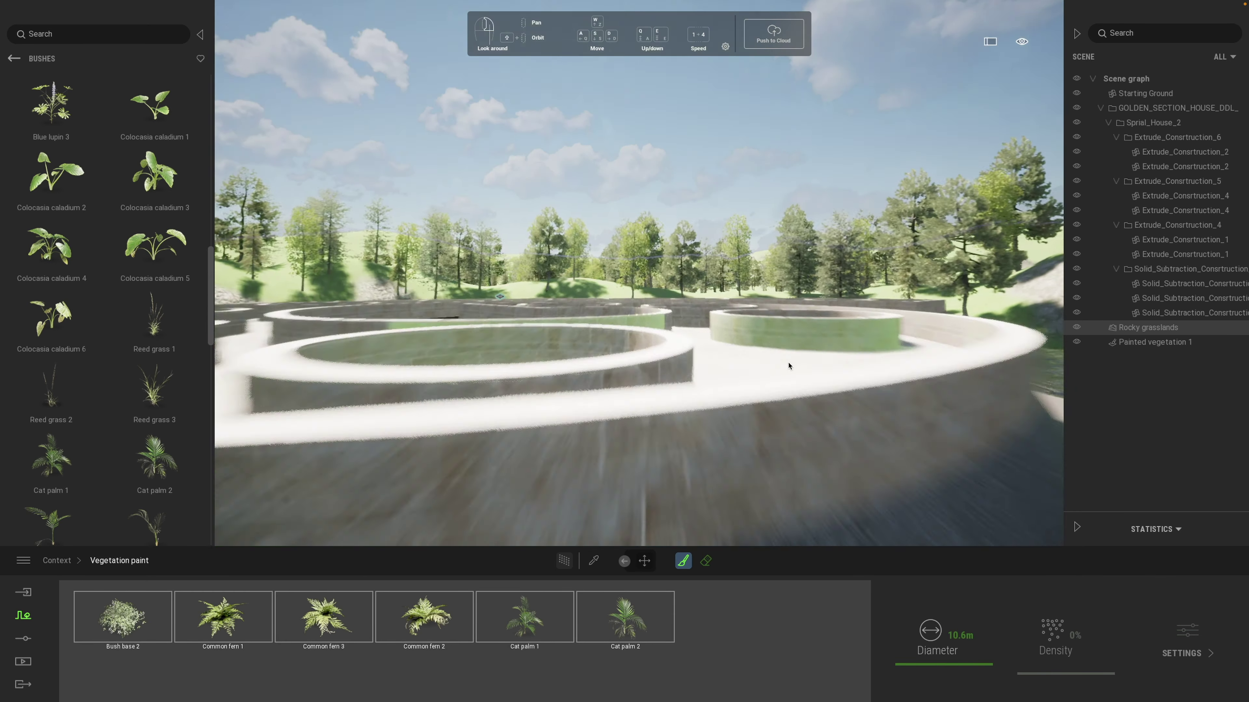
pyautogui.scroll(5, 790, 366)
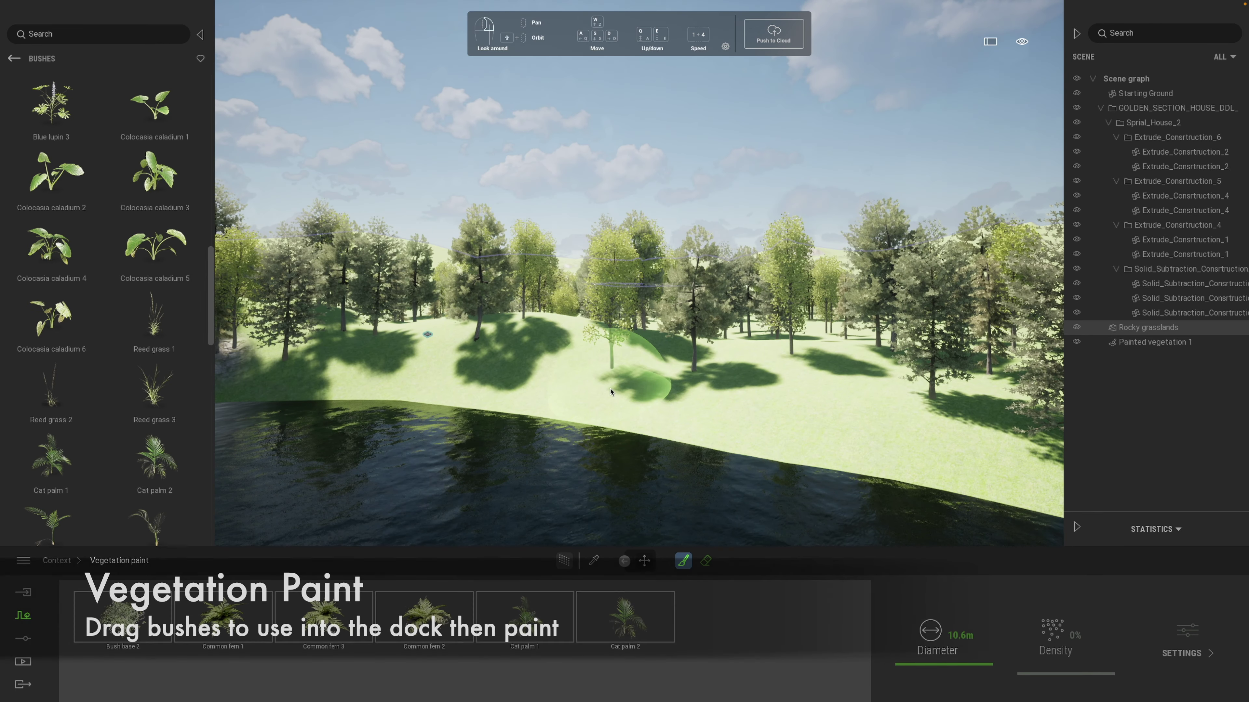
pyautogui.click(631, 393)
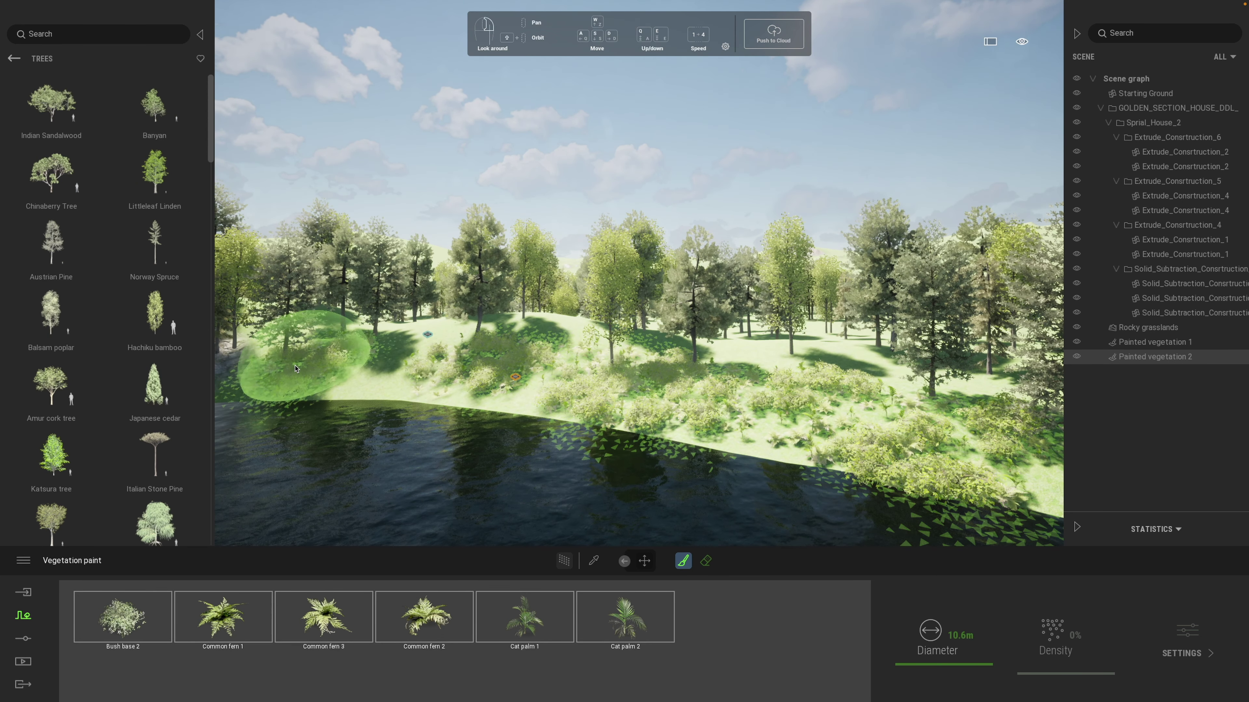
# Extend the painted undergrowth along the wooded bank and around the foot of the neighbouring rocky slope.
pyautogui.moveTo(456, 377); pyautogui.dragTo(639, 376, button='right')
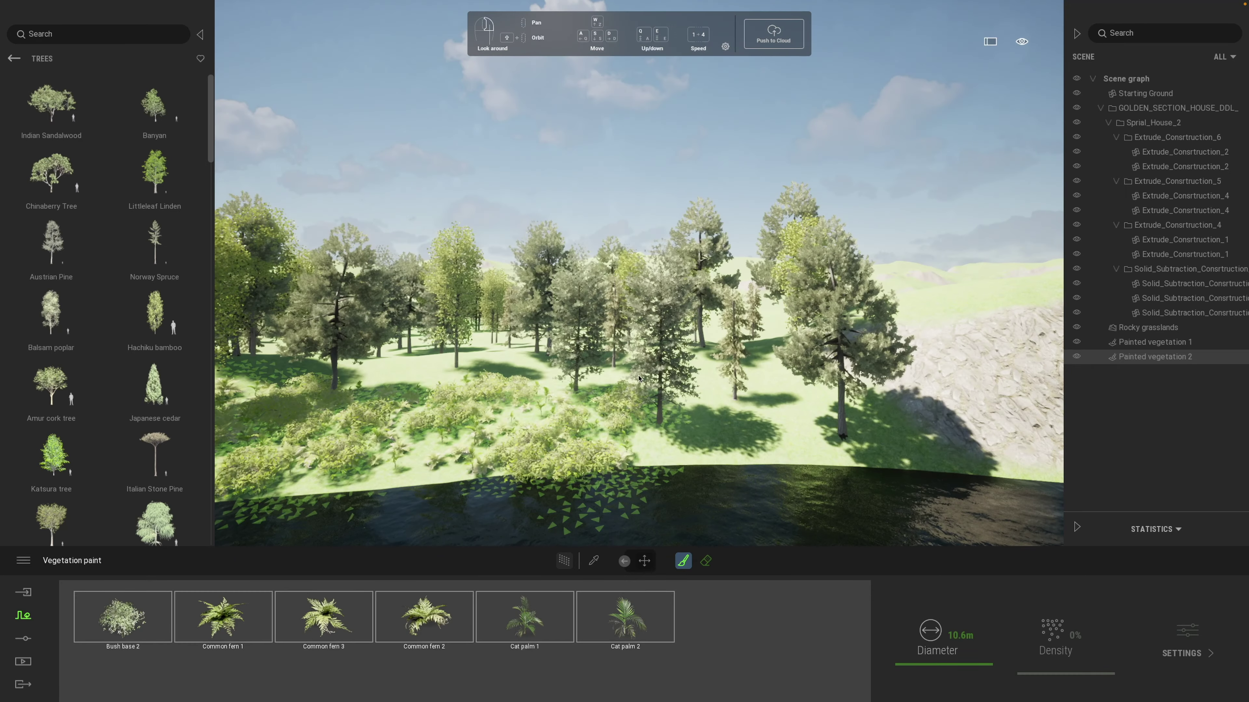
pyautogui.moveTo(797, 395); pyautogui.dragTo(783, 395, button='right')
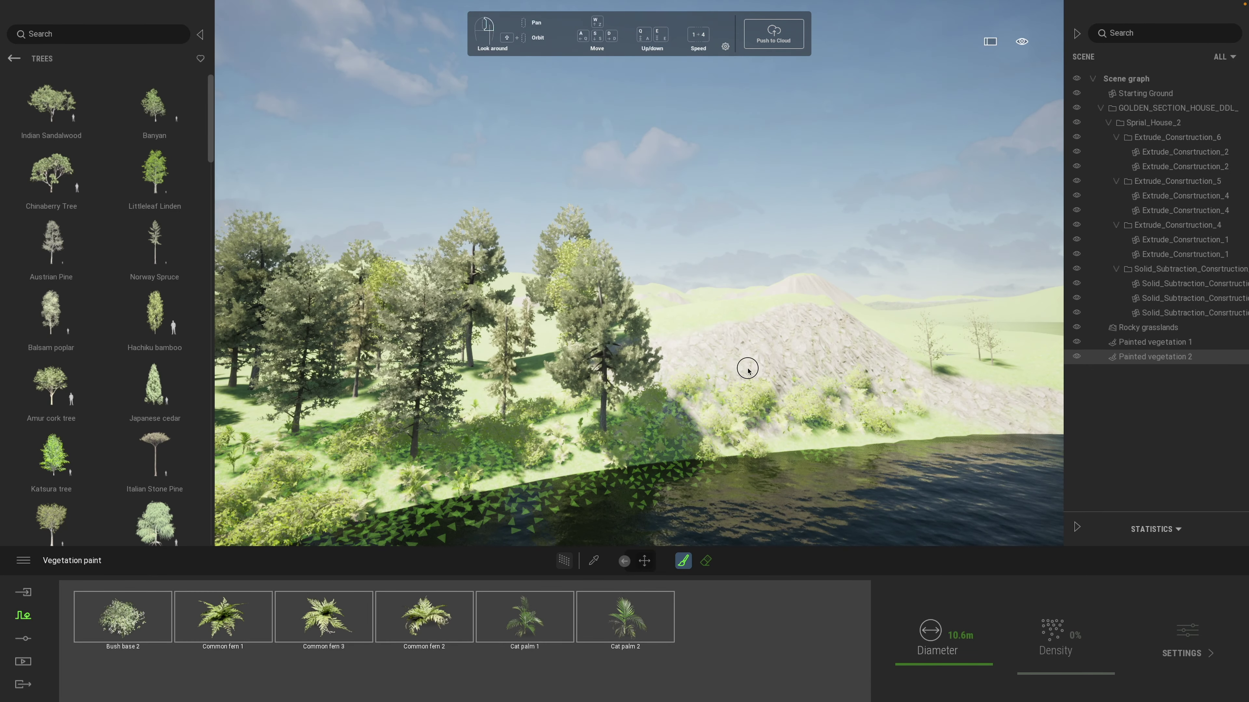
pyautogui.moveTo(804, 368); pyautogui.dragTo(671, 419, button='right')
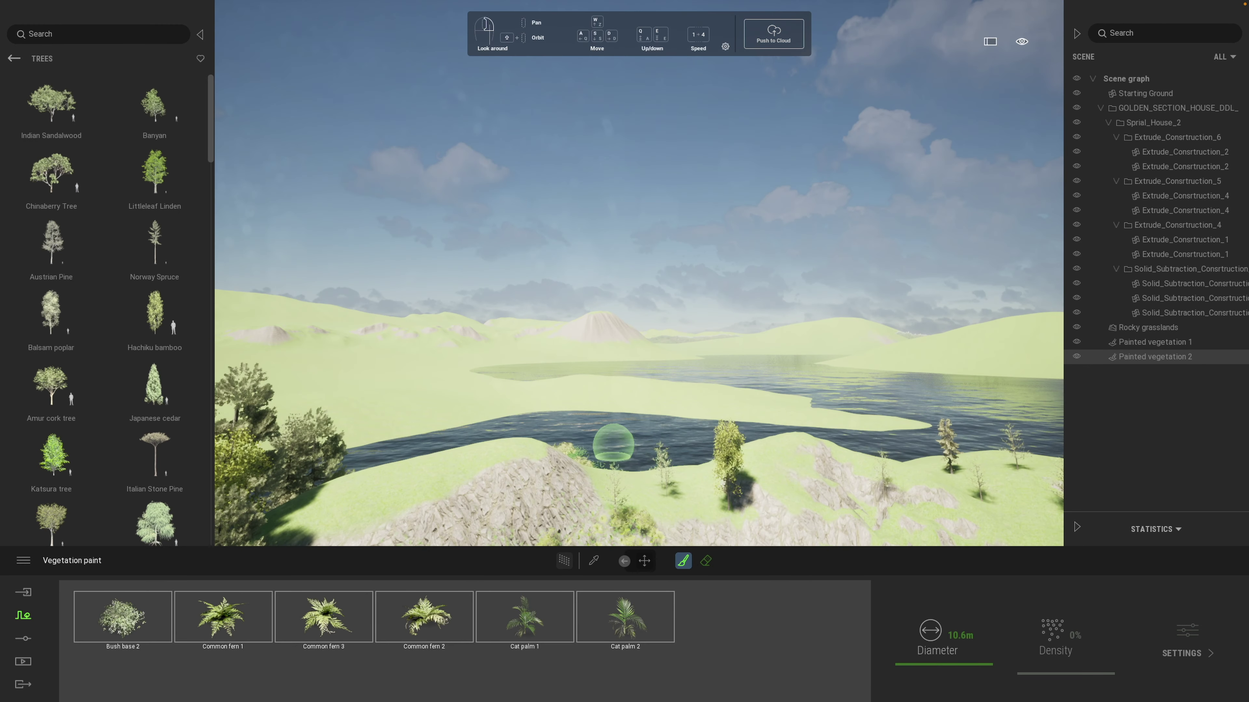
pyautogui.moveTo(613, 443); pyautogui.dragTo(636, 435, button='right')
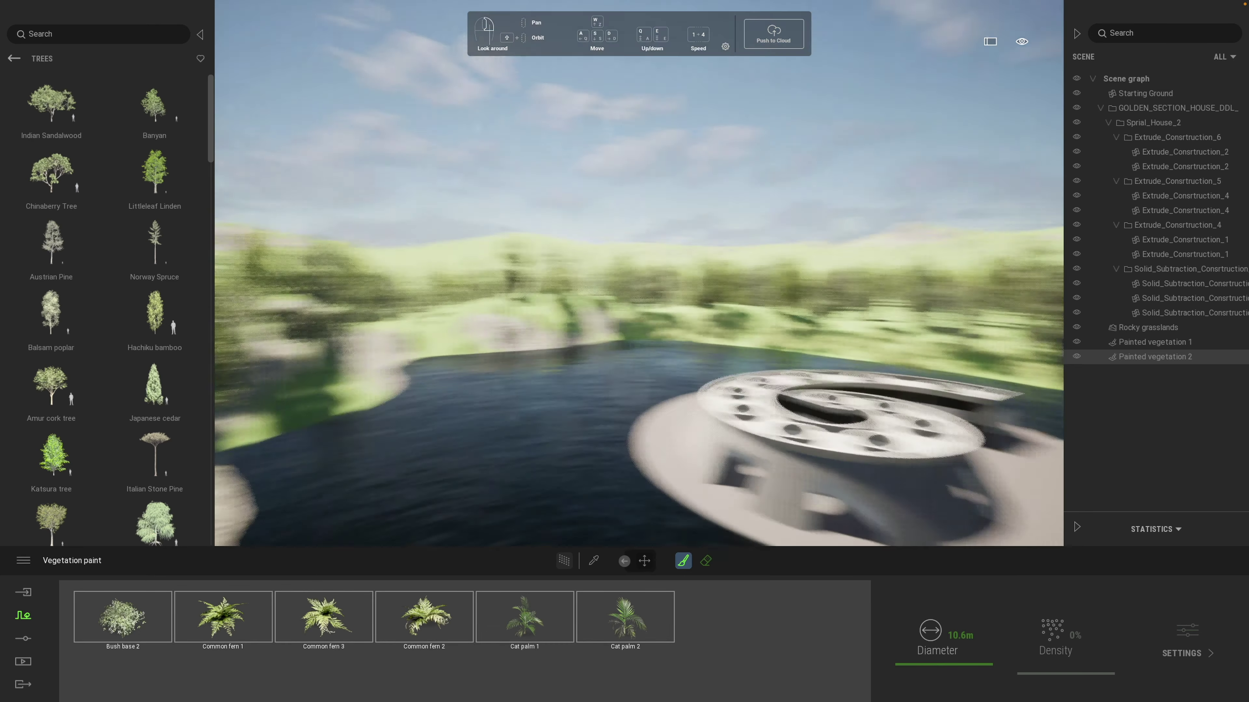
# Paint the bush and fern mix along the cove's rocky shore and on the large rock mound in the lake.
pyautogui.press('q')
pyautogui.press('w')
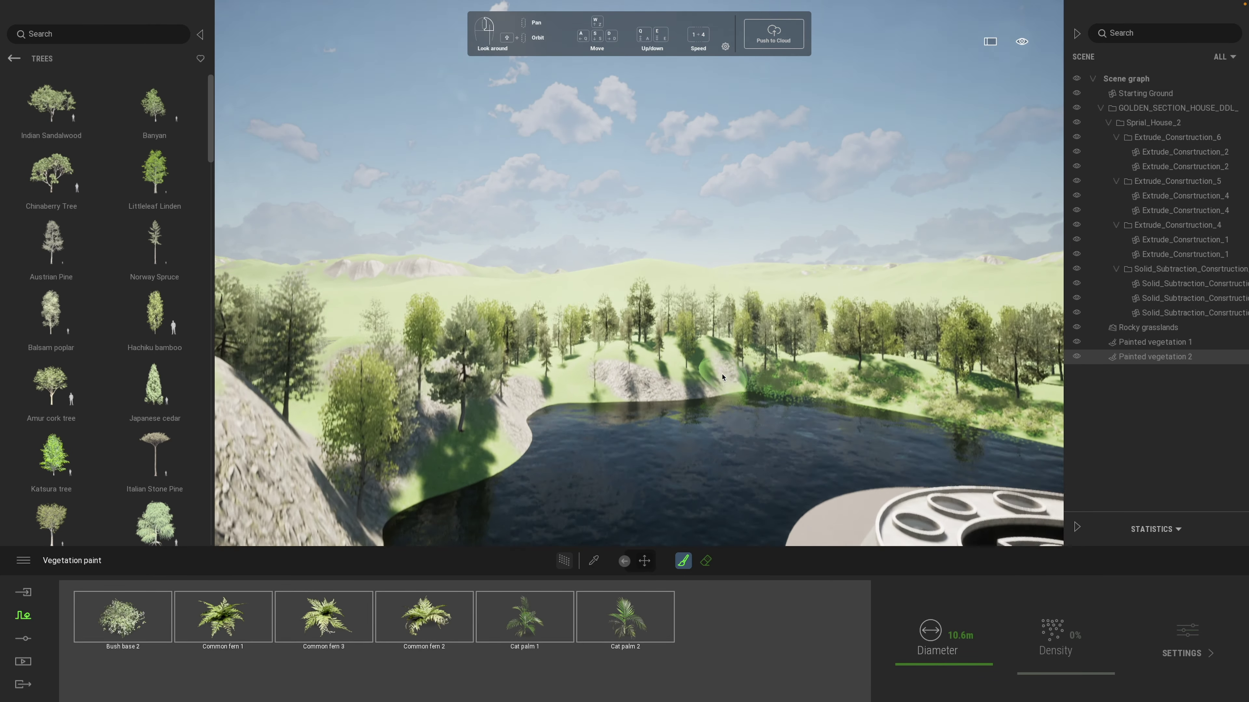
pyautogui.moveTo(713, 394)
pyautogui.mouseDown()
pyautogui.moveTo(491, 433)
pyautogui.moveTo(393, 502)
pyautogui.moveTo(579, 427)
pyautogui.mouseUp()
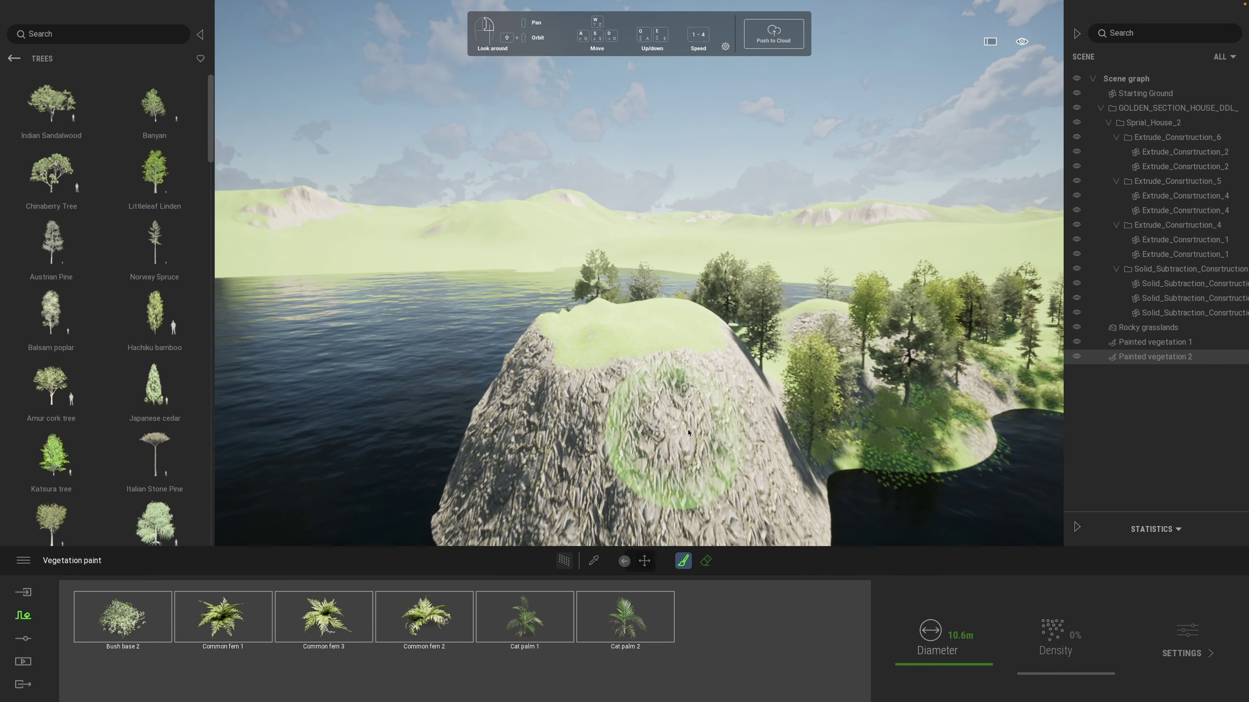
pyautogui.press('q')
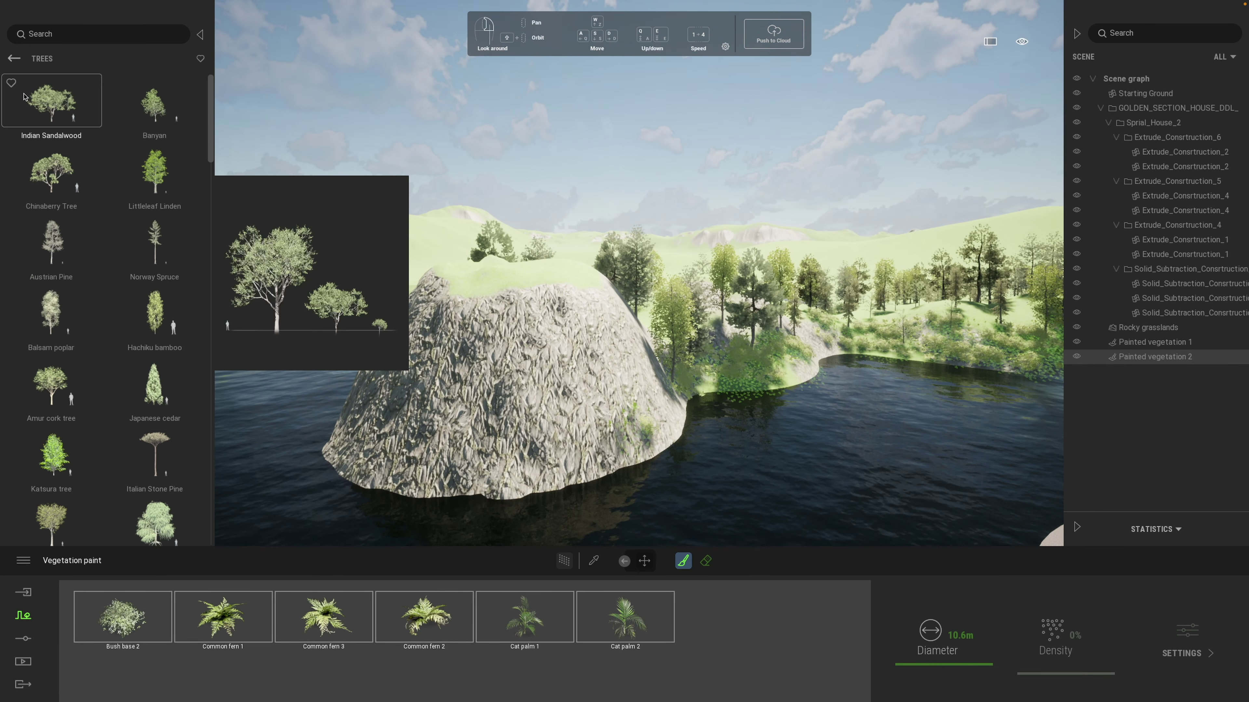
# Place multiple copies of Rock 5 from the Rocks library over the lower face and waterline of the large mound.
pyautogui.click(13, 59)
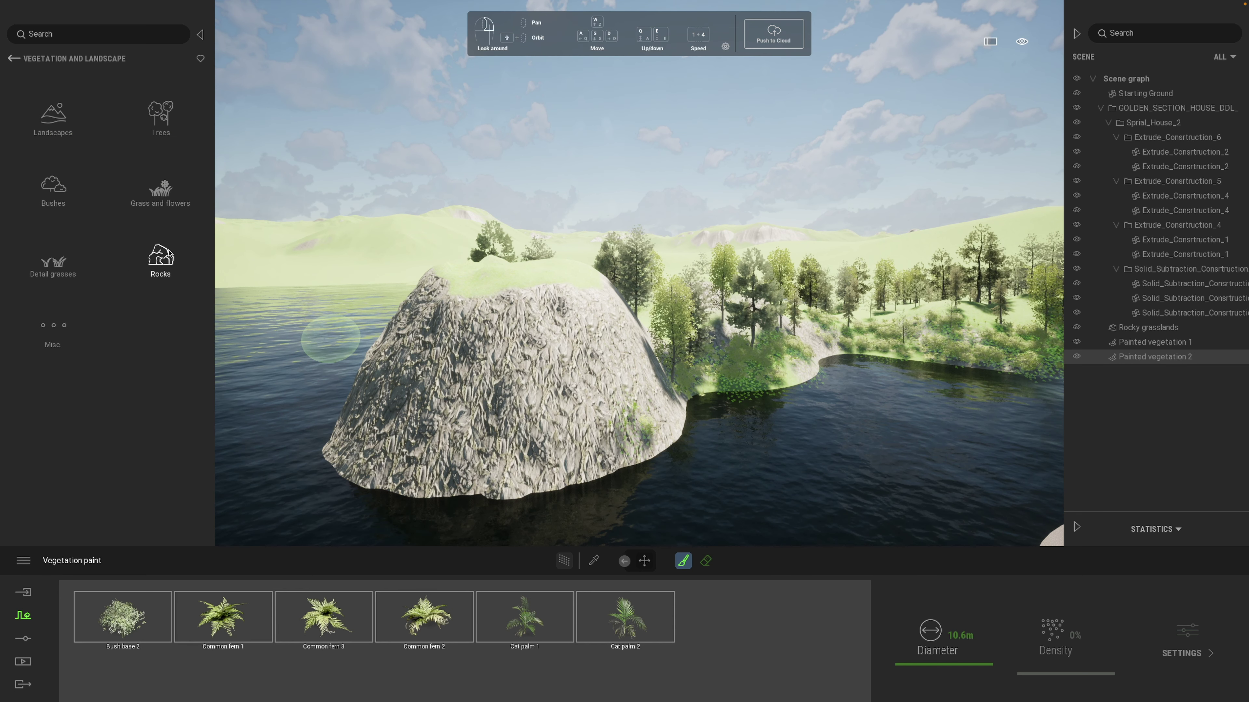
pyautogui.click(161, 256)
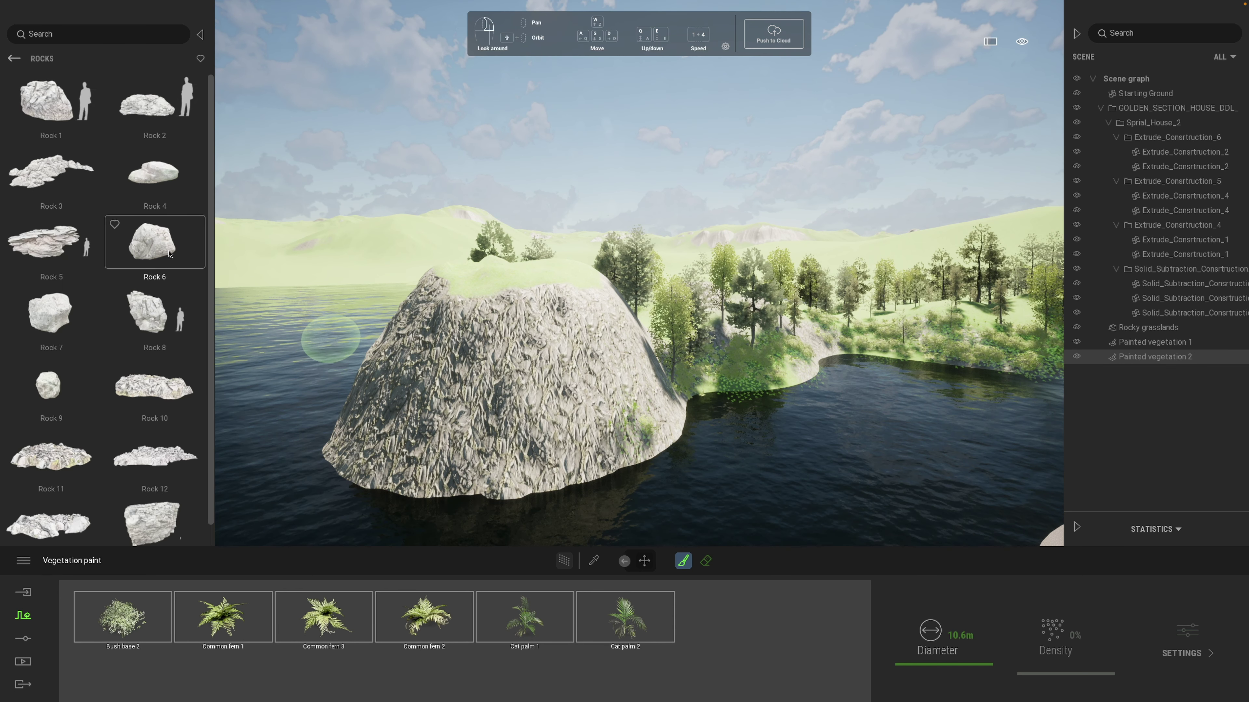
pyautogui.click(51, 248)
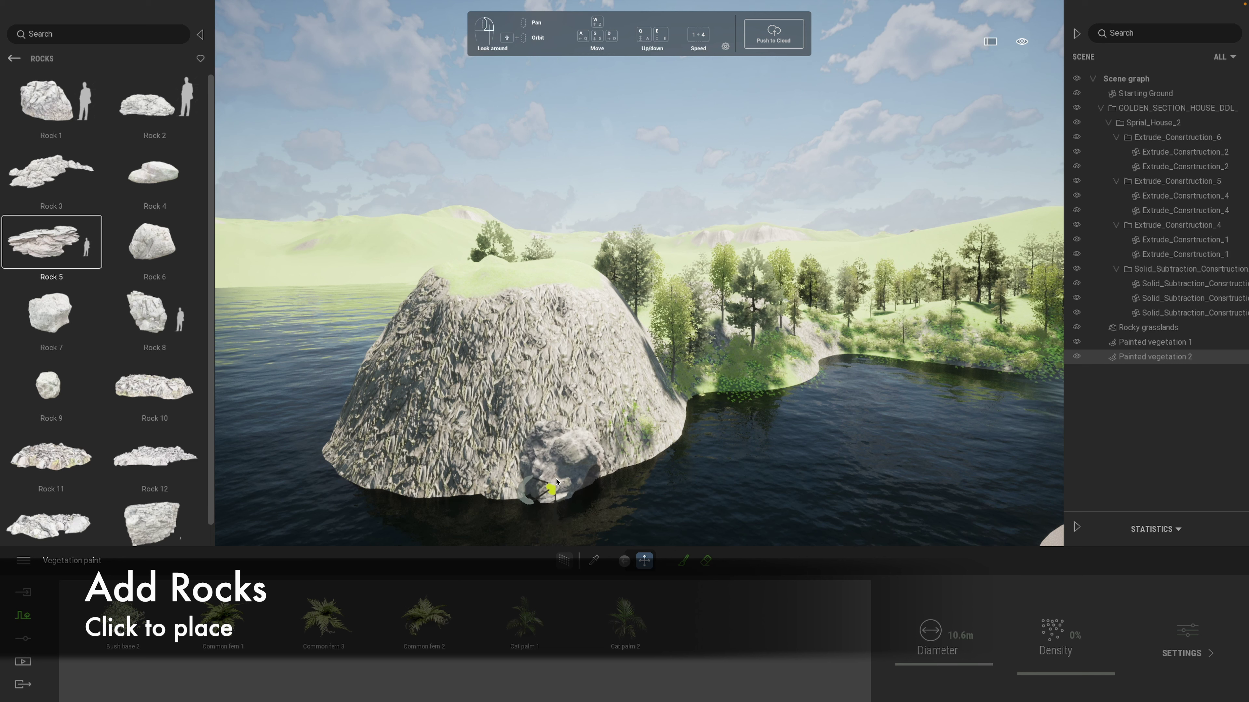
pyautogui.click(558, 482)
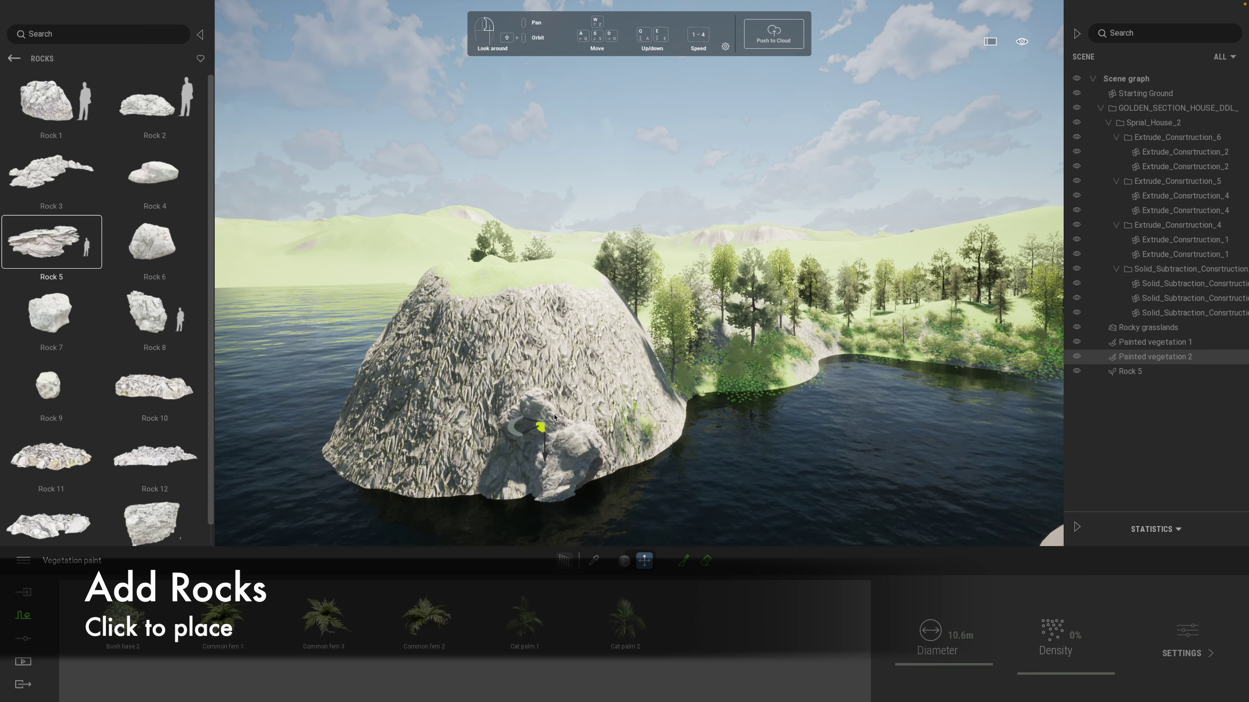
pyautogui.click(571, 415)
pyautogui.click(570, 413)
pyautogui.click(536, 389)
pyautogui.click(515, 404)
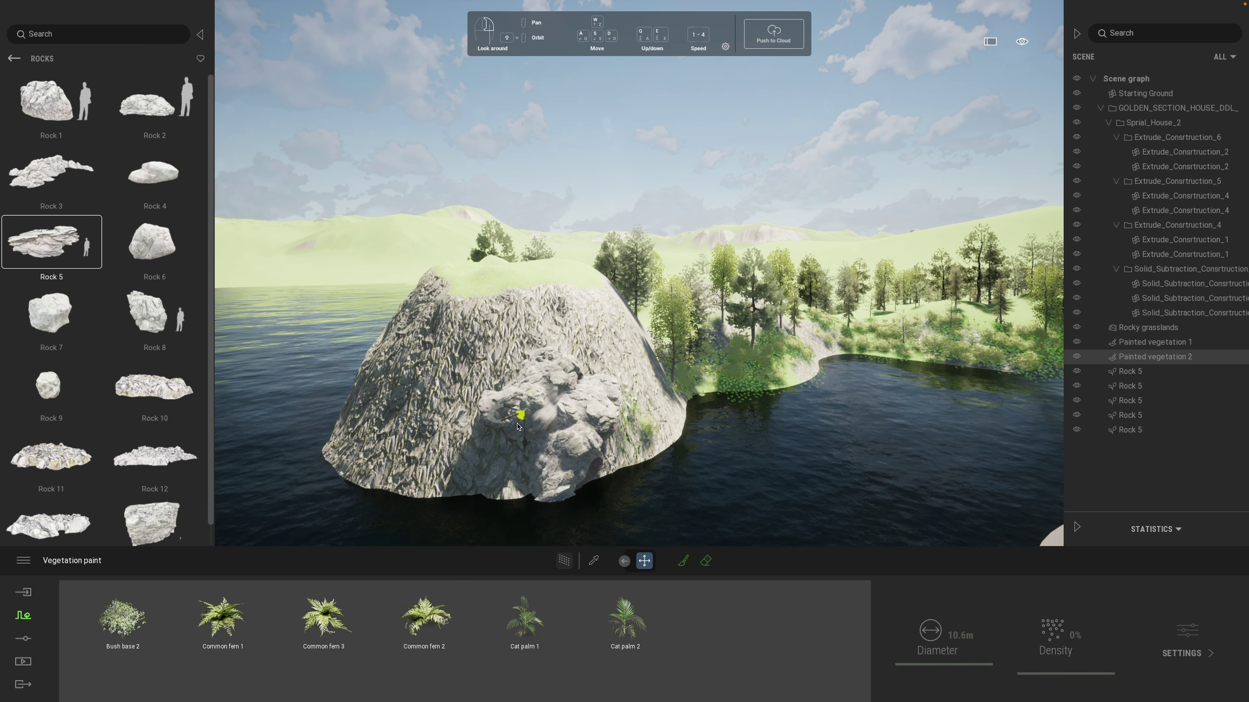
pyautogui.click(494, 465)
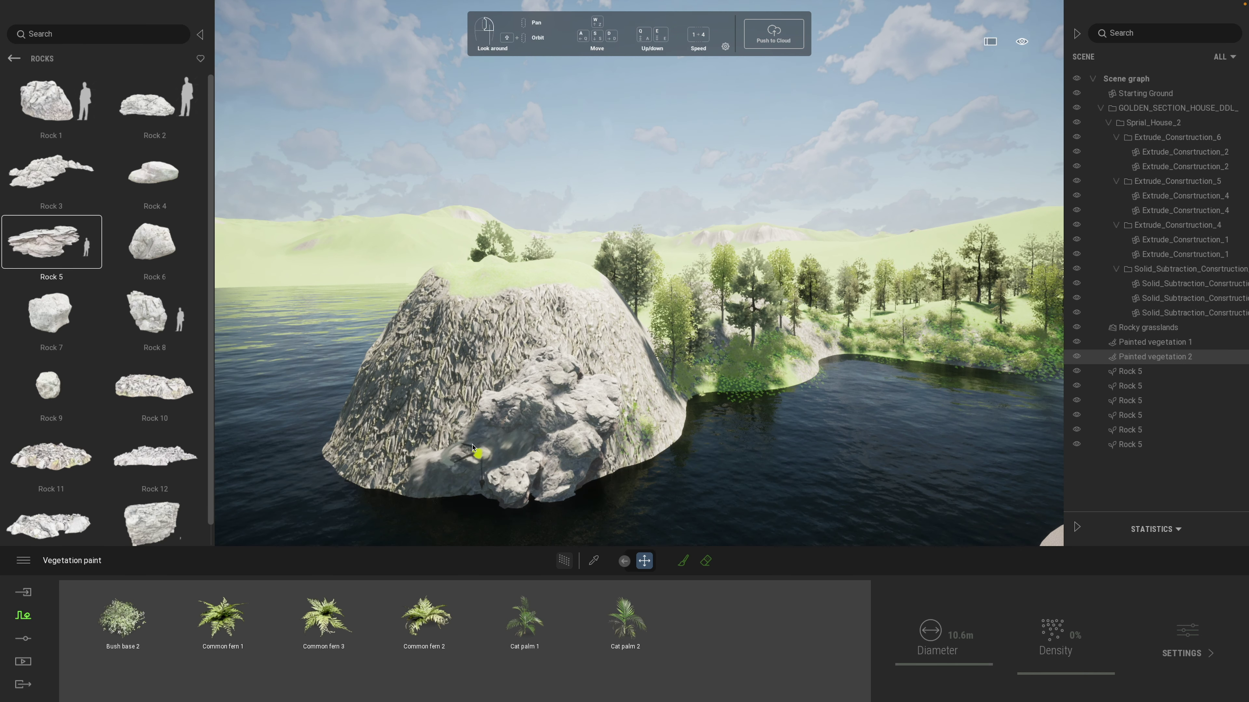
pyautogui.click(463, 471)
pyautogui.click(459, 467)
pyautogui.click(451, 440)
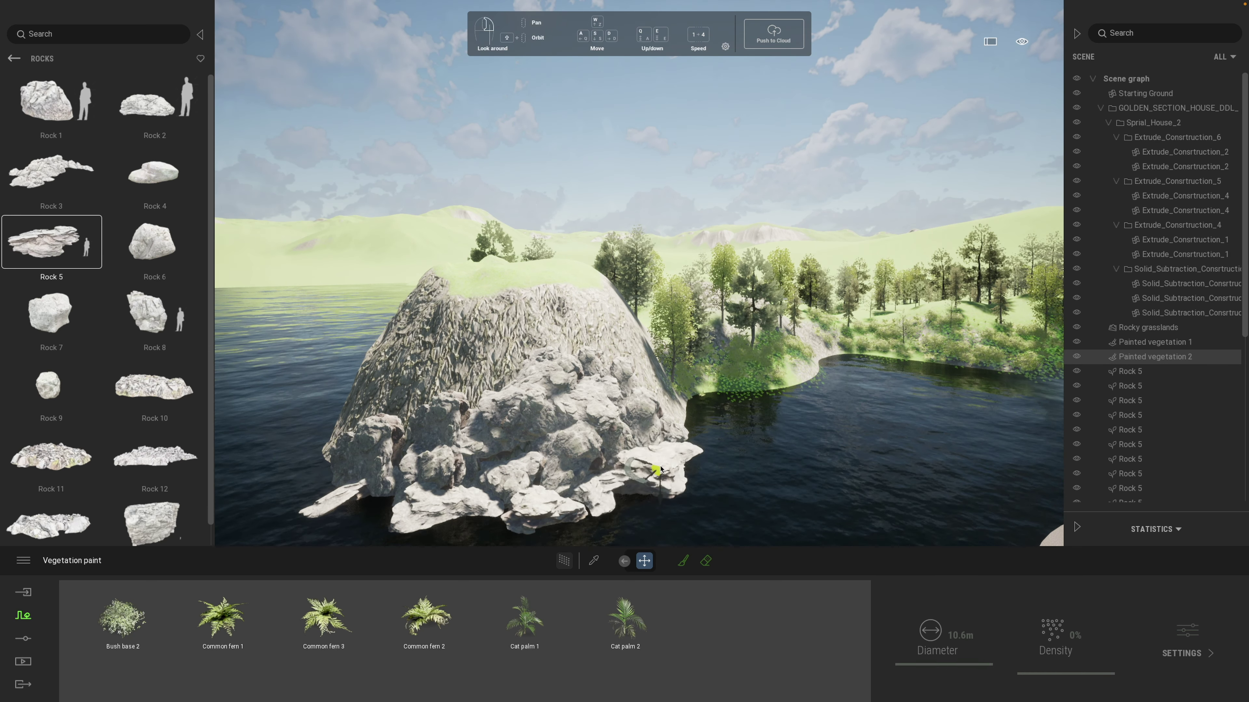
# Examine the rocks from water level, the house's exterior walls, and its interior through the wall opening.
pyautogui.scroll(10, 660, 469)
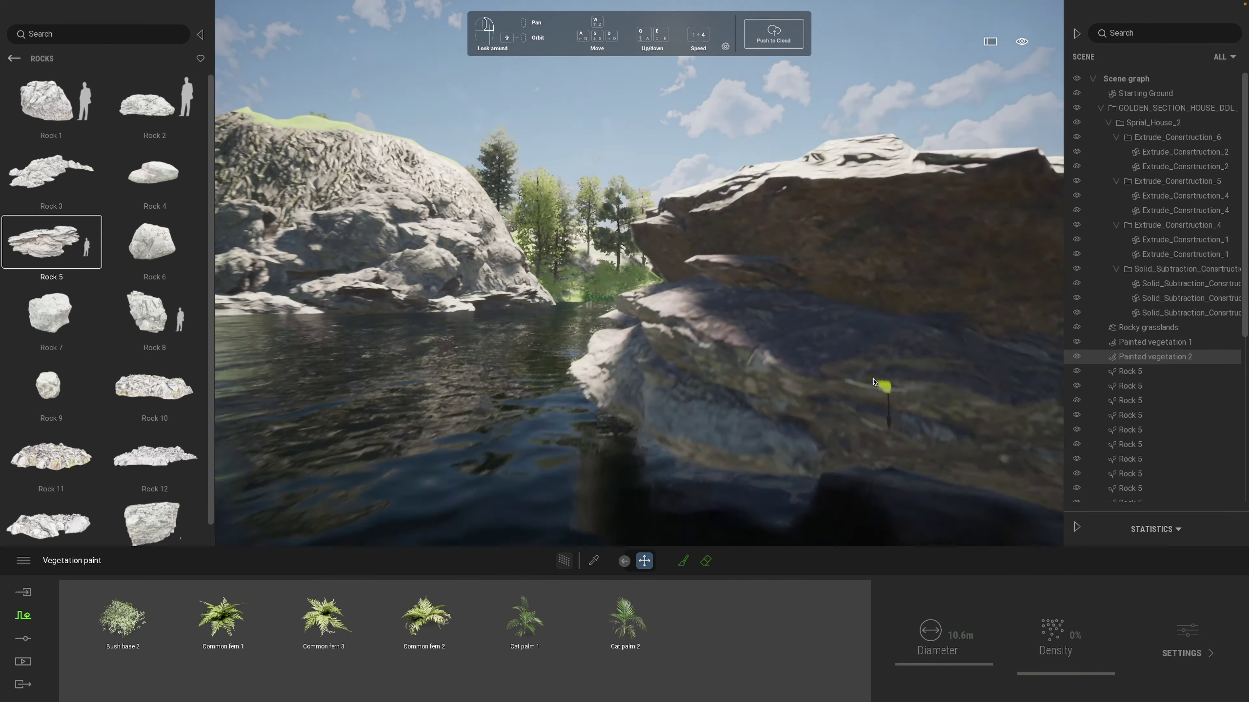
pyautogui.scroll(10, 873, 382)
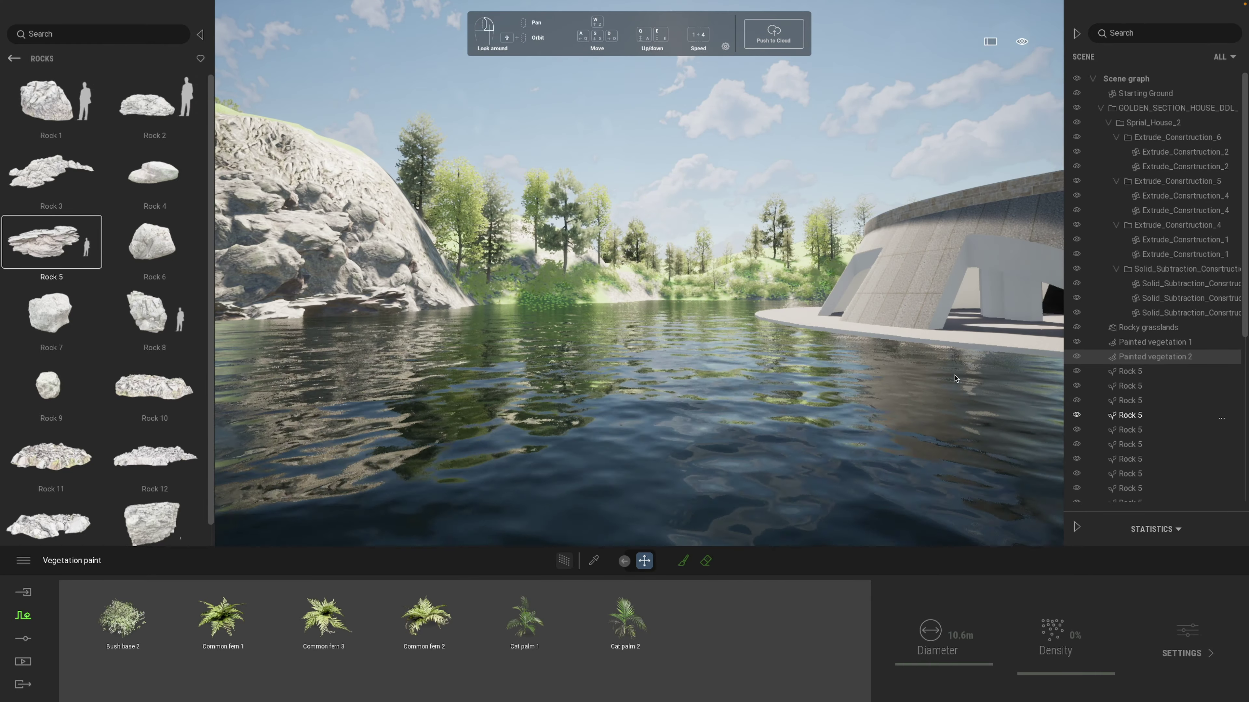
pyautogui.press('d')
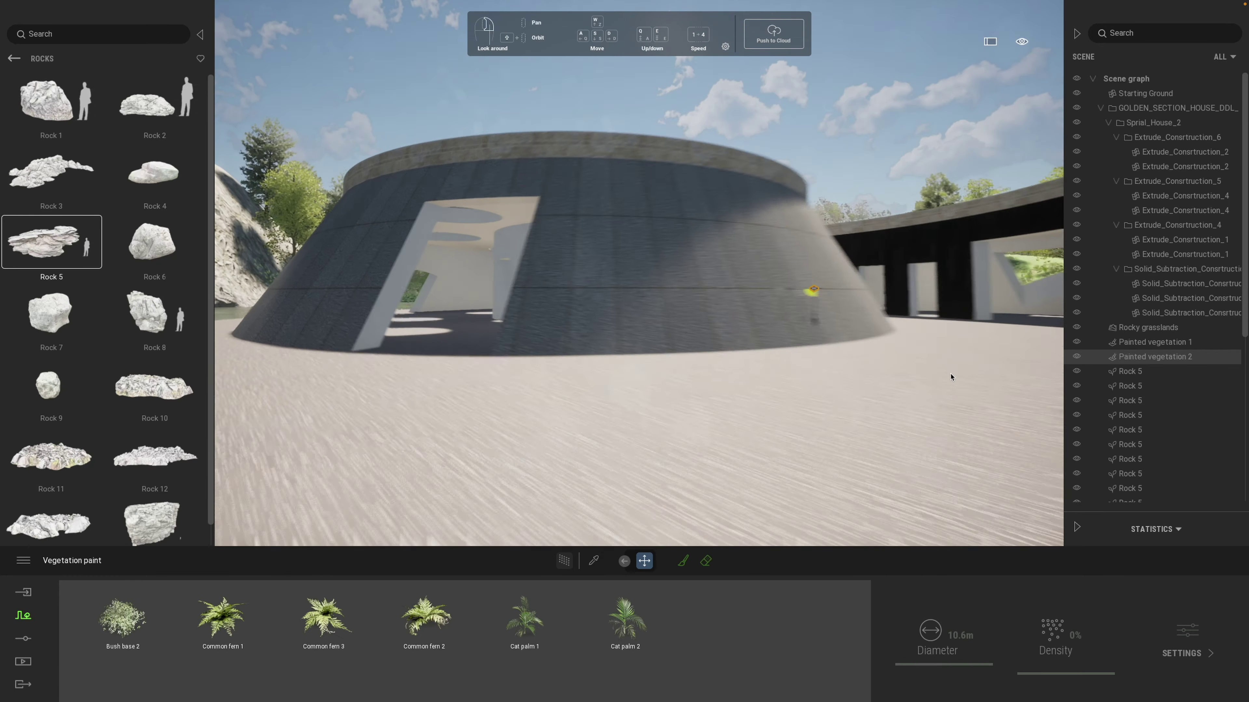
pyautogui.press('d')
pyautogui.press('w')
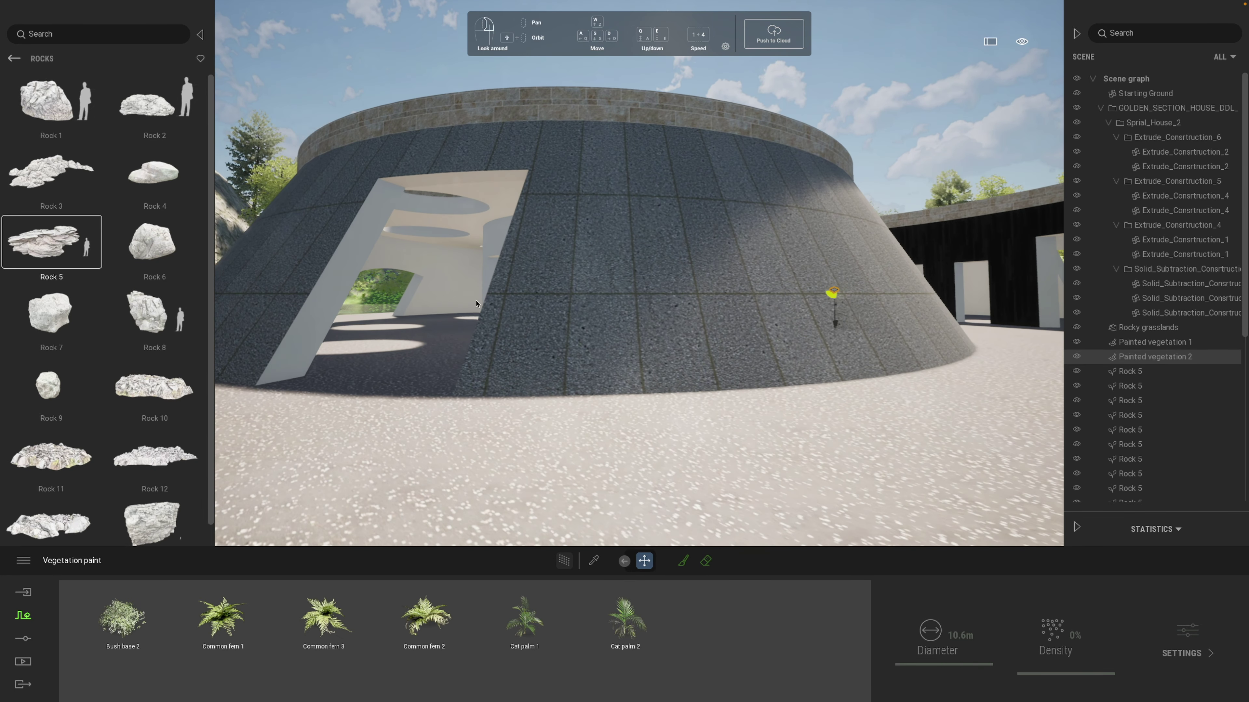
pyautogui.press('a')
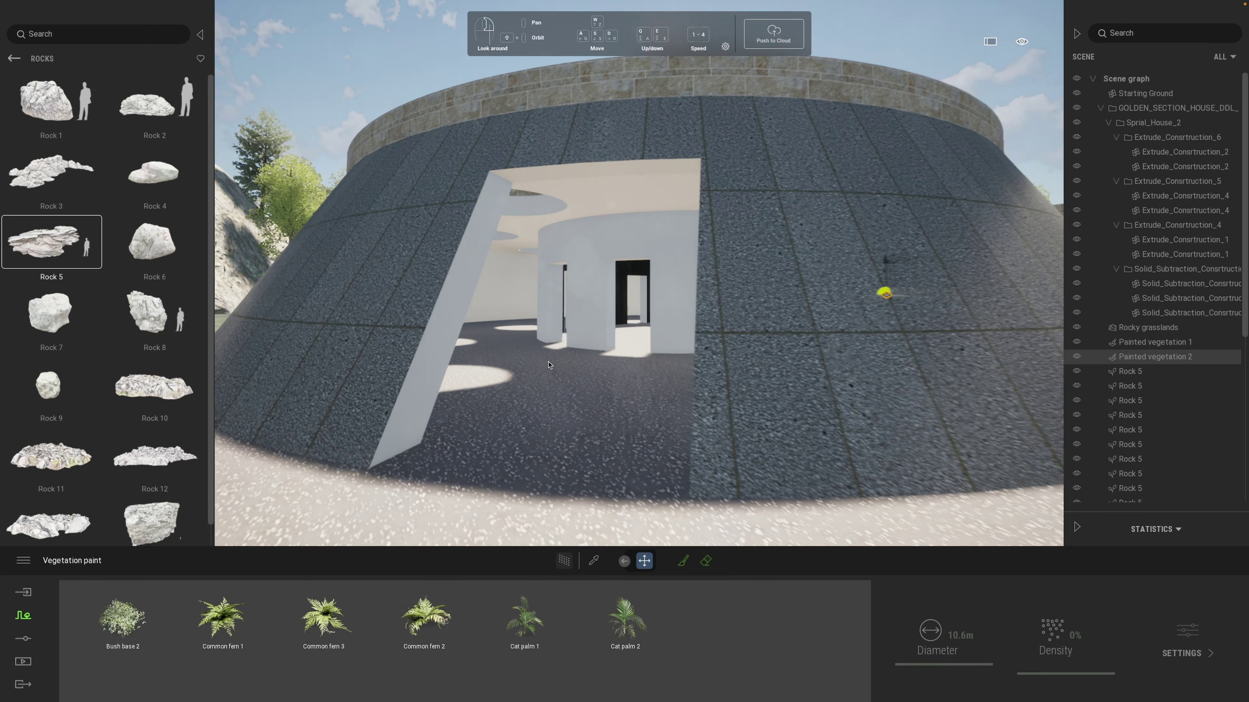
pyautogui.press('w')
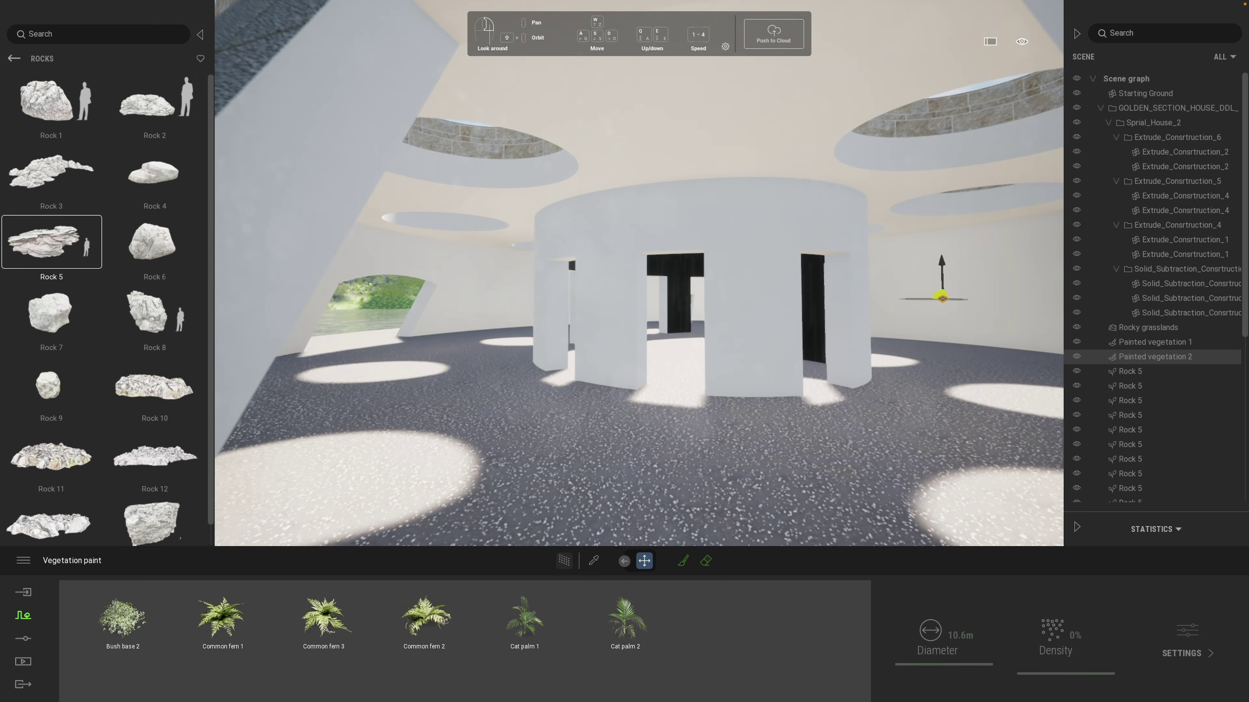
pyautogui.press('w')
# Adjust the scene's time of day to bring low-angled sunlight into the house interior.
pyautogui.moveTo(1021, 44)
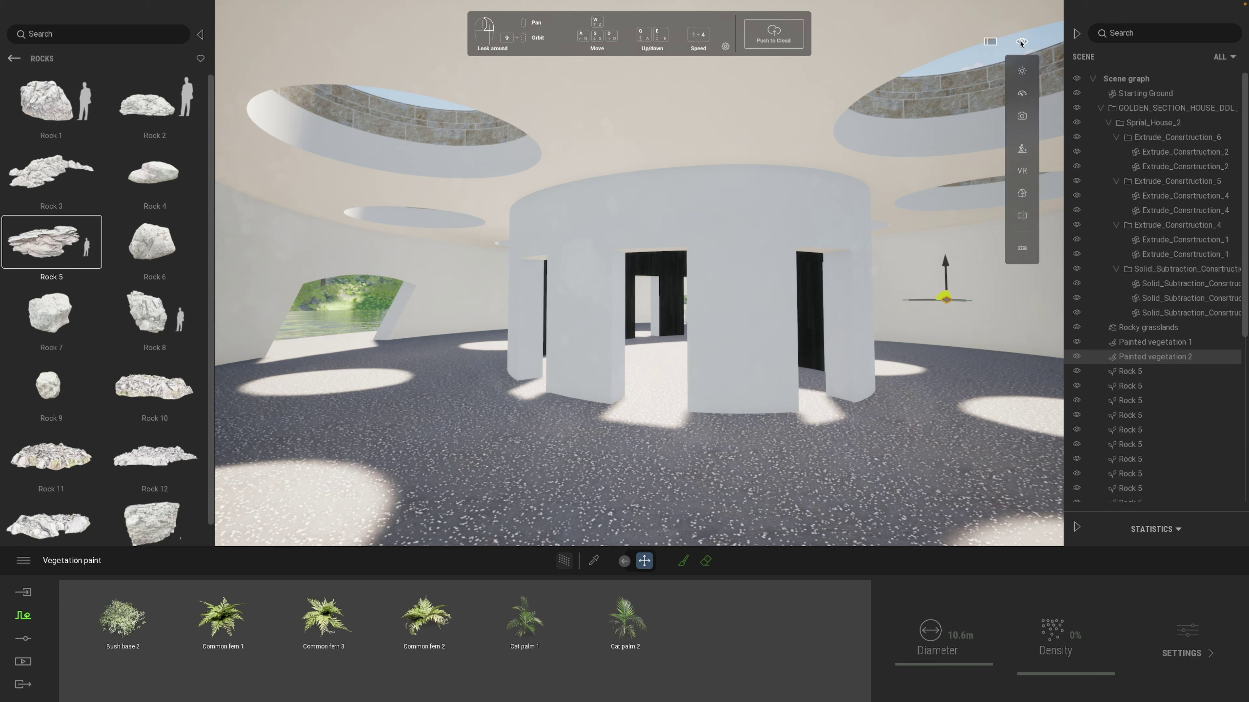
pyautogui.moveTo(1022, 84)
pyautogui.moveTo(978, 127); pyautogui.dragTo(980, 102)
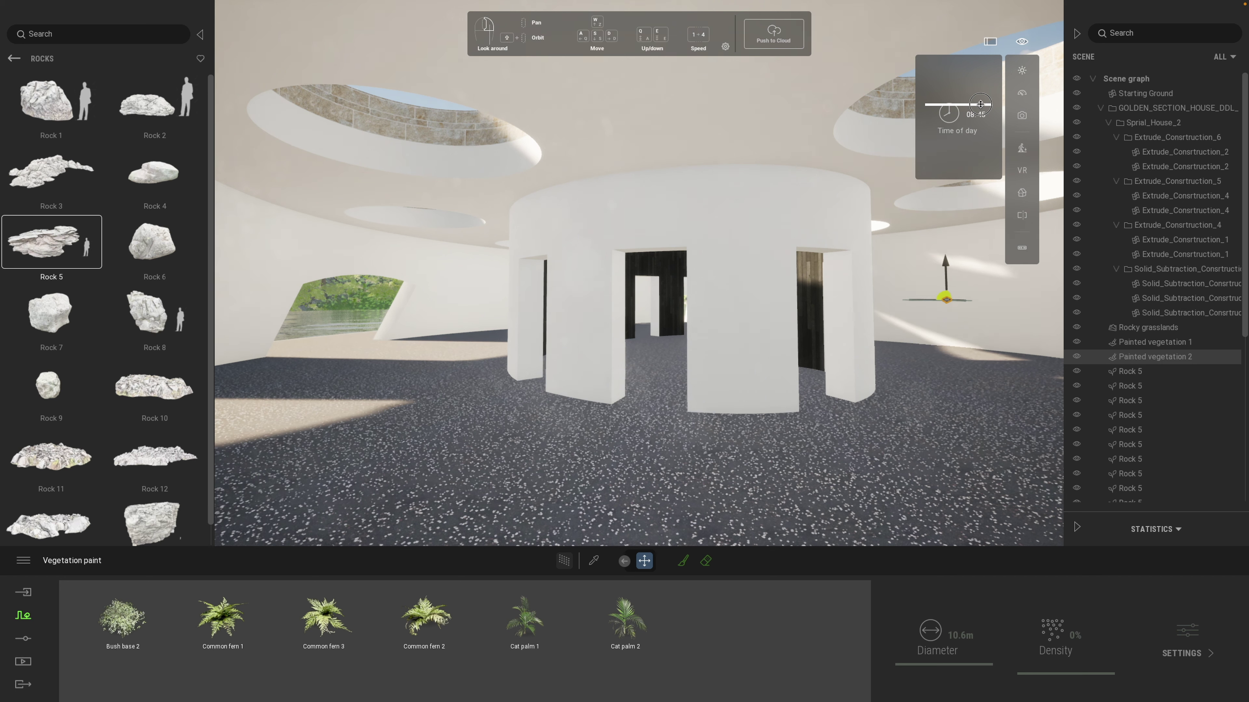
# Set the reflection of the interior floor's Asphalt-Crushed_Stone material to 71%.
pyautogui.click(12, 60)
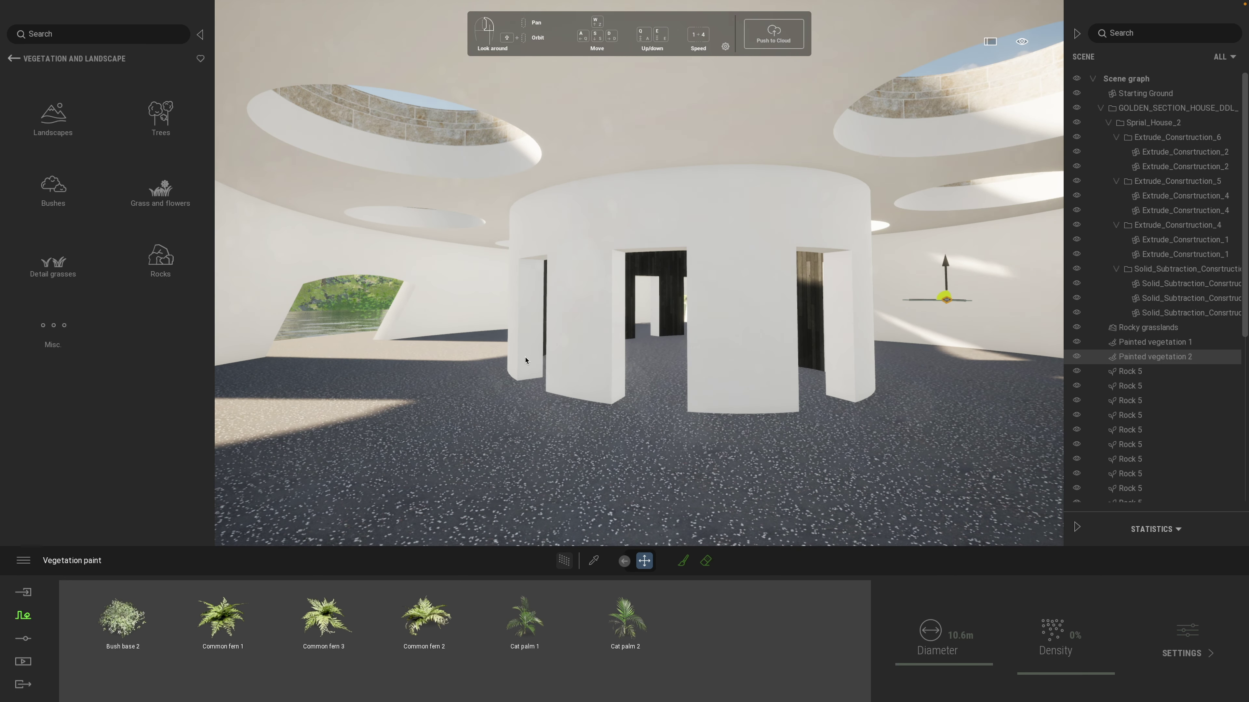
pyautogui.moveTo(1022, 41)
pyautogui.click(626, 542)
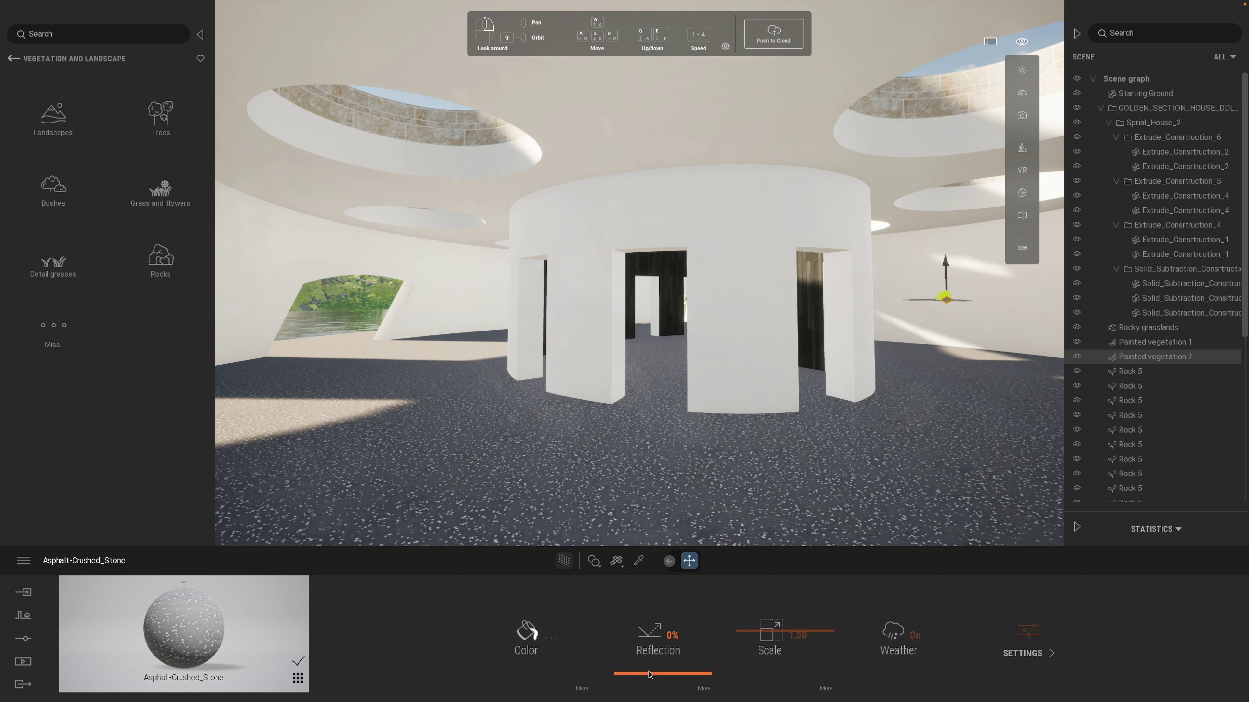
pyautogui.moveTo(646, 663); pyautogui.dragTo(652, 612)
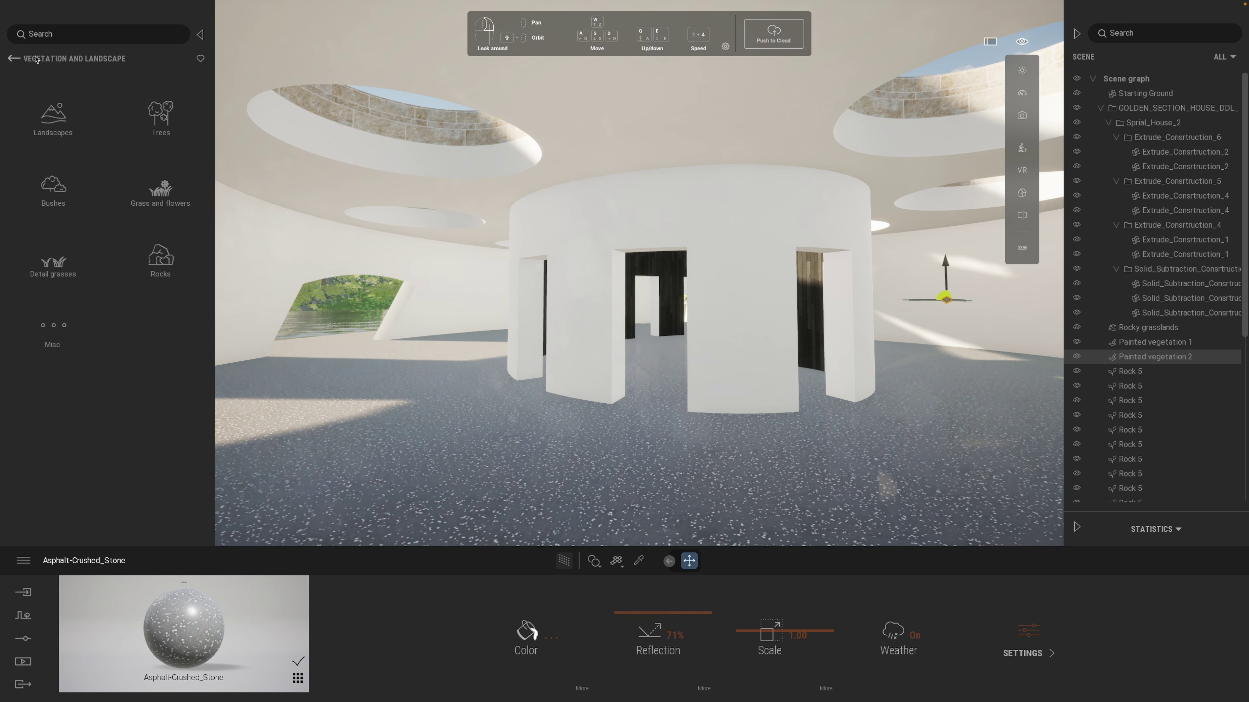
# Place the Group02 people on the house floor near the wall opening that faces the lake.
pyautogui.click(15, 59)
pyautogui.click(53, 329)
pyautogui.click(160, 113)
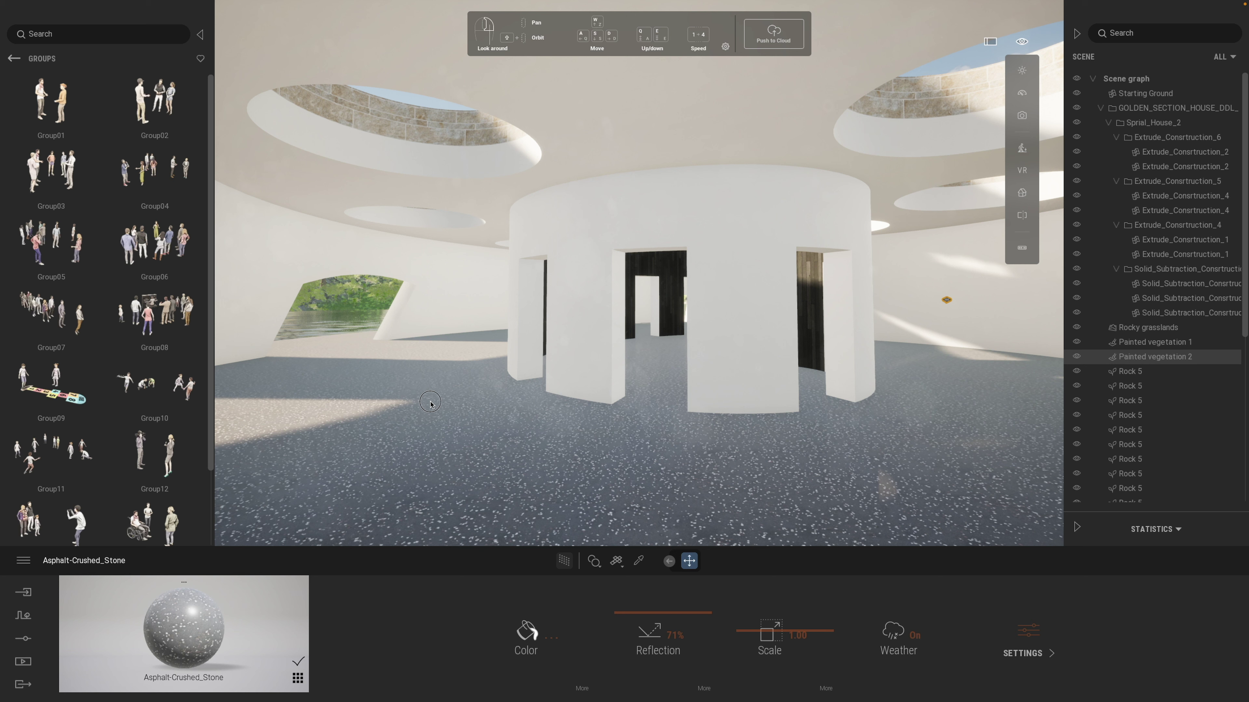
pyautogui.moveTo(430, 403); pyautogui.dragTo(430, 403)
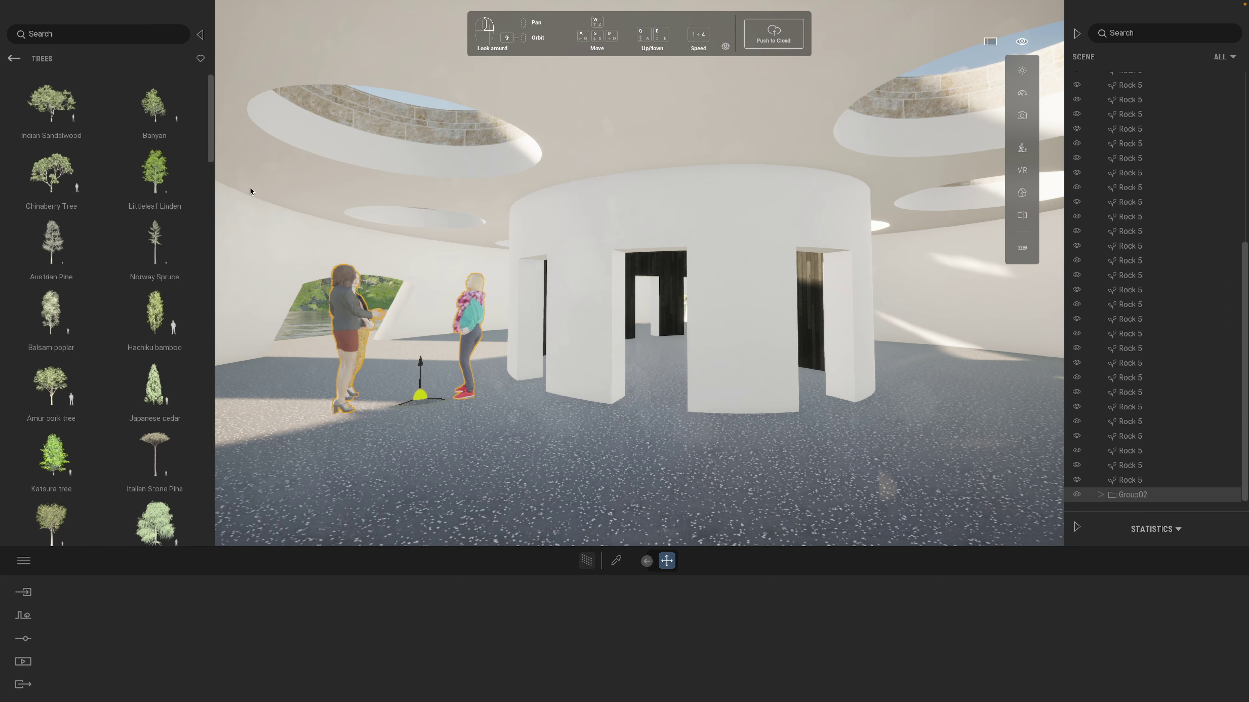
# Place the Group03 people on the floor beyond the central drum, opposite the first group.
pyautogui.click(14, 59)
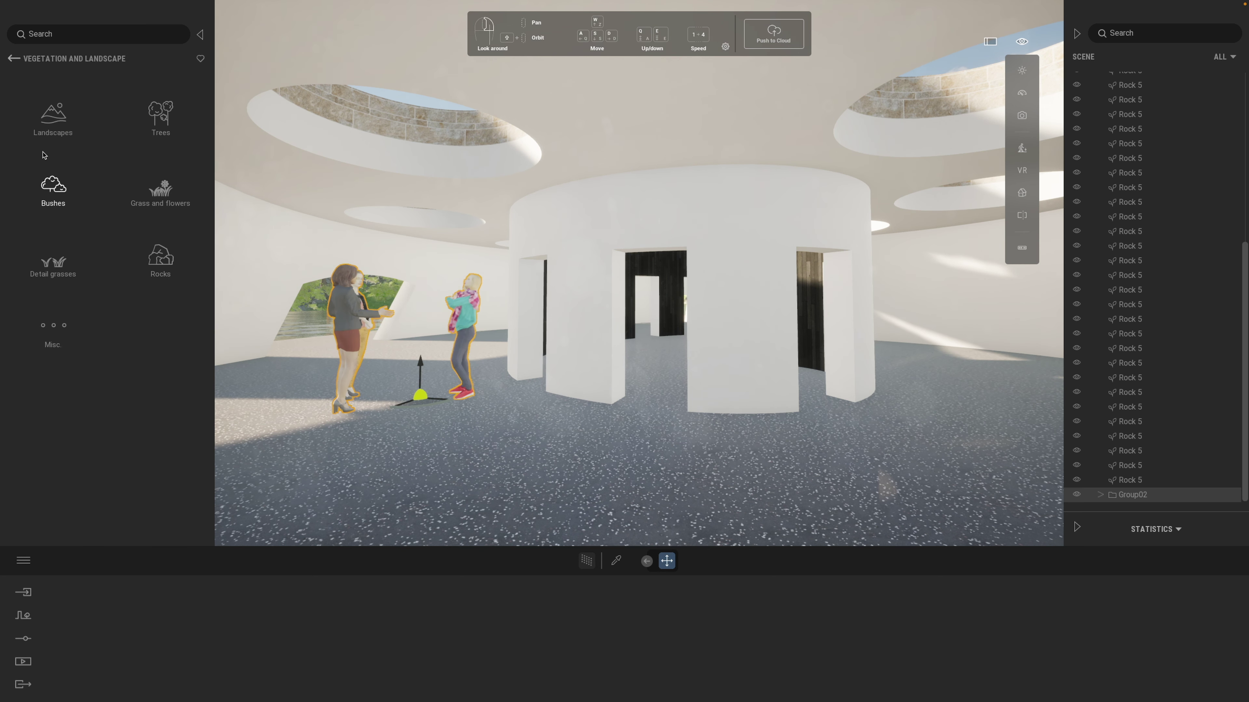
pyautogui.click(13, 58)
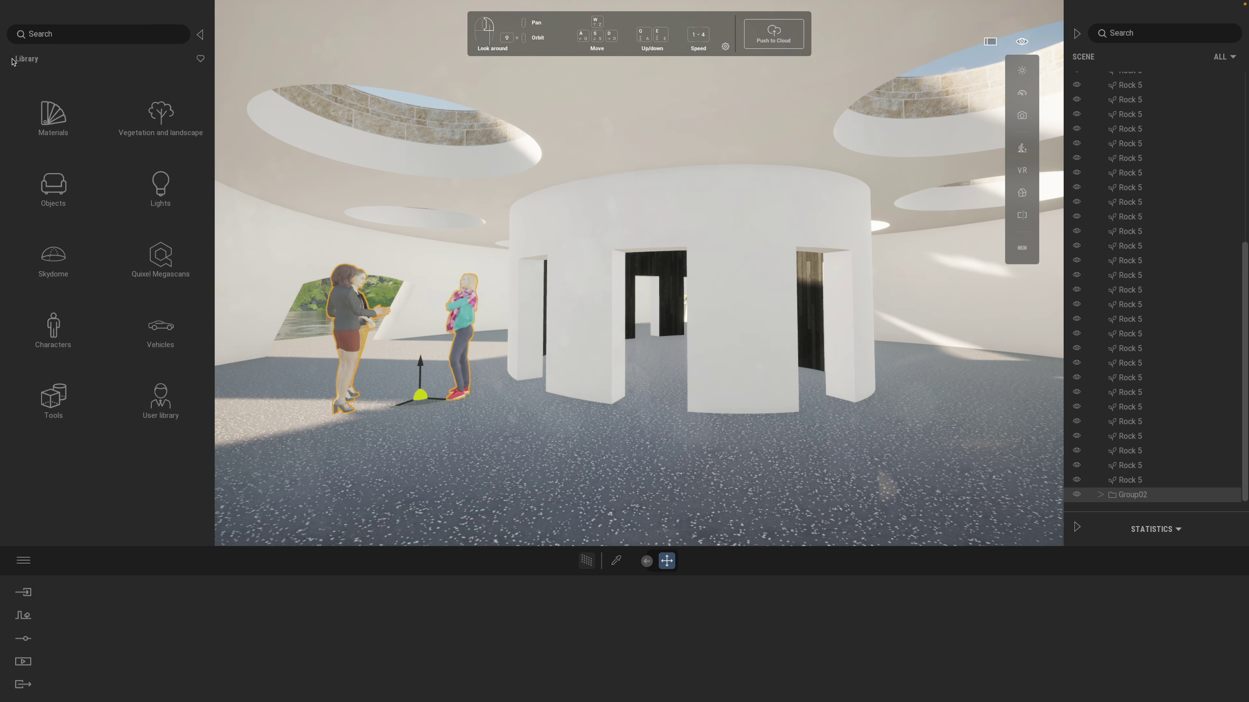
pyautogui.click(53, 327)
pyautogui.click(161, 118)
pyautogui.click(1030, 414)
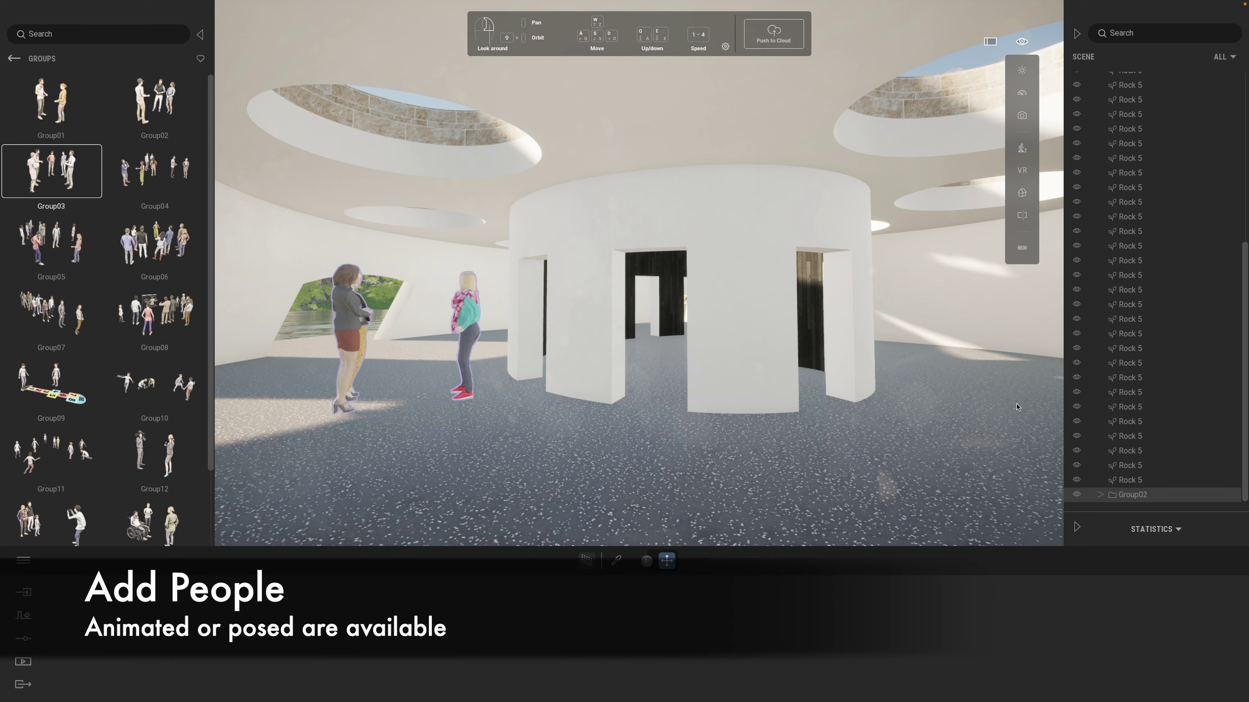
pyautogui.moveTo(1017, 407); pyautogui.dragTo(944, 361)
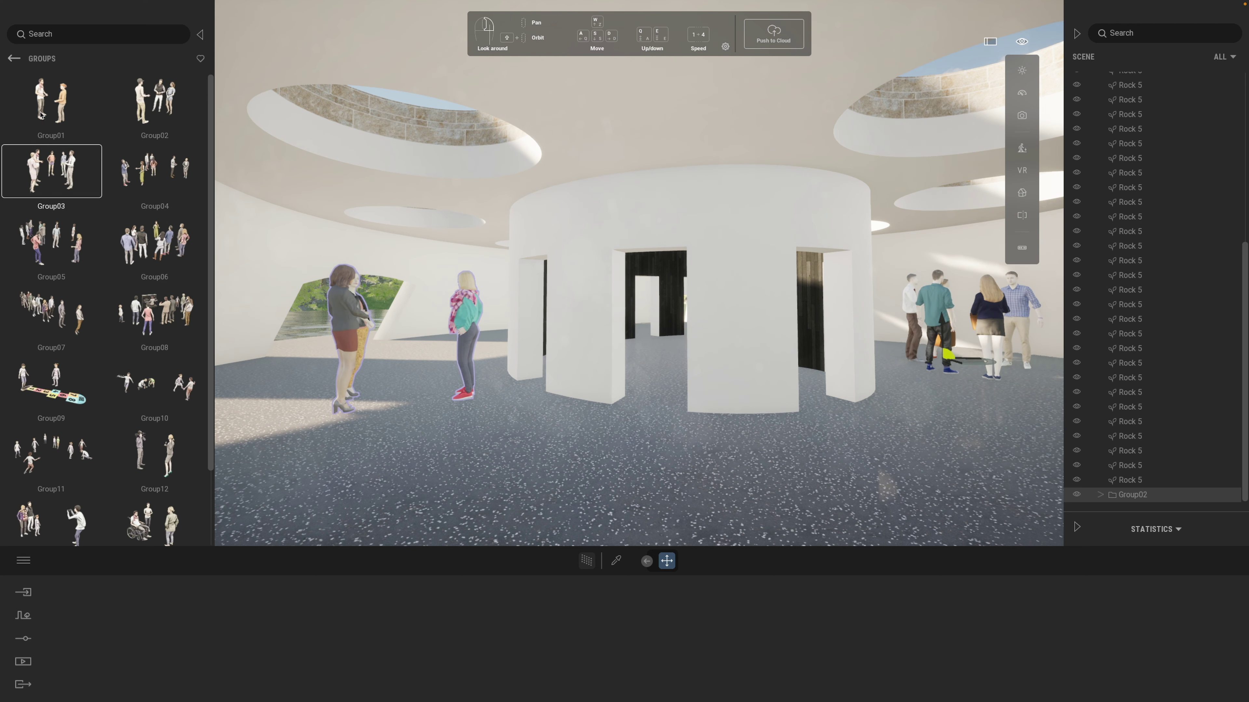
# Place another Group03 of people in the space seen through the central drum's doorway and shift the time of day to warm, low sunlight.
pyautogui.click(654, 349)
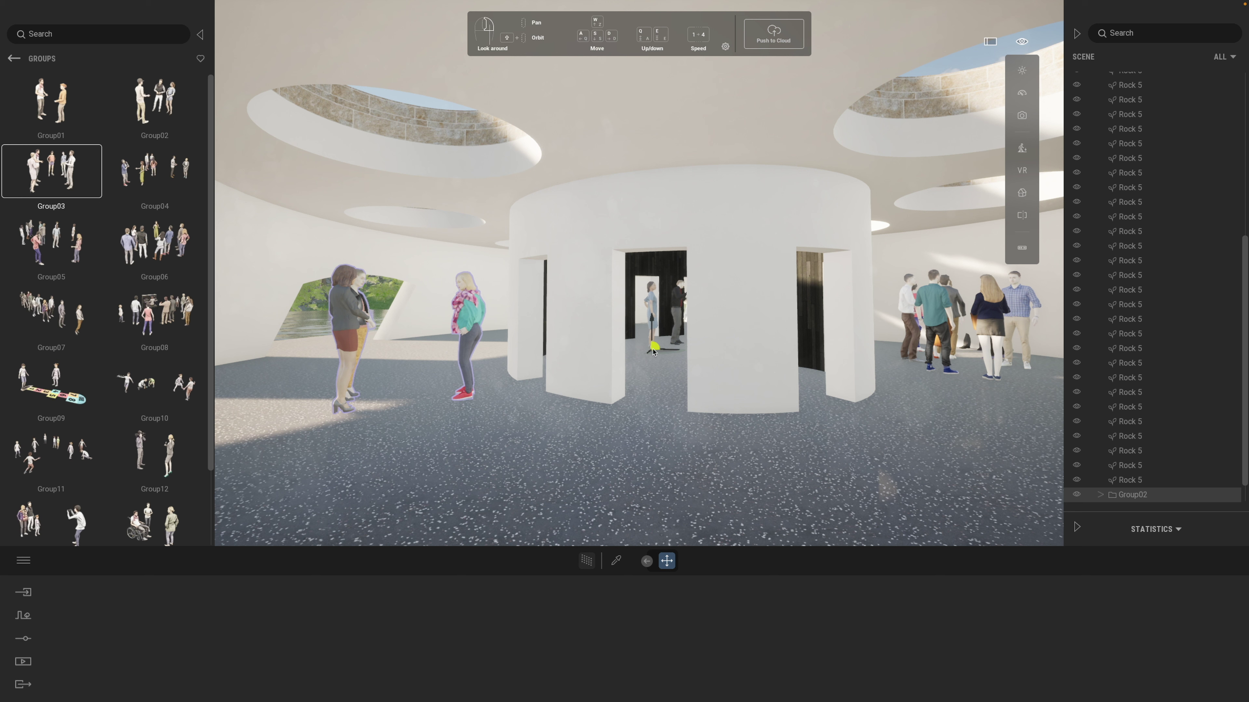
pyautogui.click(1023, 71)
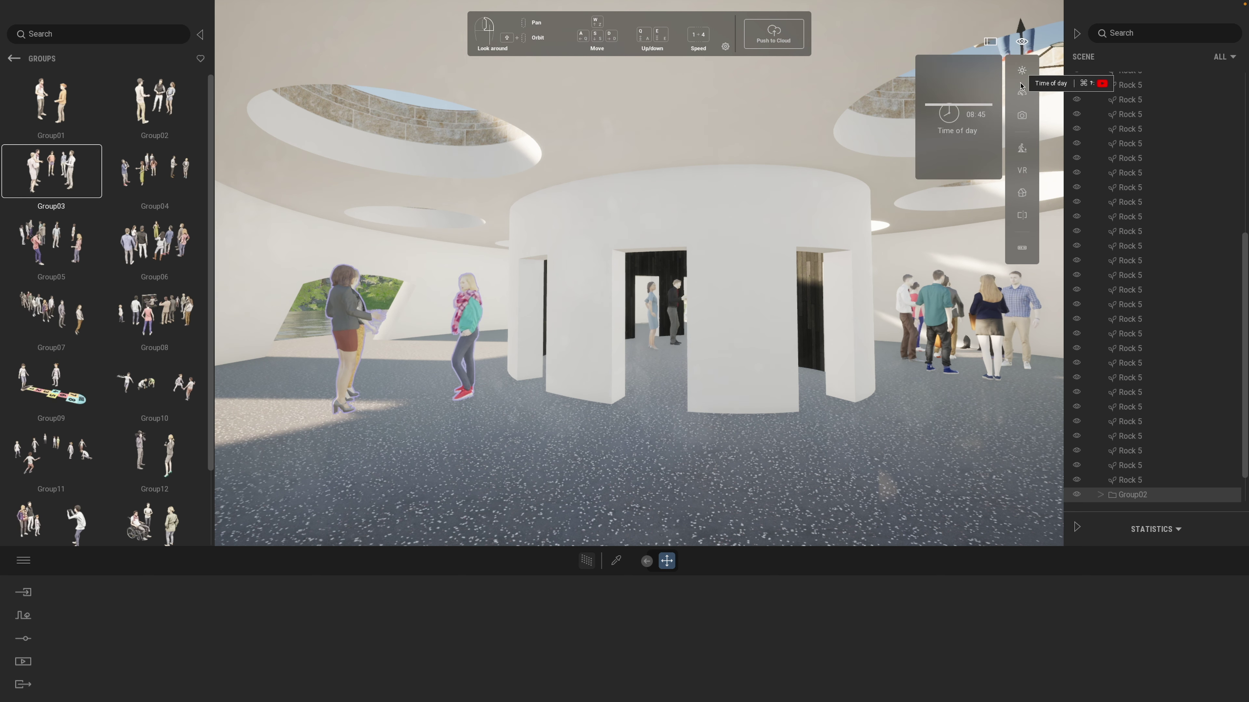
pyautogui.moveTo(949, 90); pyautogui.dragTo(937, 96)
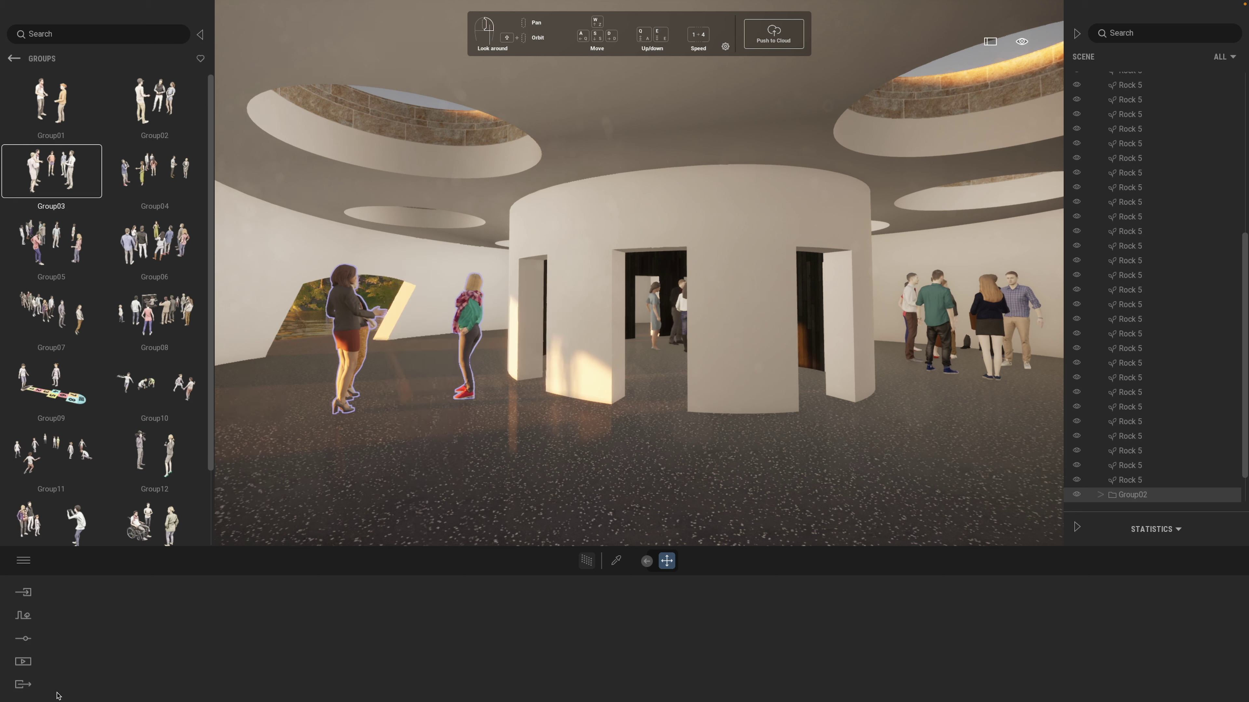
# Create a still image from the current interior view and set its output size to 4K UHD 3840x2160.
pyautogui.click(21, 660)
pyautogui.click(343, 635)
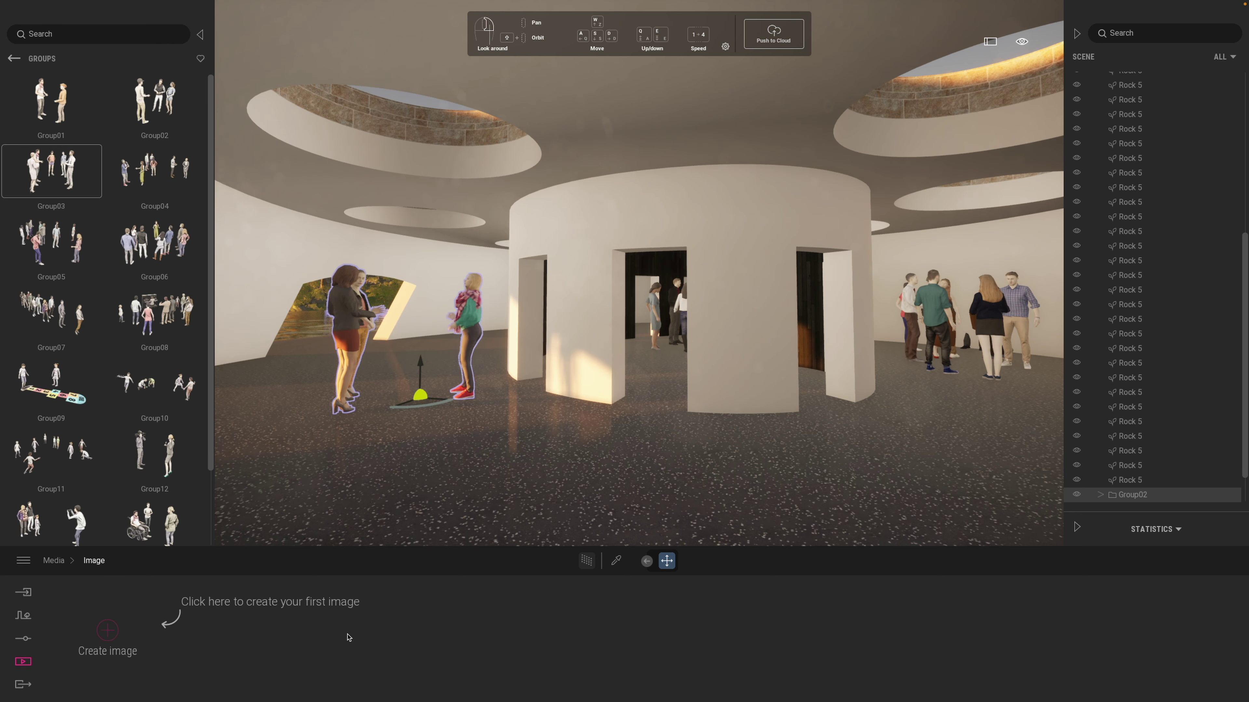
pyautogui.click(112, 632)
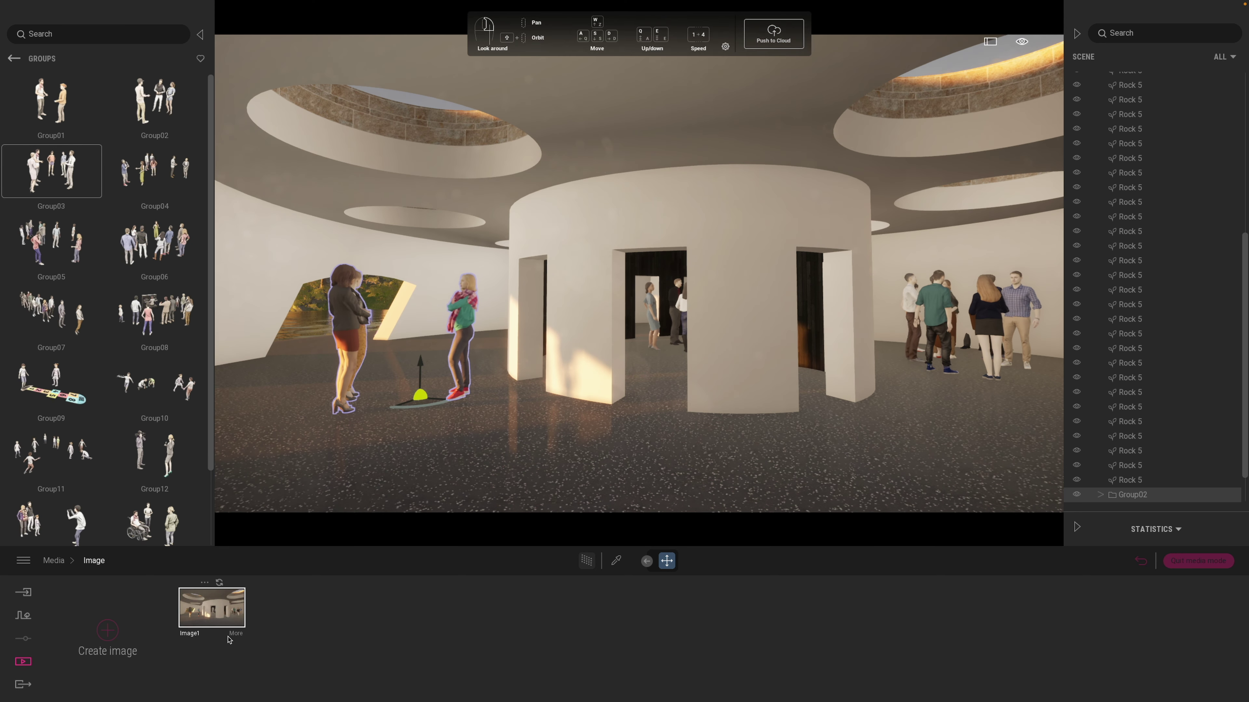
pyautogui.click(236, 634)
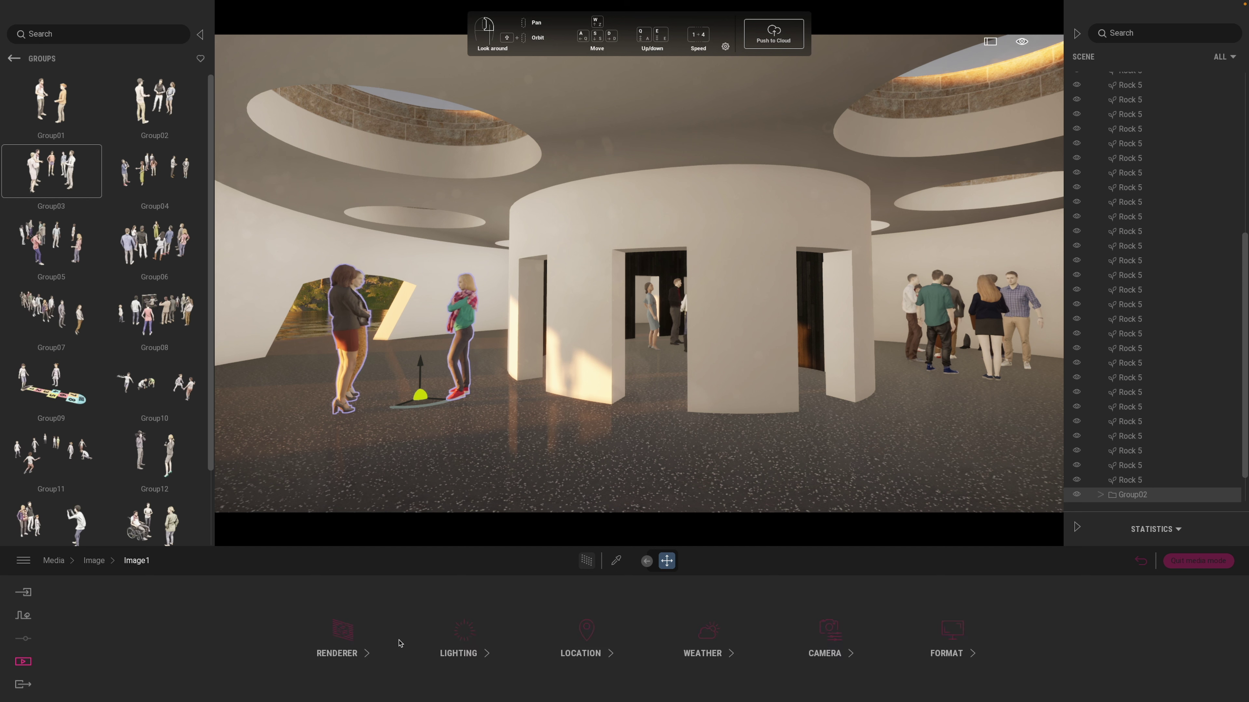
pyautogui.click(944, 635)
pyautogui.click(671, 635)
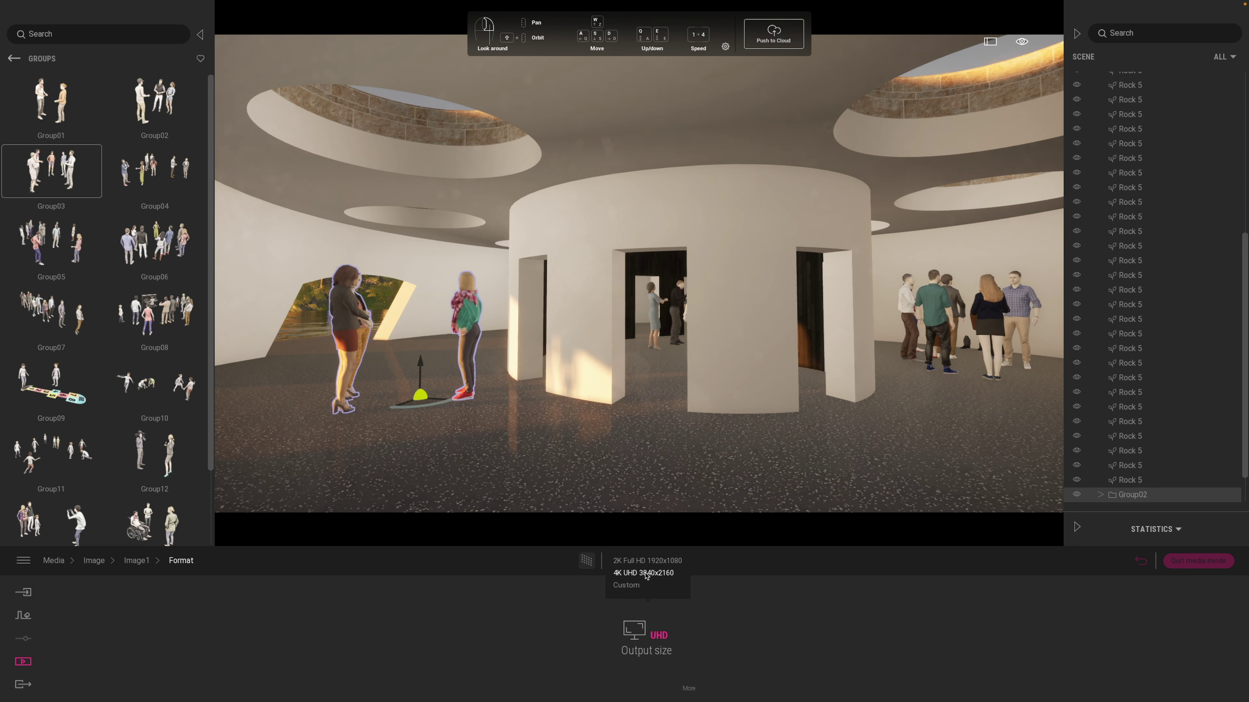
pyautogui.click(141, 562)
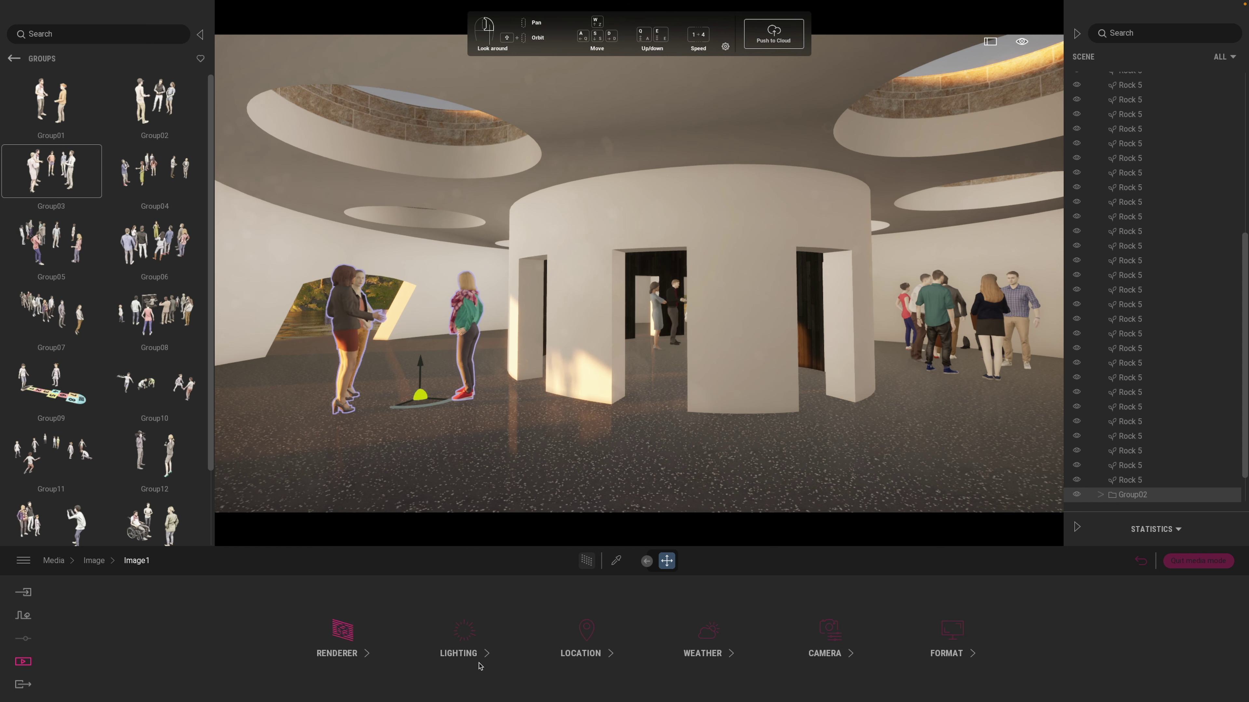
# Set the image camera's vignetting to 69% and turn on parallelism.
pyautogui.click(831, 635)
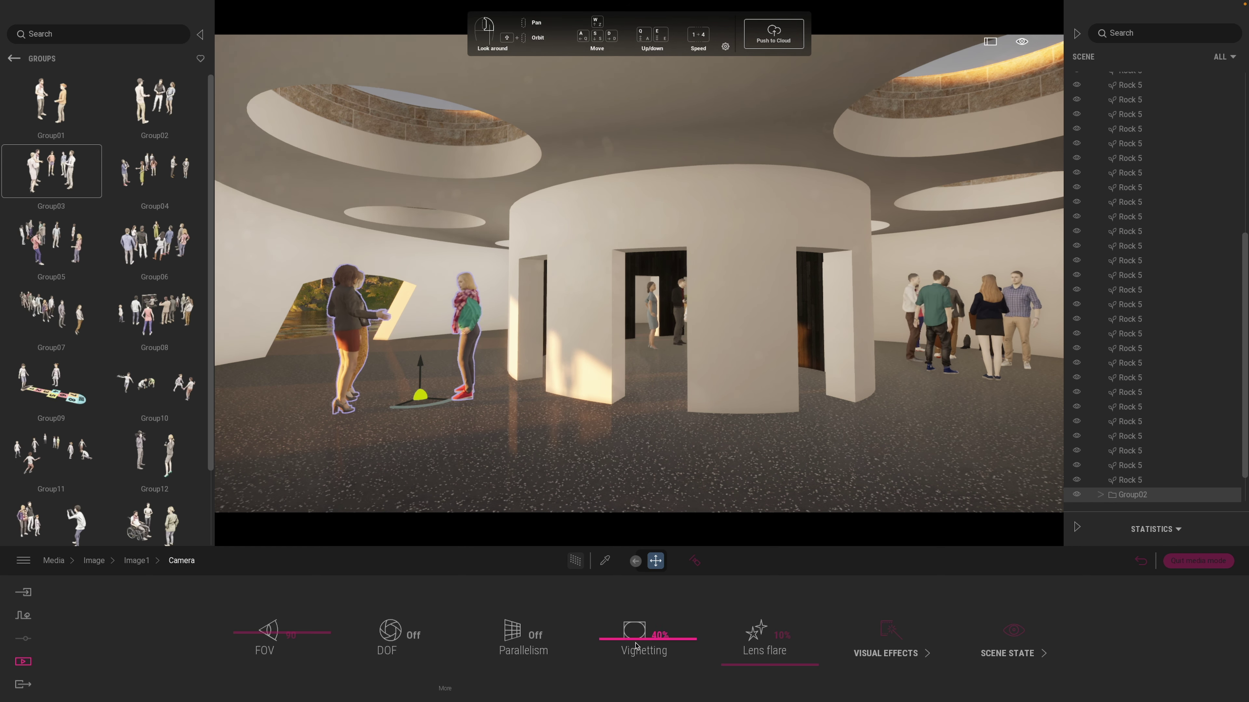
pyautogui.moveTo(616, 646); pyautogui.dragTo(613, 610)
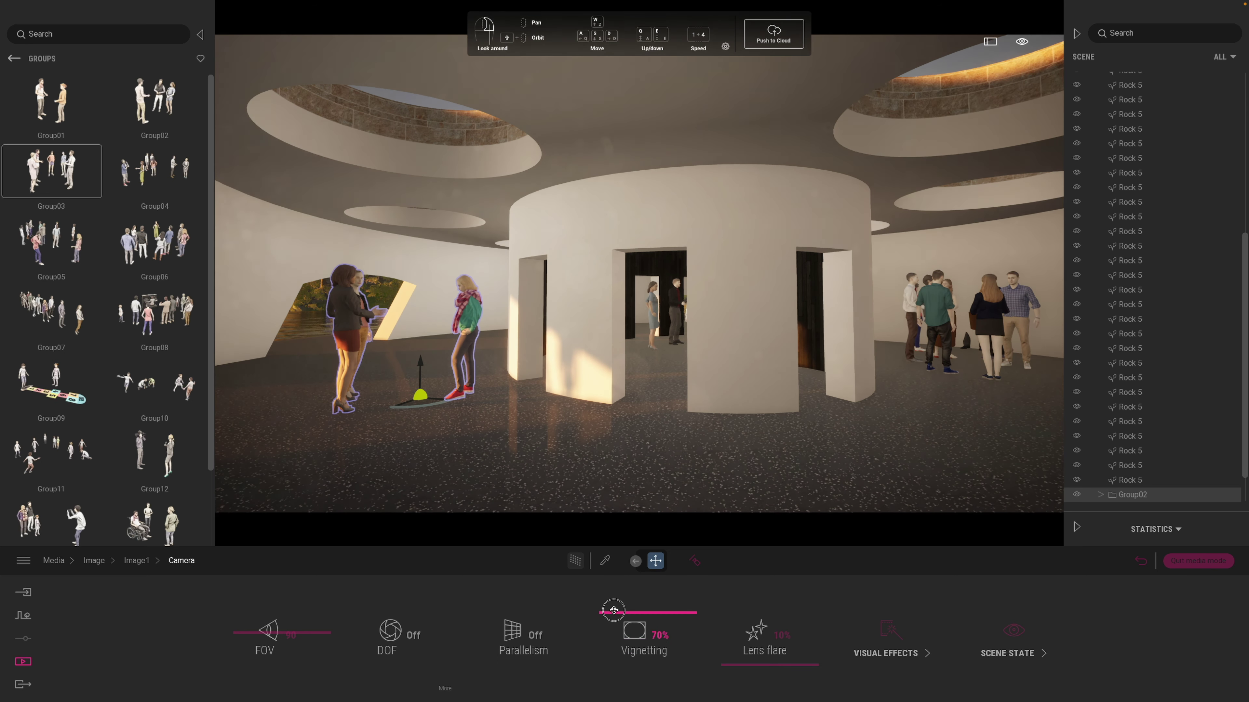
pyautogui.click(536, 635)
# Turn on the image camera's depth of field and increase its focus distance to sharpen the people and the central drum.
pyautogui.click(409, 637)
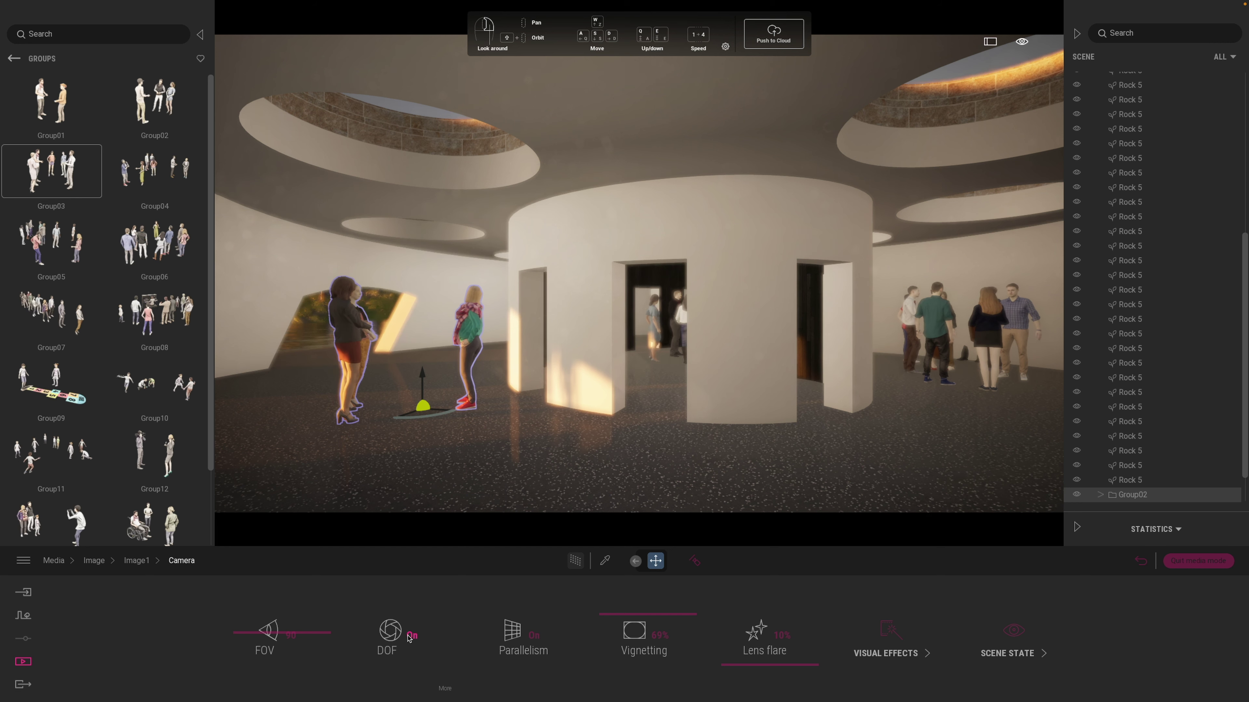
pyautogui.click(446, 689)
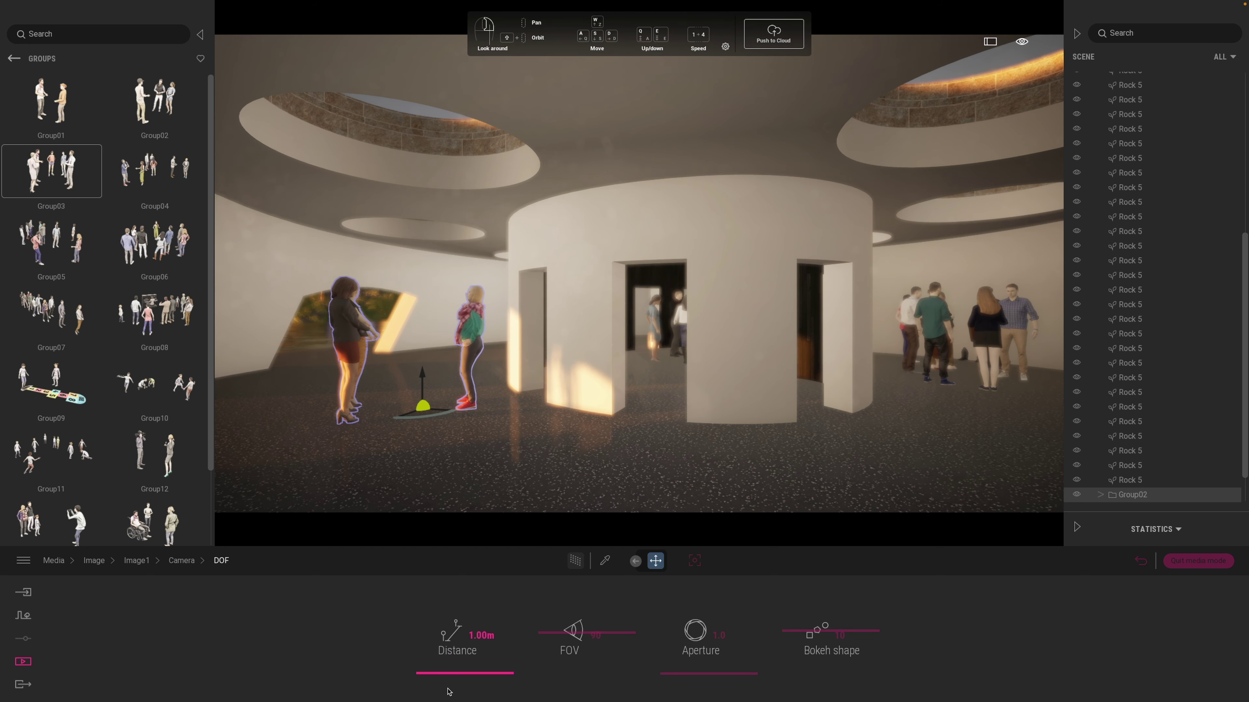
pyautogui.moveTo(462, 670); pyautogui.dragTo(467, 664)
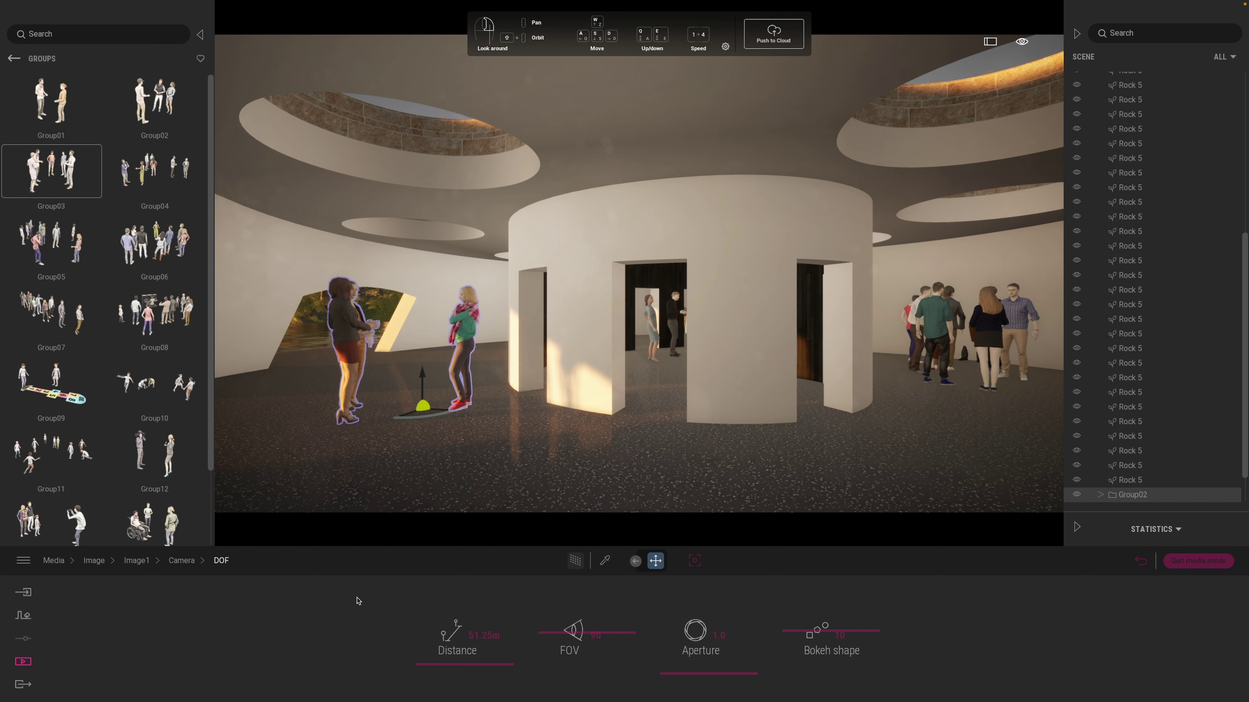
pyautogui.click(175, 564)
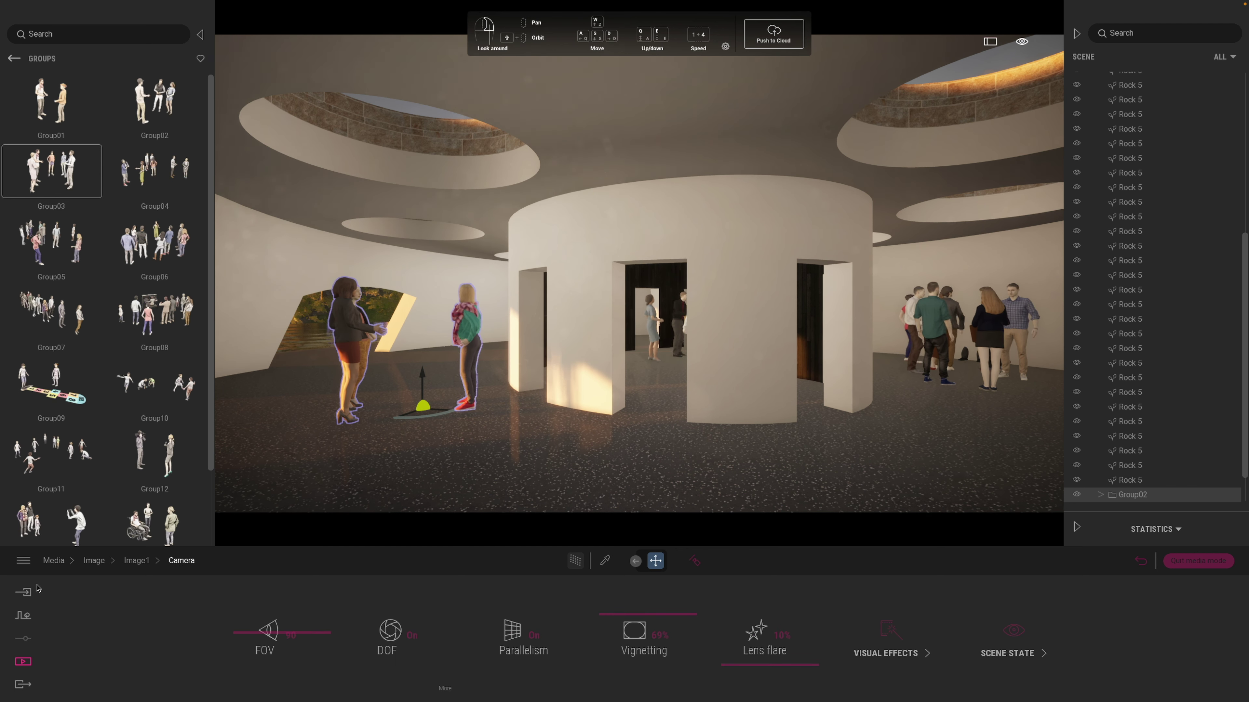
# Apply the High quality preset for desktop rendering in the preferences.
pyautogui.click(24, 562)
pyautogui.click(49, 525)
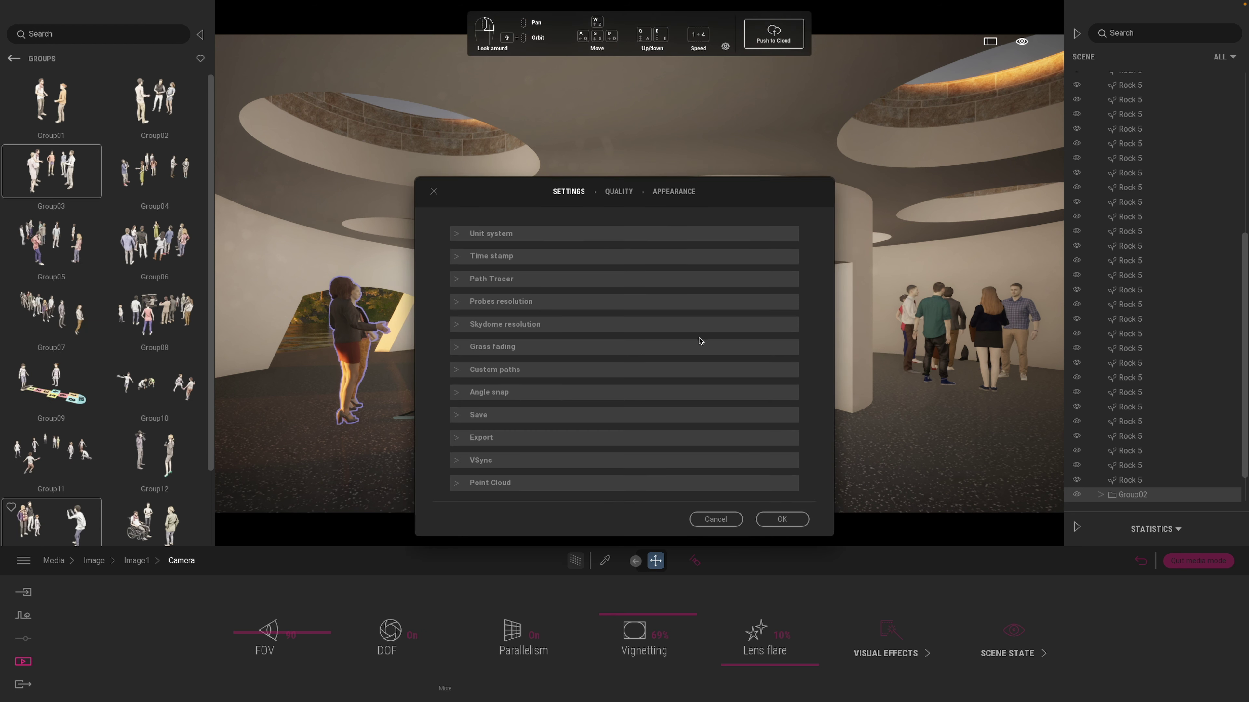
pyautogui.click(618, 192)
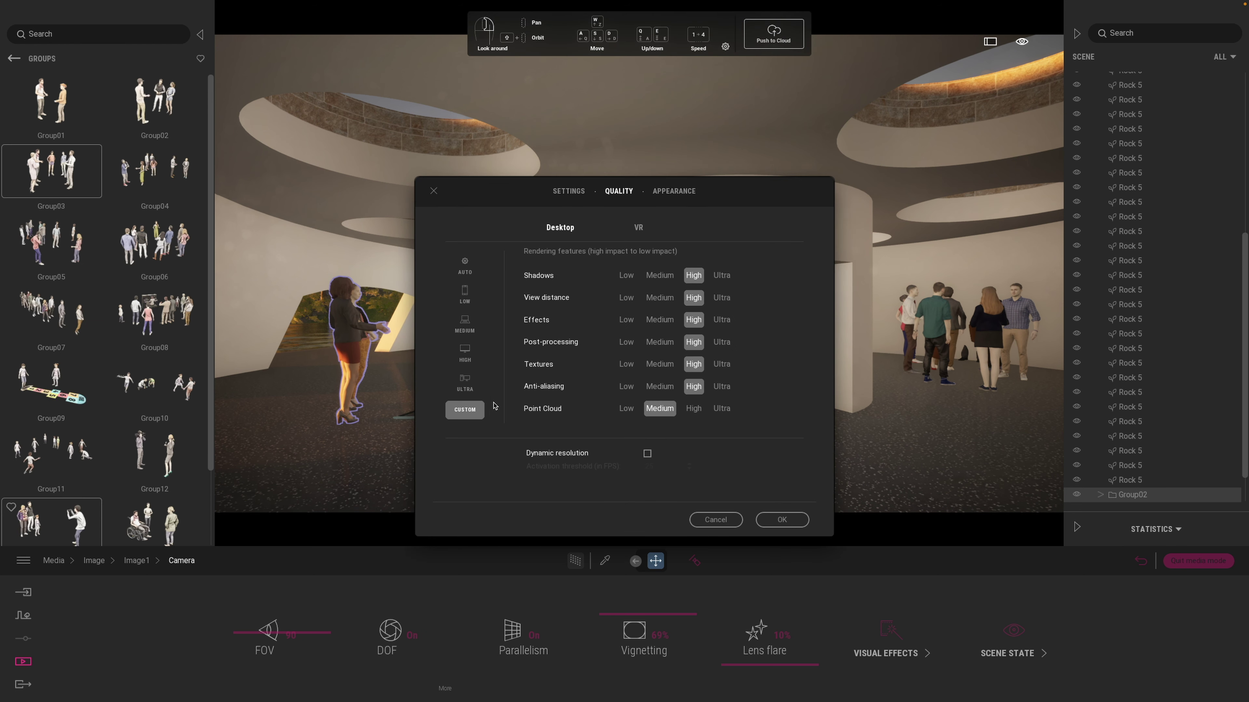
pyautogui.click(471, 390)
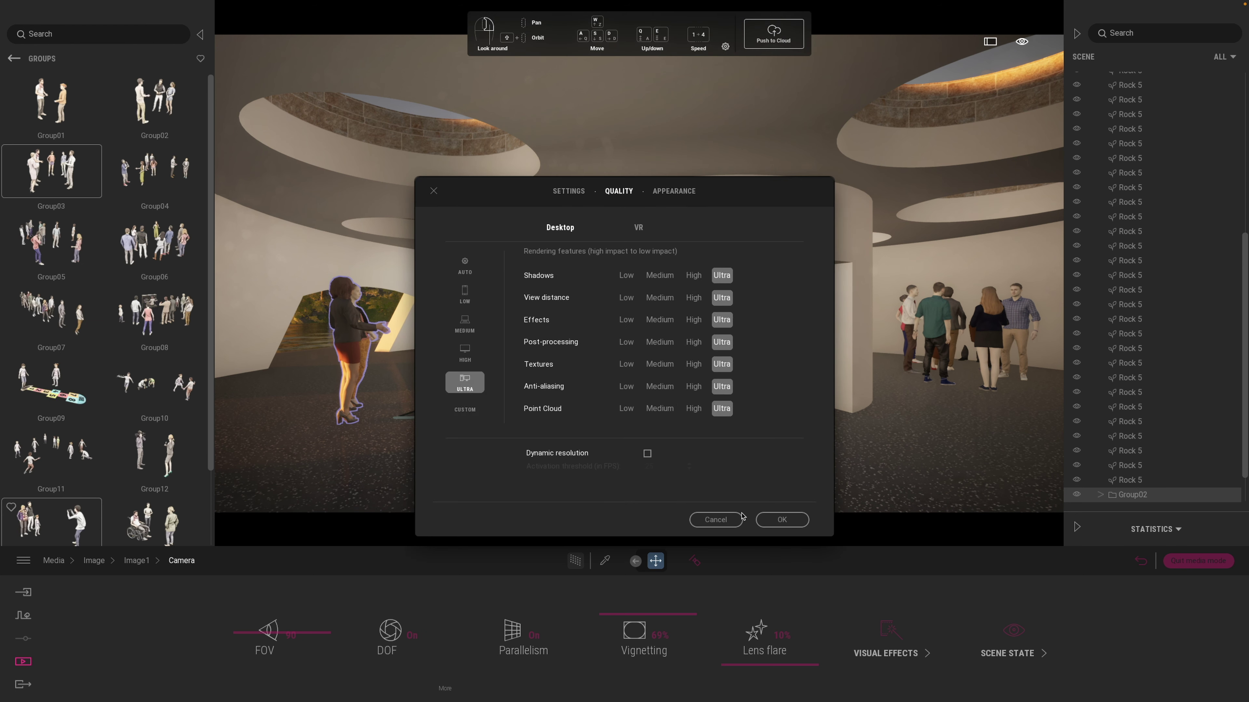
pyautogui.click(462, 354)
pyautogui.click(779, 523)
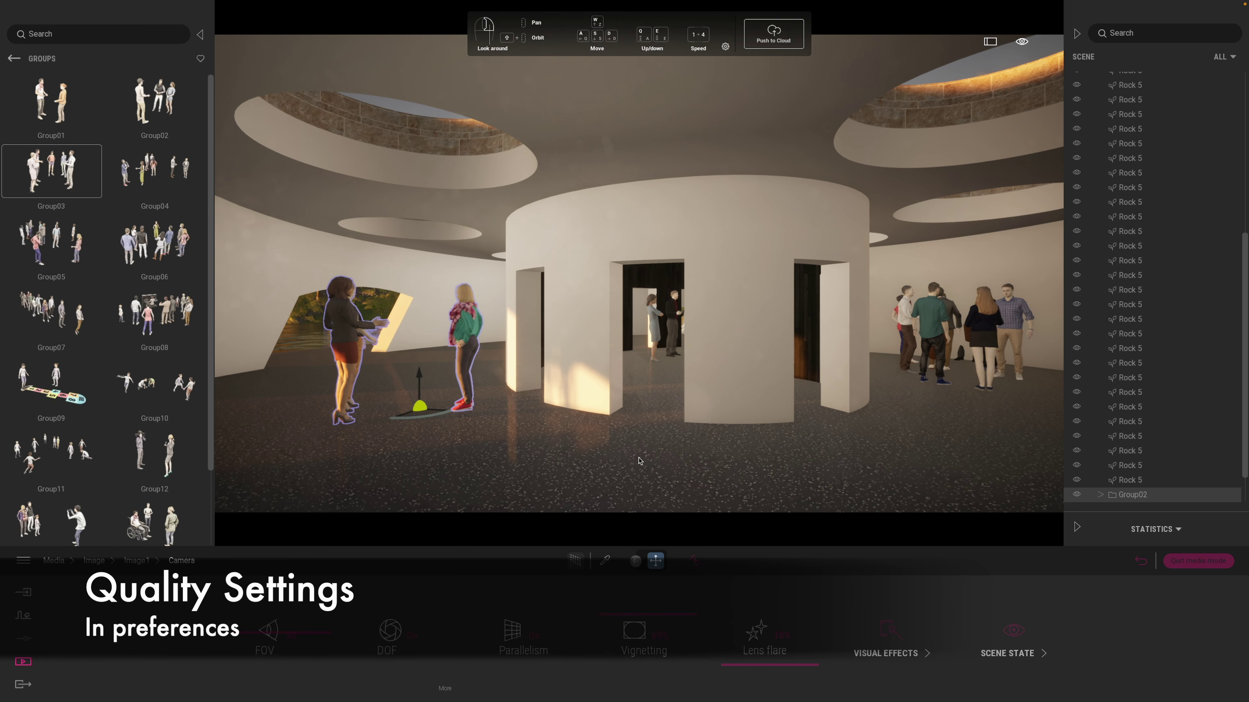
# Pull the camera back to frame the interior between the sides of the wall opening and update Image1 with this view.
pyautogui.press('XF86AudioRaiseVolume')
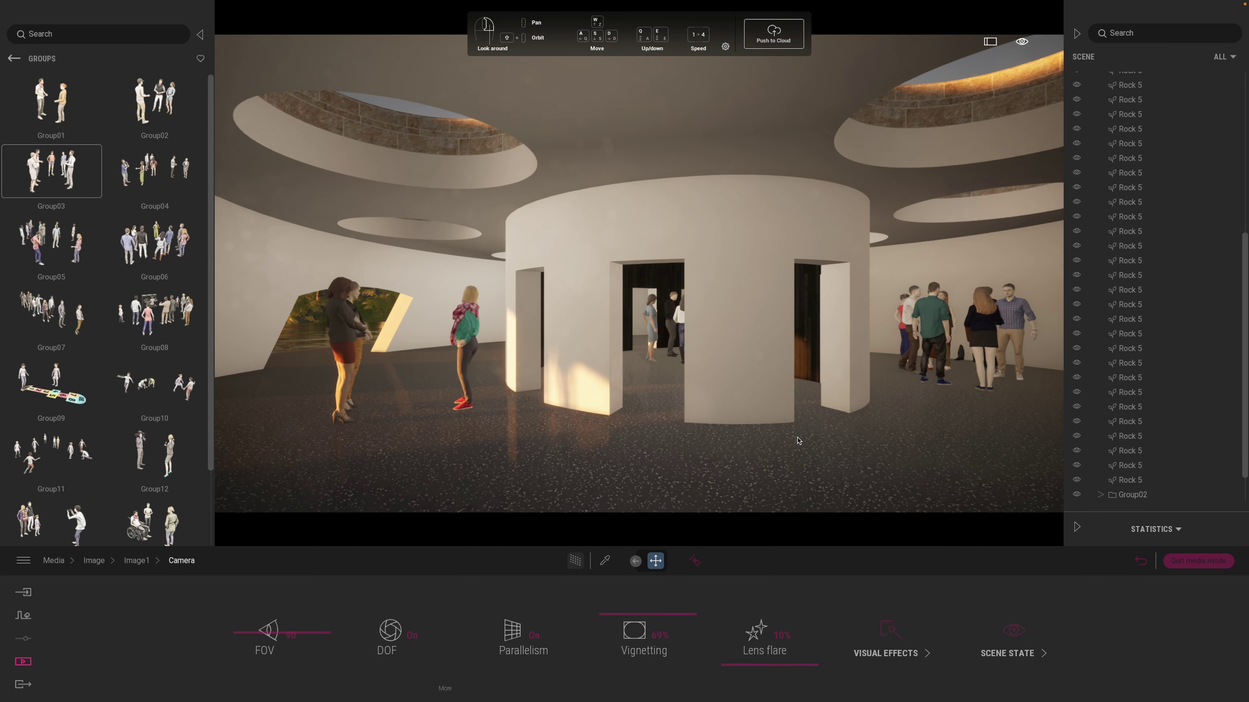
pyautogui.scroll(-5, 797, 440)
pyautogui.scroll(1, 796, 436)
pyautogui.click(1140, 561)
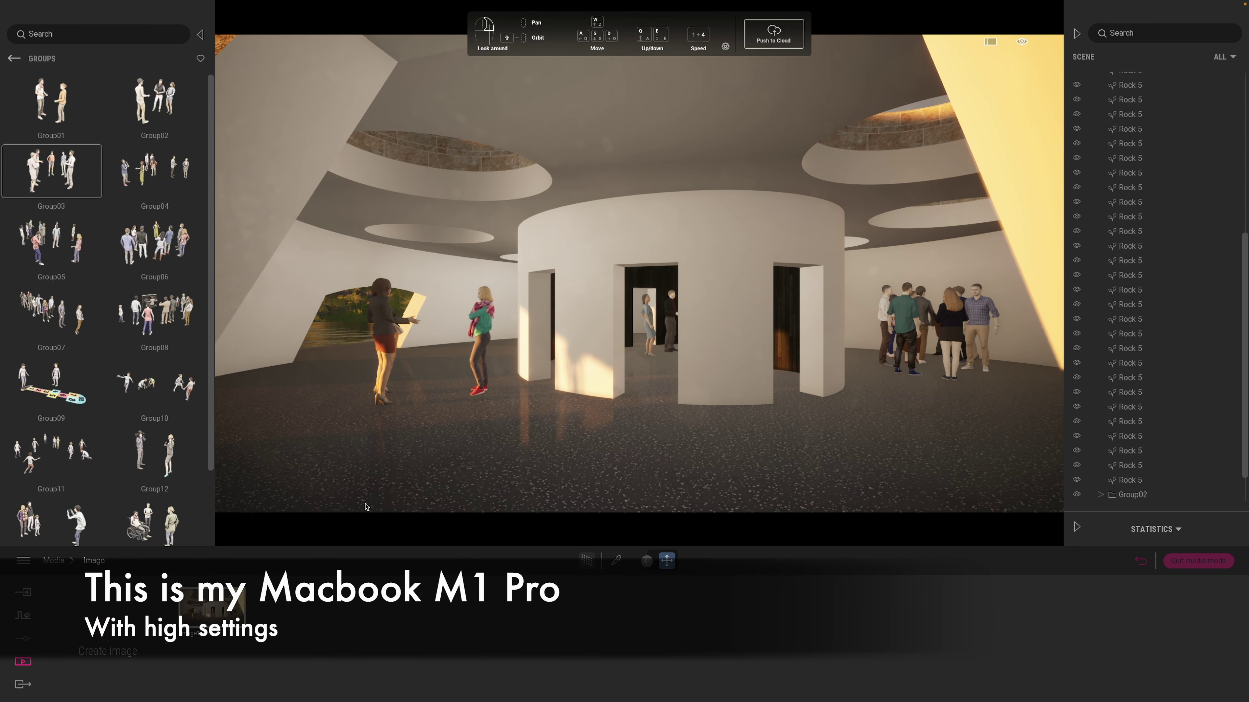
# Place the Group04 people on the outdoor terrace in front of the curved wing's openings, beside the tapered round building.
pyautogui.scroll(-10, 398, 501)
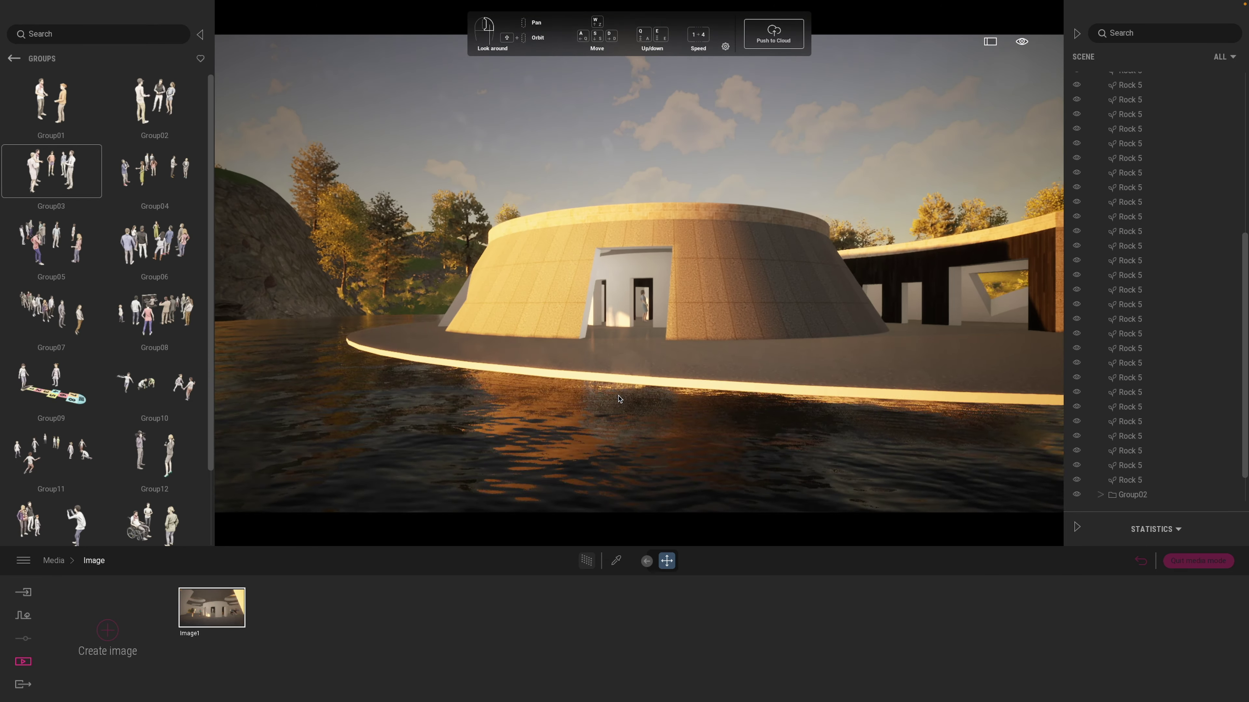
pyautogui.scroll(5, 619, 399)
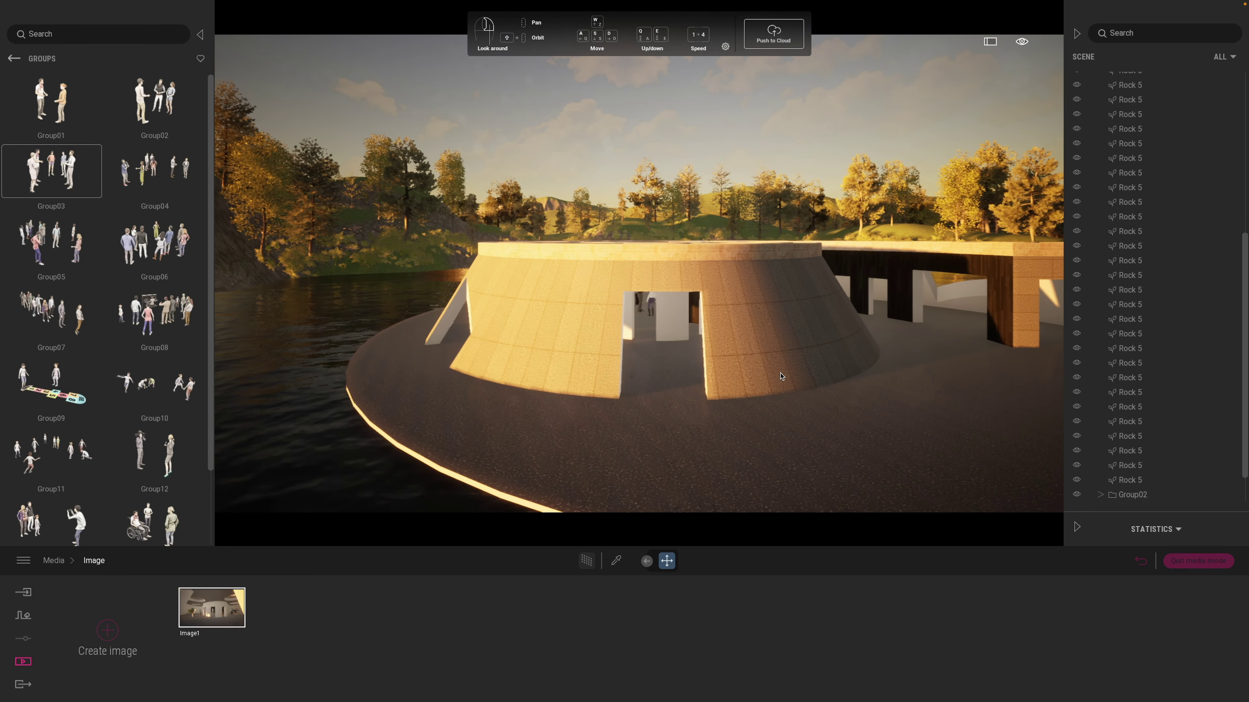
pyautogui.scroll(-5, 783, 376)
pyautogui.click(168, 171)
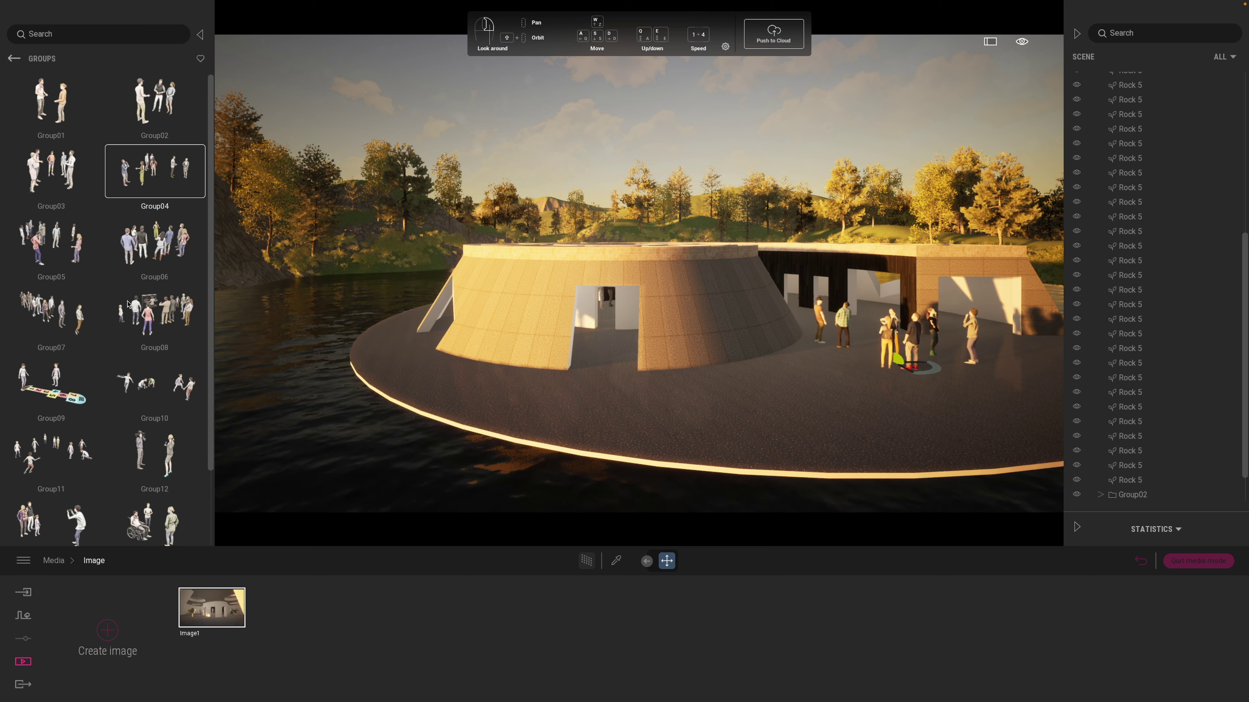
# Place the Group10 playing figures on the open terrace between the tapered building and the lake edge.
pyautogui.click(144, 388)
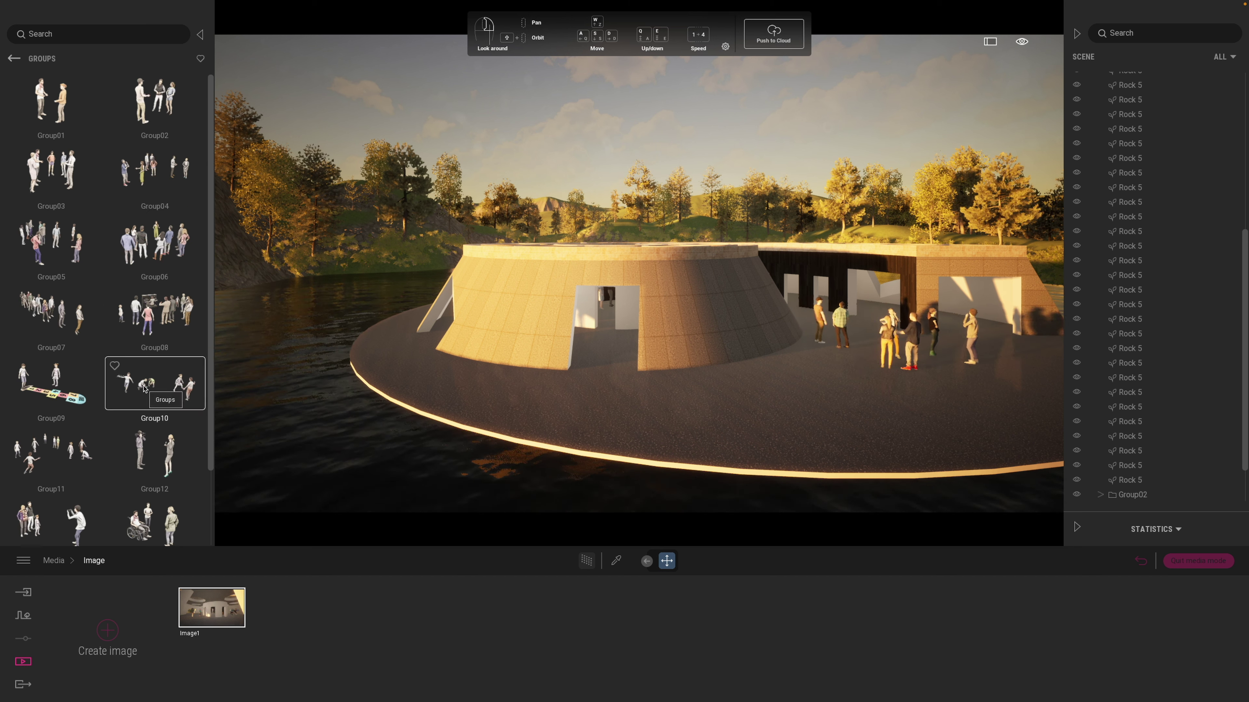
pyautogui.click(693, 419)
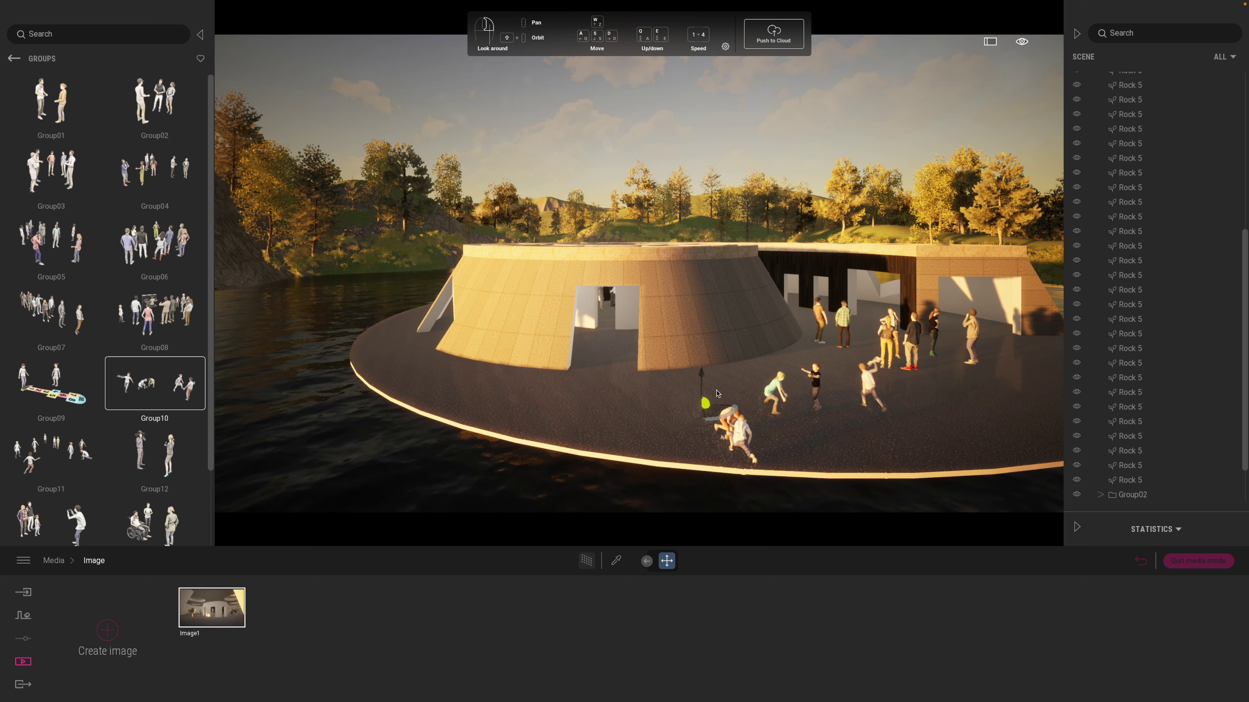
pyautogui.moveTo(694, 384); pyautogui.dragTo(736, 397)
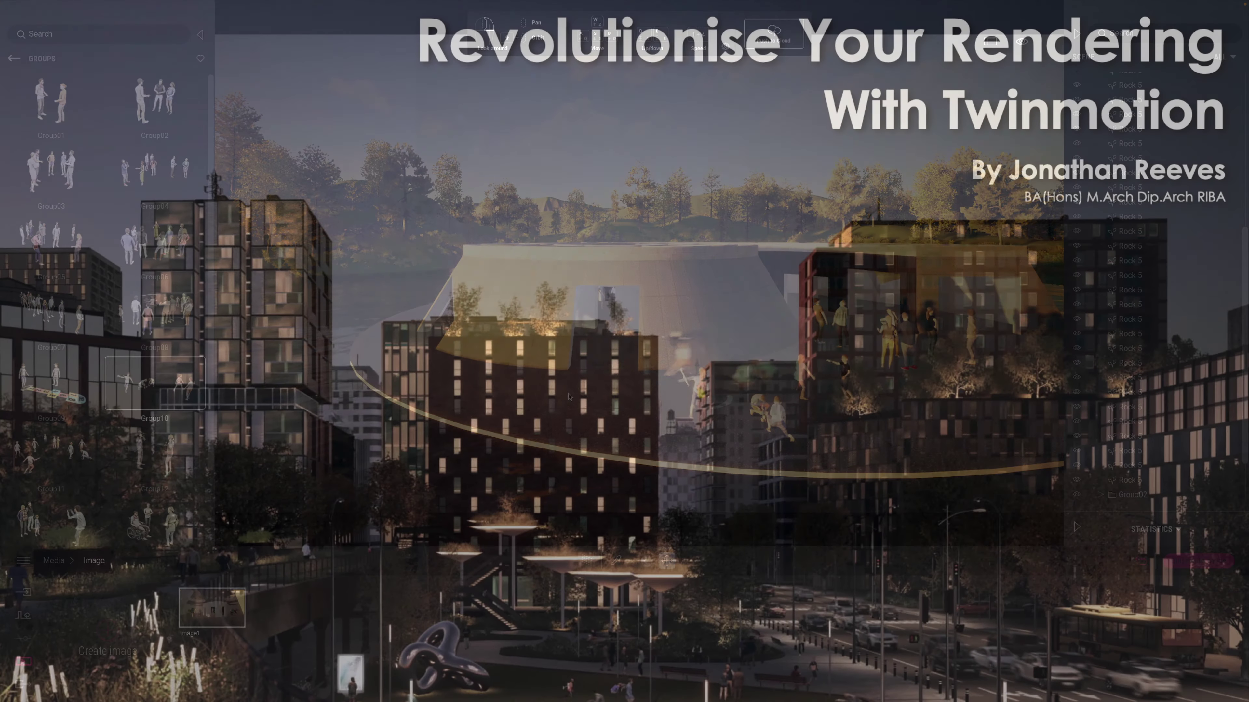
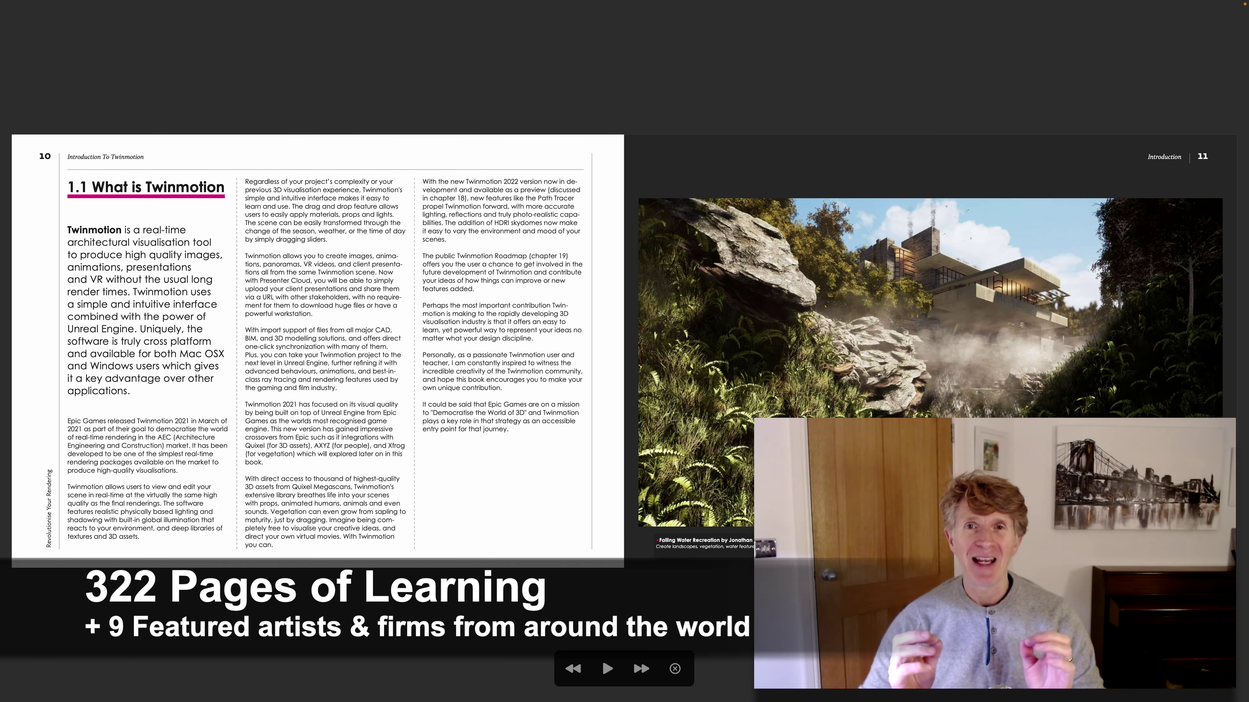
pyautogui.press('Right')
pyautogui.press('Right')
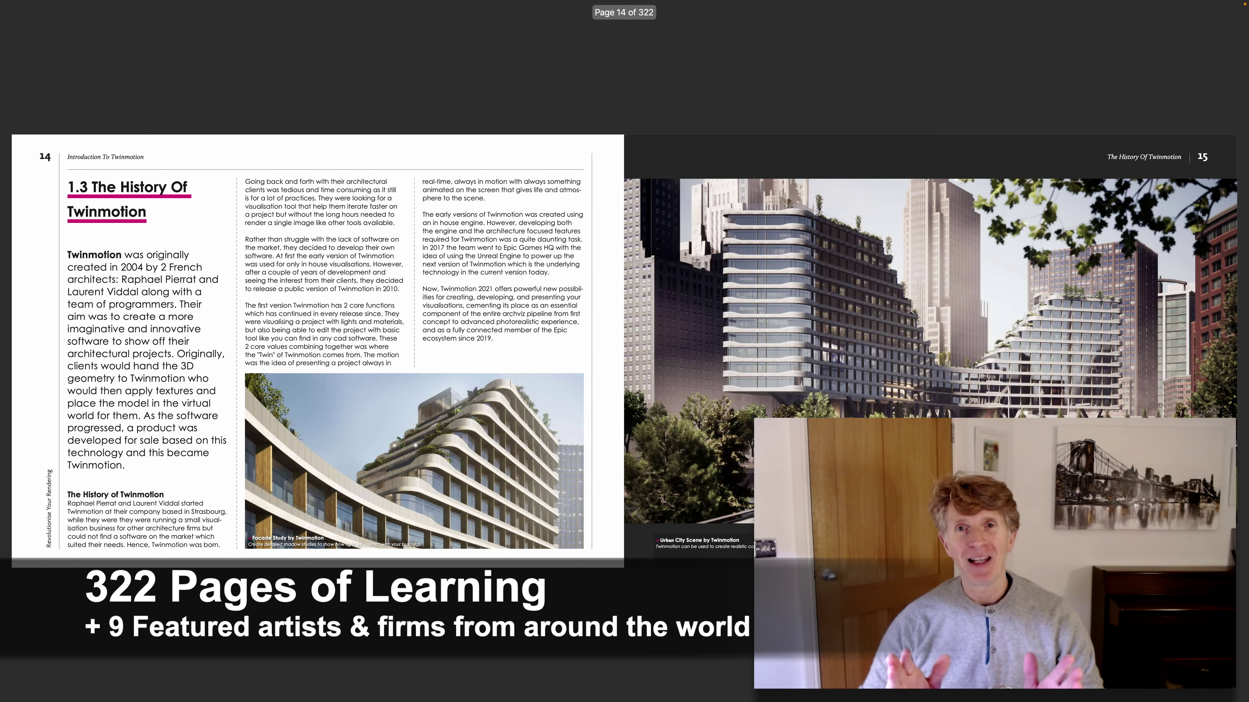
pyautogui.press('Right')
pyautogui.press('Right')
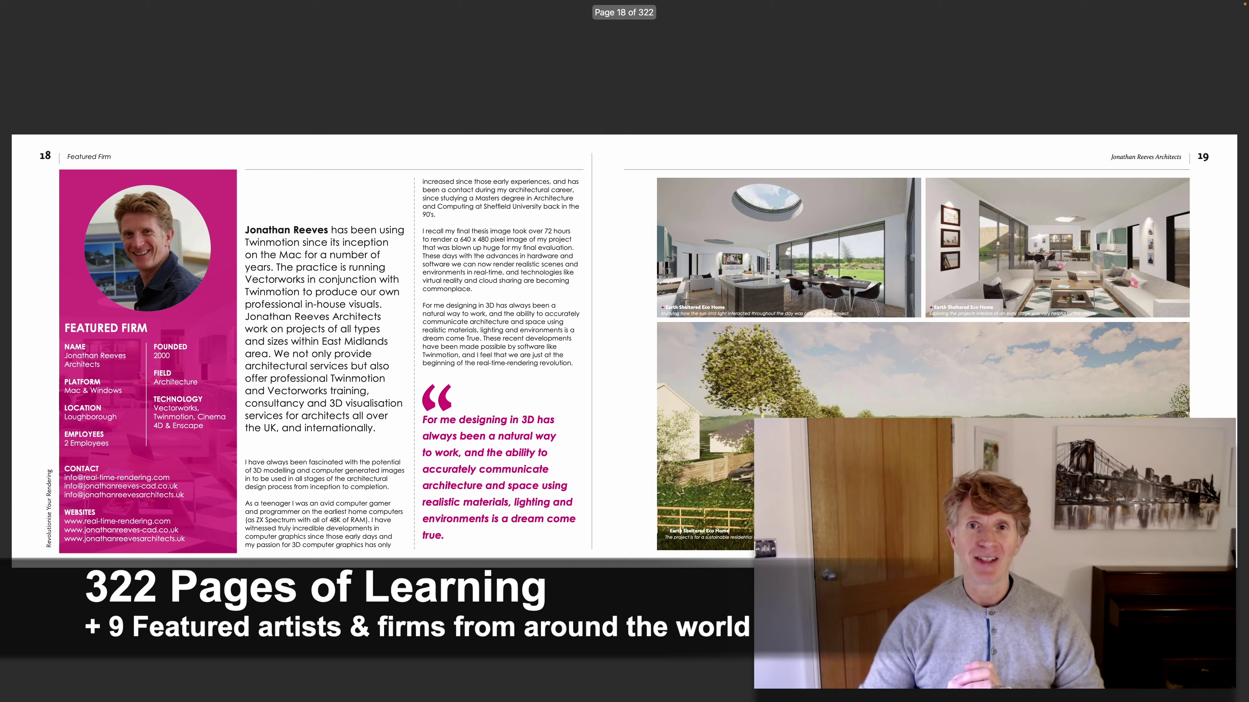
pyautogui.press('Right')
pyautogui.press('Right')
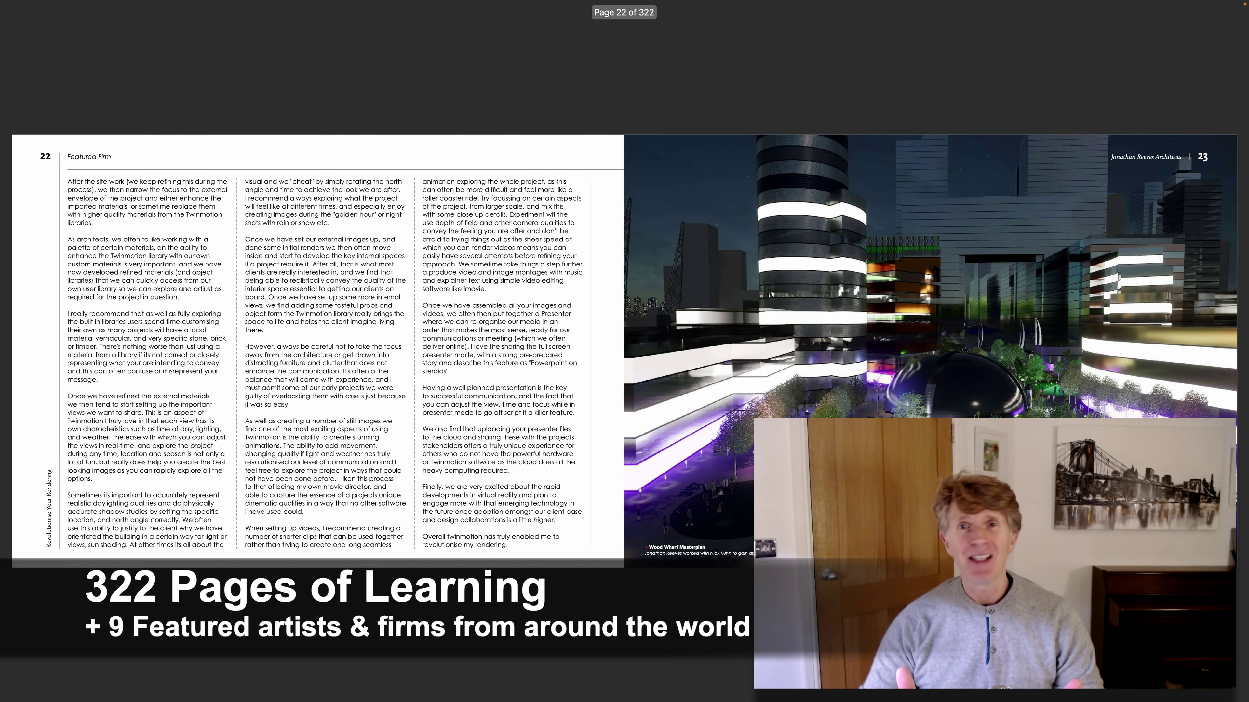
pyautogui.press('Right')
pyautogui.press('Right')
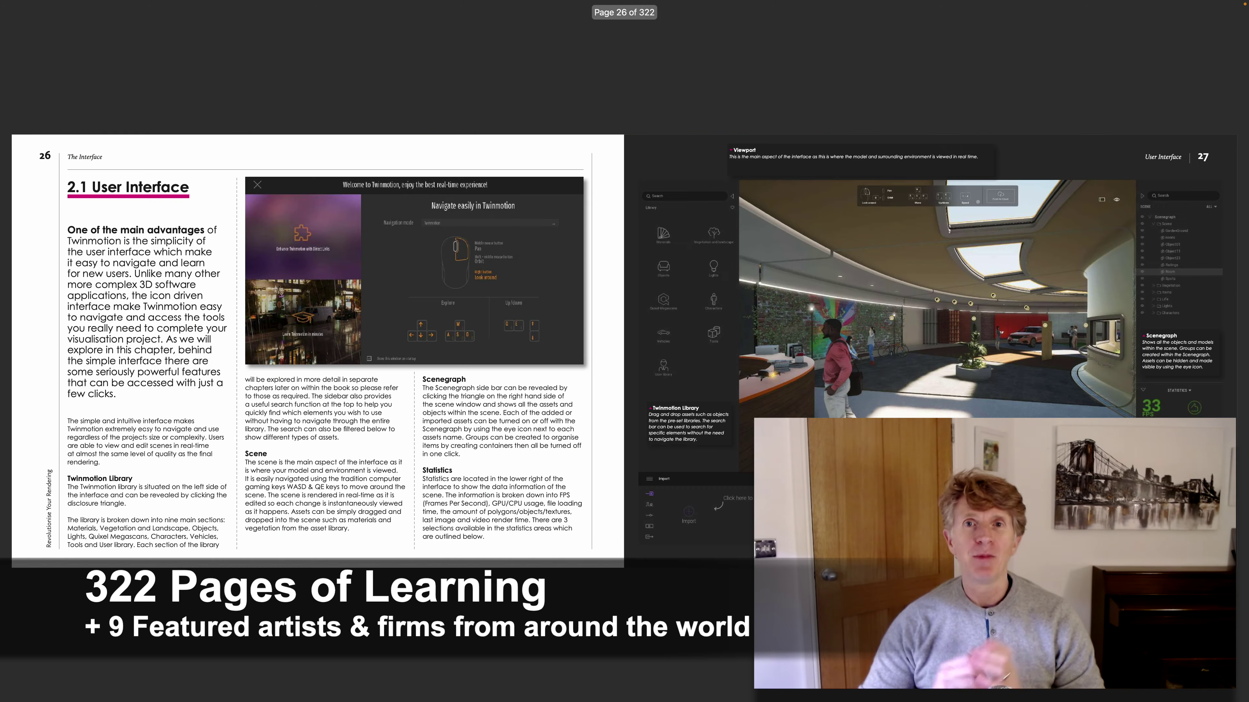
pyautogui.press('Right')
pyautogui.press('Right')
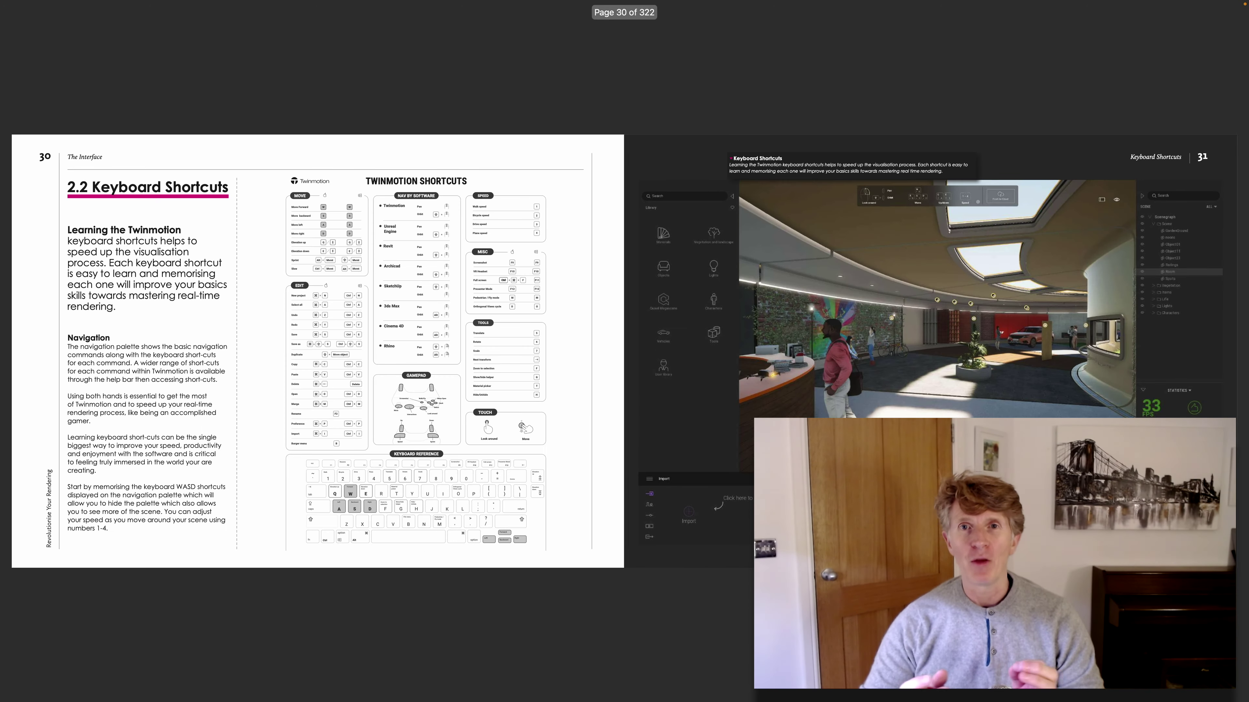
pyautogui.press('Right')
pyautogui.press('Right')
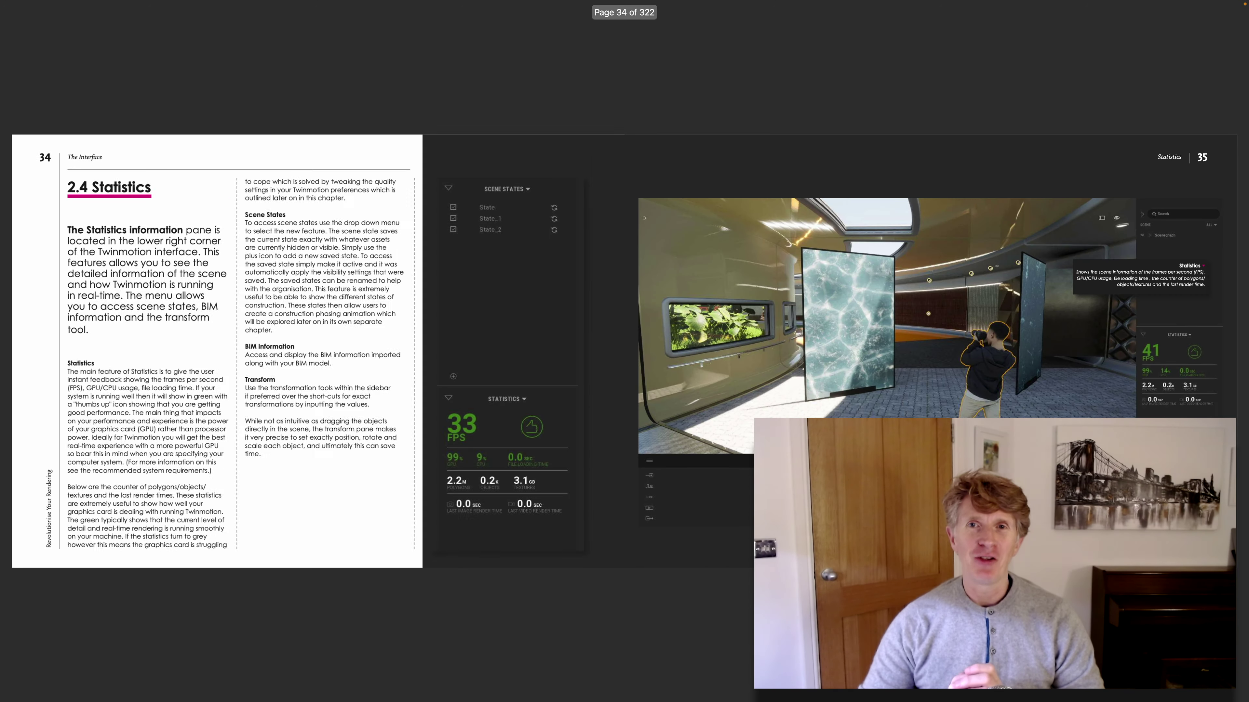
pyautogui.press('Right')
pyautogui.press('Right')
pyautogui.press('Right')
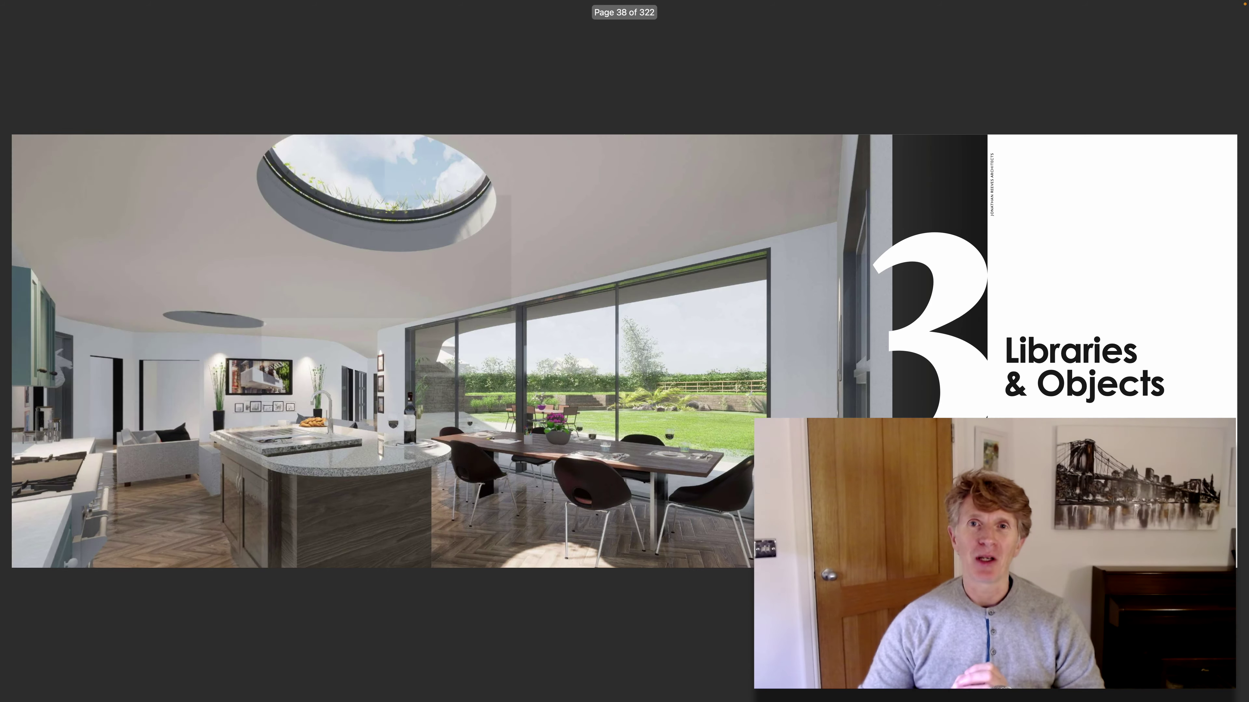
pyautogui.press('Right')
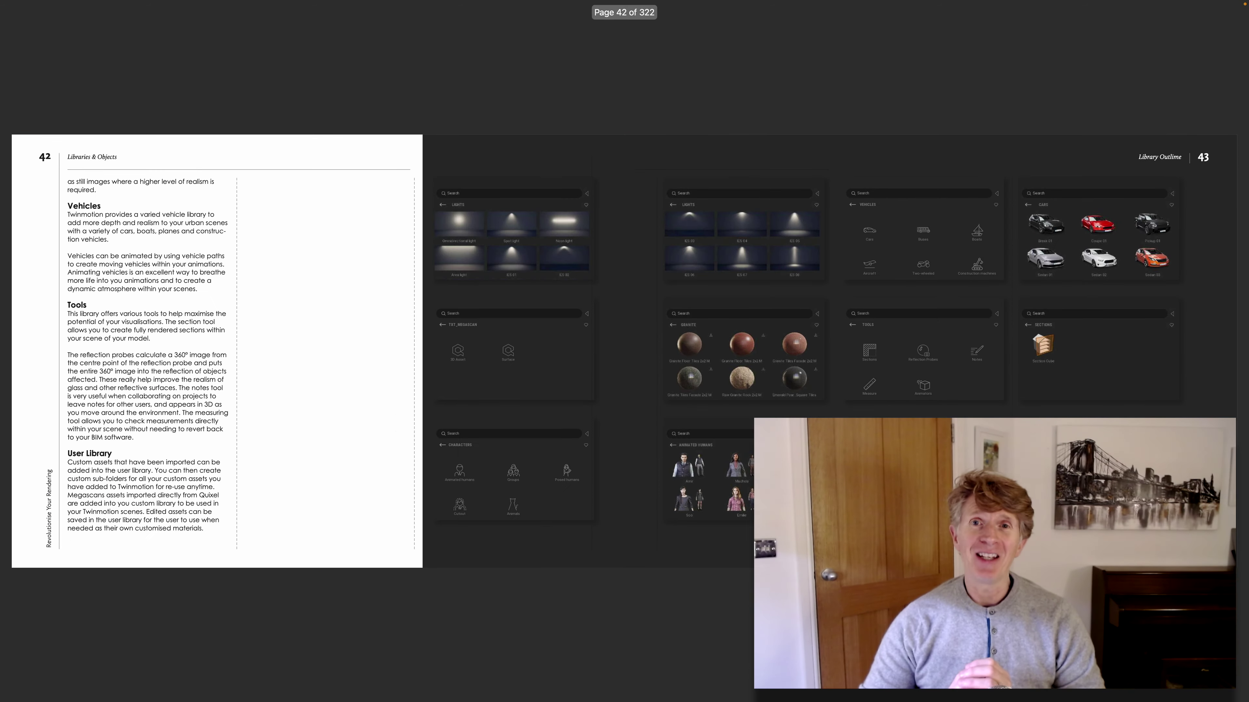
pyautogui.press('Right')
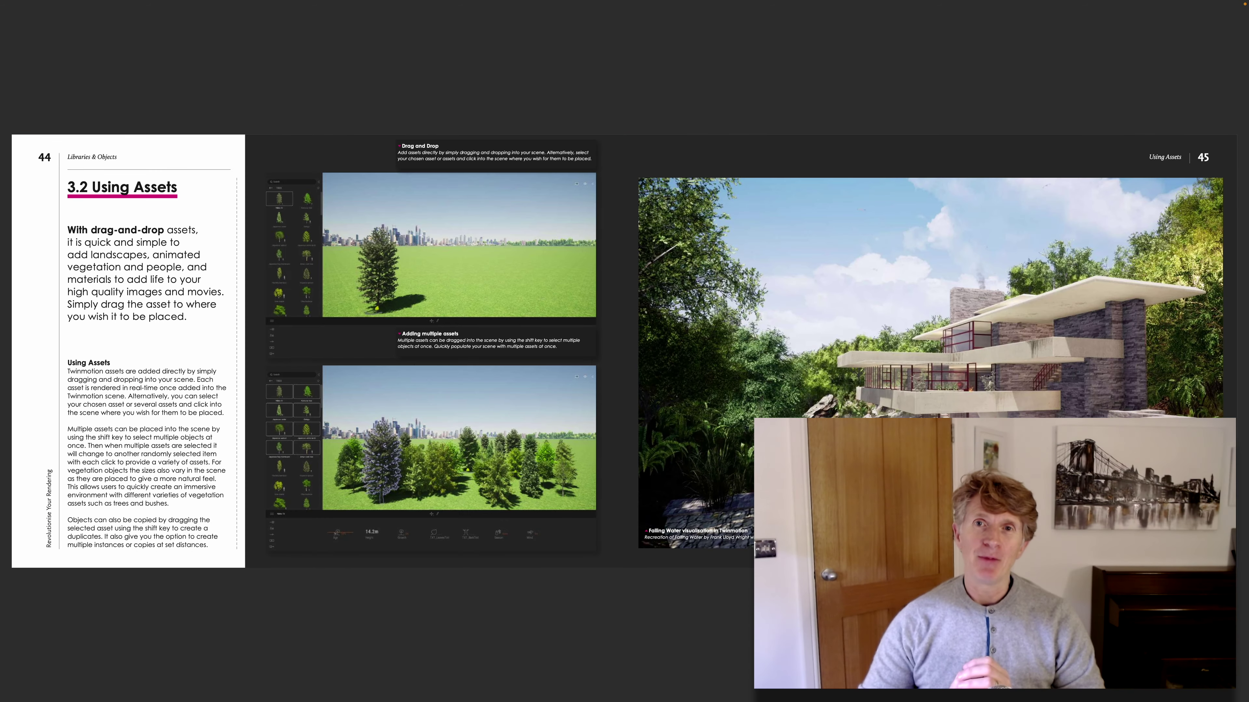
pyautogui.press('Right')
pyautogui.press('Right')
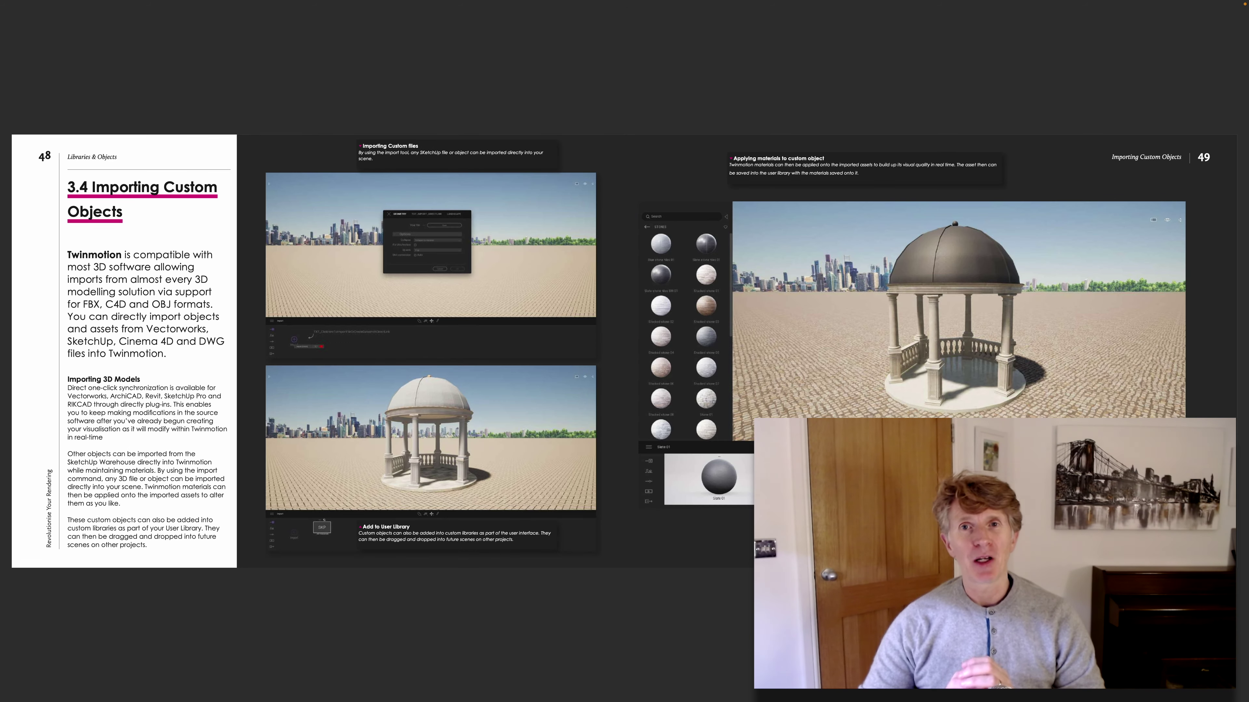
pyautogui.press('Right')
pyautogui.press('Right')
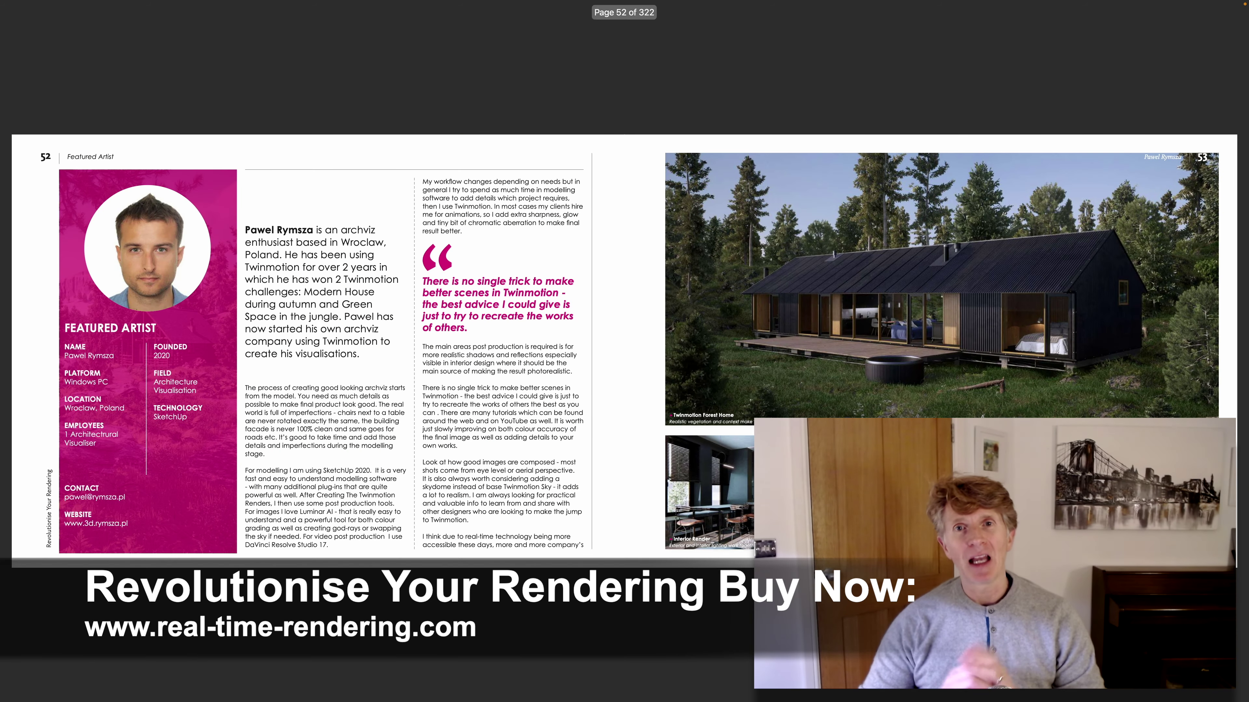
pyautogui.press('Right')
pyautogui.press('Right')
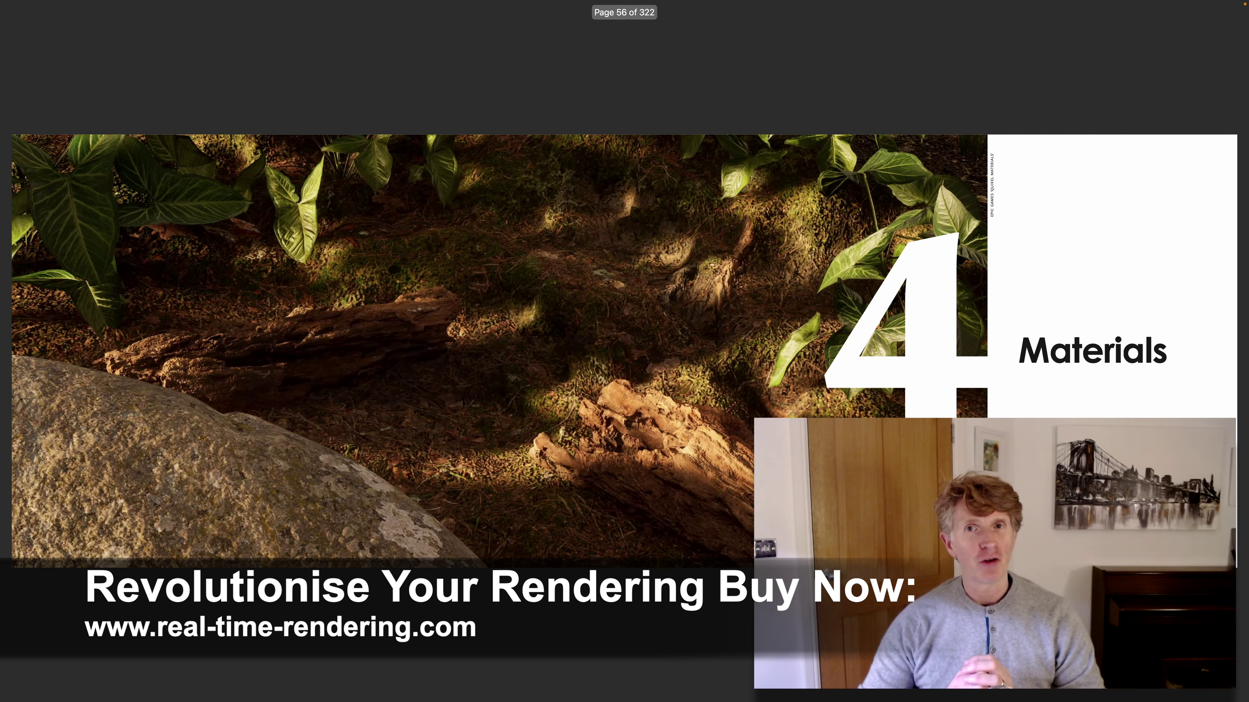
pyautogui.press('Right')
pyautogui.press('Right')
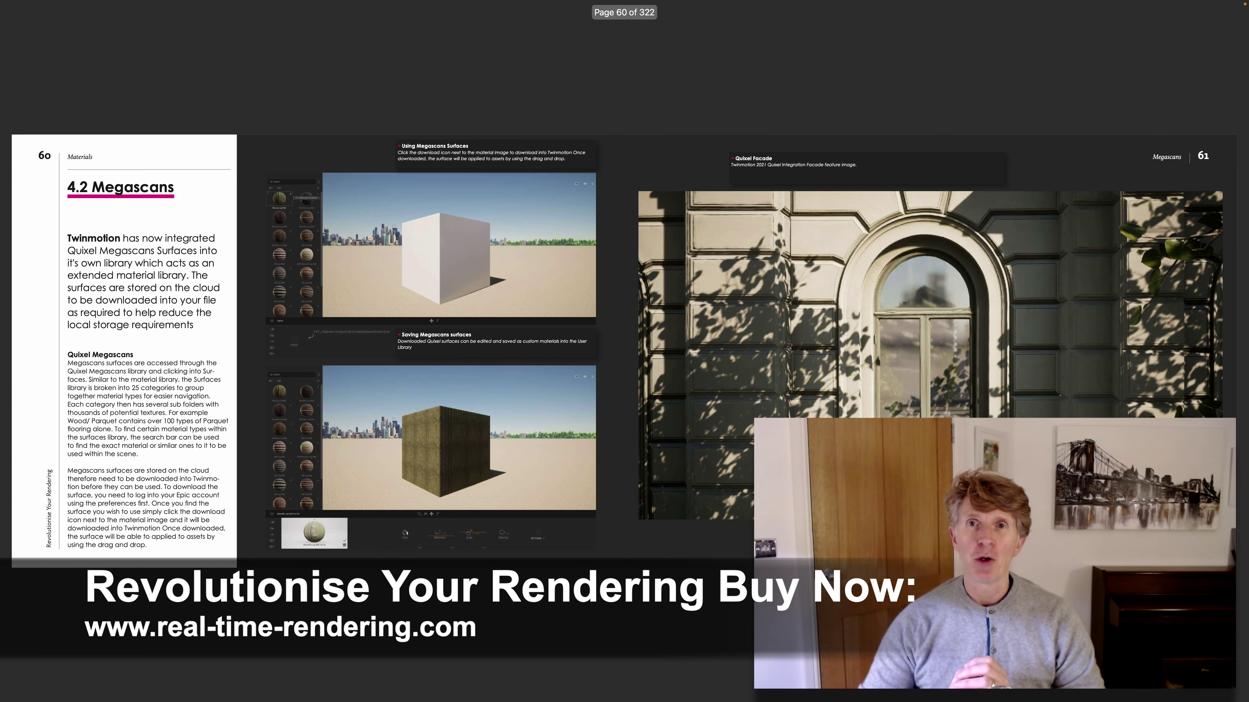
pyautogui.press('Right')
pyautogui.press('Right')
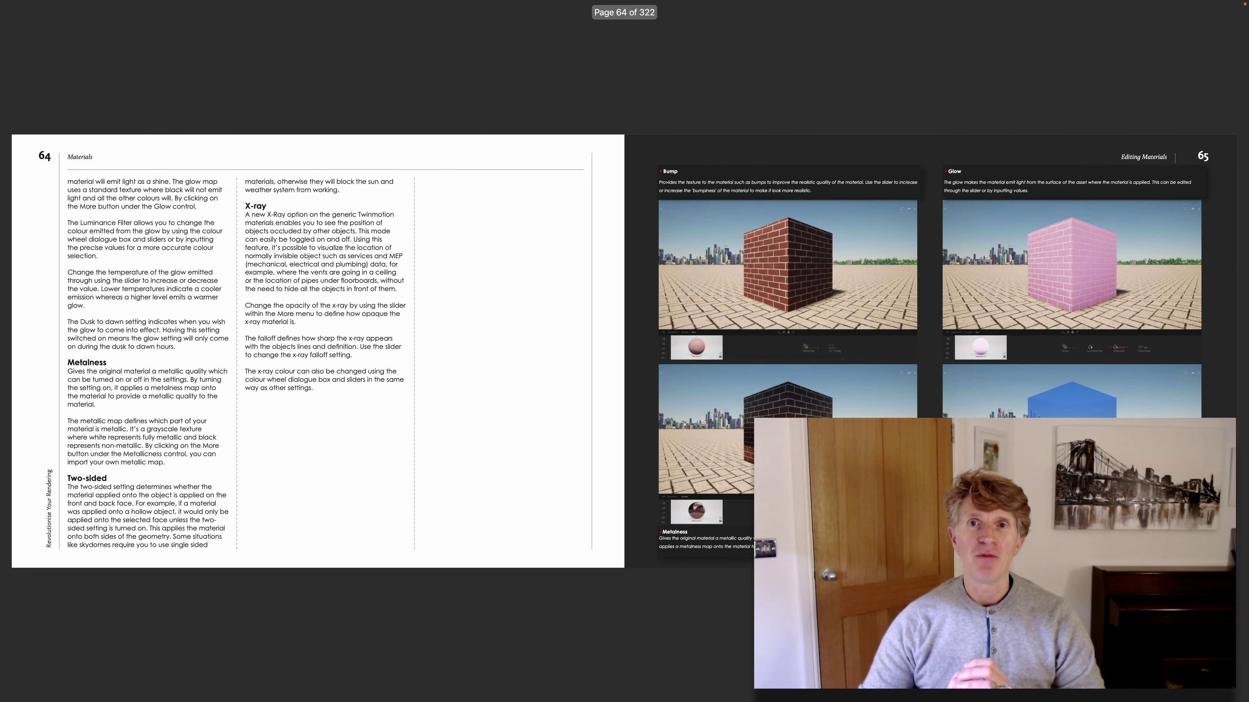
pyautogui.press('Right')
pyautogui.press('Right')
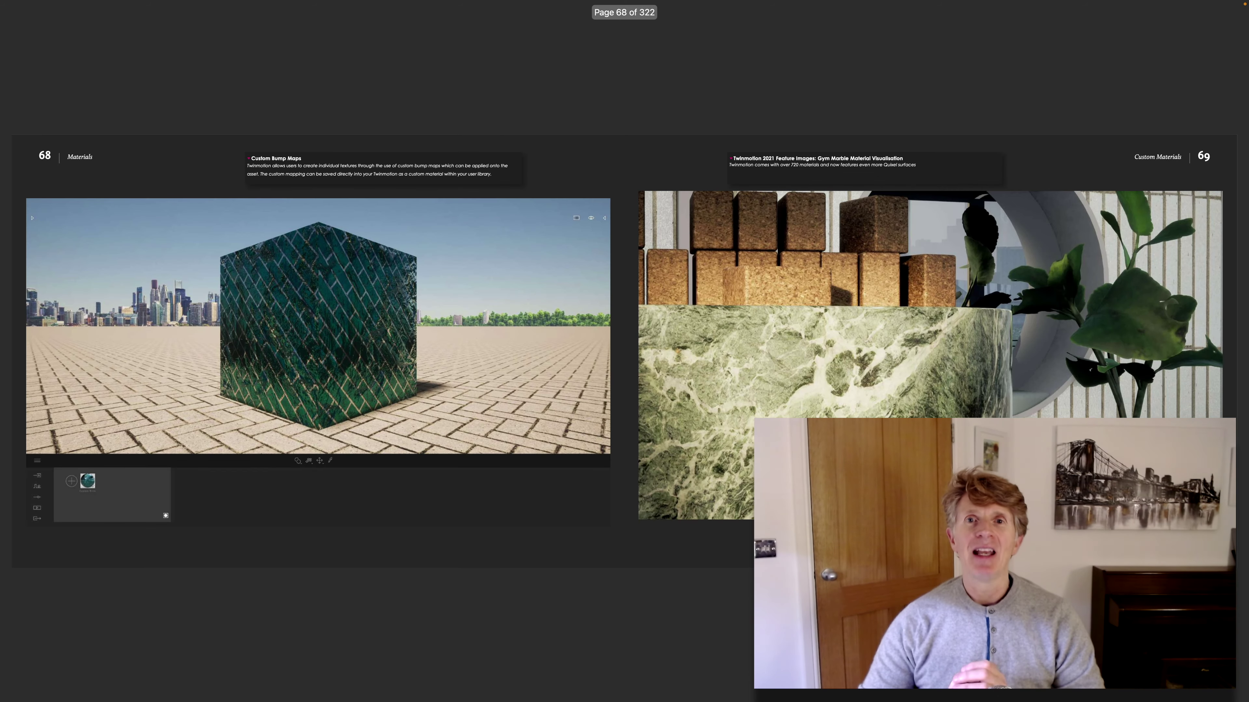
pyautogui.press('Right')
pyautogui.press('Right')
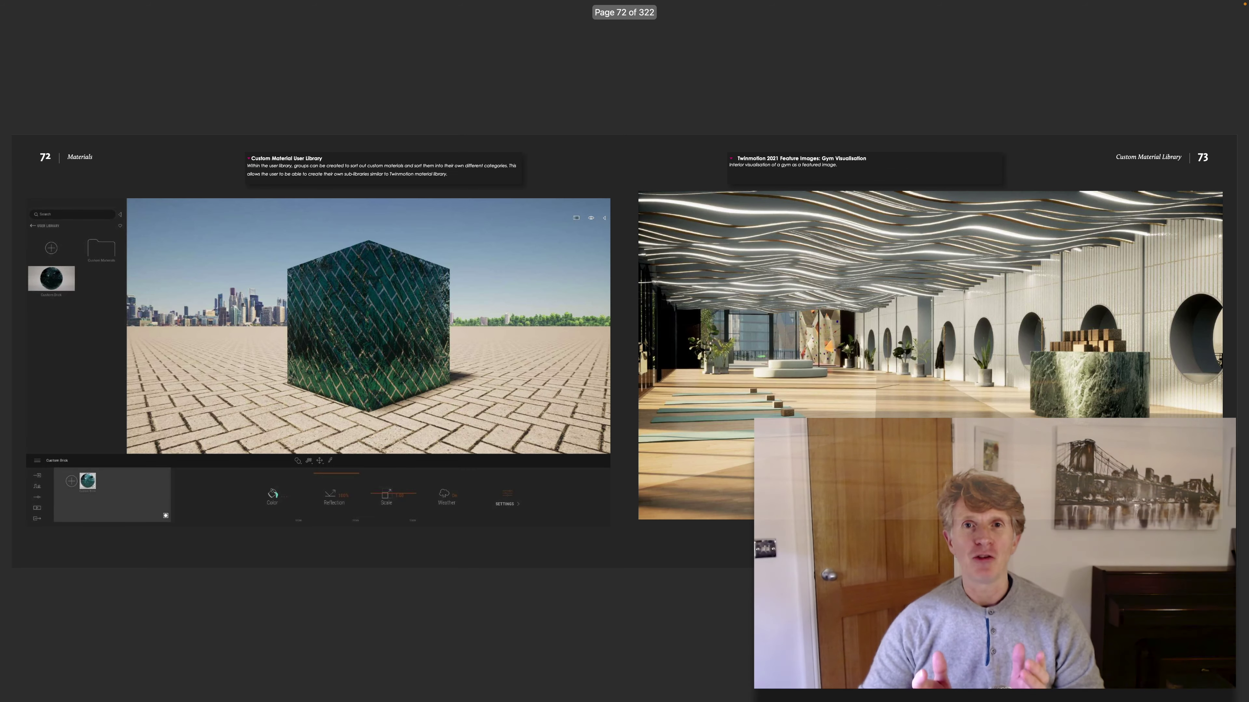
pyautogui.press('Right')
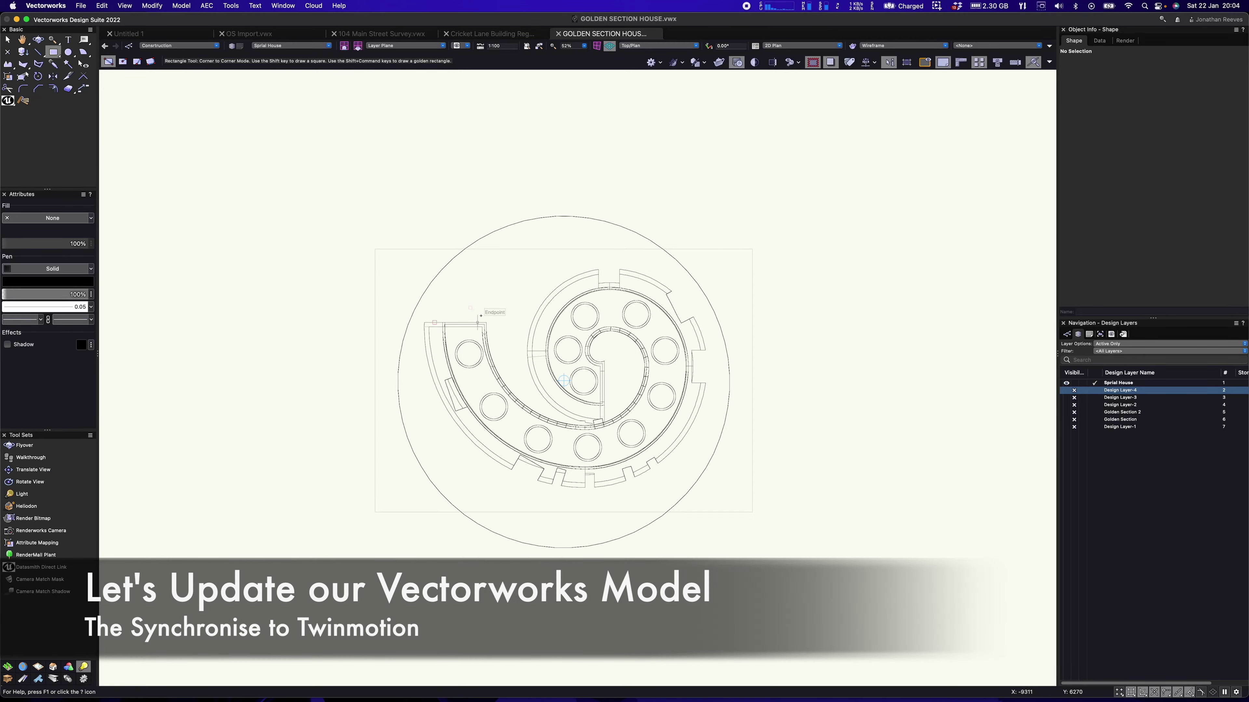
# Draw a 50 m by 3 m rectangle for the deck, running outward from the open end of the spiral house.
pyautogui.click(486, 321)
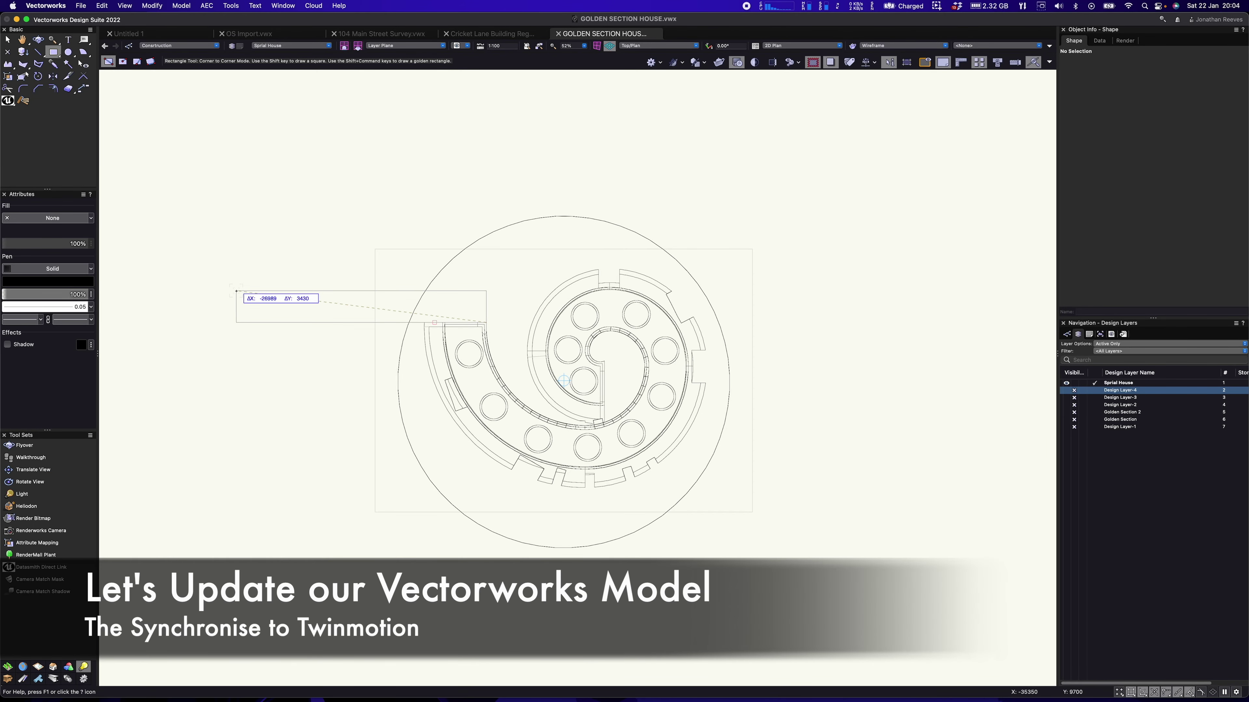
pyautogui.write('3m')
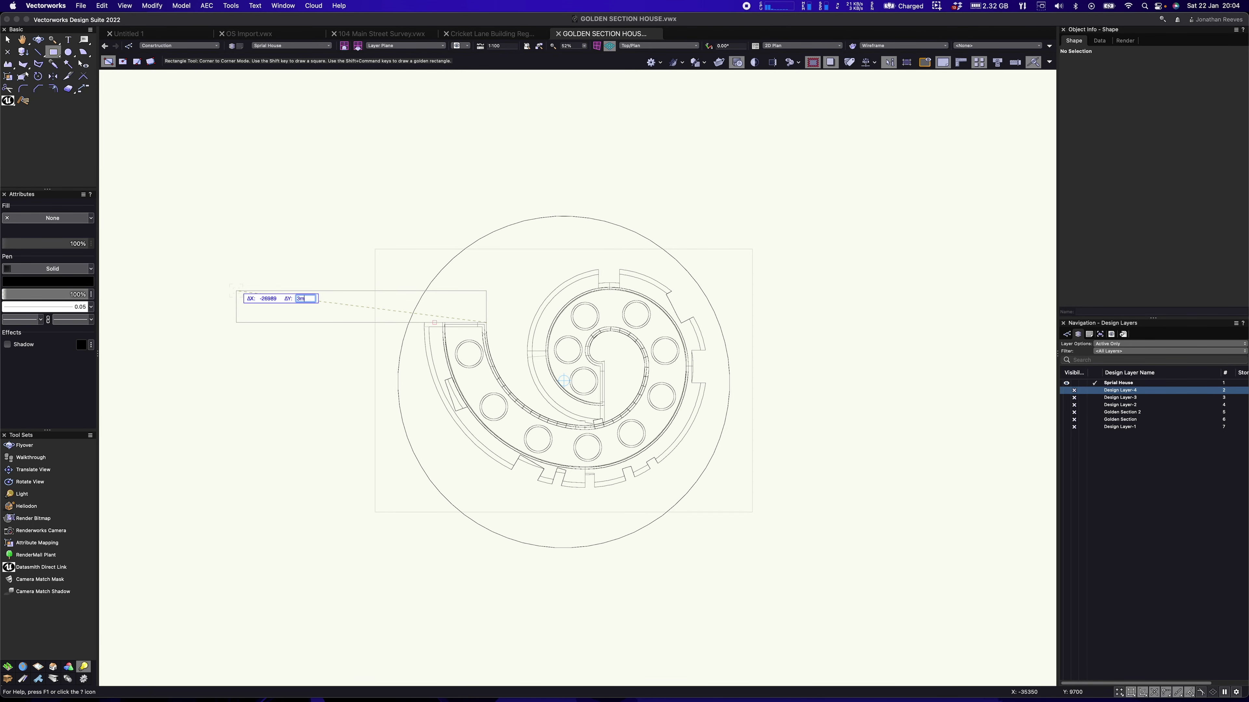
pyautogui.press('Tab')
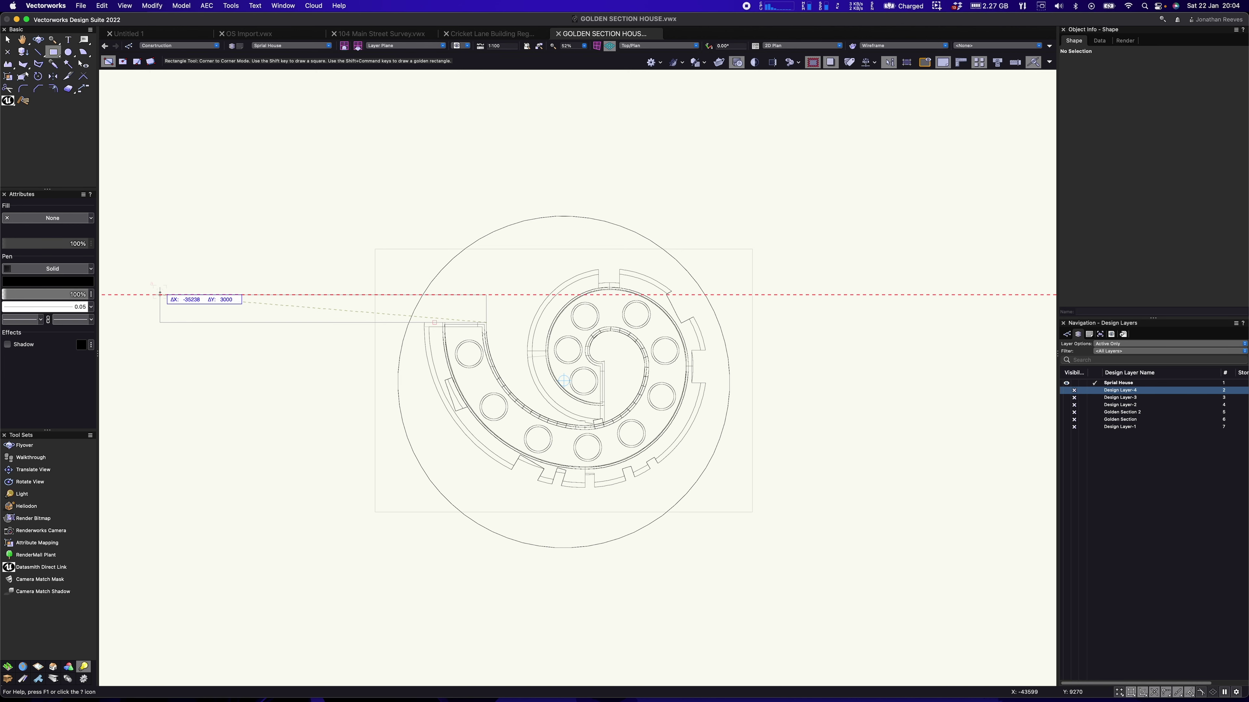
pyautogui.write('-50m')
pyautogui.press('Return')
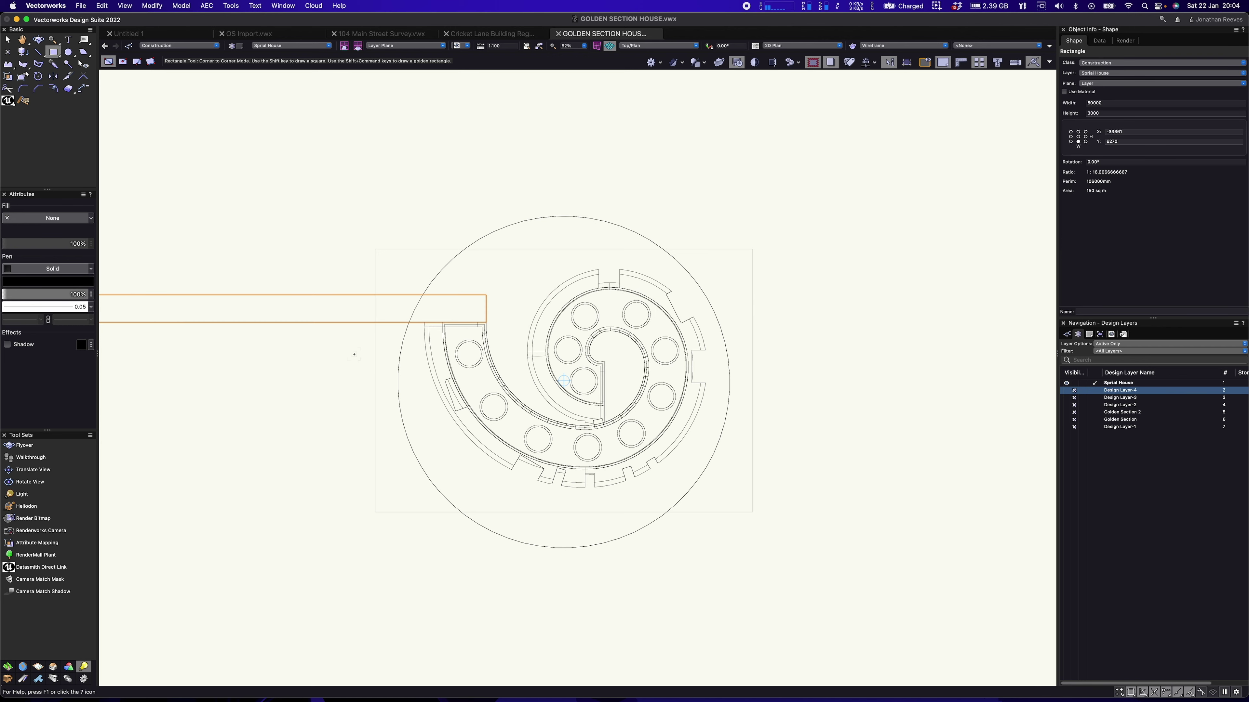
# Extrude the deck rectangle by -100 mm.
pyautogui.press('super+e')
pyautogui.write('-100')
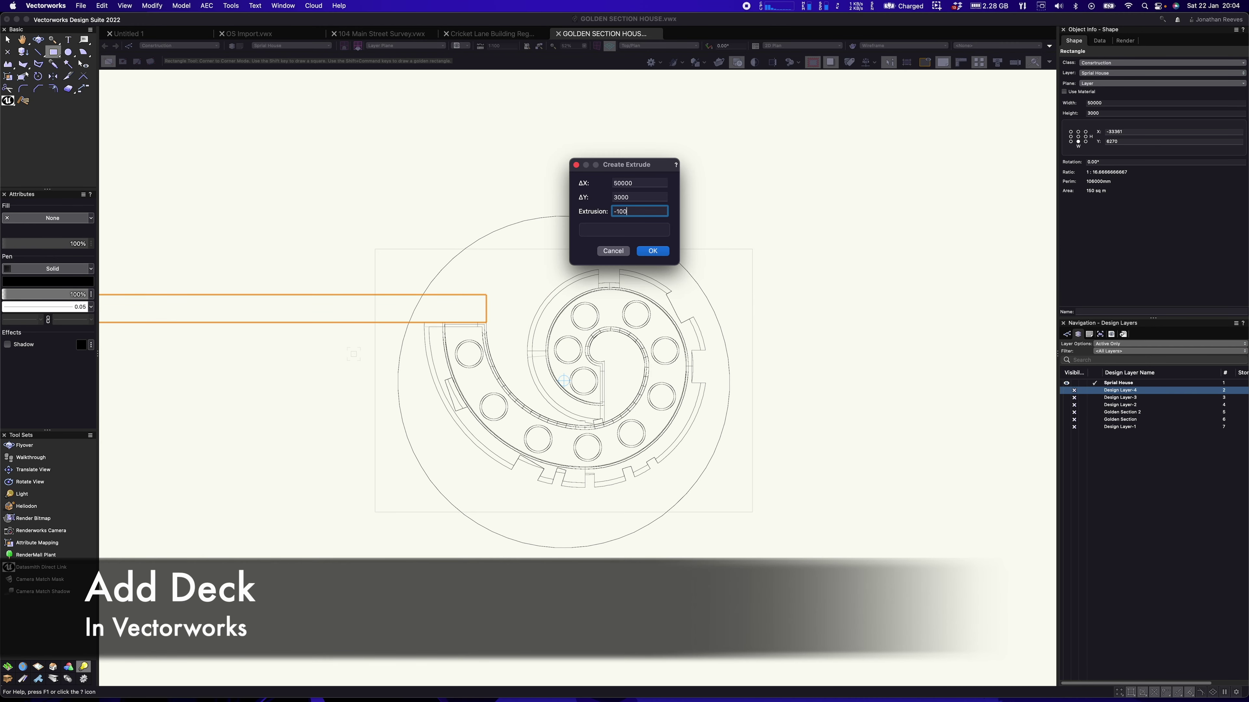
pyautogui.press('Return')
# Show the model in left isometric view and give the deck extrusion a solid fill.
pyautogui.press('1')
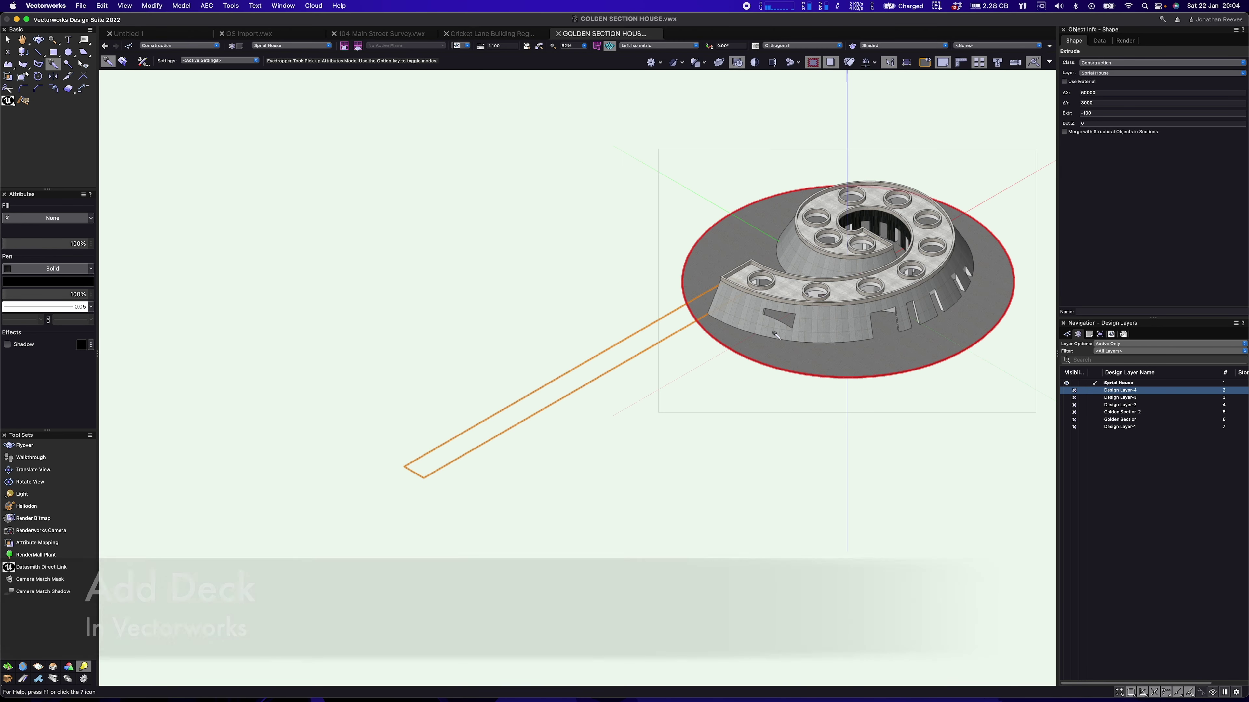
pyautogui.scroll(4, 698, 319)
pyautogui.press('x')
pyautogui.click(53, 218)
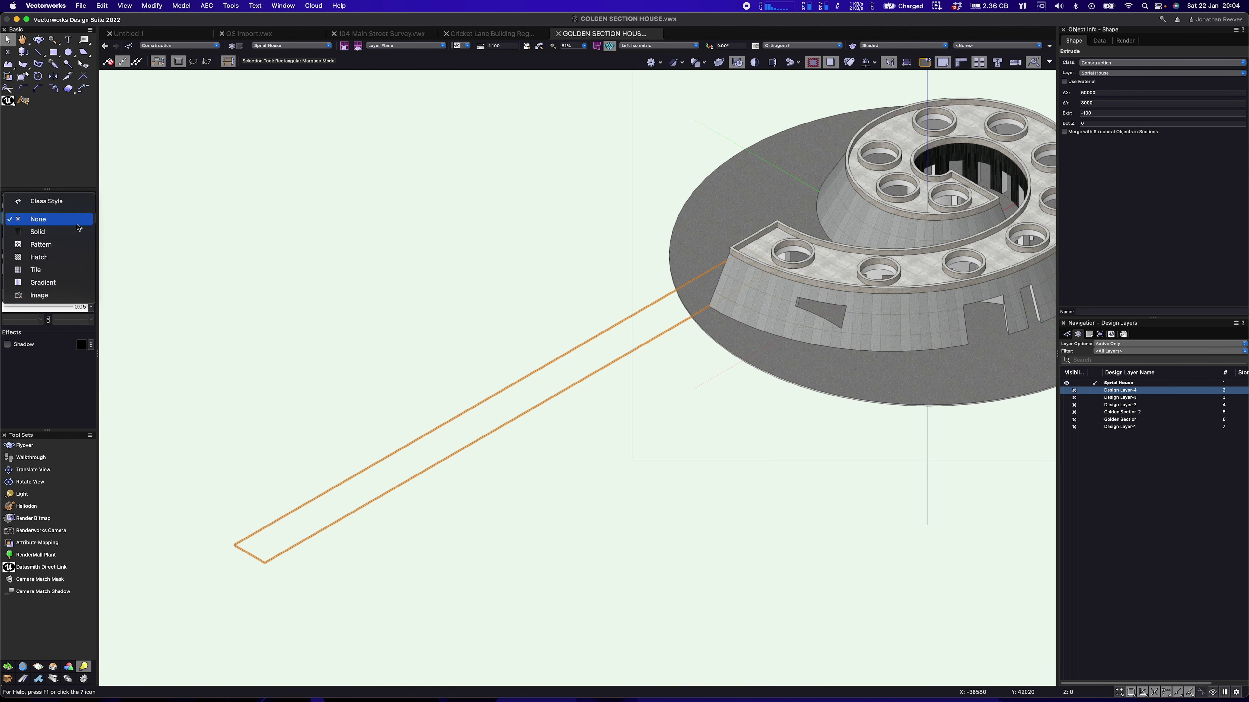
pyautogui.click(49, 230)
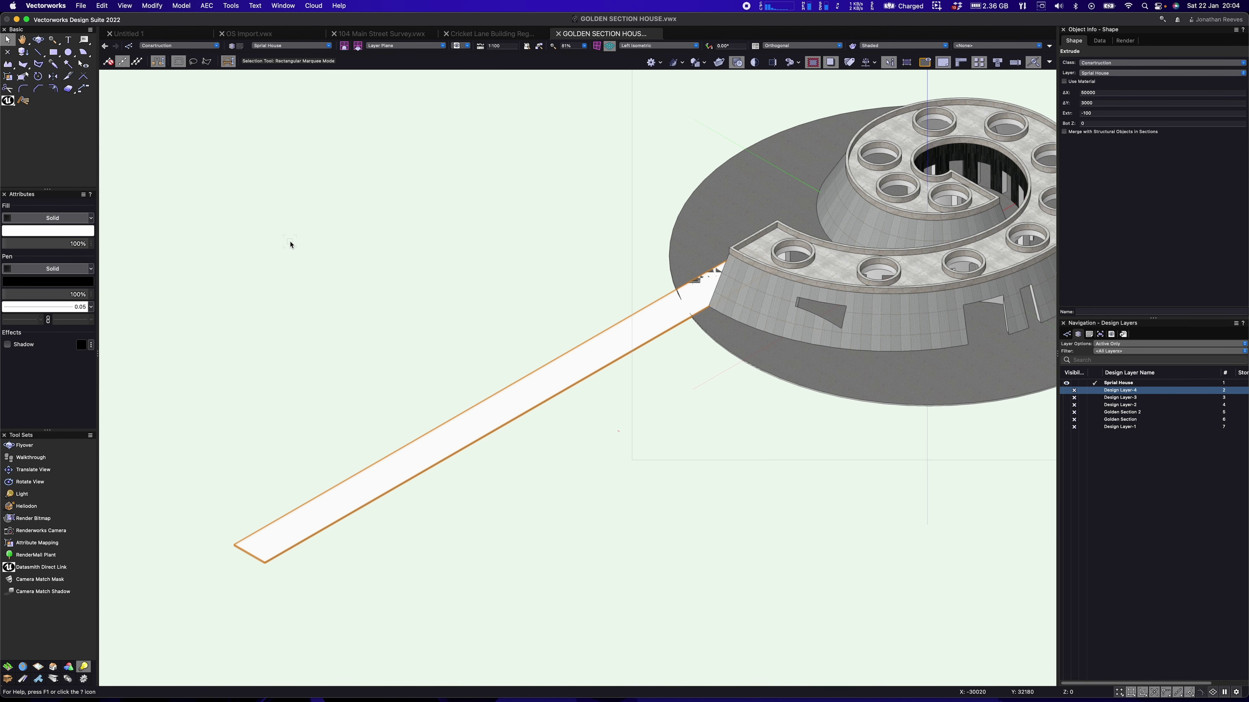
# Apply the Wood-Weathered Timber texture from the wood folder of 14 JRA Vectorworks Texture Pack II to the deck.
pyautogui.press('super+r')
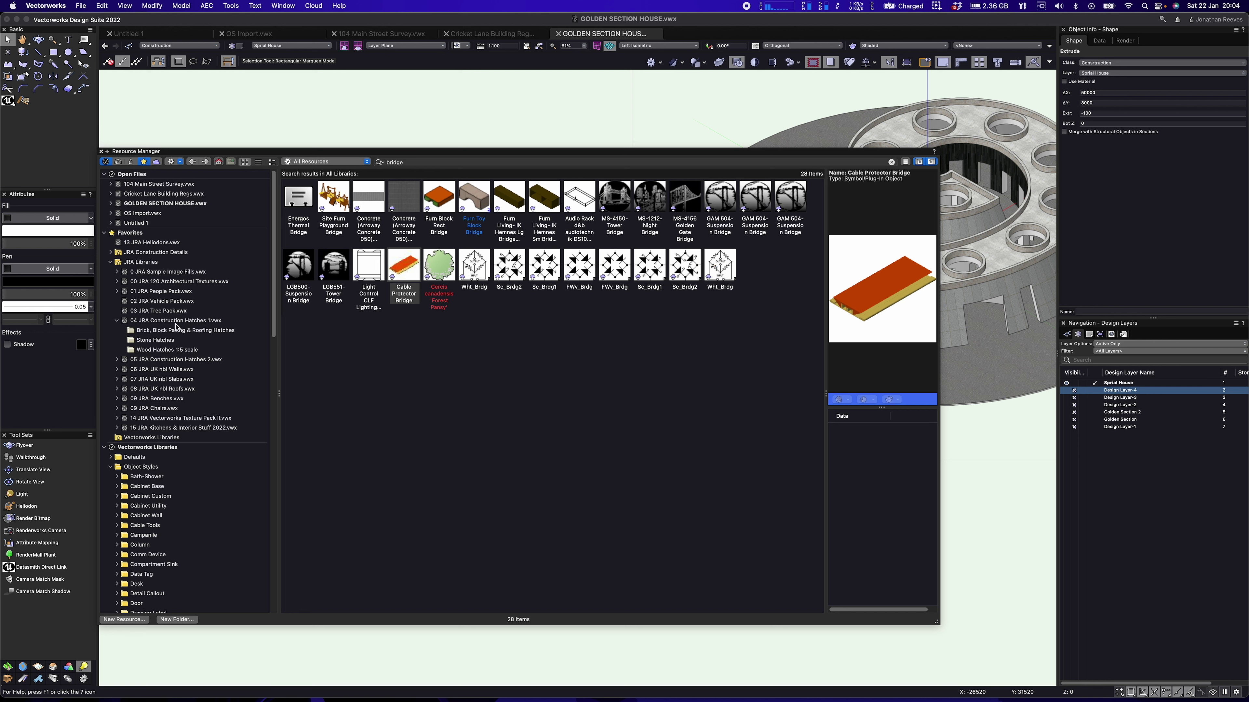
pyautogui.click(196, 419)
pyautogui.doubleClick(645, 206)
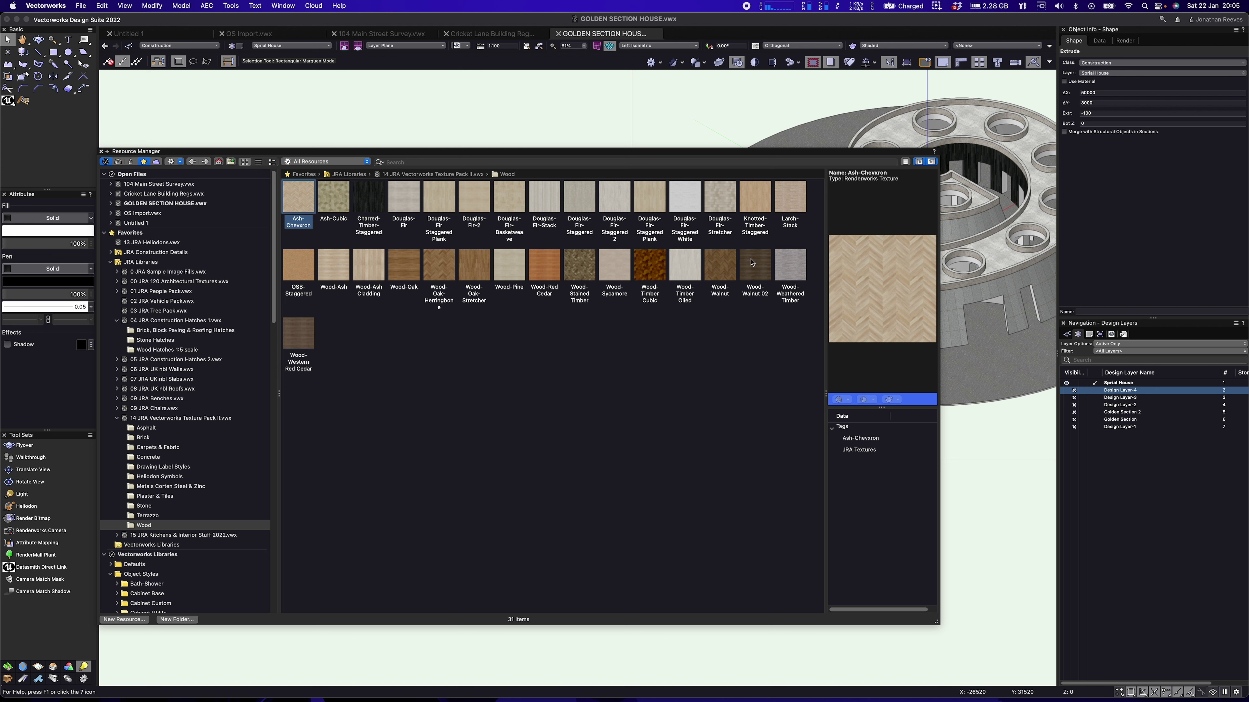
pyautogui.click(785, 265)
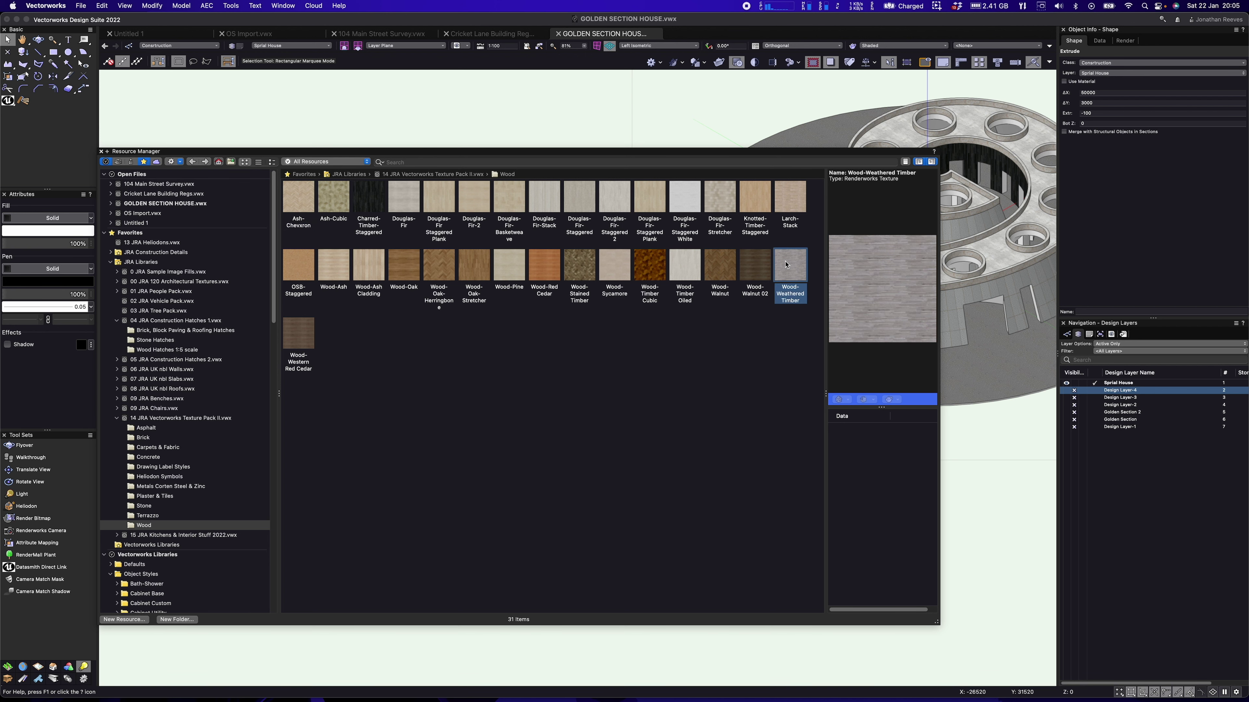
pyautogui.doubleClick(786, 265)
pyautogui.click(748, 347)
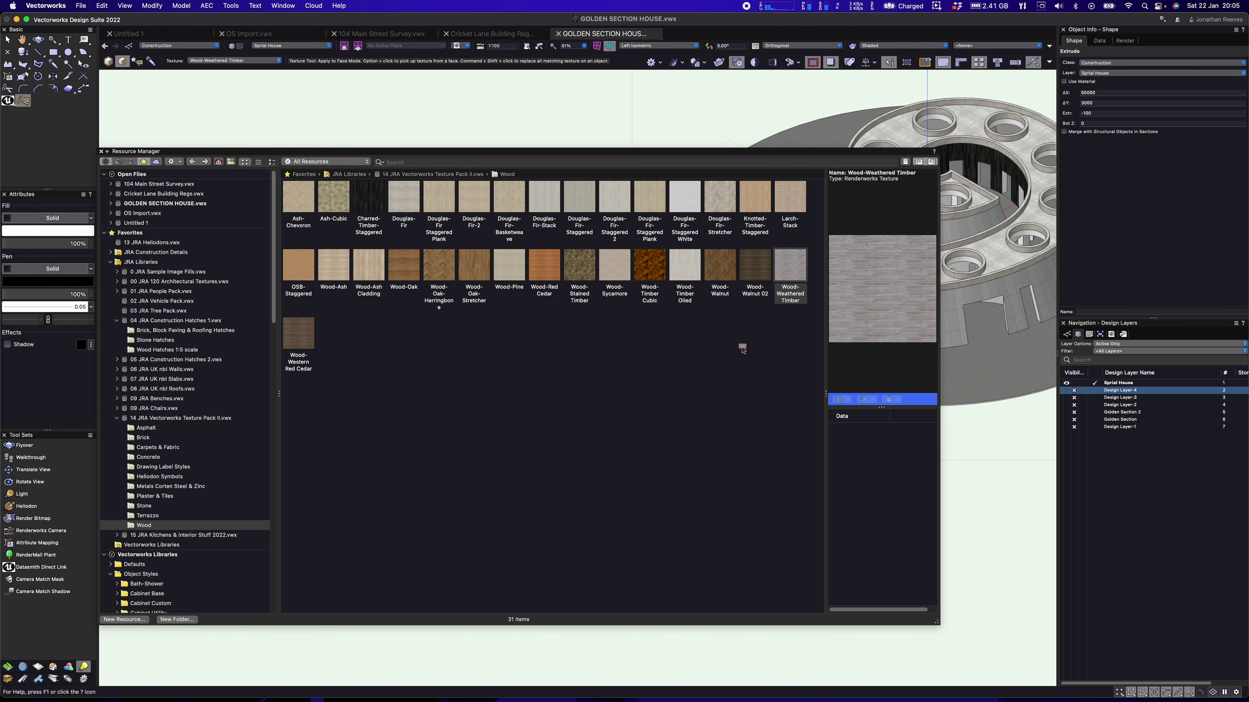
pyautogui.press('super+r')
pyautogui.press('x')
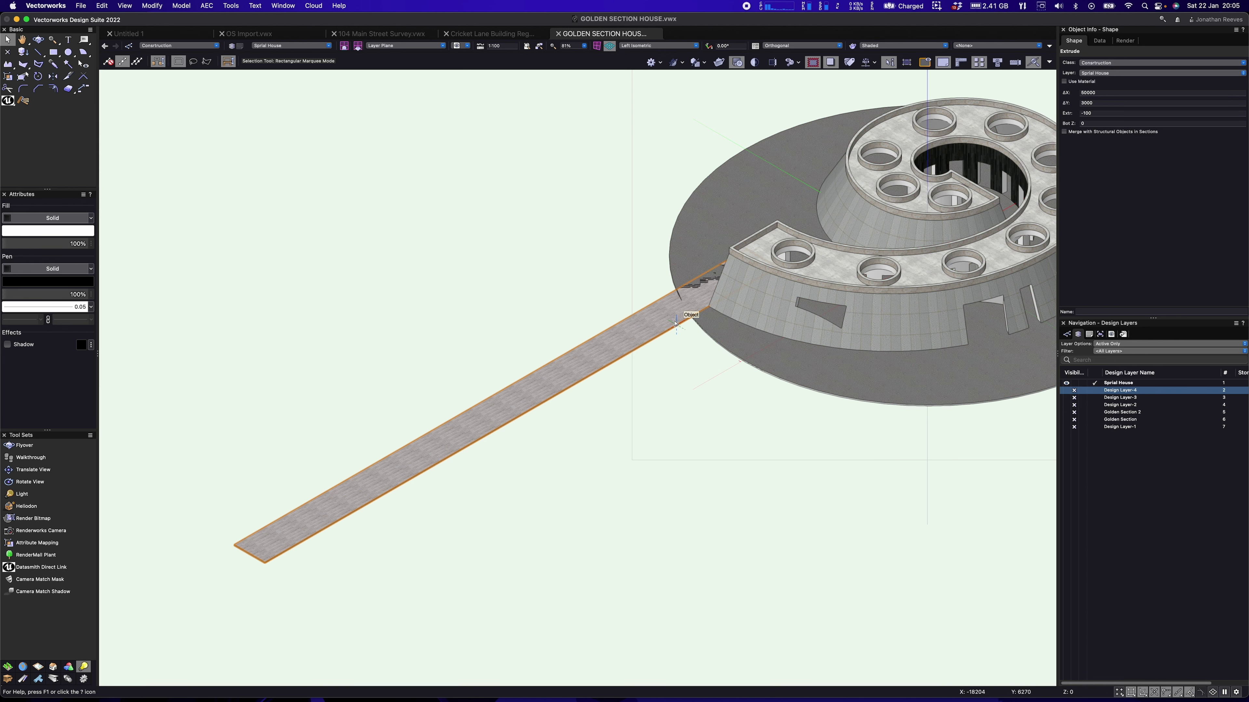
# Move the deck down 50 mm in Z so it sits below the surface of the circular base.
pyautogui.scroll(4, 676, 323)
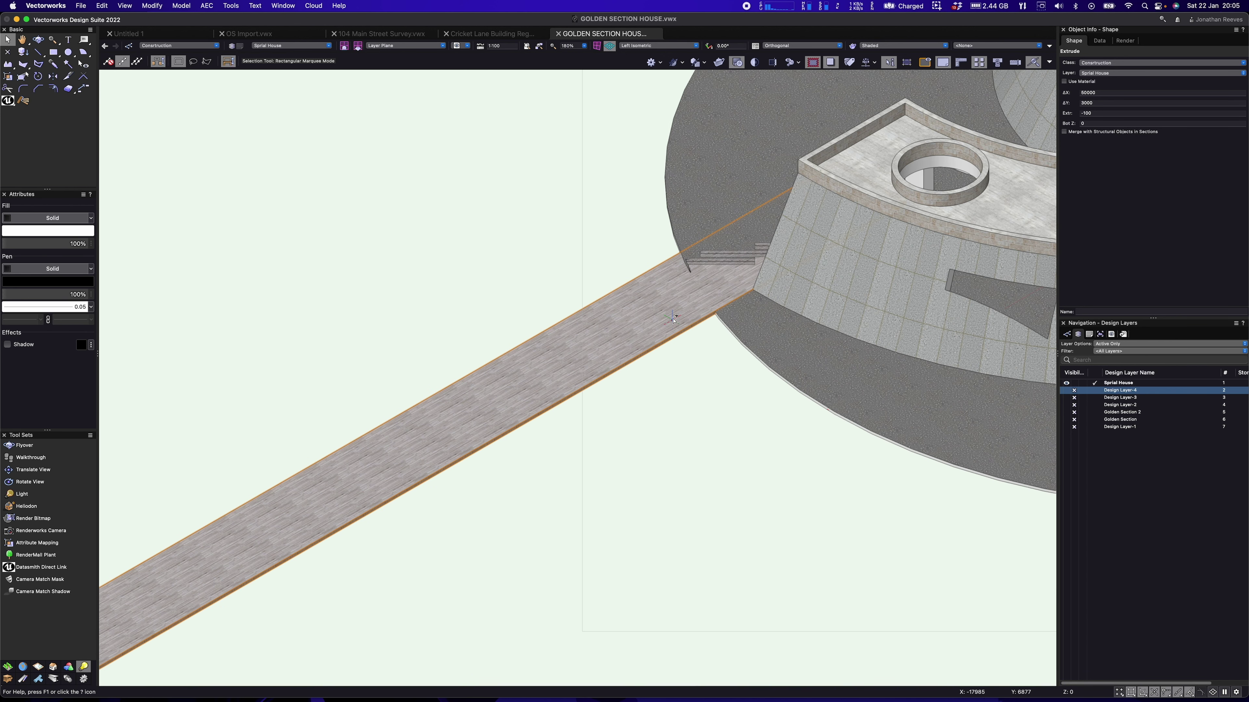
pyautogui.press('super+alt+m')
pyautogui.click(566, 223)
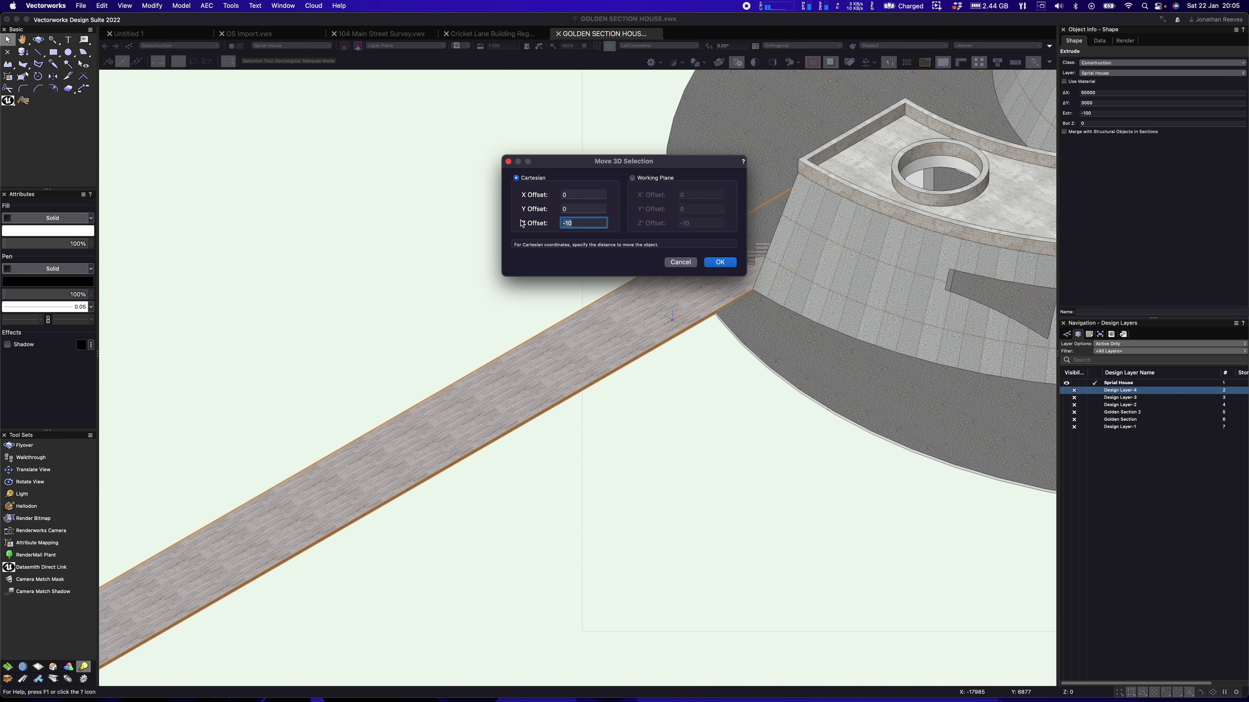
pyautogui.press('Return')
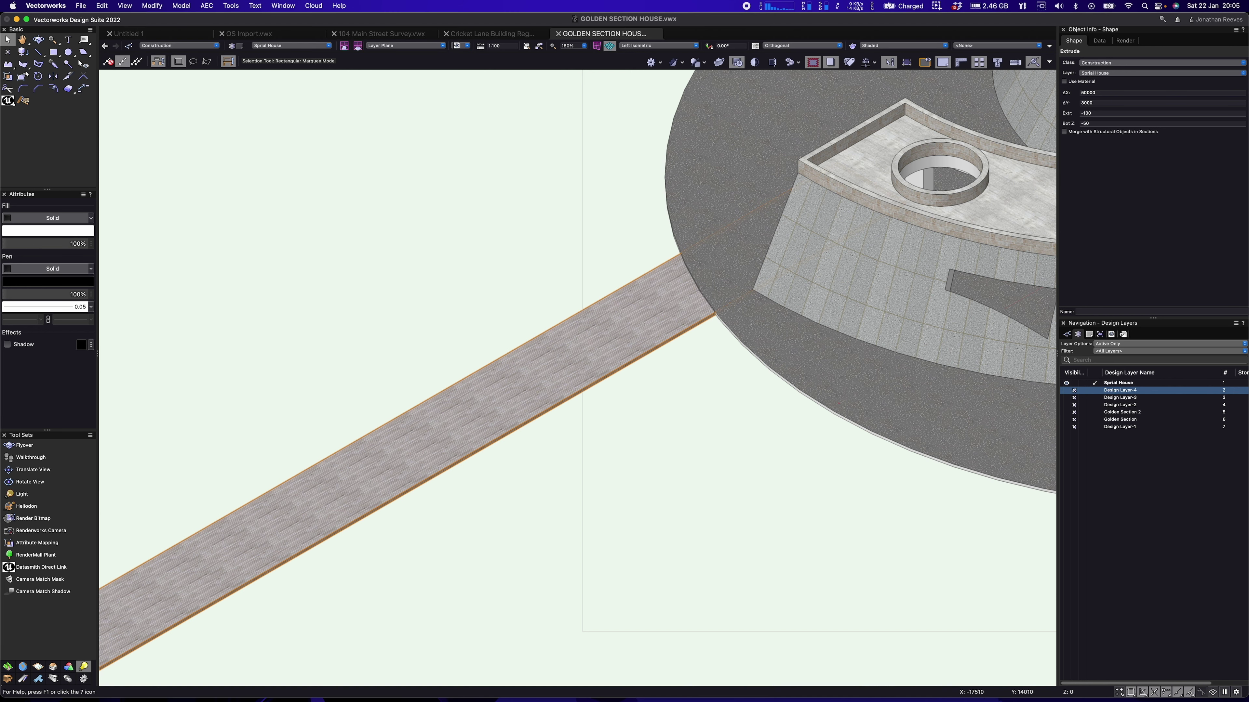
pyautogui.click(585, 239)
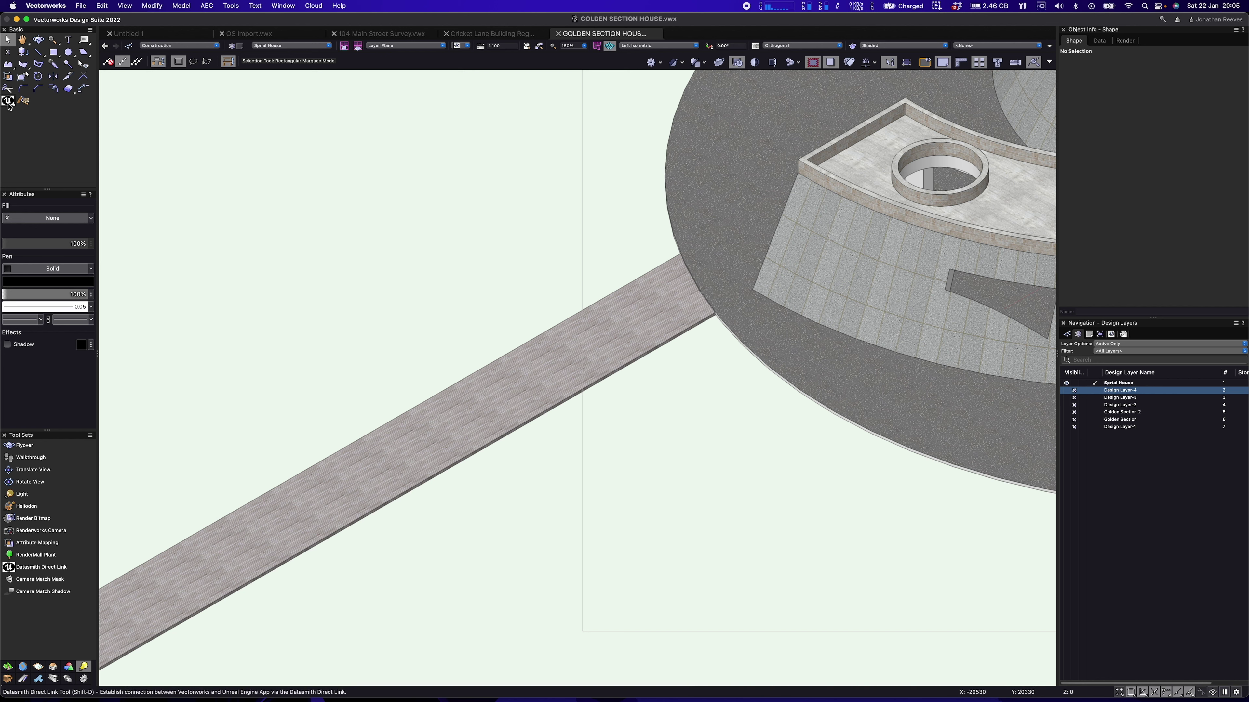
# Set the deck's timber texture mapping to scale 8 and rotation 90 so the boards run across the deck.
pyautogui.click(531, 382)
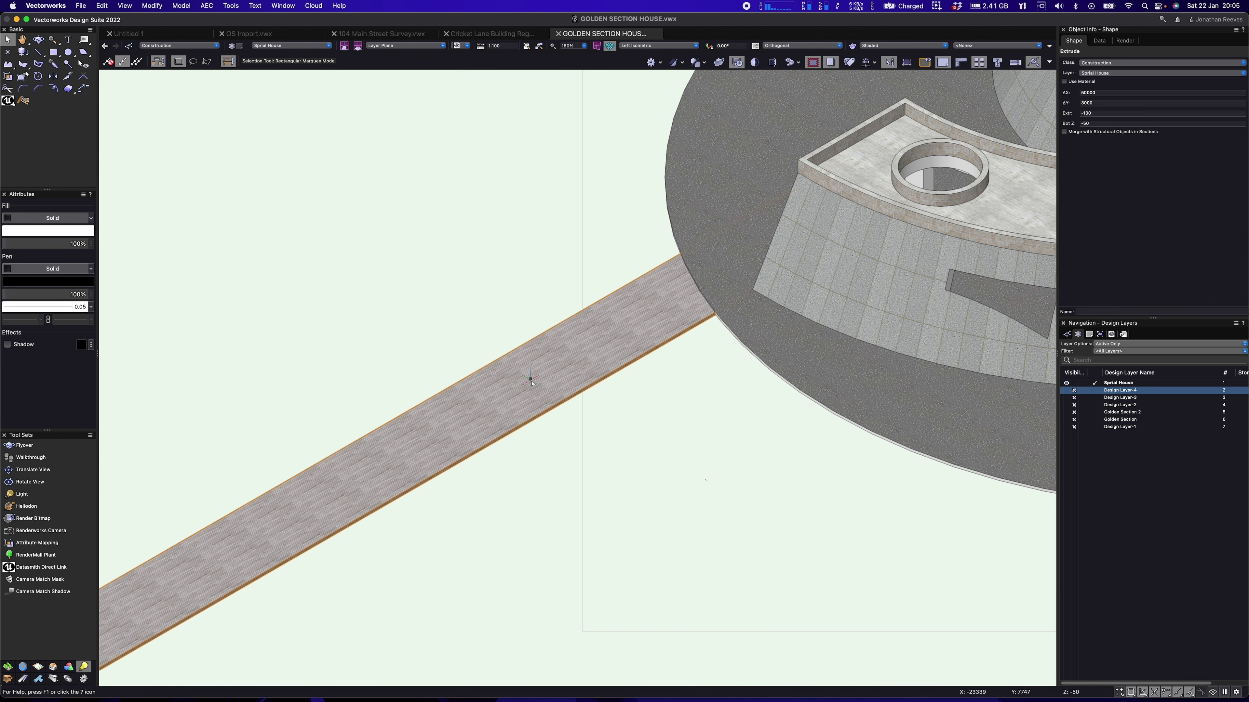
pyautogui.click(1124, 40)
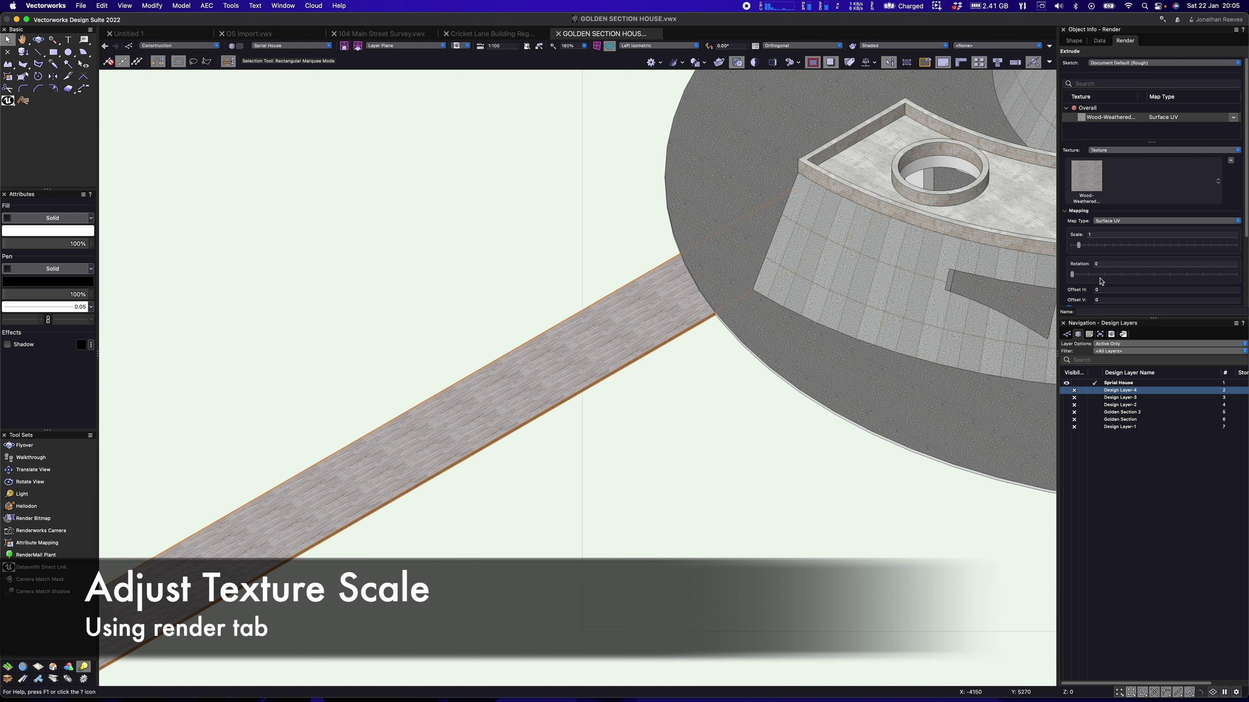
pyautogui.moveTo(1084, 247)
pyautogui.mouseDown()
pyautogui.moveTo(1127, 248)
pyautogui.moveTo(1067, 265)
pyautogui.mouseUp()
pyautogui.write('90')
pyautogui.press('Return')
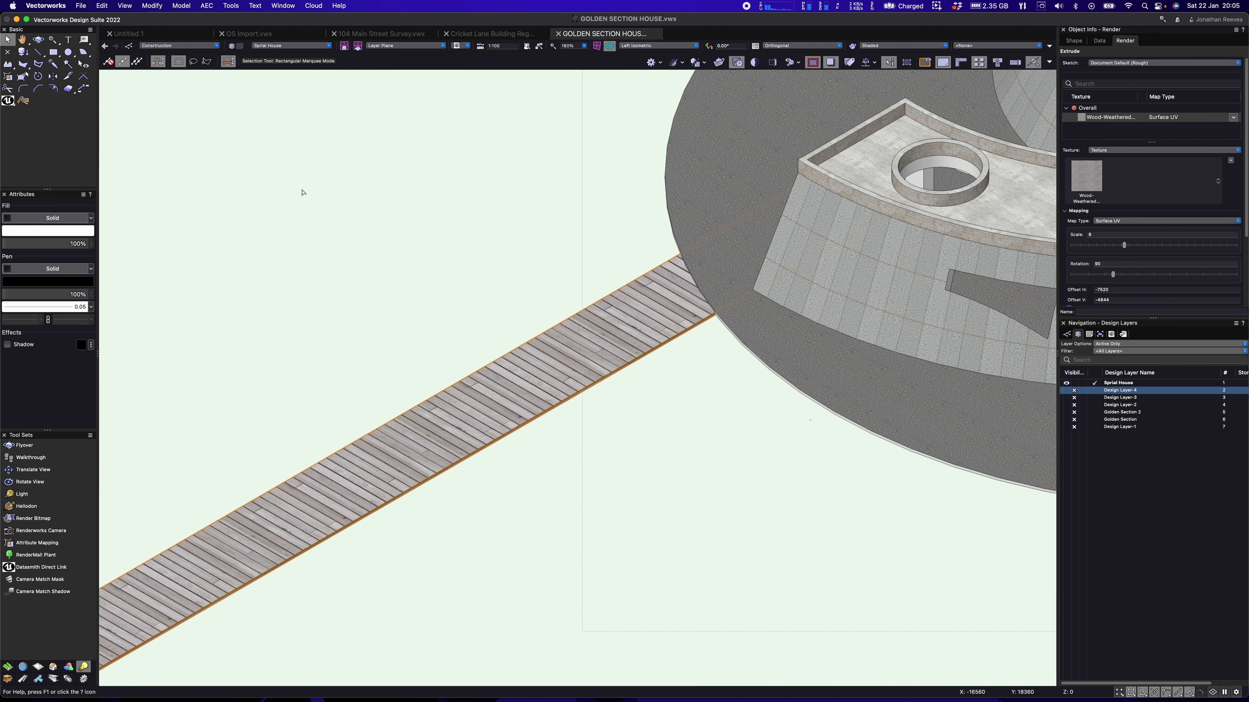
# Synchronise the model with the new deck through Datasmith Direct Link and switch to Twinmotion.
pyautogui.click(81, 5)
pyautogui.click(8, 101)
pyautogui.click(108, 62)
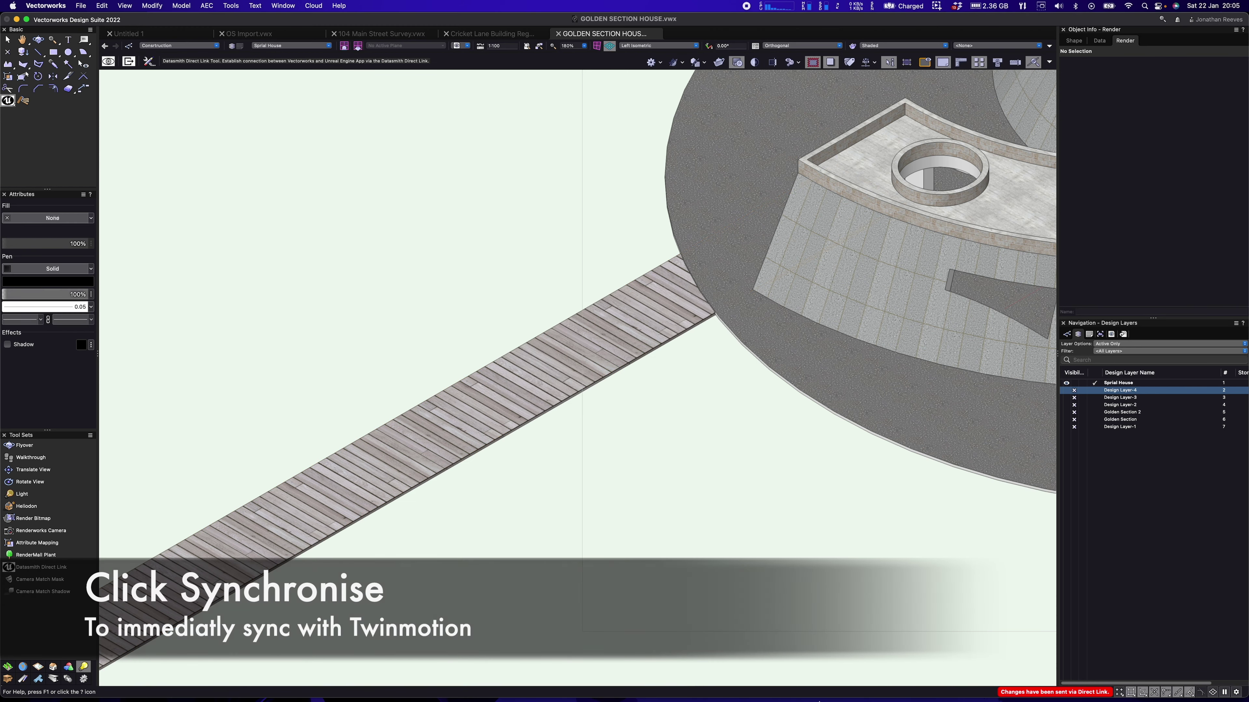
pyautogui.moveTo(878, 686)
pyautogui.click(1142, 684)
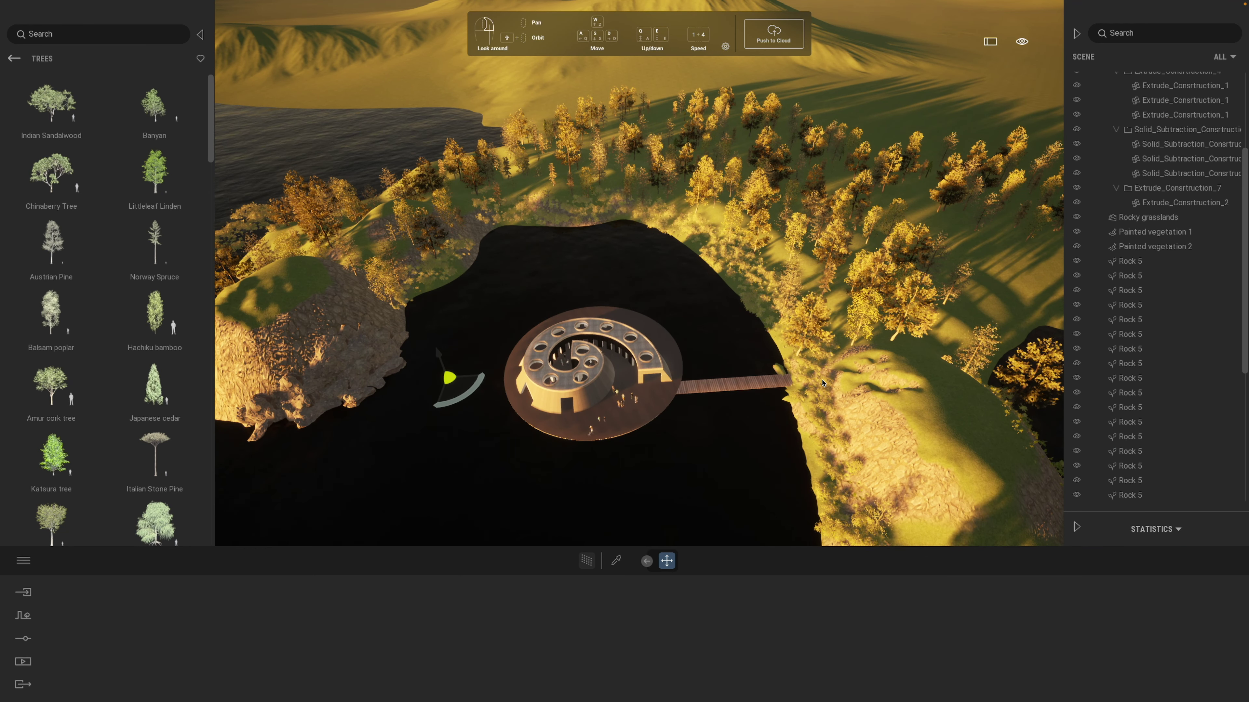
# Sculpt the Rocky grasslands shoreline at the jetty's end with a 30 m Circle brush at 15% intensity, lowering and raising the ground.
pyautogui.click(838, 400)
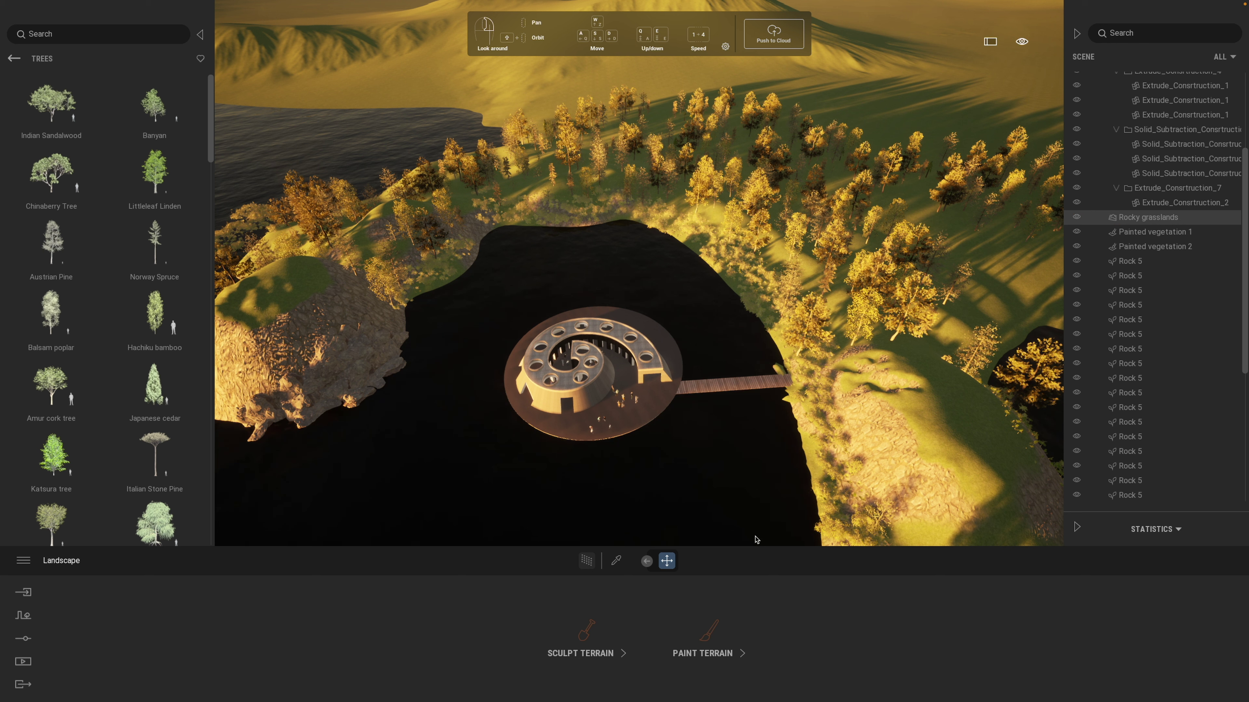
pyautogui.click(585, 628)
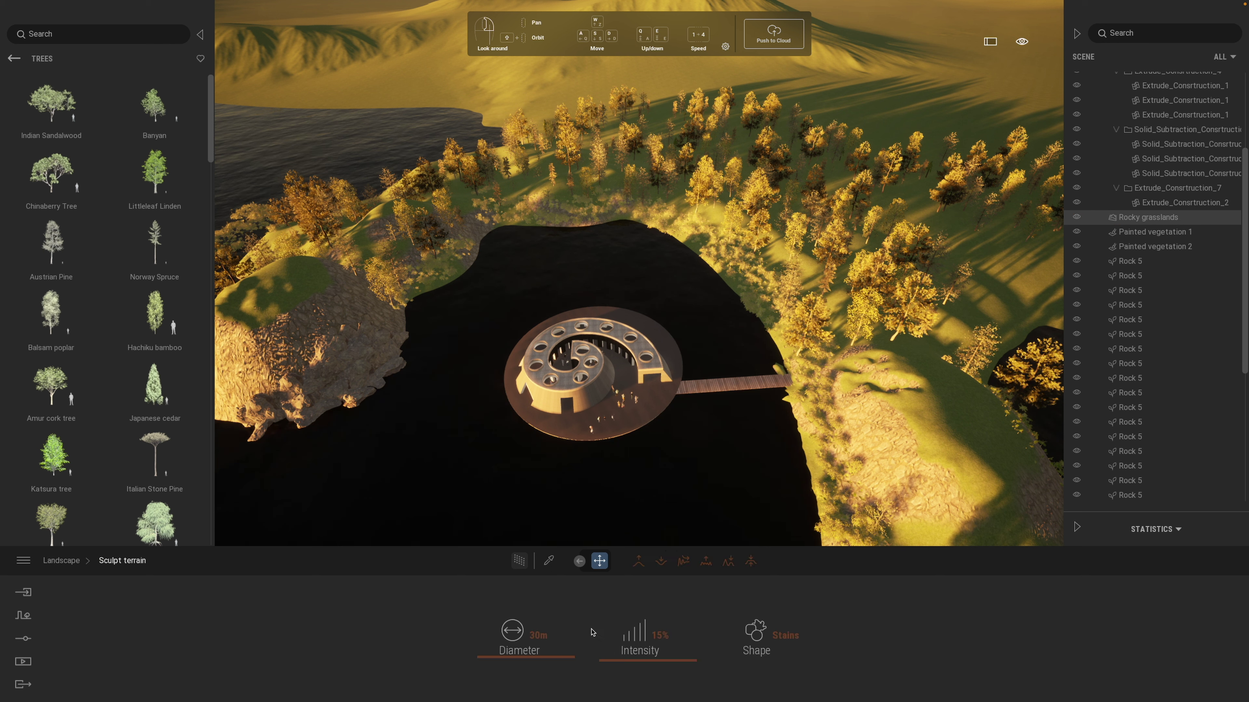
pyautogui.click(661, 561)
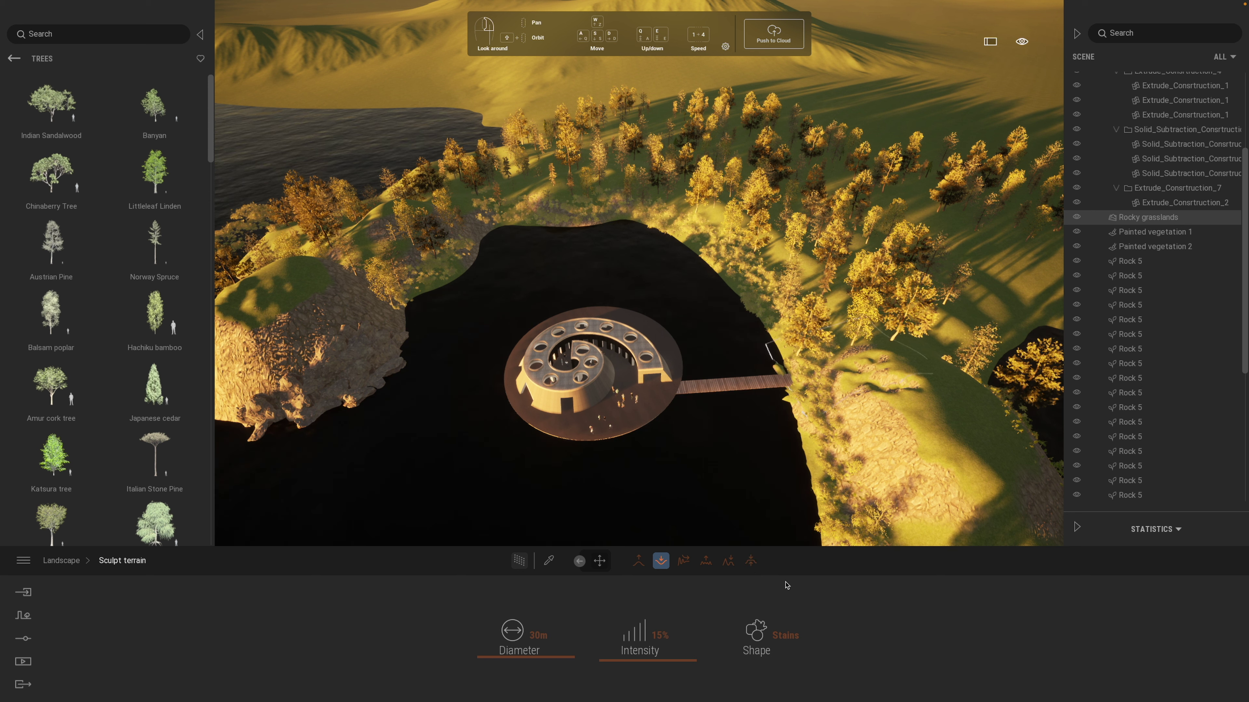
pyautogui.click(776, 634)
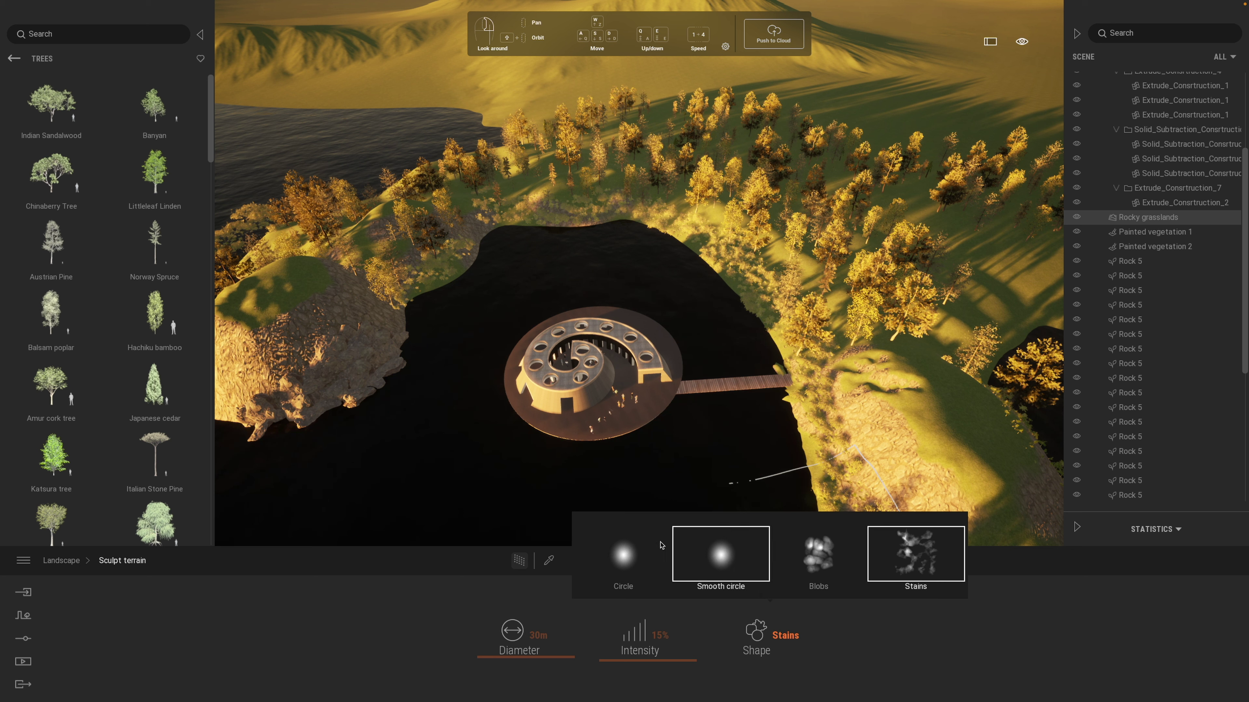
pyautogui.click(623, 556)
pyautogui.moveTo(820, 372)
pyautogui.mouseDown()
pyautogui.moveTo(789, 371)
pyautogui.moveTo(835, 374)
pyautogui.mouseUp()
pyautogui.click(638, 561)
pyautogui.moveTo(832, 375)
pyautogui.mouseDown()
pyautogui.moveTo(778, 369)
pyautogui.moveTo(817, 449)
pyautogui.mouseUp()
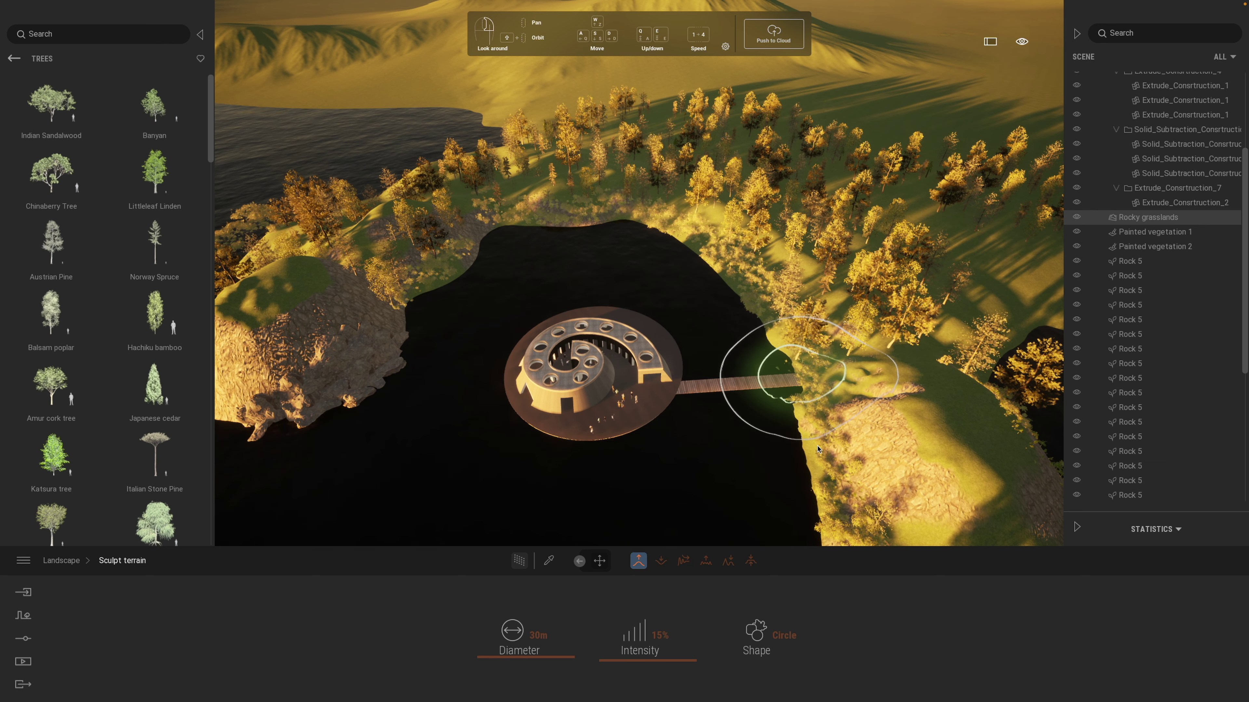
# Level the shore where the jetty lands and erase the painted vegetation there with a 10.6 m brush.
pyautogui.click(750, 561)
pyautogui.moveTo(816, 377); pyautogui.dragTo(815, 377)
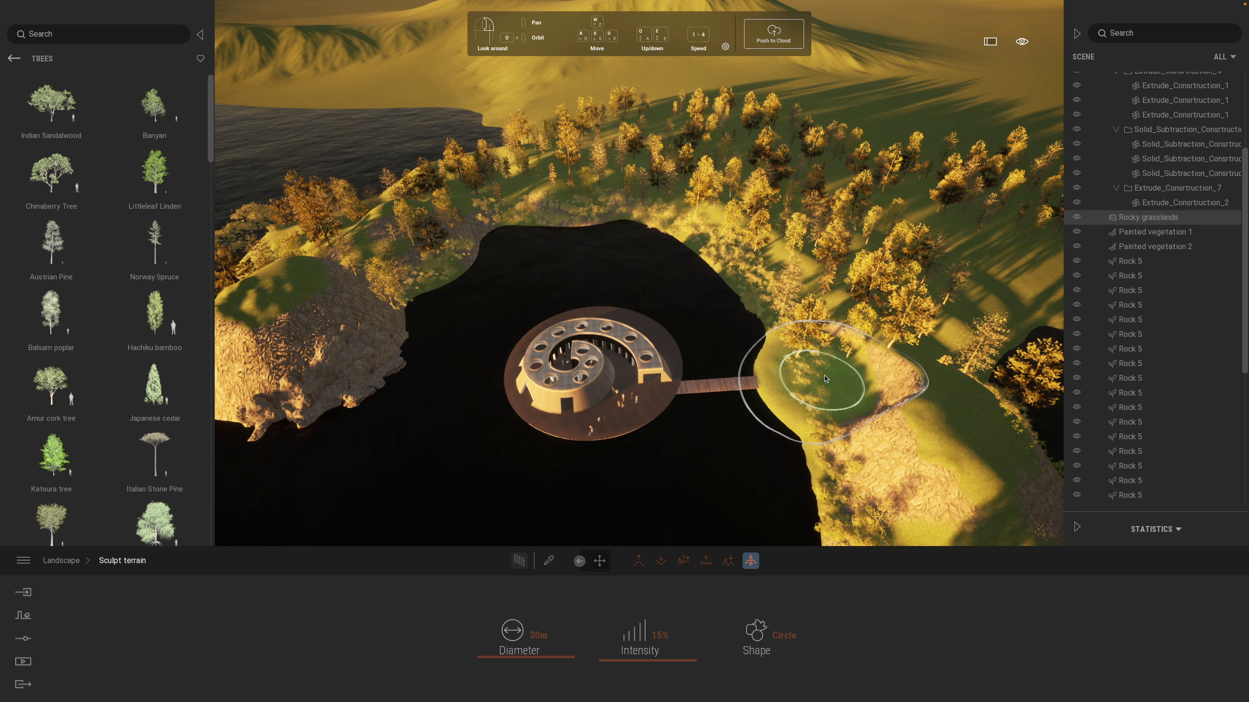
pyautogui.moveTo(857, 354)
pyautogui.mouseDown()
pyautogui.moveTo(922, 350)
pyautogui.moveTo(930, 323)
pyautogui.mouseUp()
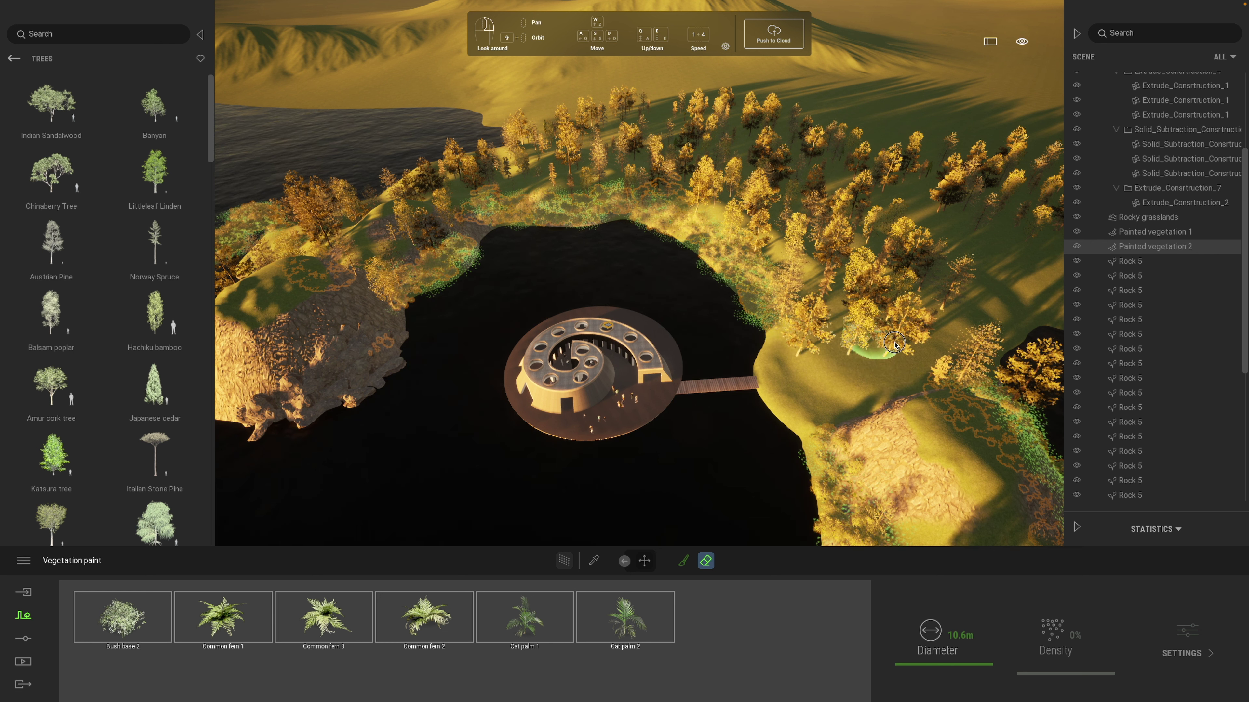
pyautogui.press('Escape')
# Hide the Group10 characters at the front edge of the circular deck, viewed from low over the lake.
pyautogui.moveTo(698, 466); pyautogui.dragTo(659, 492, button='middle')
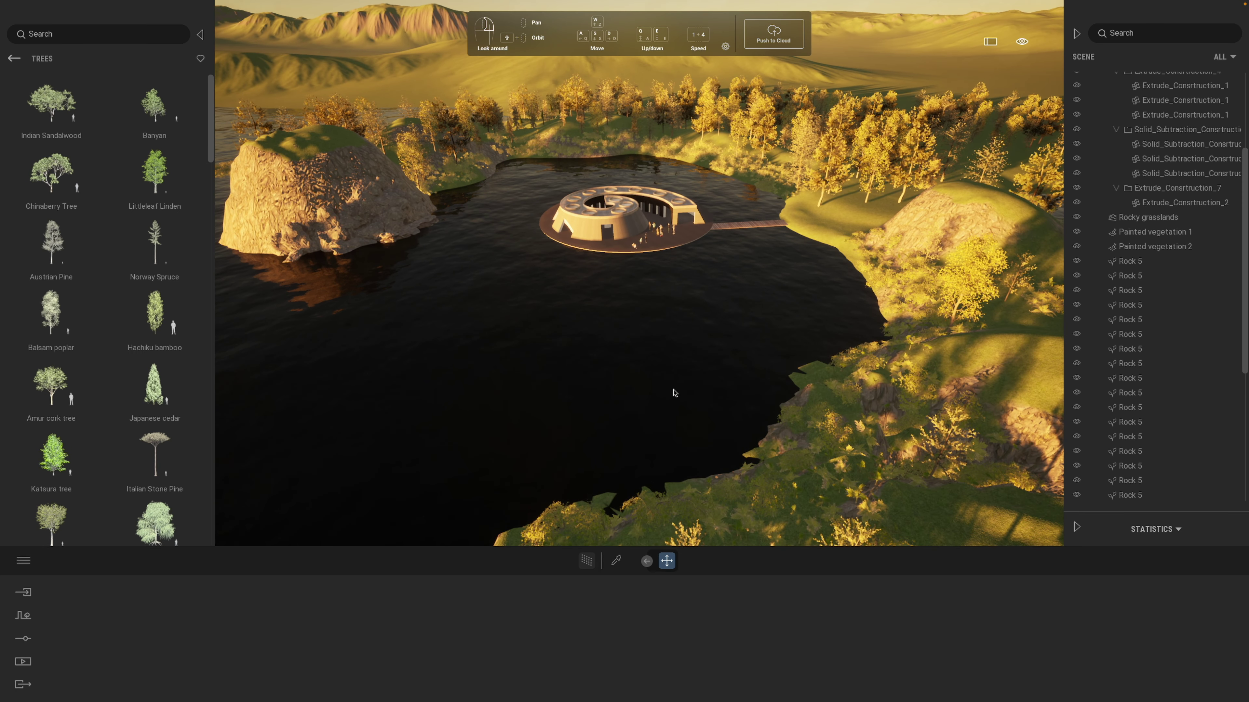
pyautogui.click(669, 399)
pyautogui.press('w')
pyautogui.moveTo(666, 388); pyautogui.dragTo(737, 315, button='right')
pyautogui.press('w')
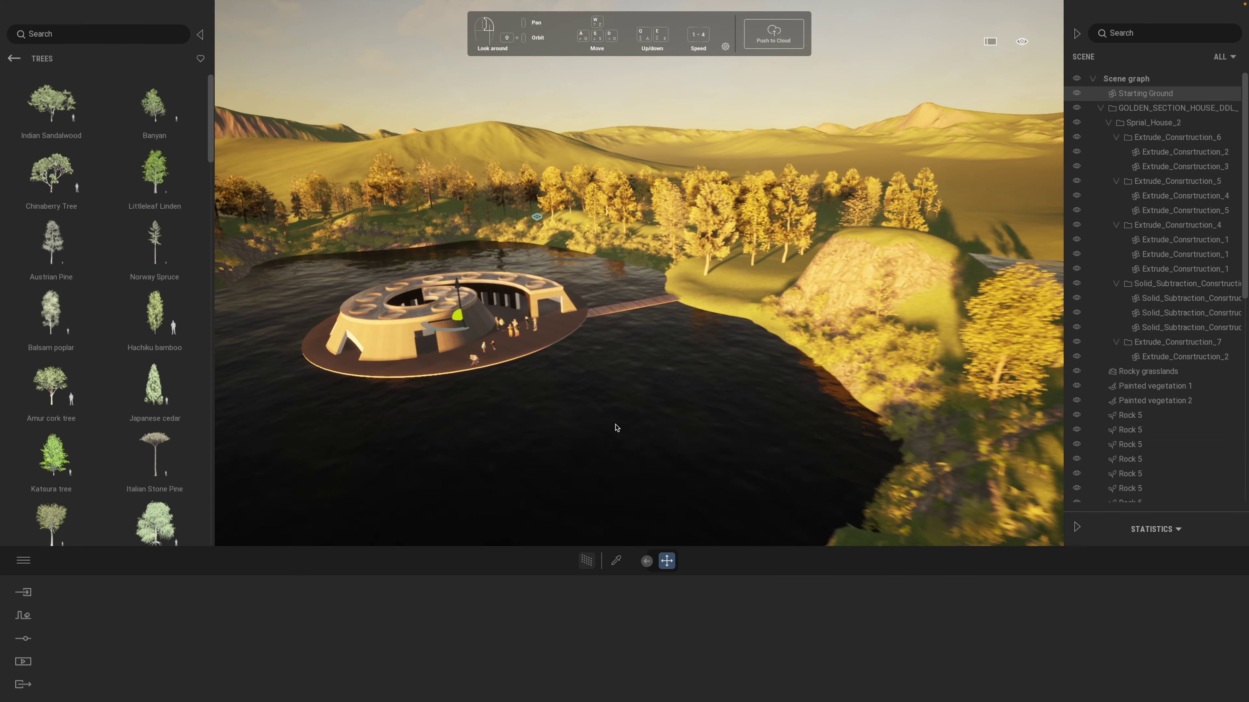
pyautogui.press('q')
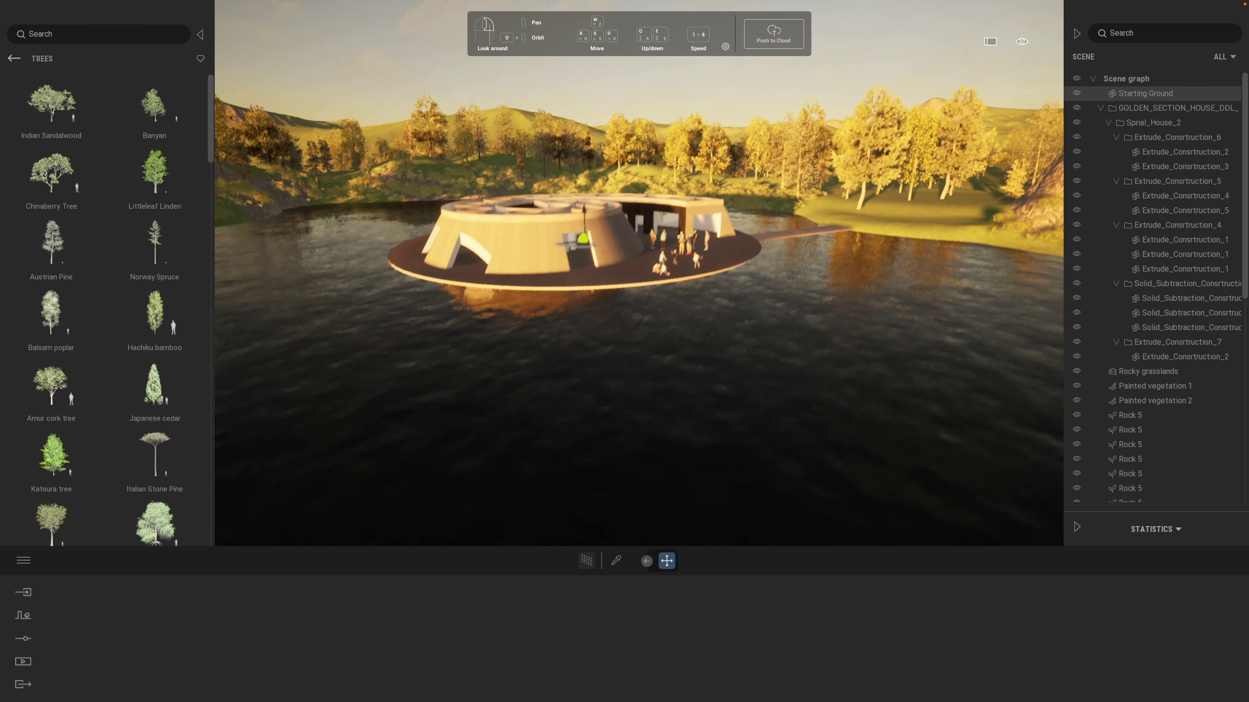
pyautogui.moveTo(654, 378); pyautogui.dragTo(655, 353, button='right')
pyautogui.click(655, 353)
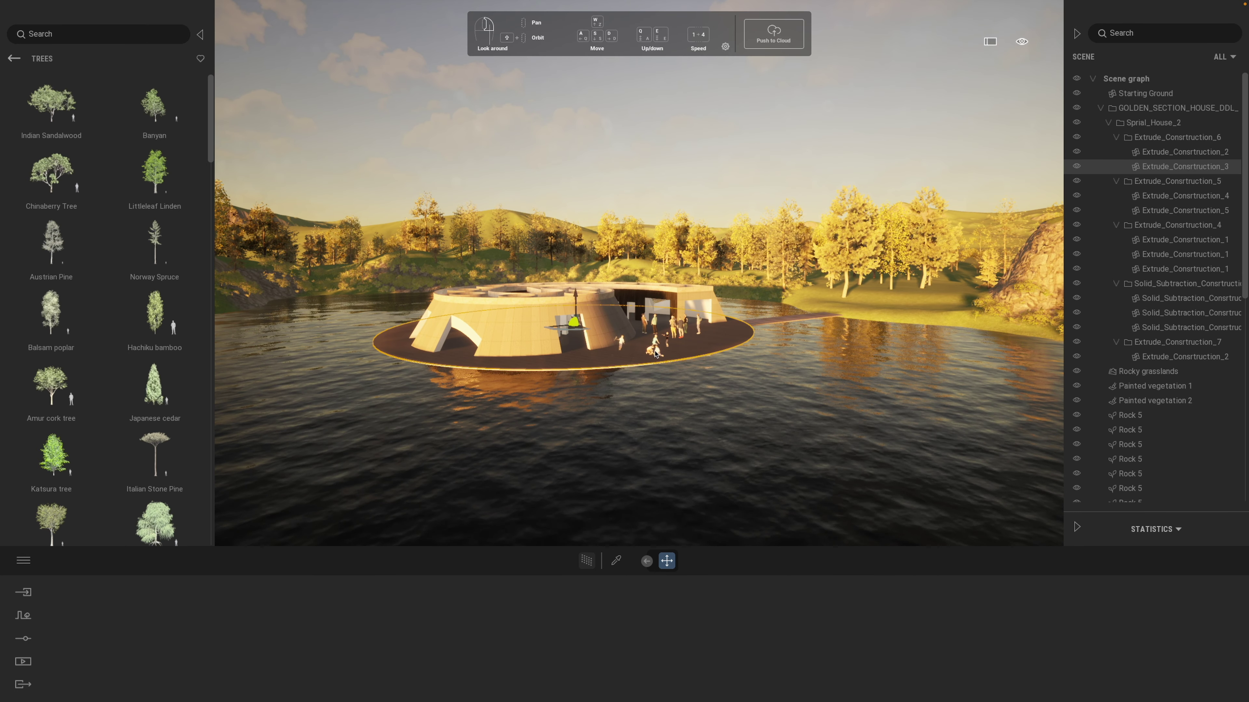
pyautogui.scroll(-10, 1164, 468)
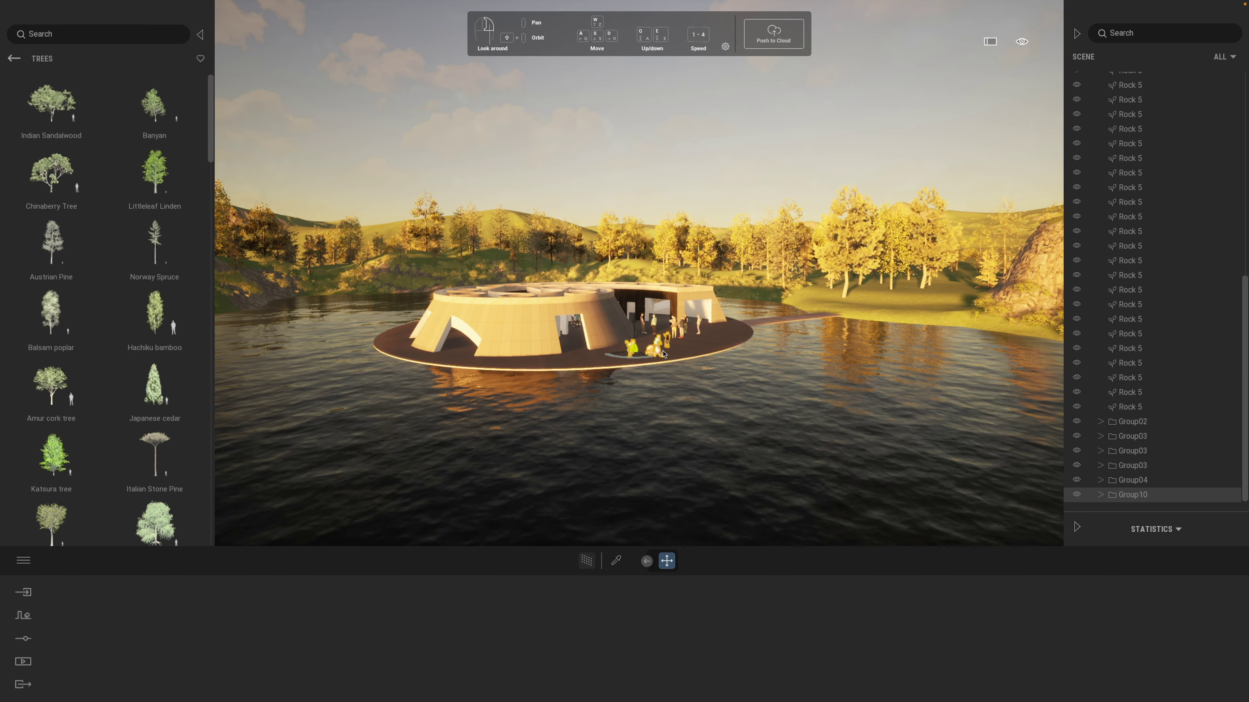
pyautogui.click(1076, 494)
pyautogui.scroll(5, 723, 463)
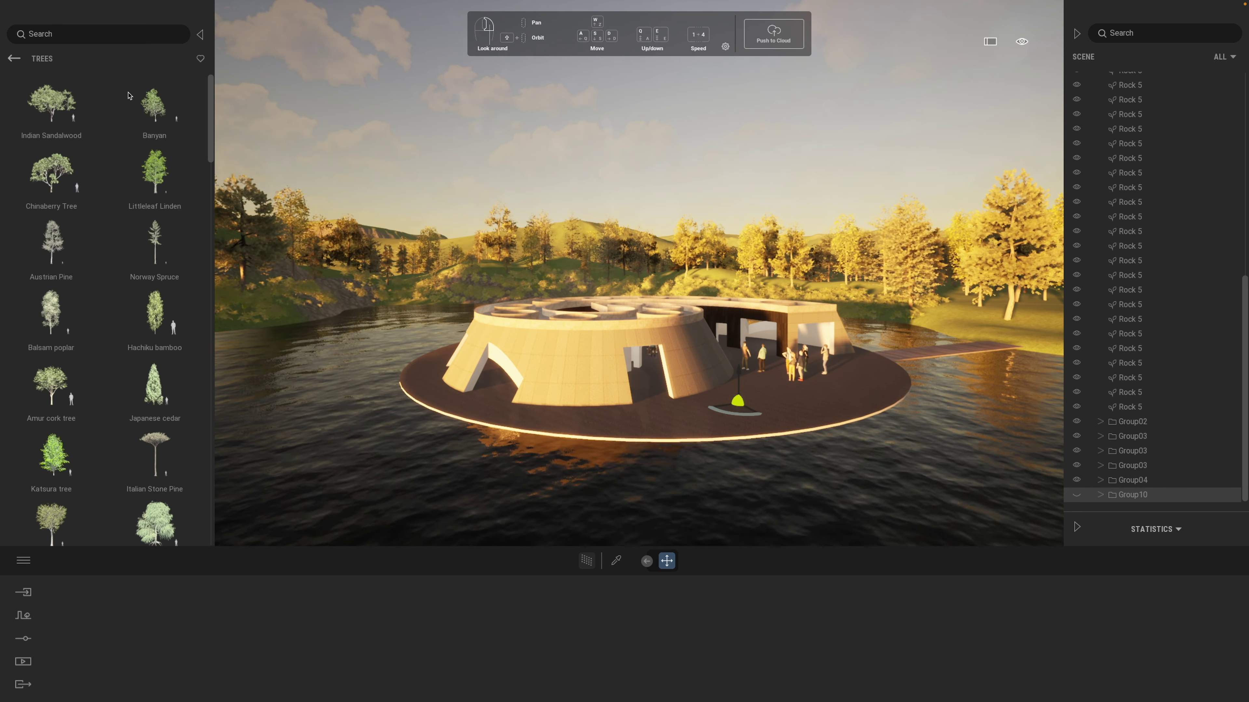
# Search the Quixel Megascans library for sculpture assets and find a Decorative Statuette.
pyautogui.click(13, 60)
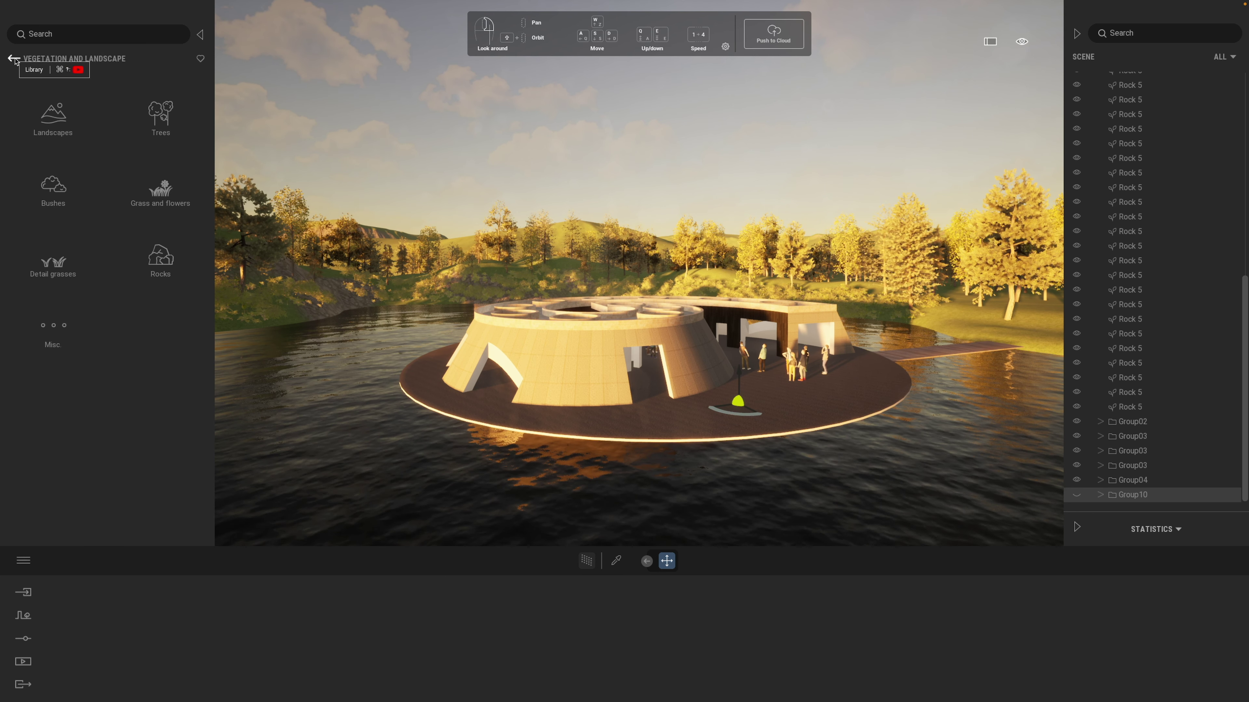
pyautogui.click(14, 59)
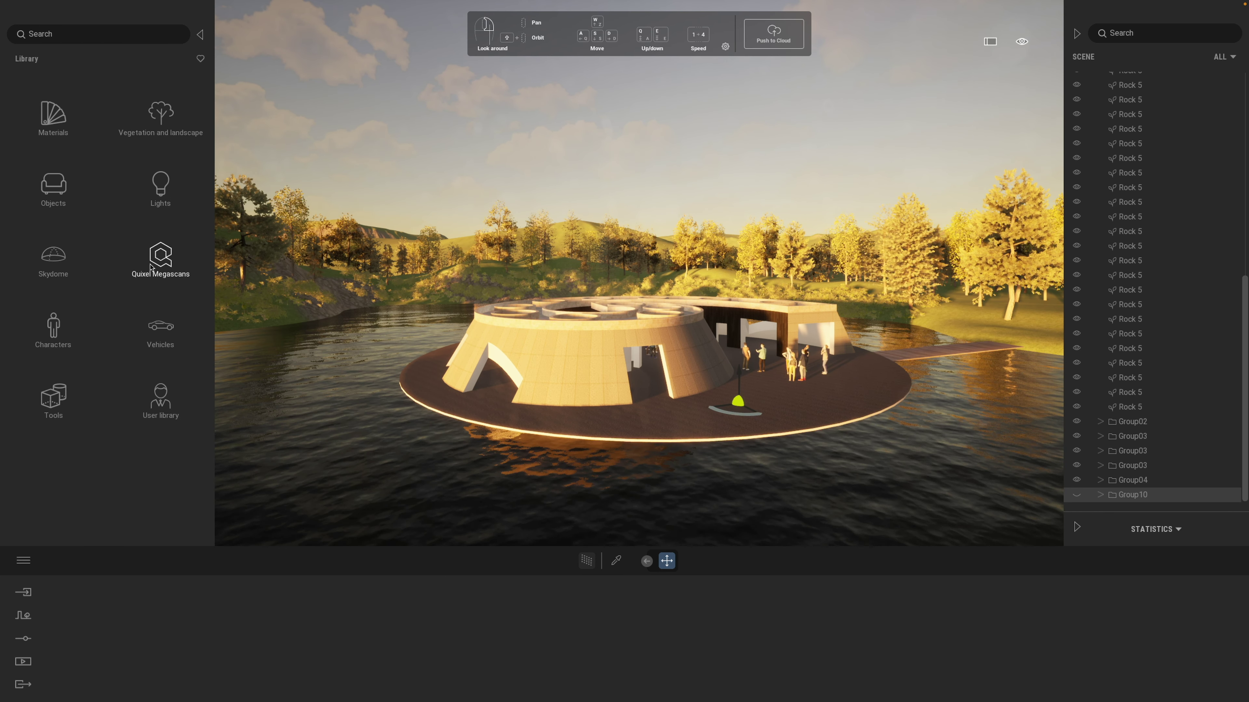
pyautogui.click(161, 258)
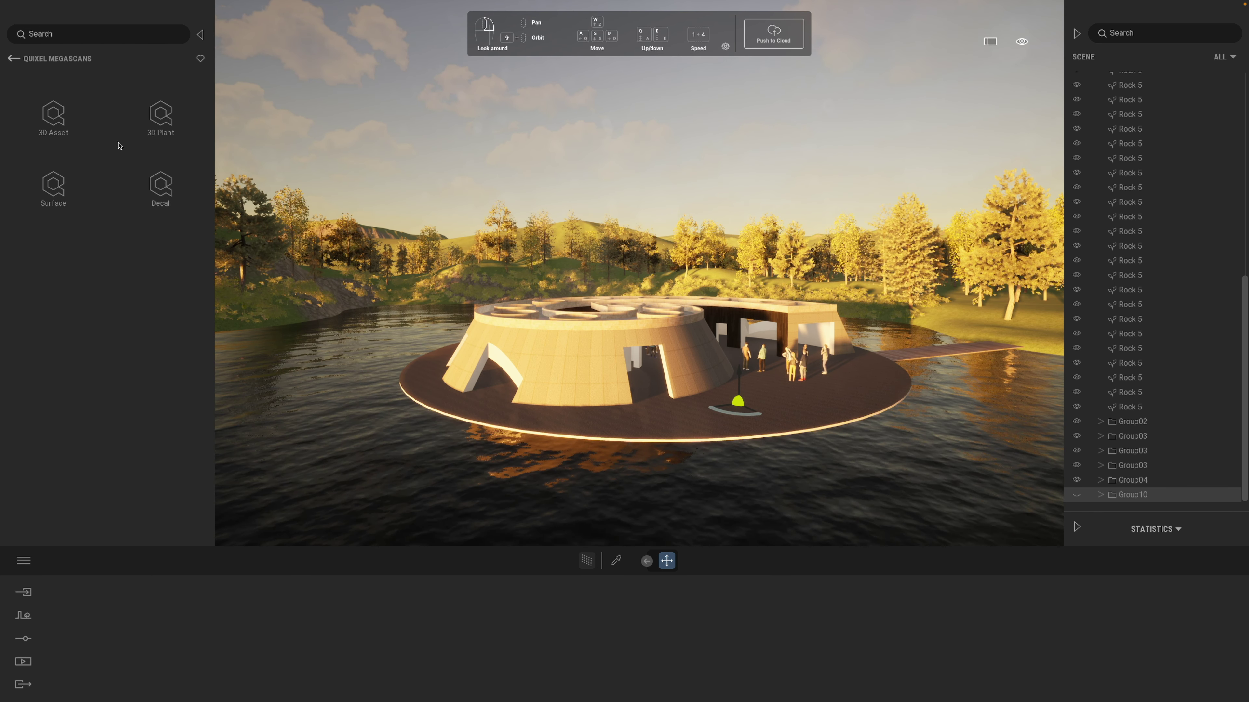
pyautogui.click(59, 35)
pyautogui.write('sculpture')
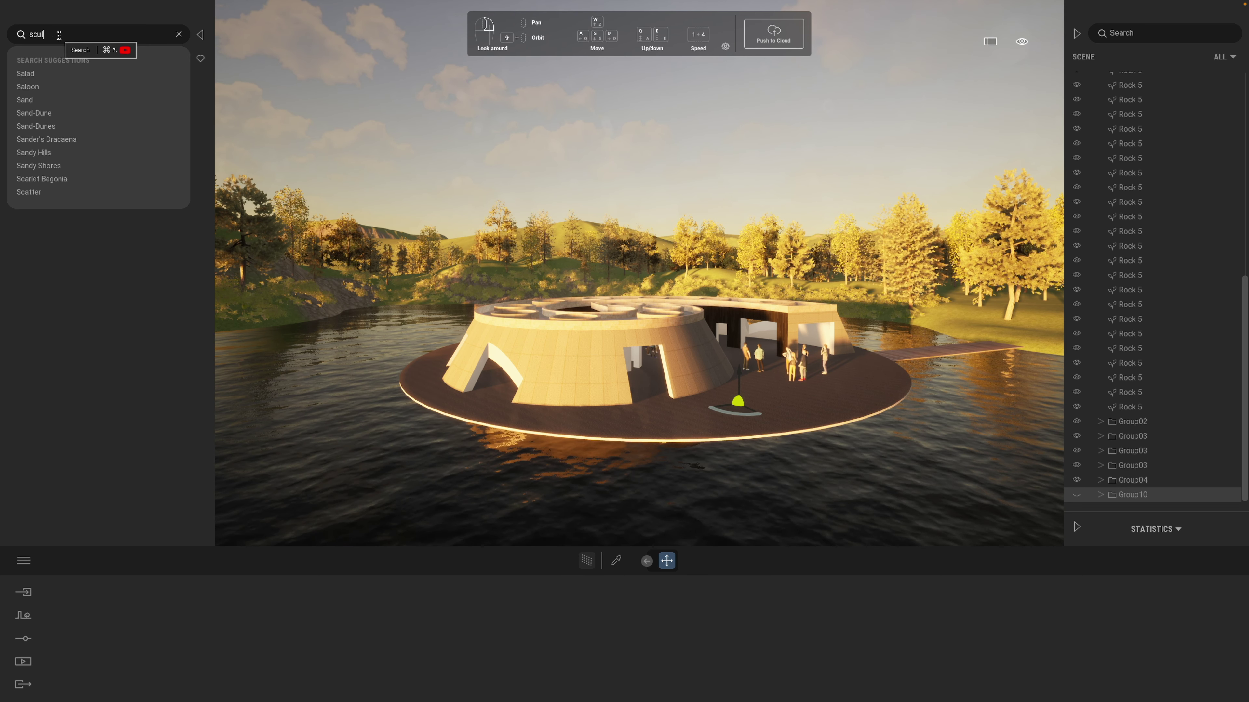
pyautogui.press('Return')
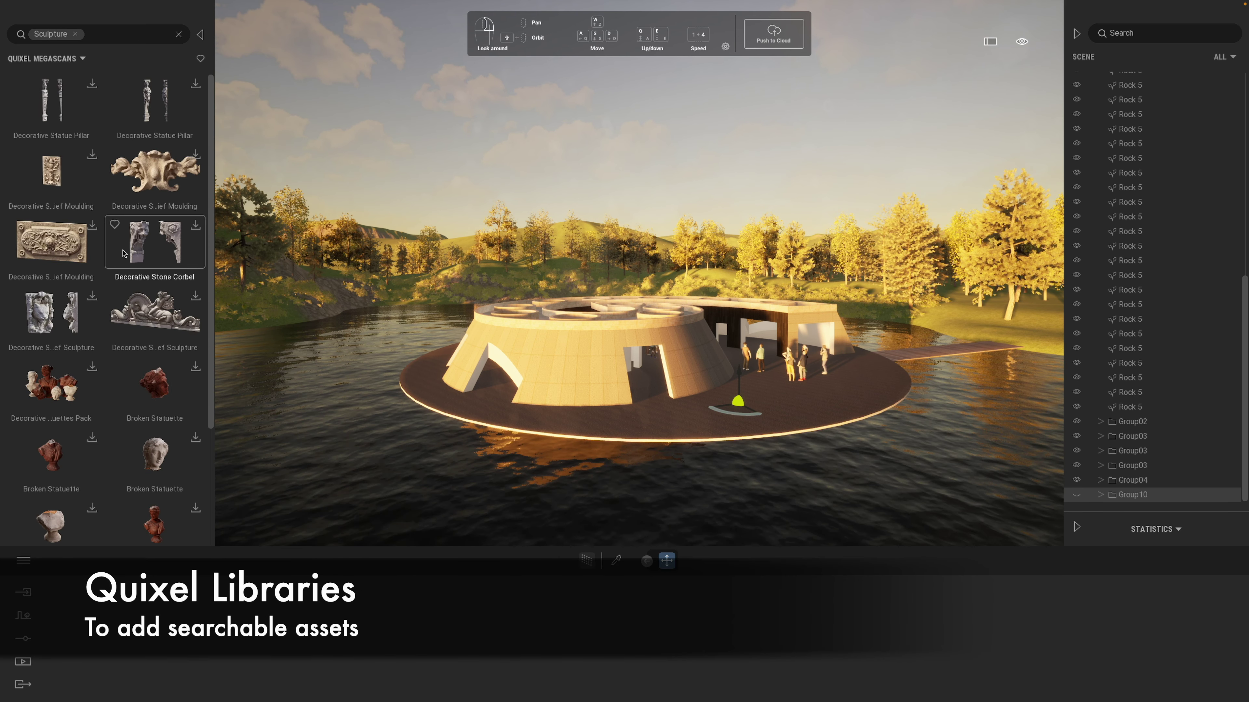
pyautogui.scroll(-3, 123, 256)
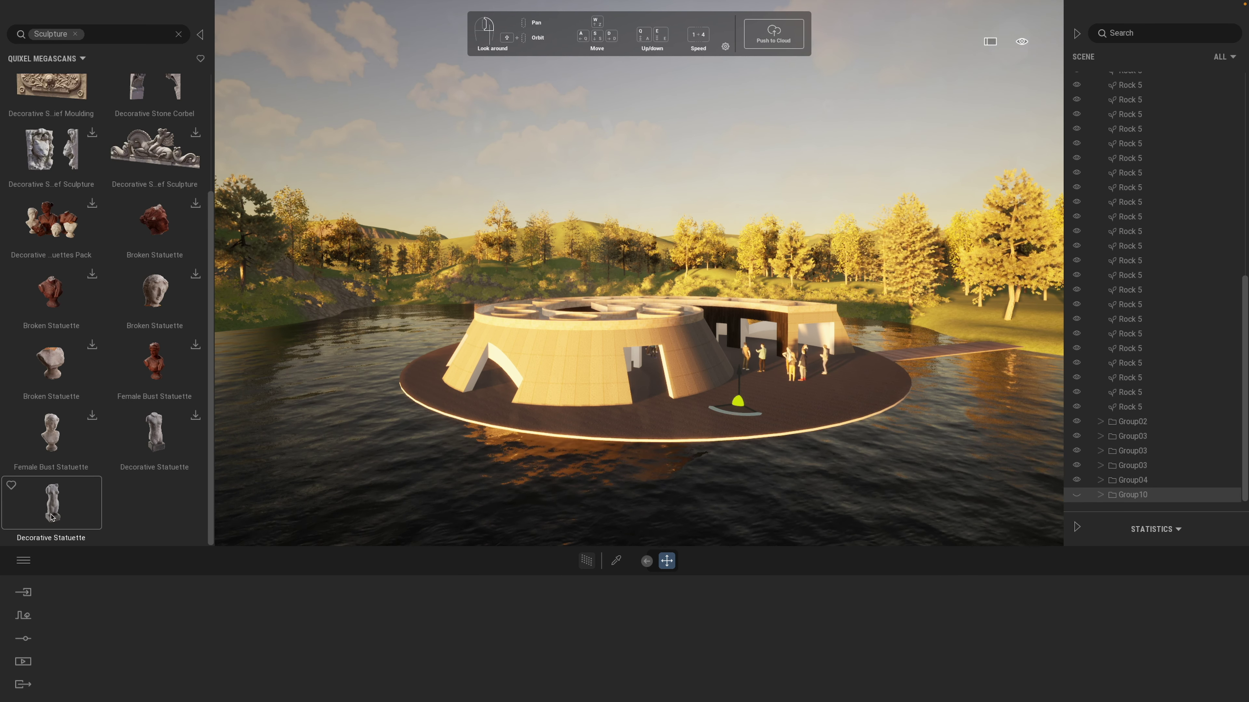
# Place the Decorative Statuette on the deck in front of the house and enlarge it uniformly to above human height.
pyautogui.moveTo(733, 407); pyautogui.dragTo(734, 403)
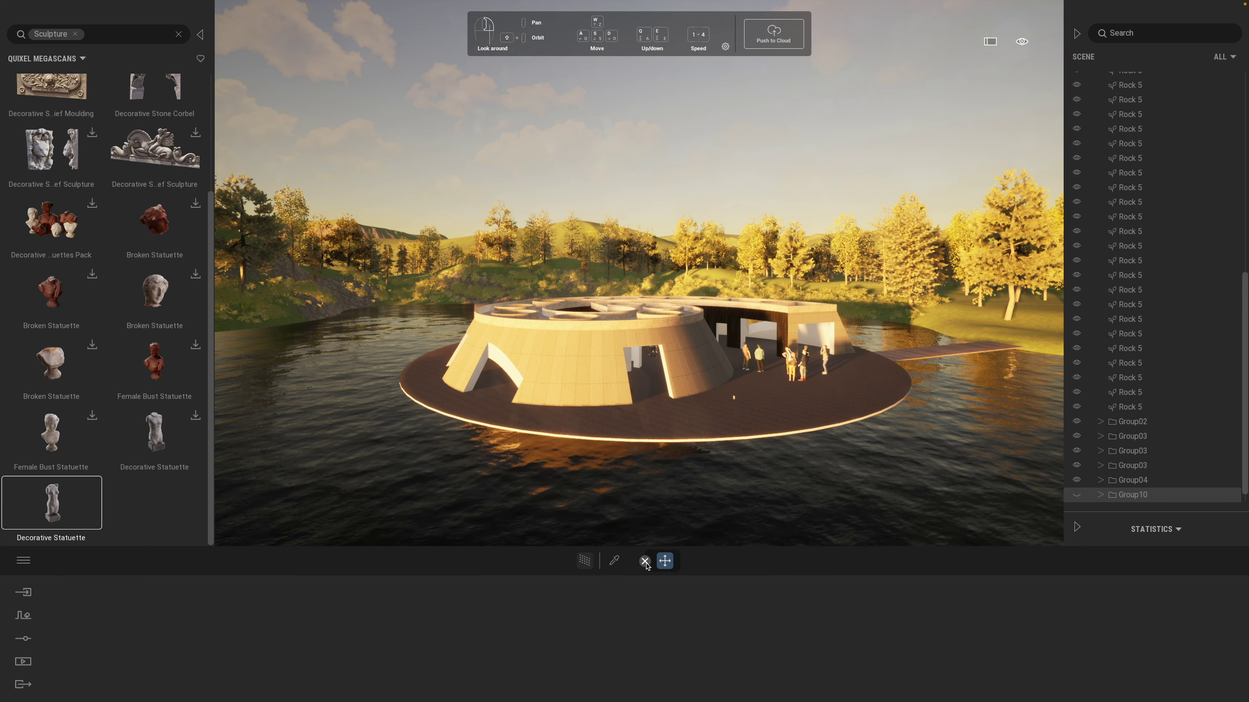
pyautogui.click(664, 555)
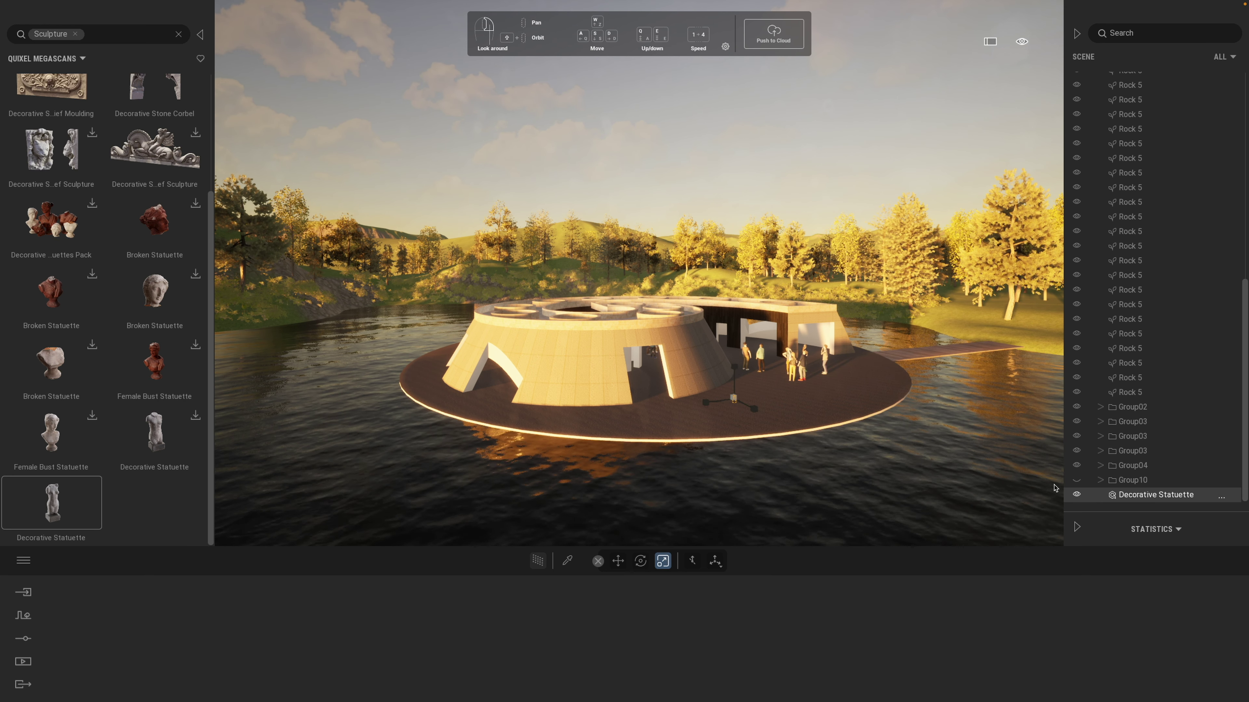
pyautogui.click(736, 402)
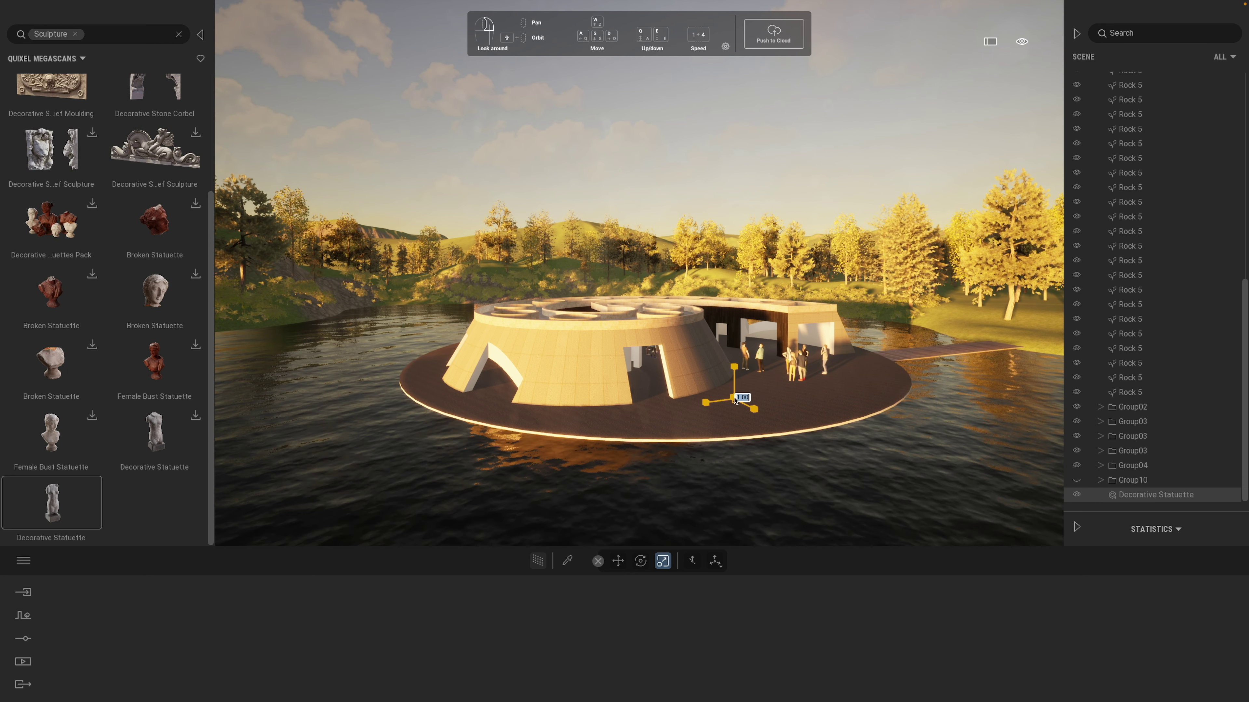
pyautogui.write('1')
pyautogui.press('Return')
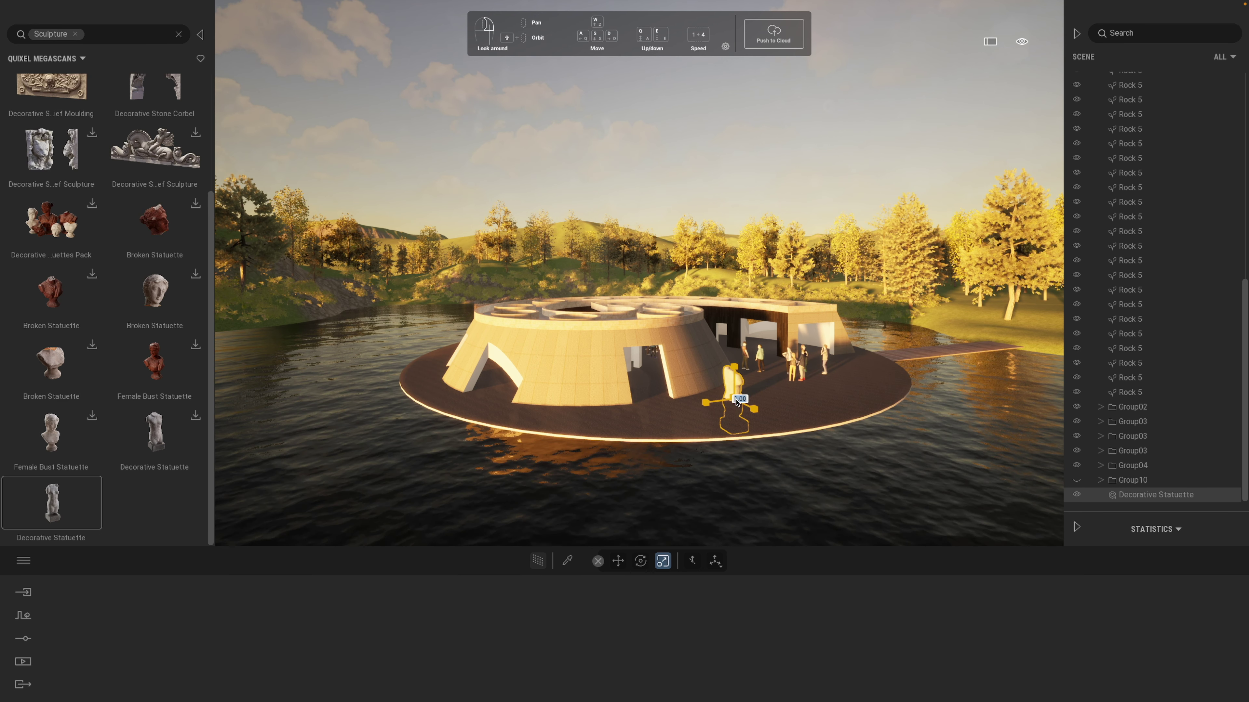
# Move the Decorative Statuette from the deck into the open centre of the spiral house.
pyautogui.press('space')
pyautogui.moveTo(734, 402); pyautogui.dragTo(736, 325)
pyautogui.press('e')
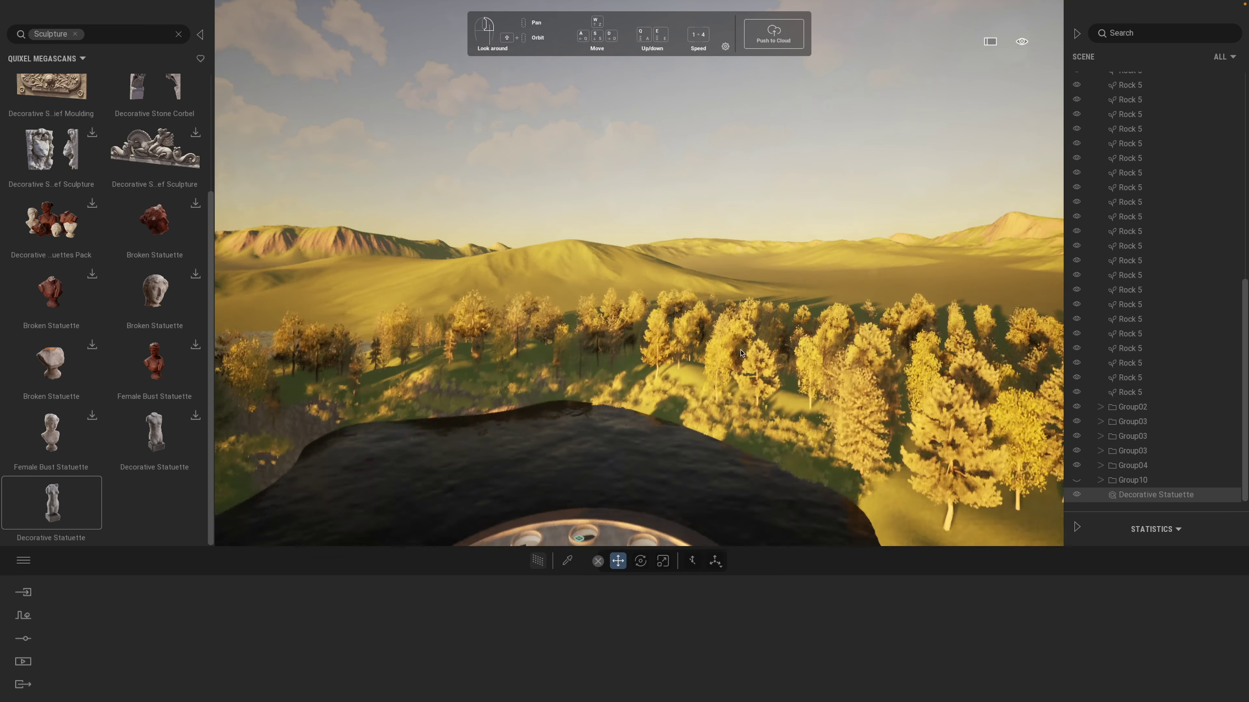
pyautogui.moveTo(716, 374); pyautogui.dragTo(717, 412)
pyautogui.moveTo(724, 273); pyautogui.dragTo(707, 285)
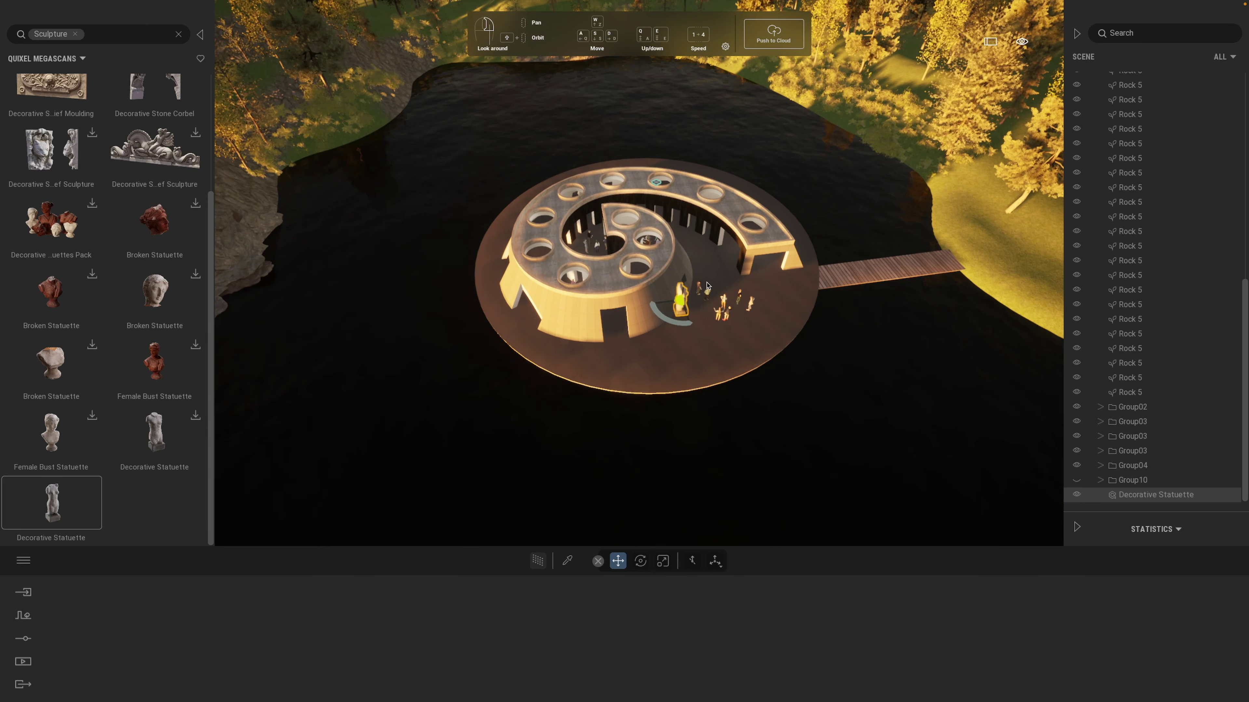
pyautogui.click(598, 246)
pyautogui.moveTo(633, 266); pyautogui.dragTo(743, 265)
pyautogui.click(681, 315)
pyautogui.moveTo(675, 317); pyautogui.dragTo(591, 265)
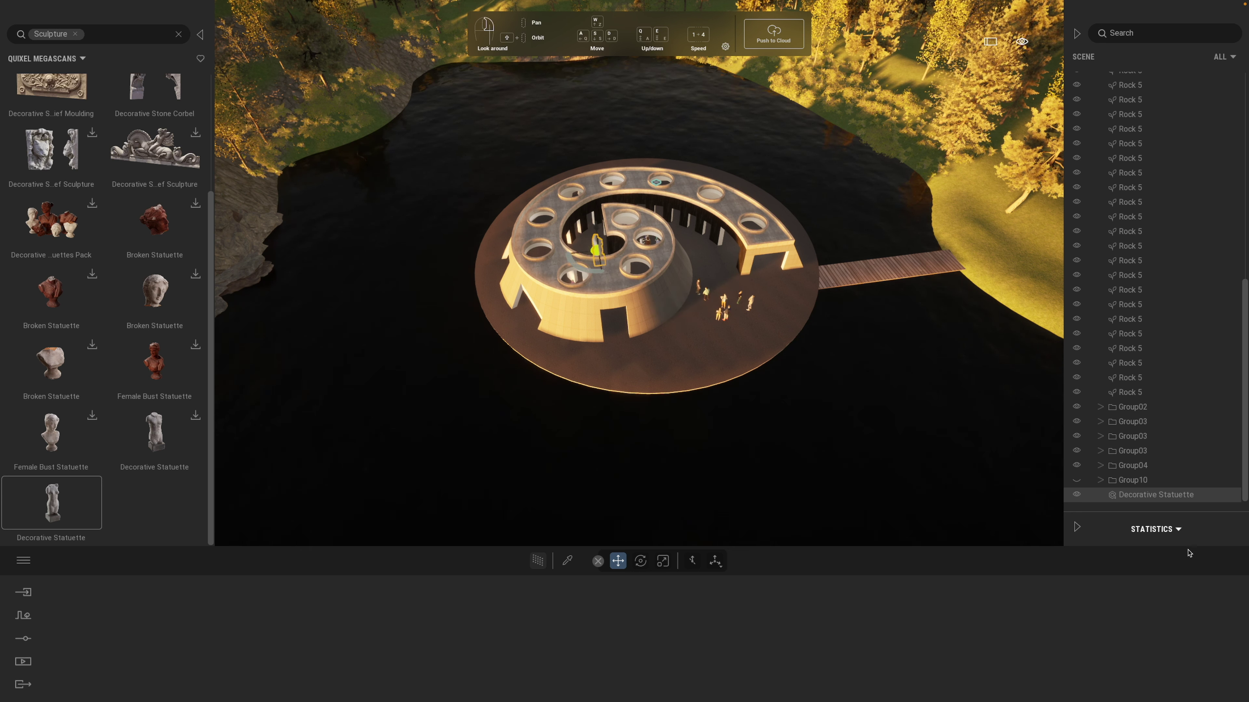
# Open the project's media images and view the statuette inside the house from Image1.
pyautogui.click(51, 665)
pyautogui.click(343, 630)
pyautogui.click(211, 607)
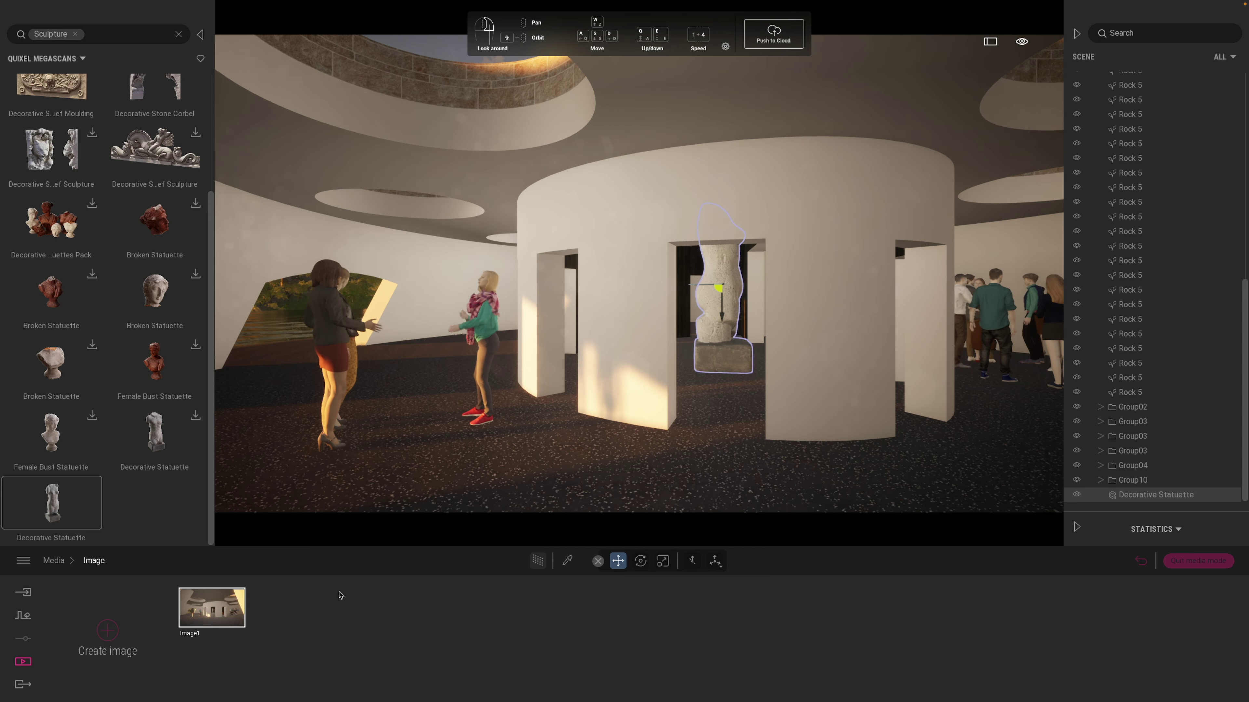
pyautogui.click(219, 582)
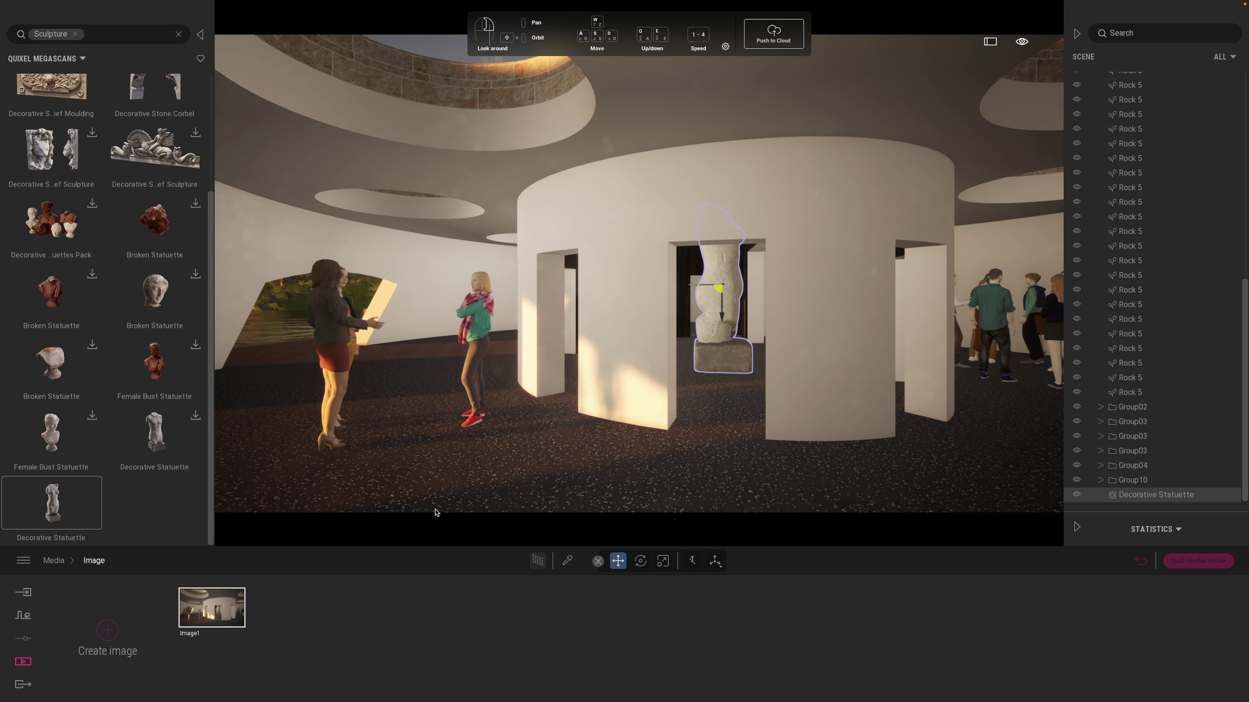
# Create a new image with an exterior view from over the lake, framing the whole house, its deck and the people.
pyautogui.press('s')
pyautogui.press('e')
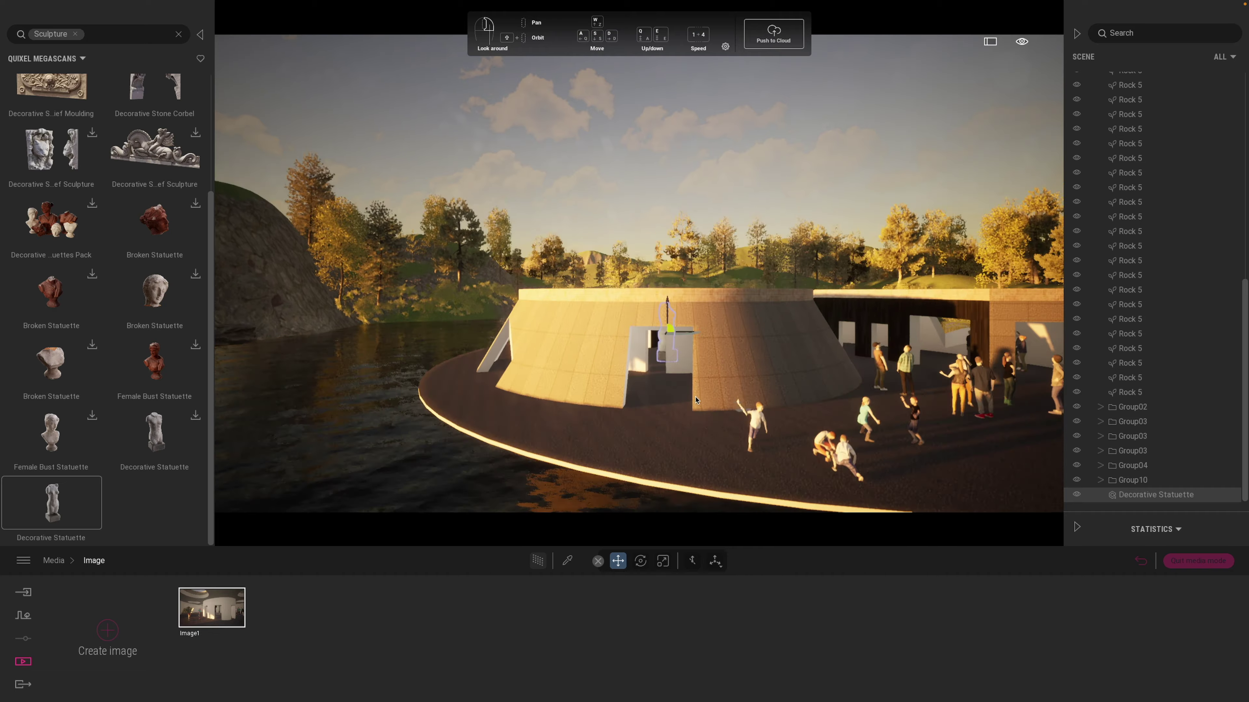
pyautogui.press('e')
pyautogui.moveTo(692, 401); pyautogui.dragTo(752, 445, button='right')
pyautogui.press('q')
pyautogui.press('s')
pyautogui.press('e')
pyautogui.press('w')
pyautogui.press('e')
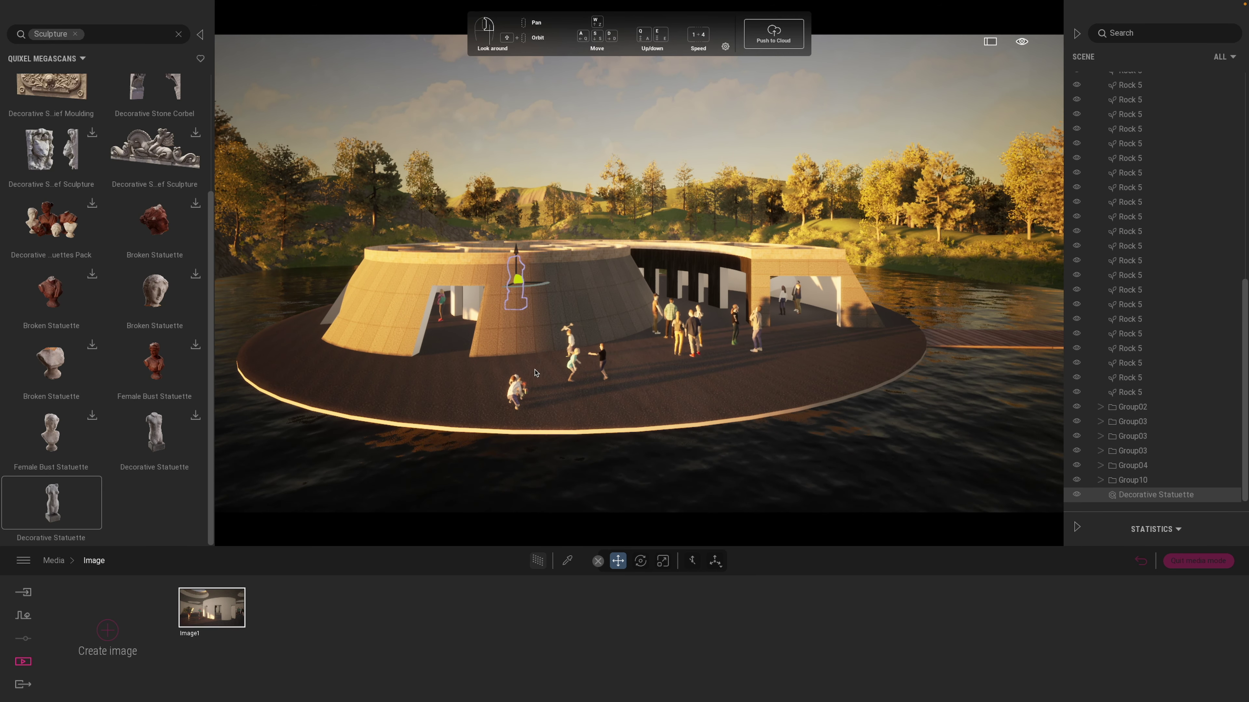
pyautogui.moveTo(608, 386); pyautogui.dragTo(620, 398, button='right')
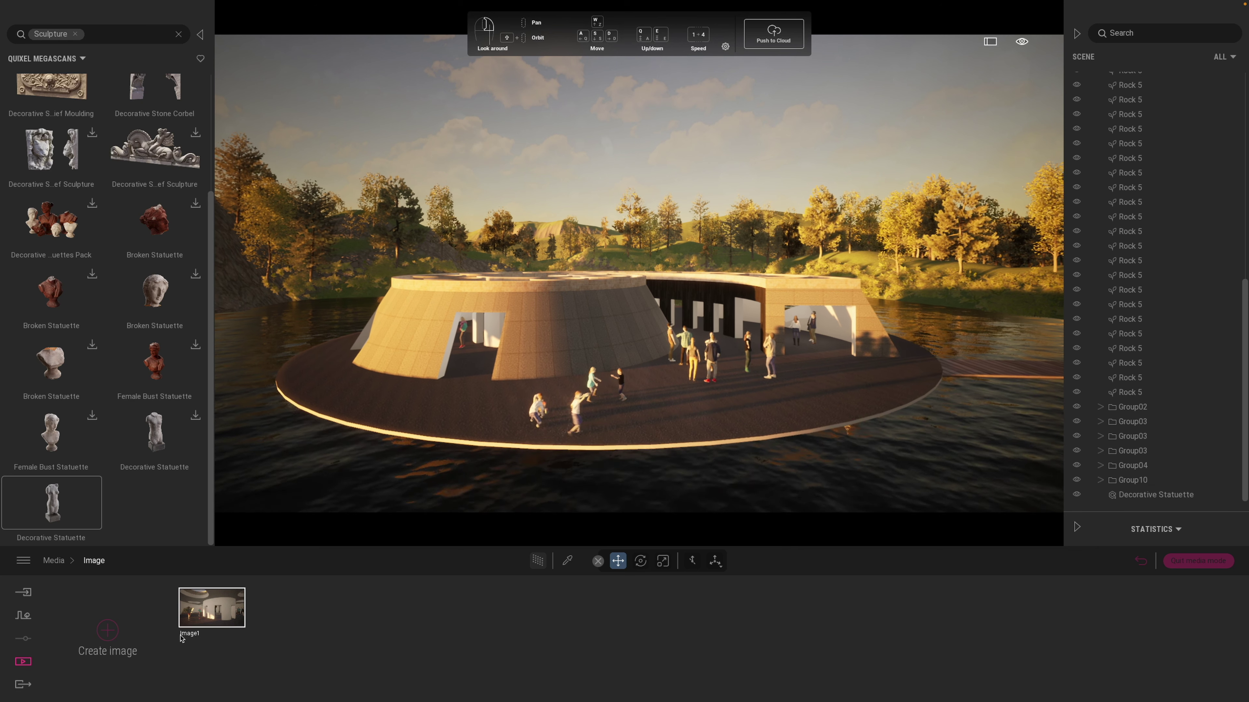
pyautogui.click(110, 633)
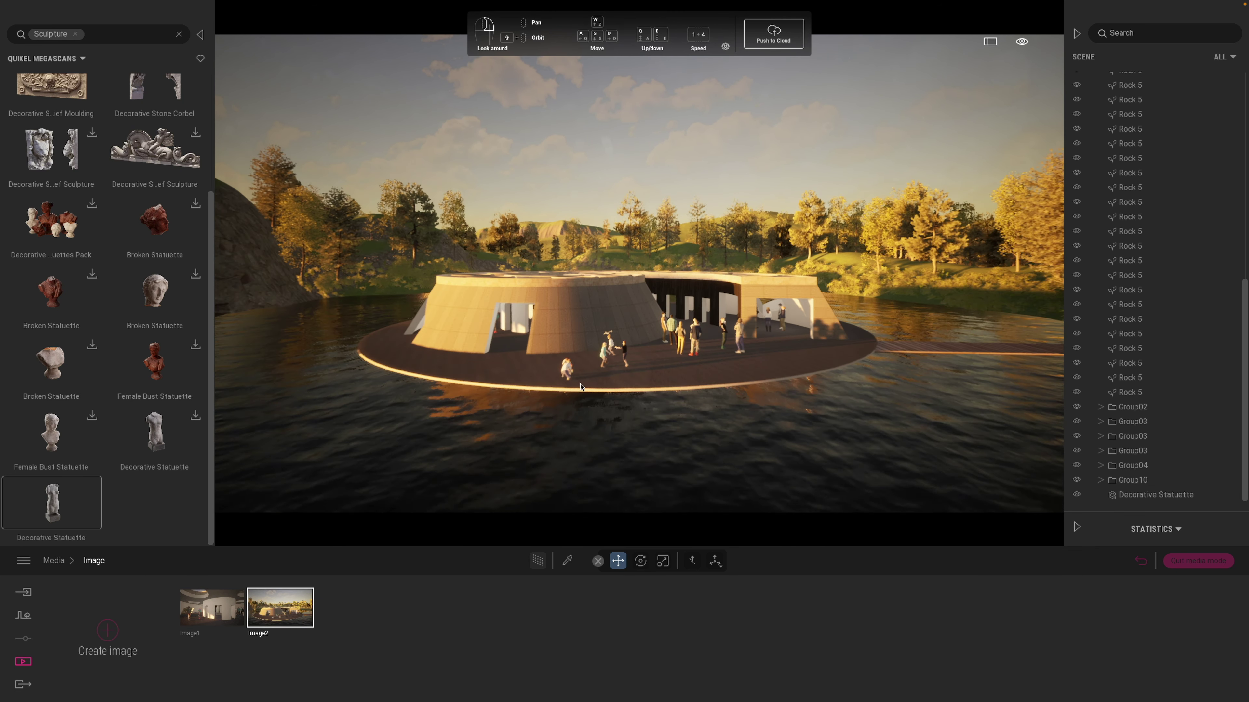
# Create another image from farther out over the lake, with the house centred low against the trees.
pyautogui.scroll(-2, 552, 373)
pyautogui.moveTo(575, 363); pyautogui.dragTo(683, 350, button='right')
pyautogui.press('a')
pyautogui.press('w')
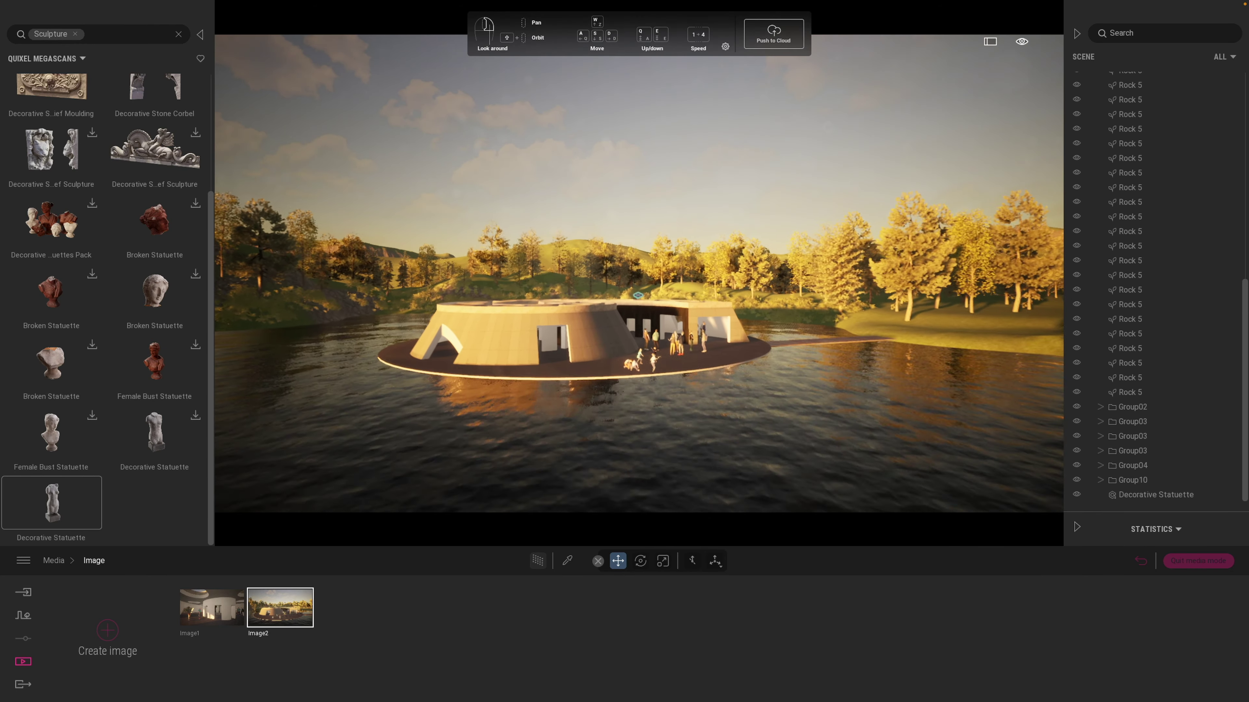
pyautogui.click(107, 631)
# Create another image from a raised viewpoint, showing the whole house, walkway, lake and hills from above.
pyautogui.press('q')
pyautogui.moveTo(762, 259); pyautogui.dragTo(759, 221, button='right')
pyautogui.press('s')
pyautogui.press('d')
pyautogui.press('w')
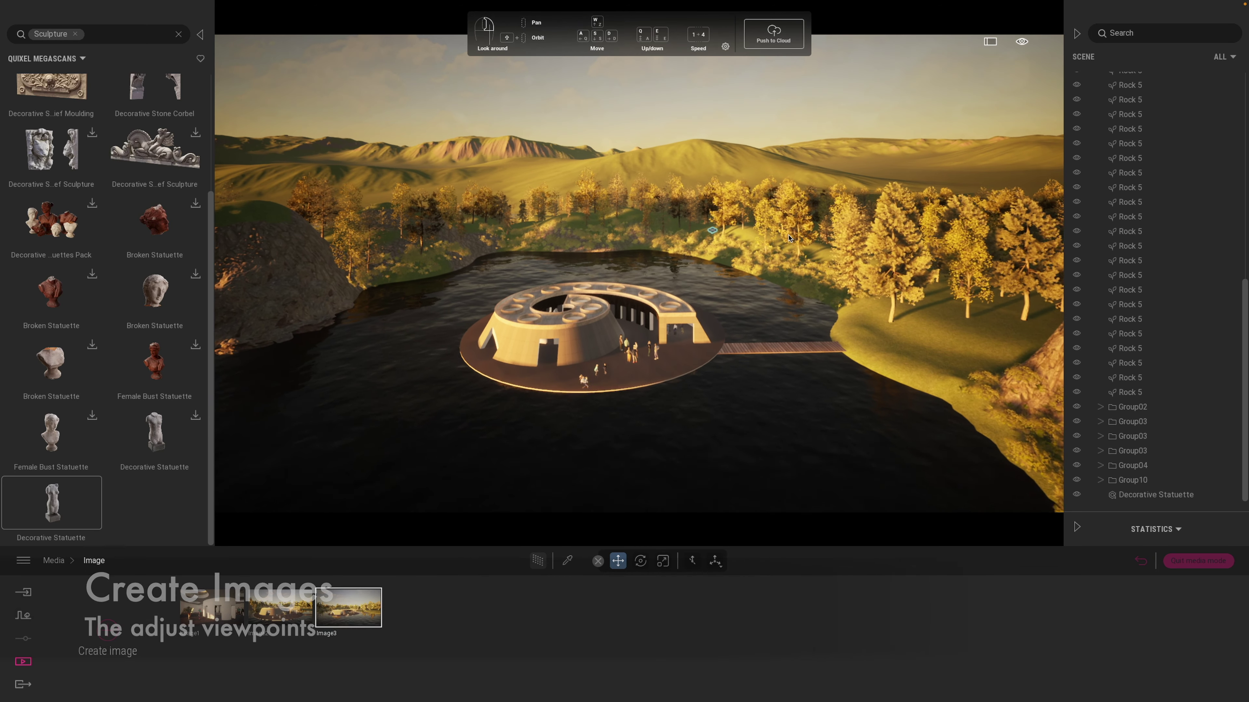
pyautogui.moveTo(311, 588)
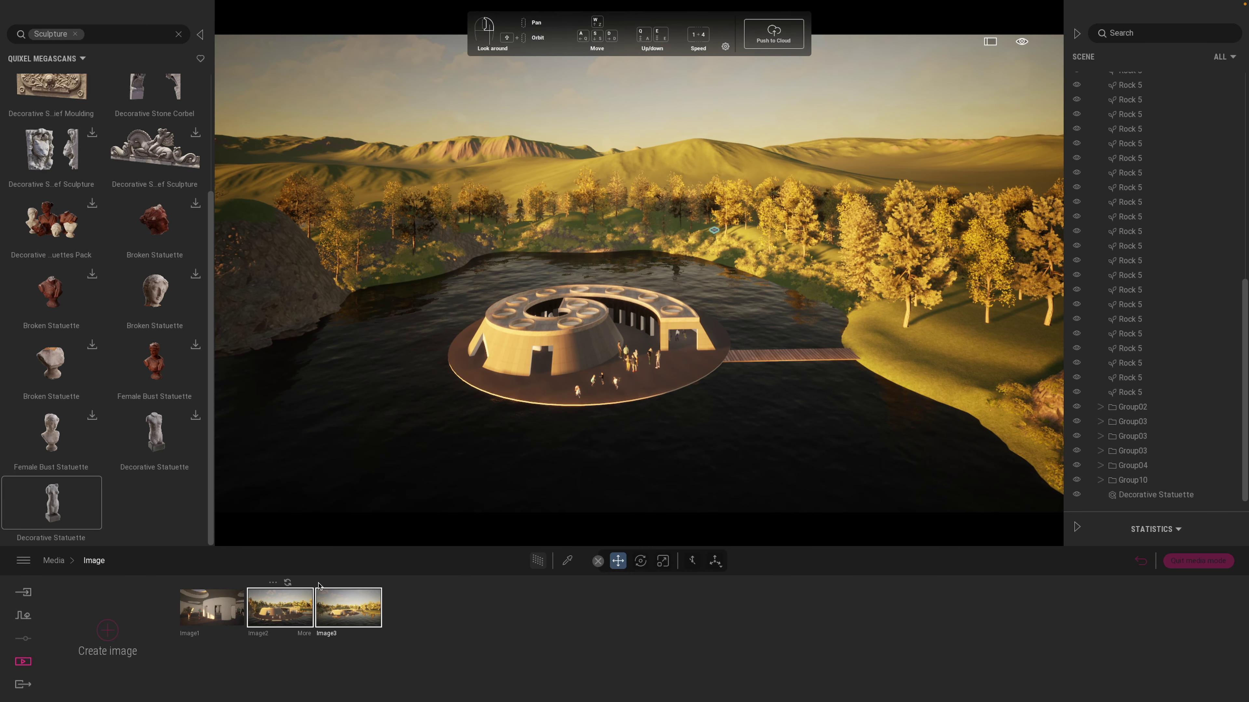
pyautogui.click(110, 632)
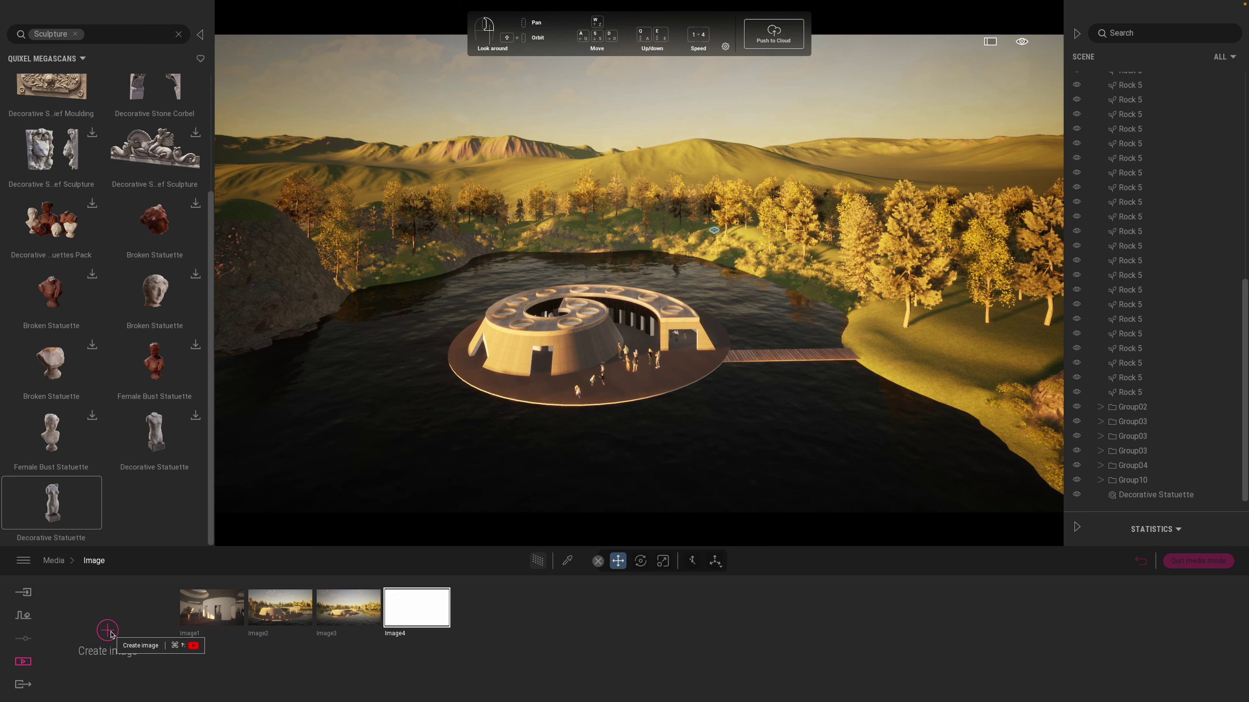
# Review the saved views from Image1 through Image4.
pyautogui.click(209, 613)
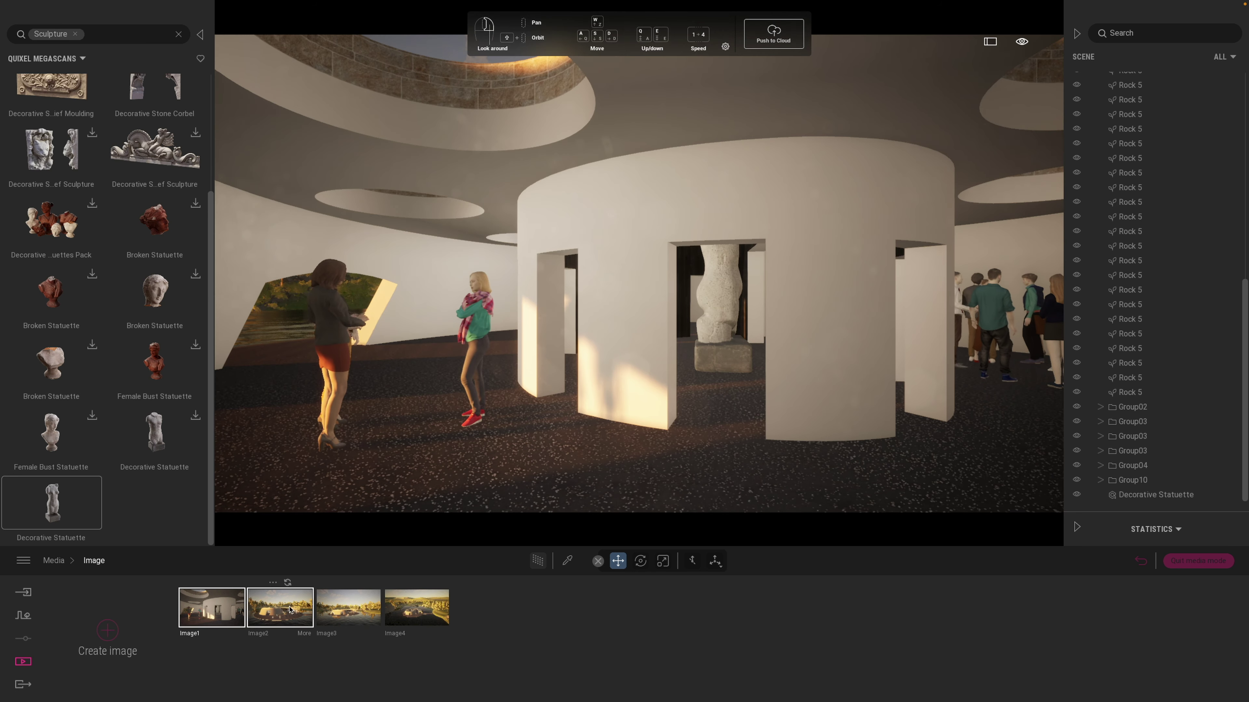
pyautogui.click(280, 608)
pyautogui.click(354, 608)
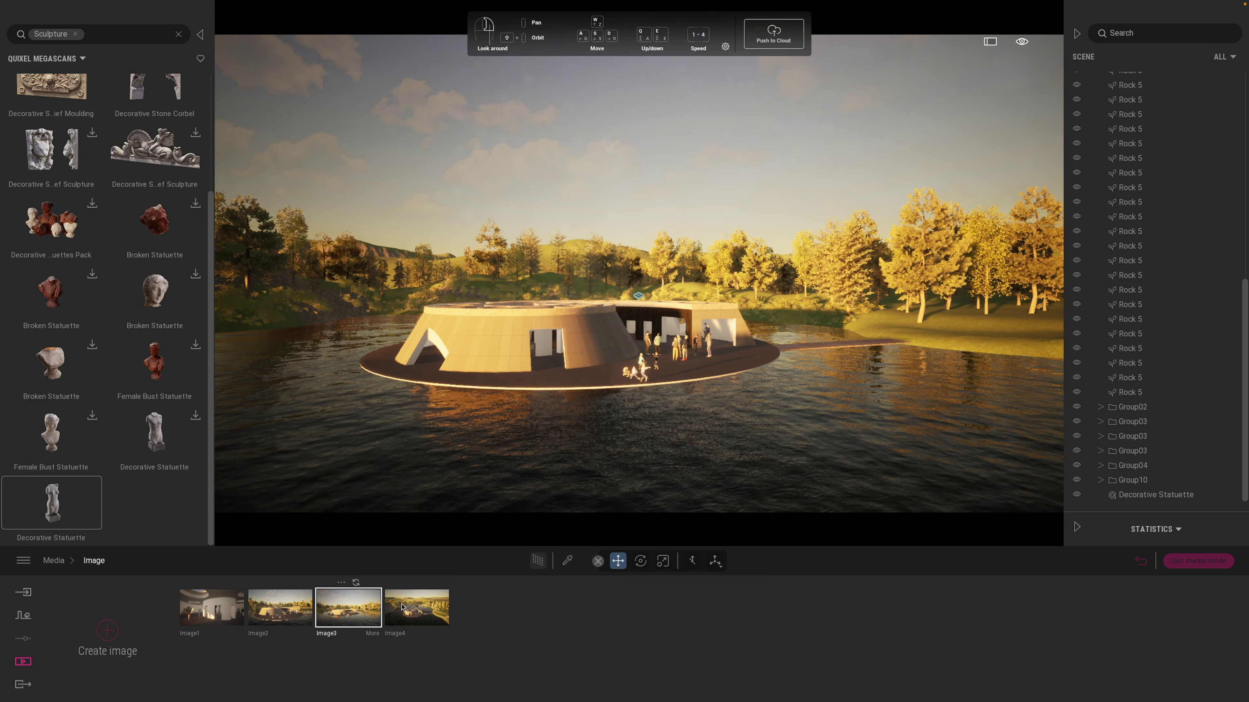
pyautogui.click(419, 613)
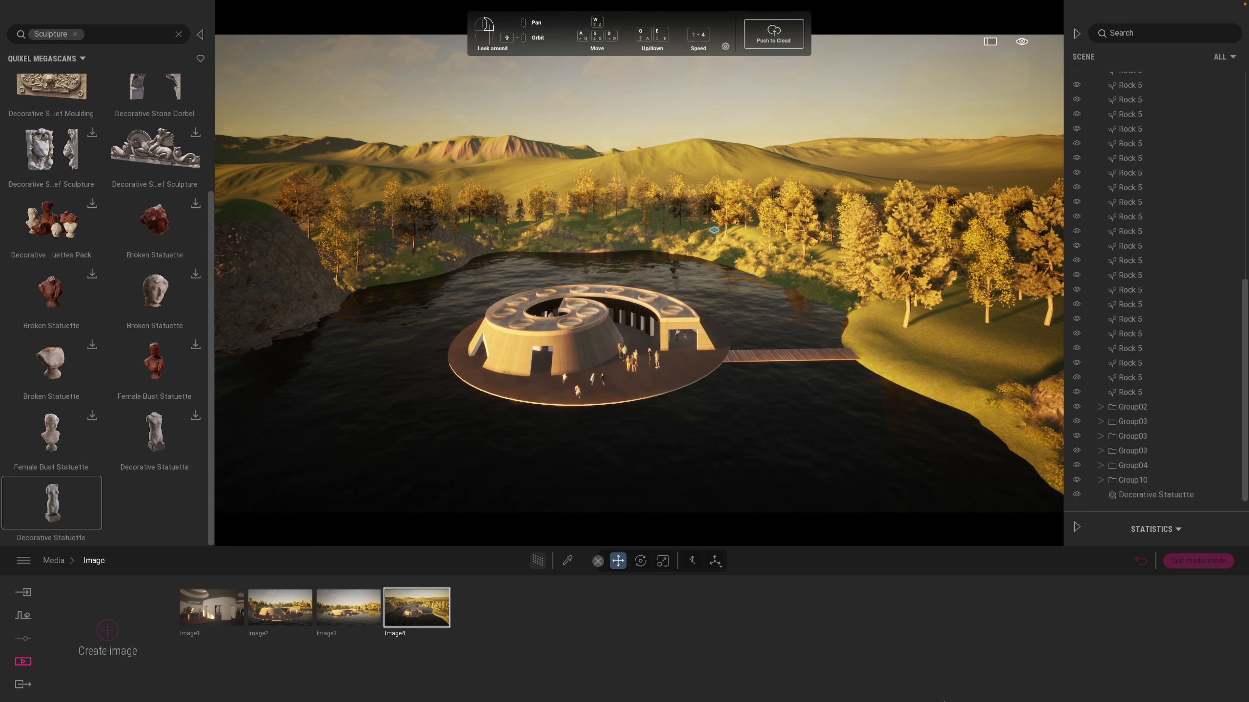
# Switch to Vectorworks, copy the deck's circular profile, exit the extrude and paste the circle in place.
pyautogui.moveTo(950, 696)
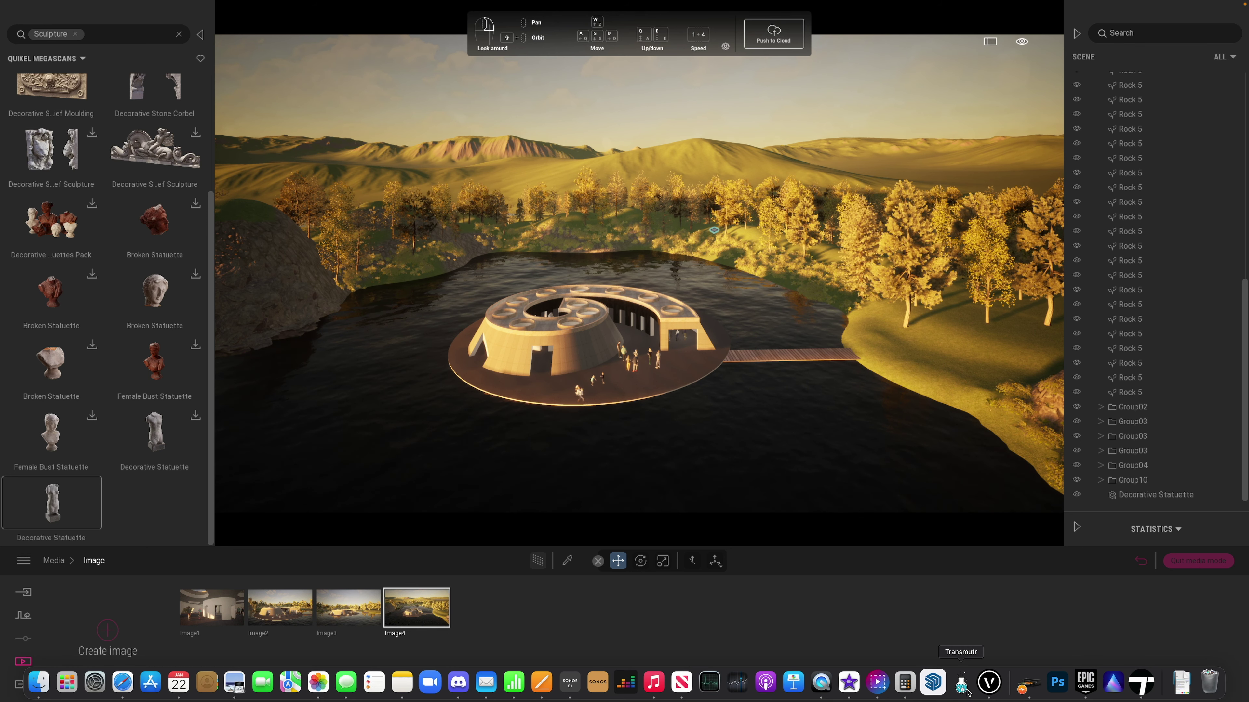
pyautogui.click(989, 682)
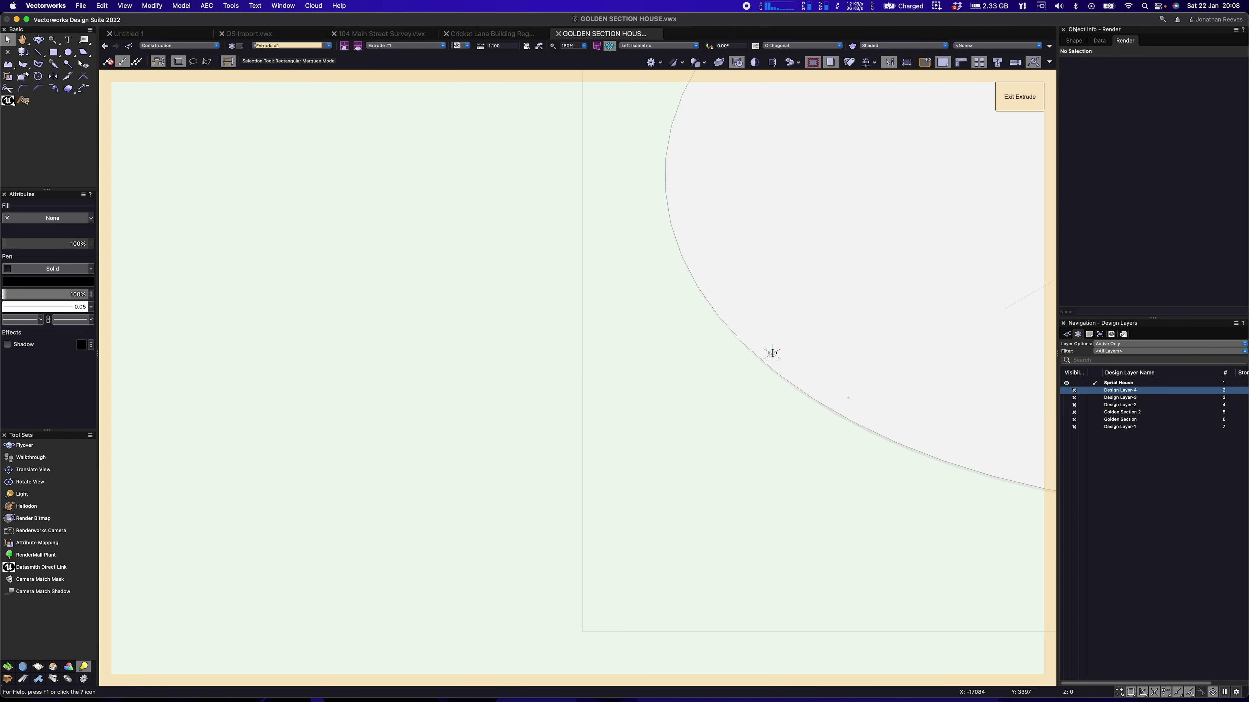
pyautogui.click(1005, 101)
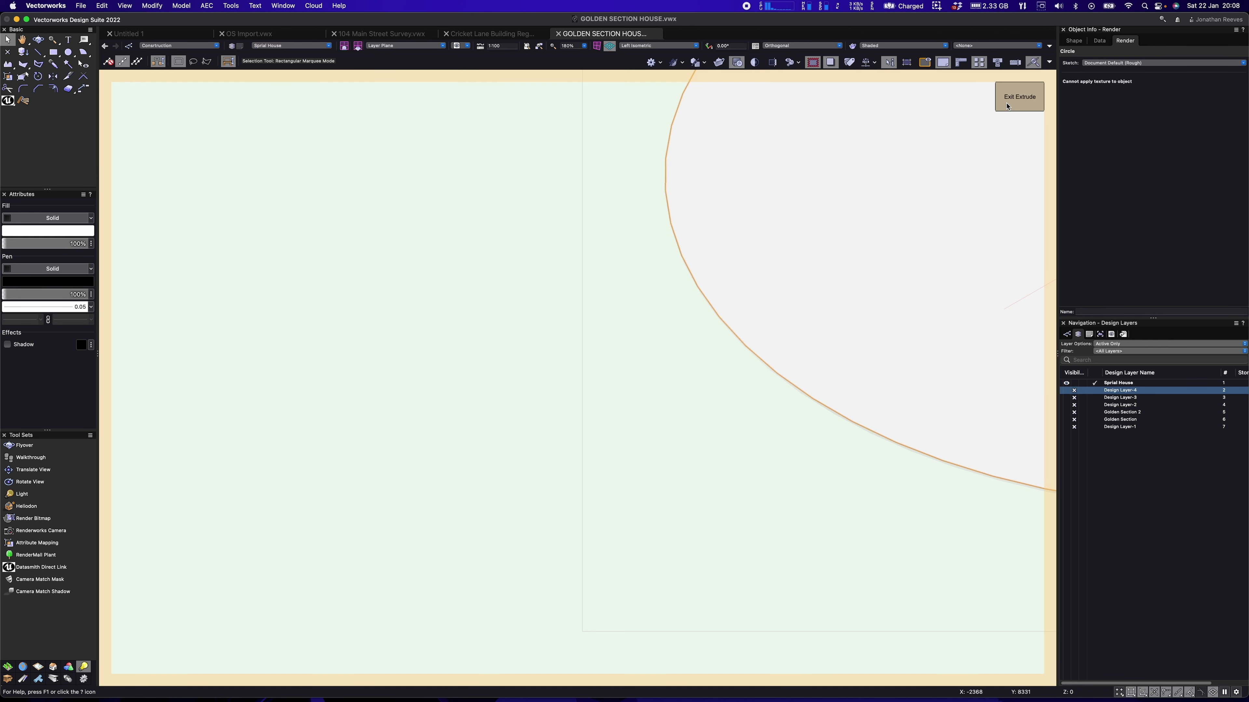
pyautogui.press('super+alt+v')
# Offset a duplicate of the deck circle inward by a distance of 200.
pyautogui.press('-')
pyautogui.press('-')
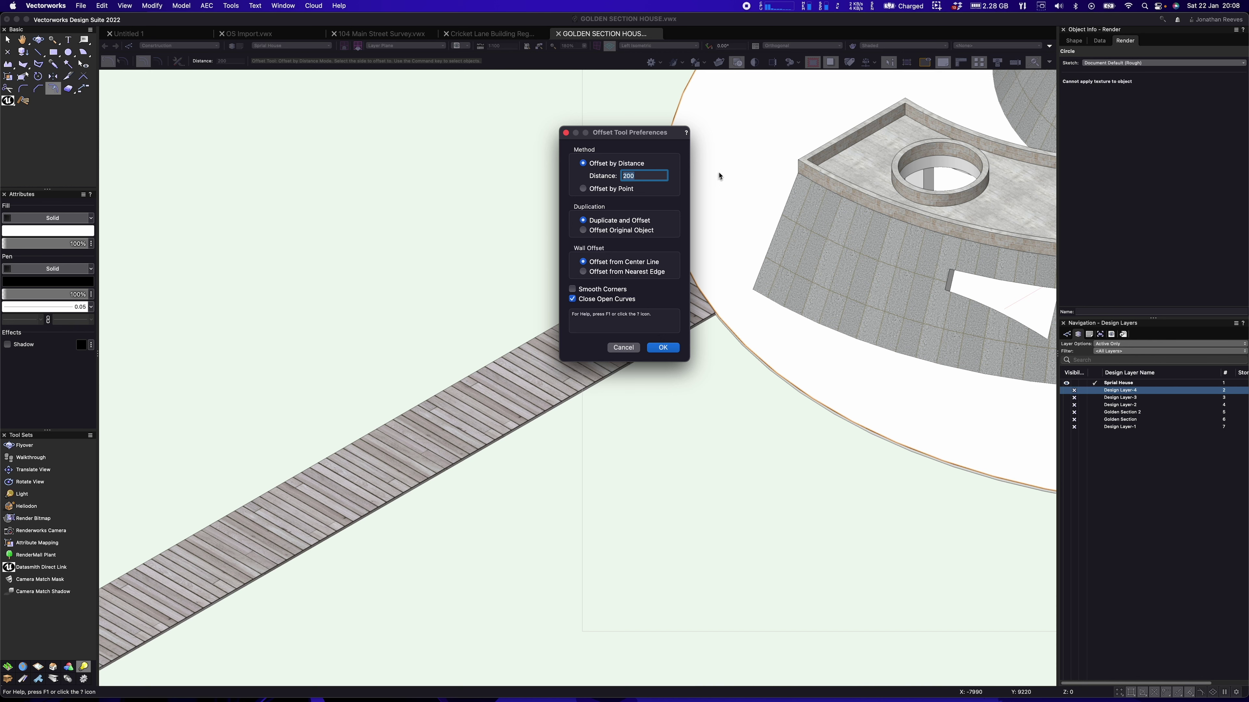
pyautogui.press('Return')
pyautogui.click(718, 218)
# Select both circles and clip the inner one out of the outer one to form a thin ring.
pyautogui.press('x')
pyautogui.keyDown('shift'); pyautogui.click(670, 215); pyautogui.keyUp('shift')
pyautogui.rightClick(670, 215)
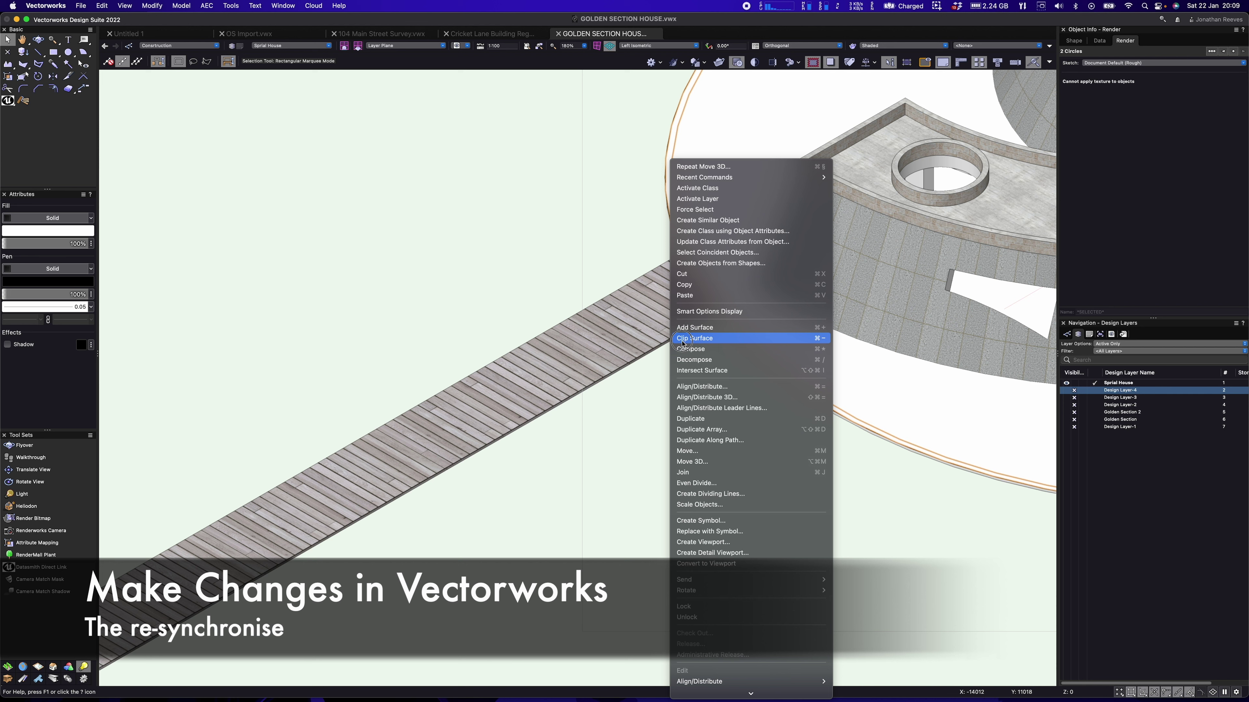
pyautogui.click(682, 340)
# In plan view, clip a rectangular opening out of the ring across the width of the walkway.
pyautogui.press('super+5')
pyautogui.scroll(-9, 685, 281)
pyautogui.scroll(1, 506, 223)
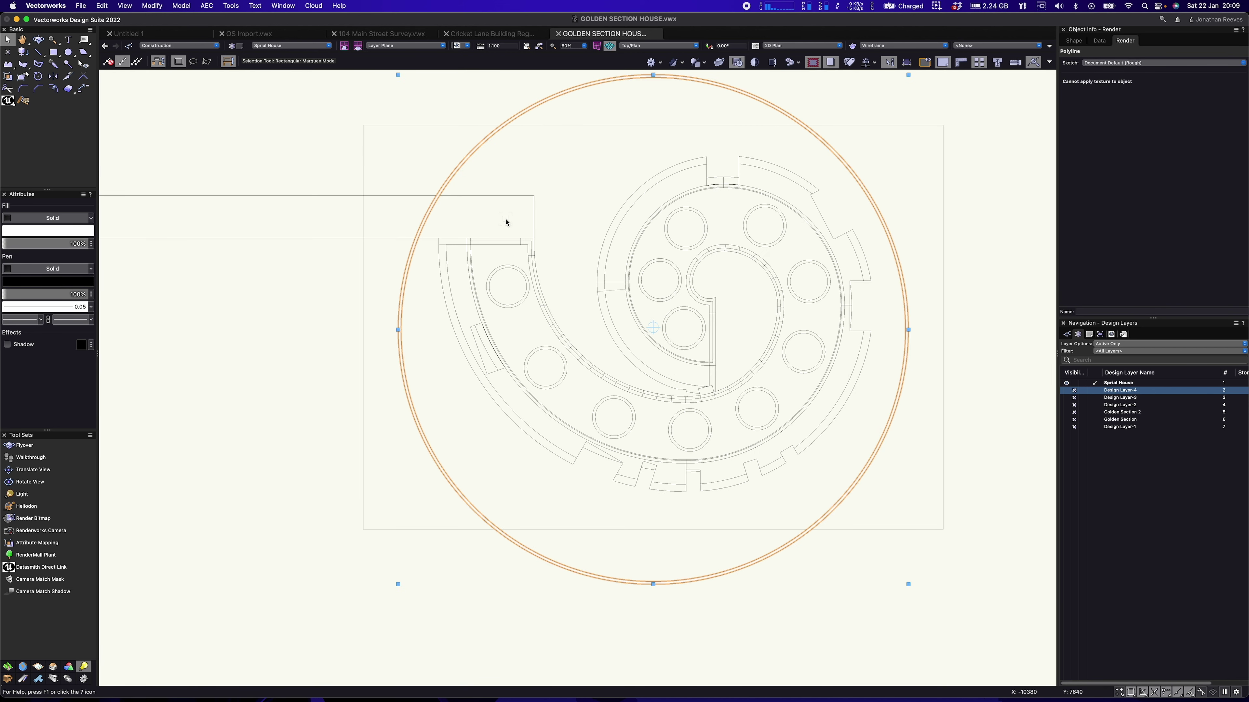
pyautogui.hotkey('alt', 'c')
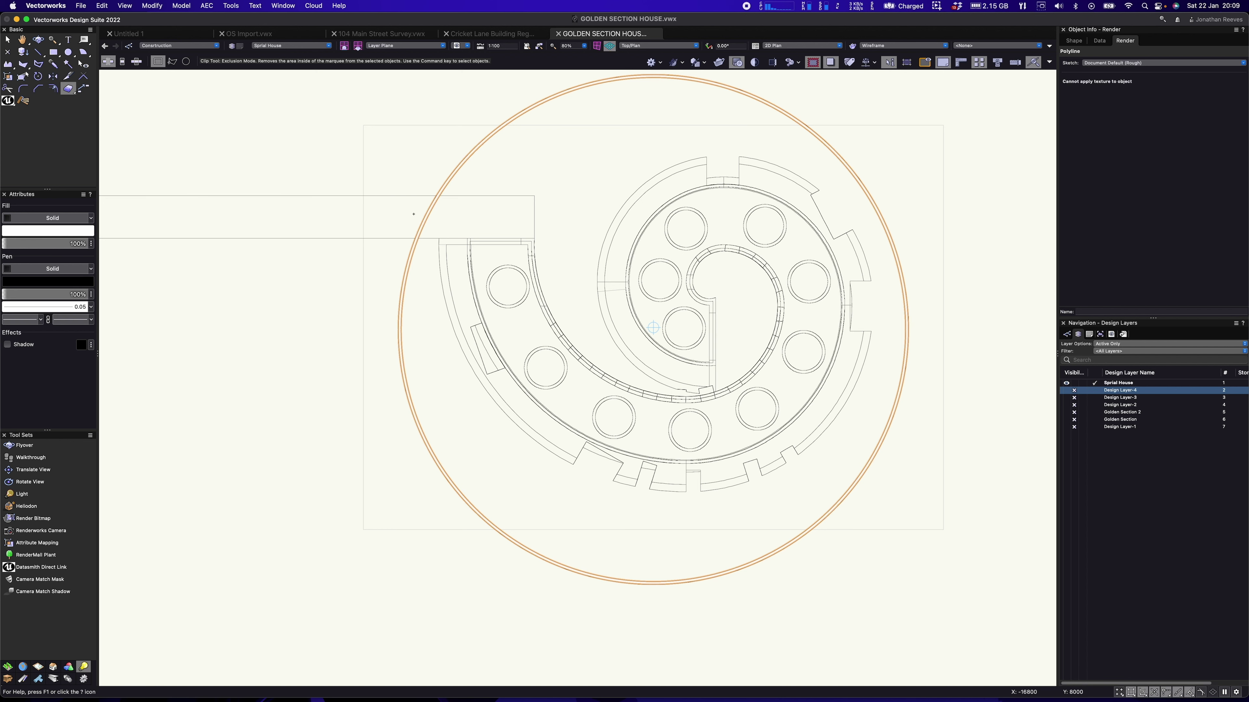
pyautogui.click(534, 196)
pyautogui.click(400, 243)
pyautogui.press('x')
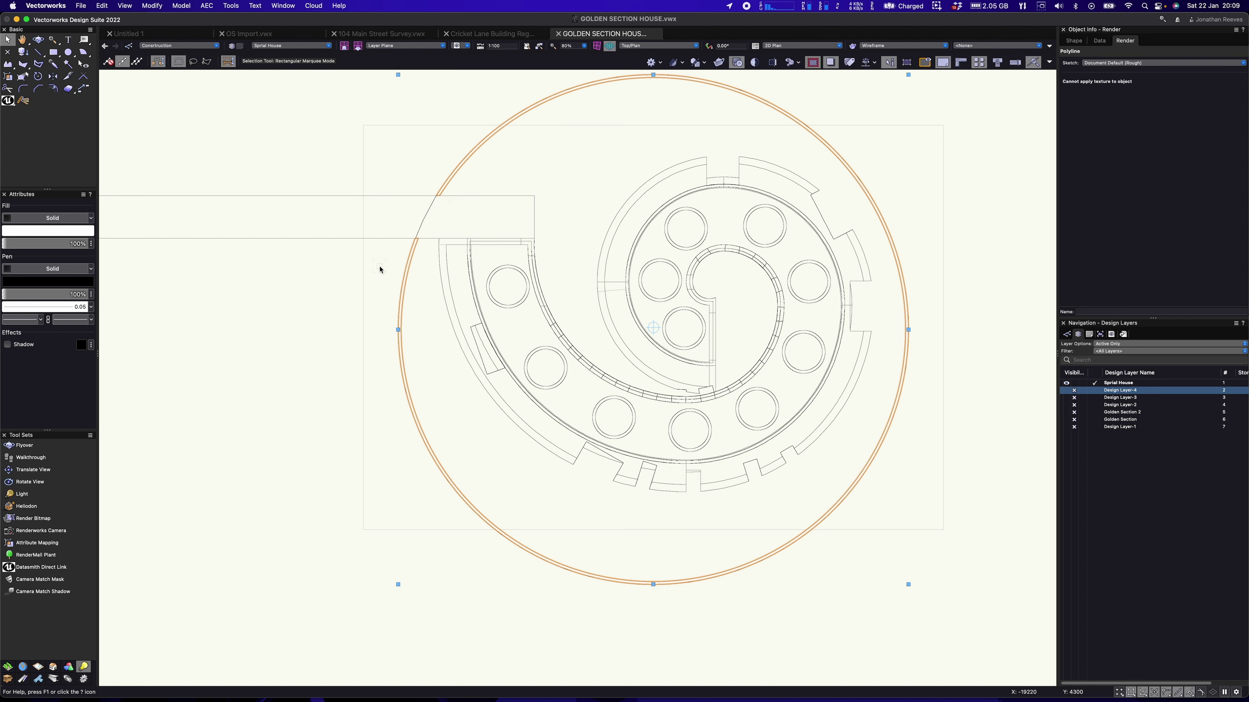
# Extrude the ring into a parapet wall around the deck and show it in left isometric view.
pyautogui.press('super+e')
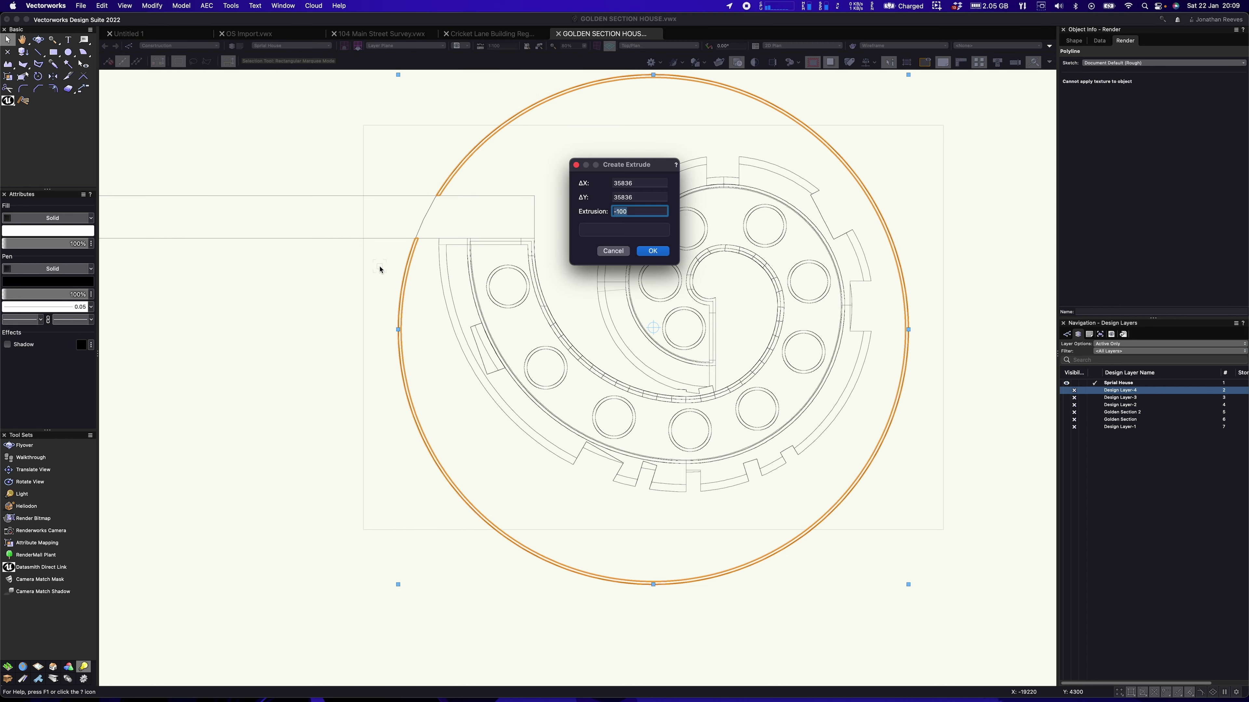
pyautogui.press('Return')
pyautogui.press('1')
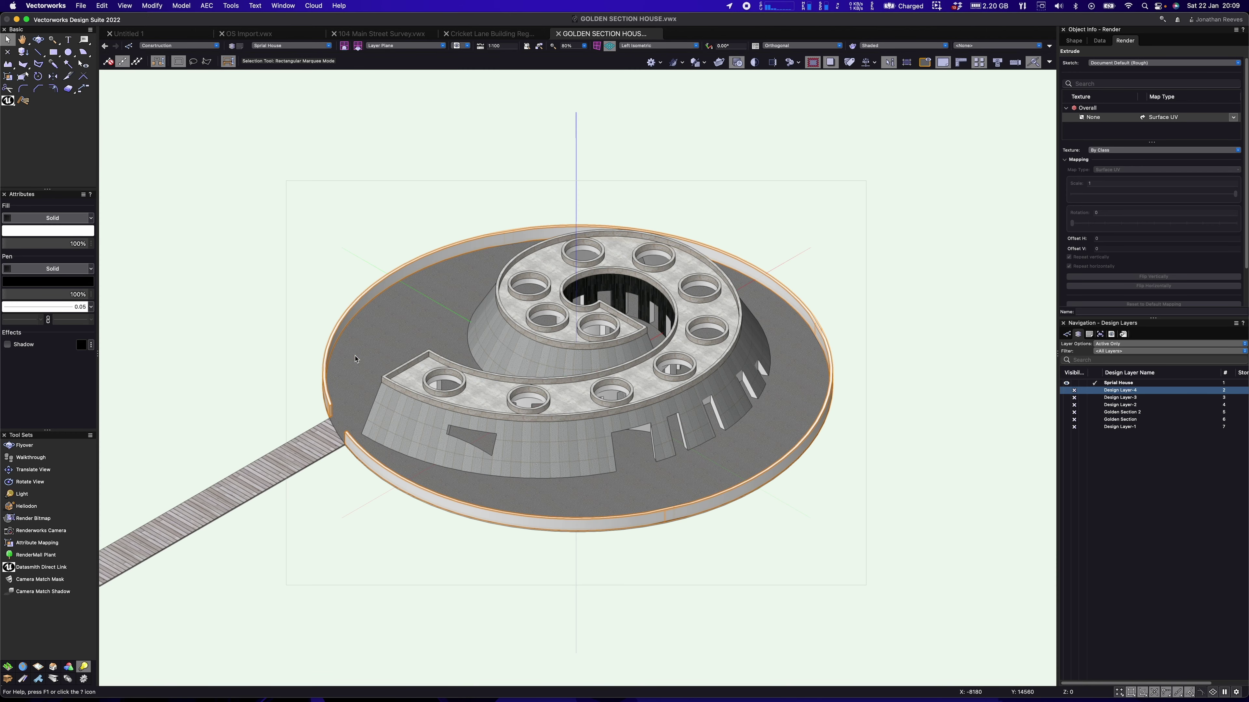
# Apply the Concrete-Boardmarked texture to the side faces of the parapet wall.
pyautogui.scroll(5, 487, 389)
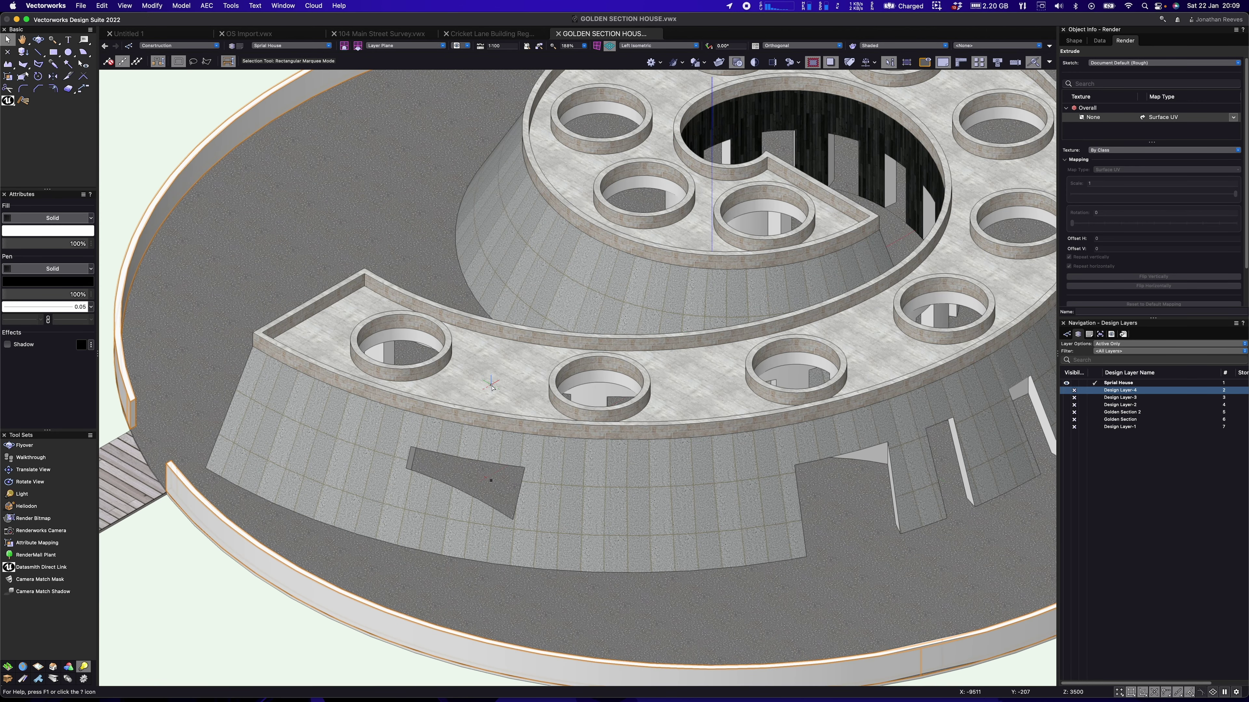
pyautogui.hotkey('shift', 't')
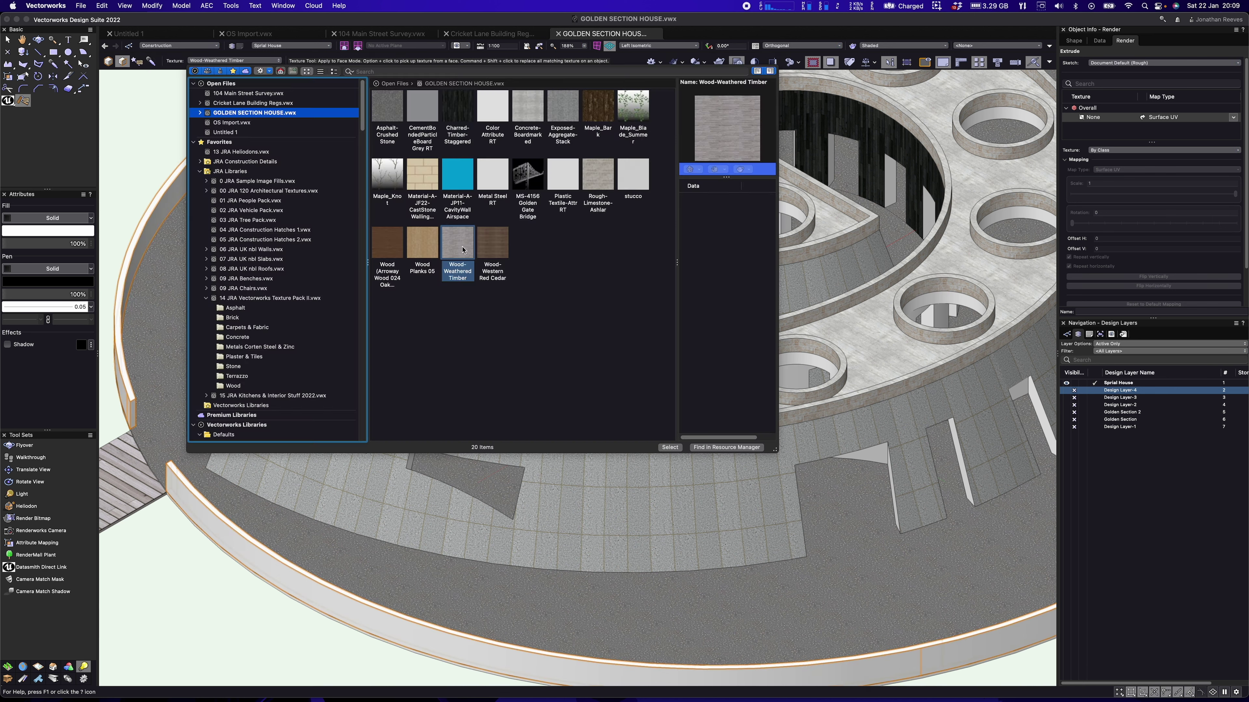
pyautogui.doubleClick(527, 106)
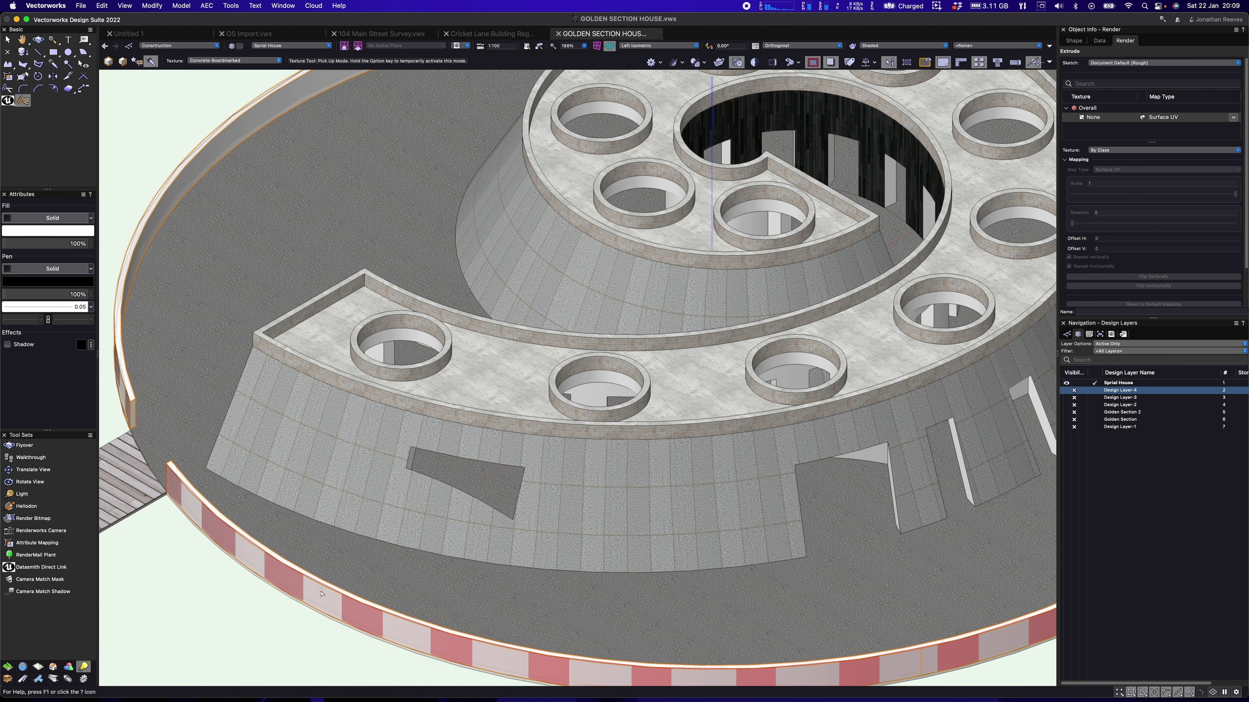
pyautogui.press('u')
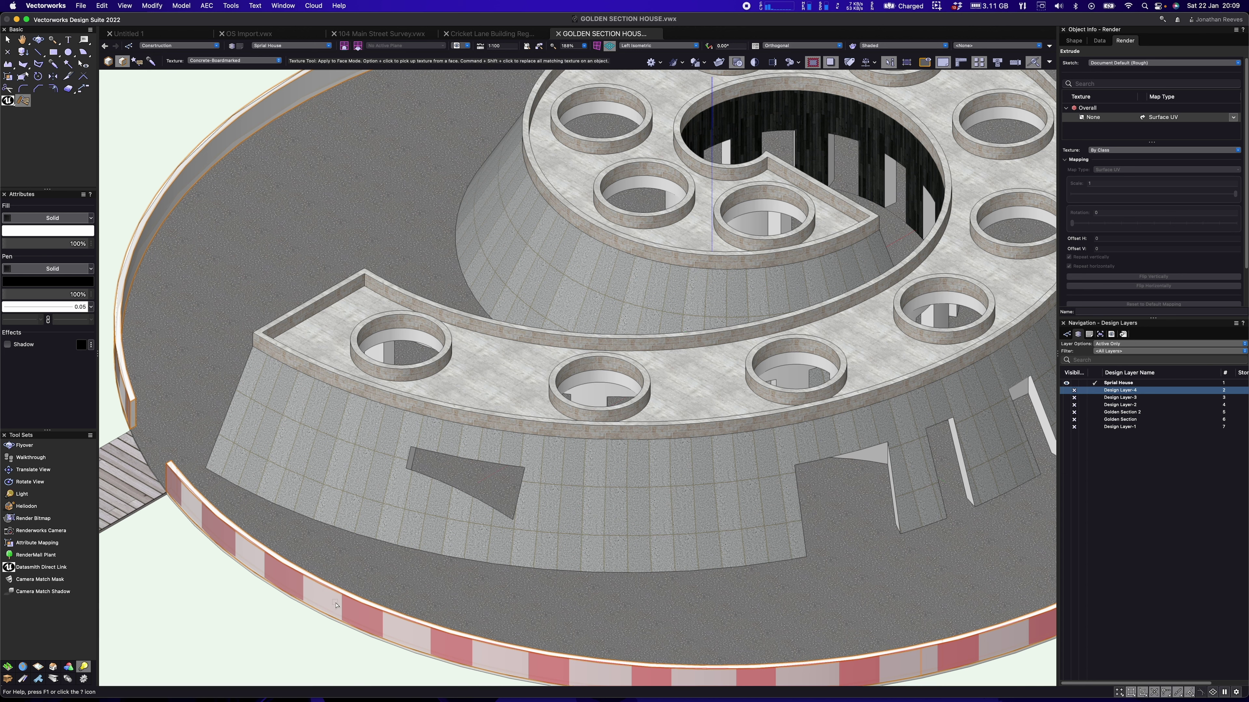
pyautogui.click(341, 596)
pyautogui.press('x')
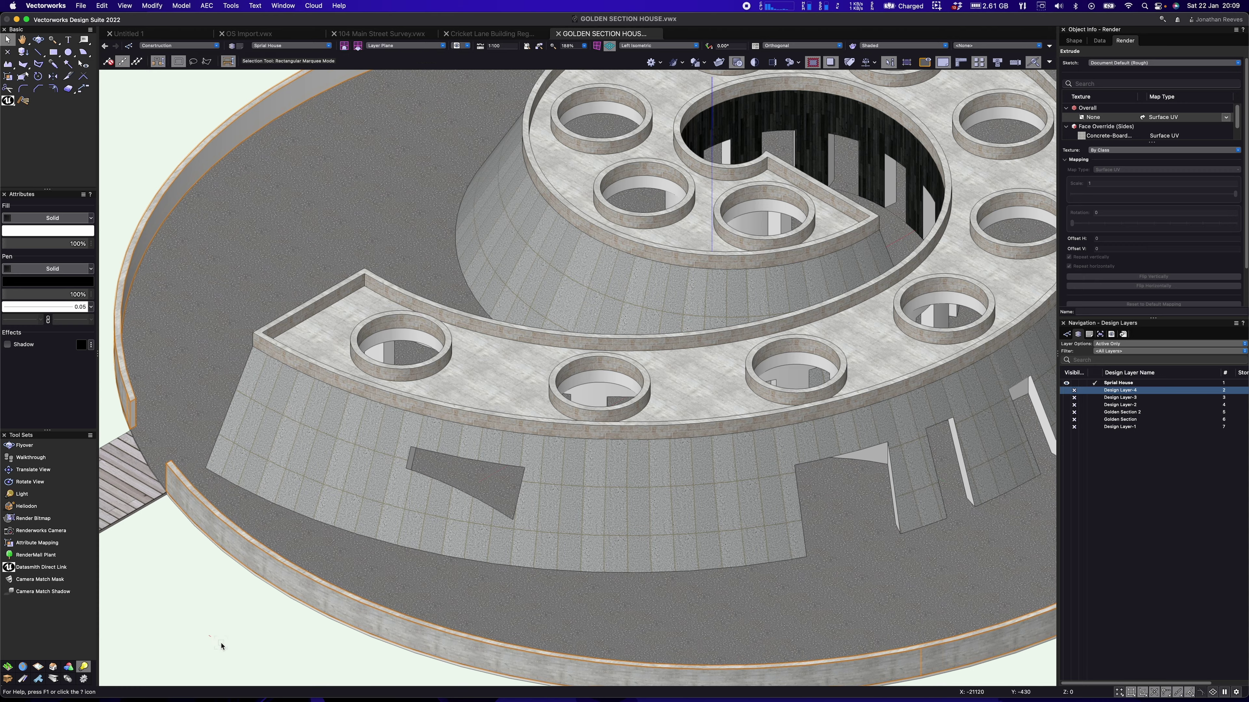
# Send the updated model through the Datasmith Direct Link.
pyautogui.scroll(-2, 222, 649)
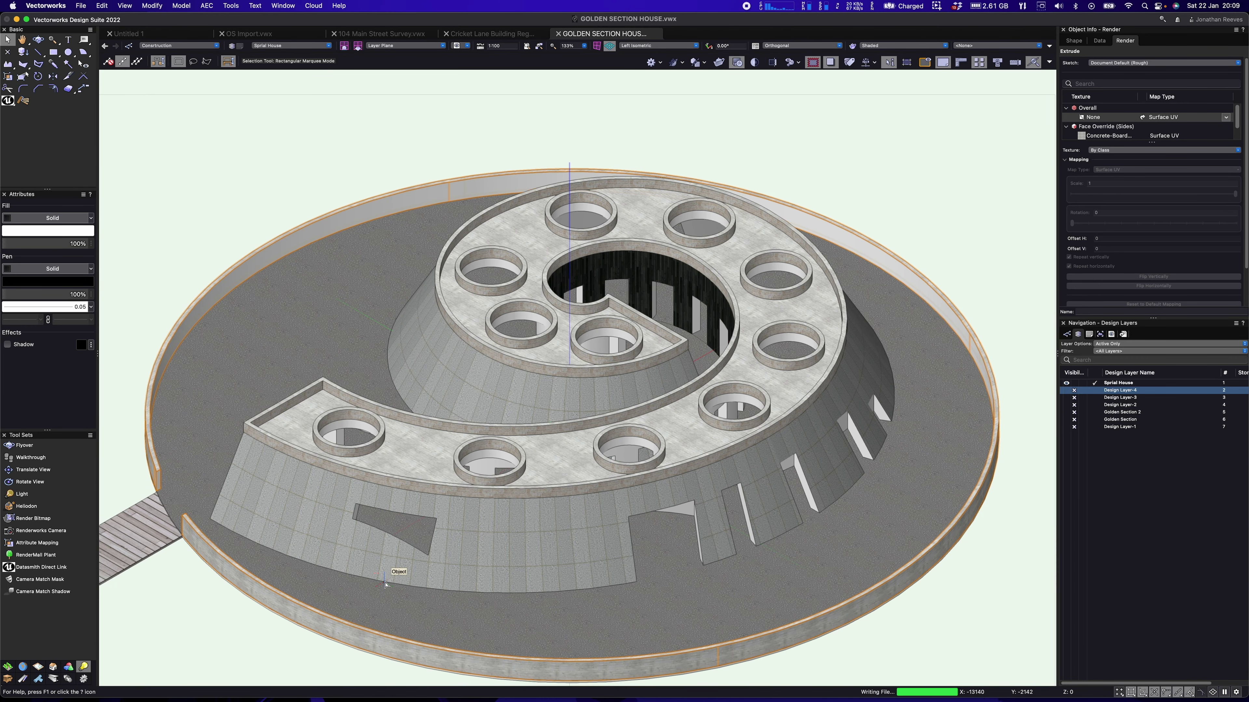
pyautogui.click(9, 102)
pyautogui.click(109, 63)
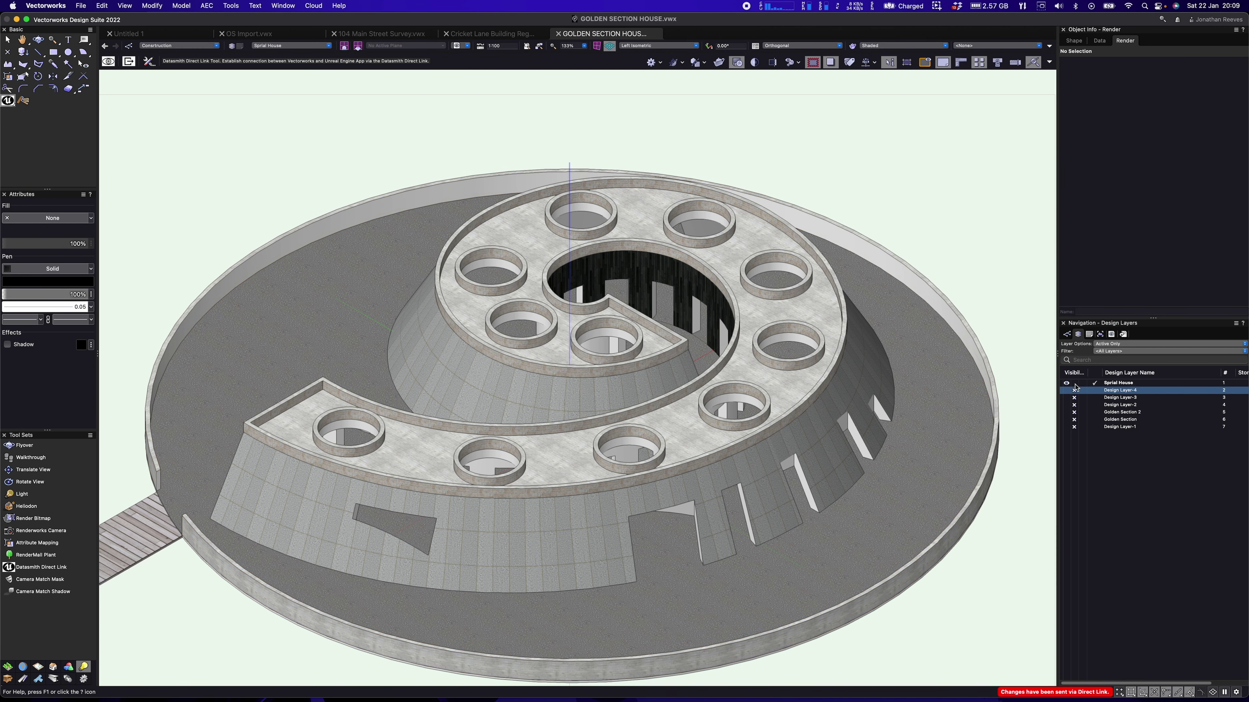
# Switch to Twinmotion and inspect the new parapet wall around the deck in the views from Image1 to Image4.
pyautogui.moveTo(1085, 688)
pyautogui.click(1129, 688)
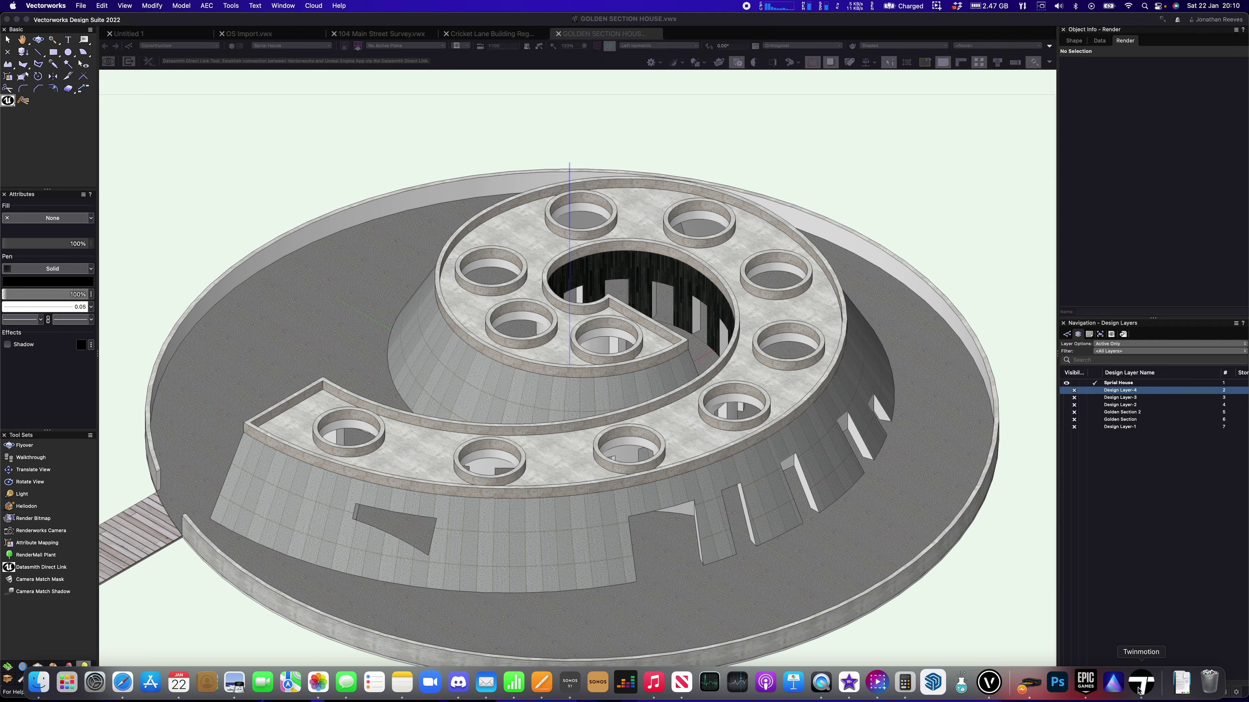
pyautogui.moveTo(714, 229); pyautogui.dragTo(680, 393, button='middle')
pyautogui.press('w')
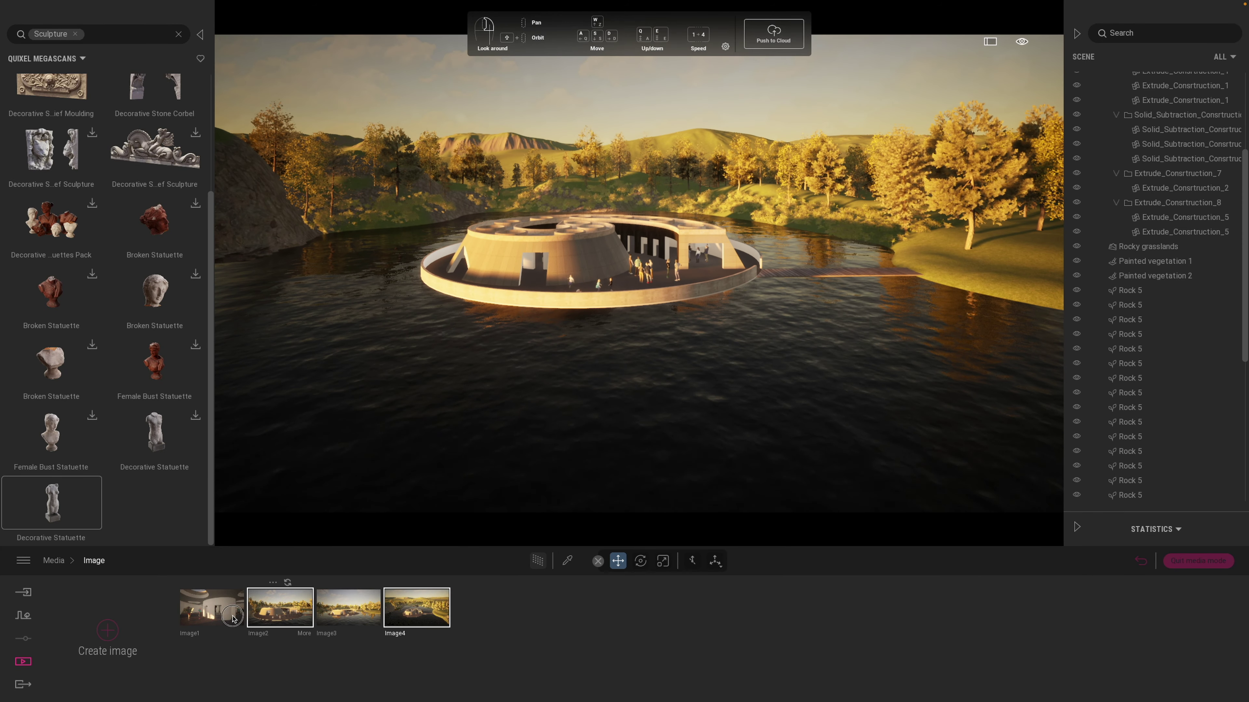
pyautogui.click(216, 609)
pyautogui.click(290, 613)
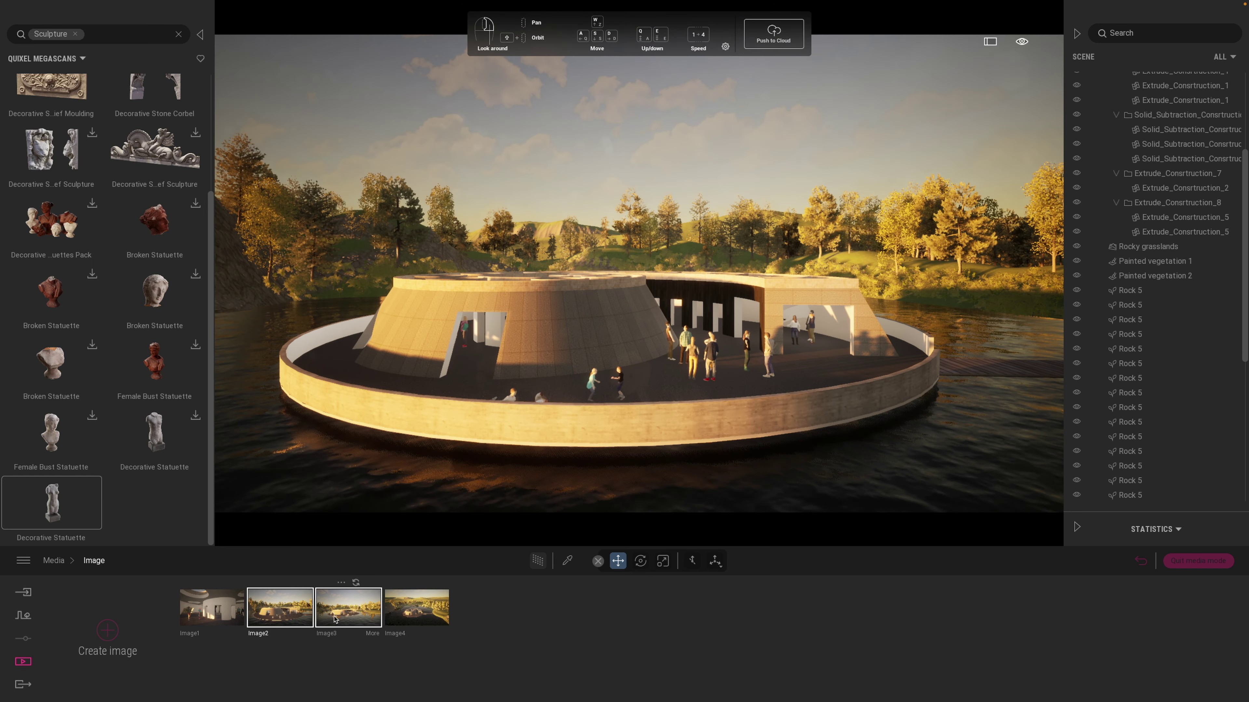
pyautogui.click(347, 609)
pyautogui.click(412, 619)
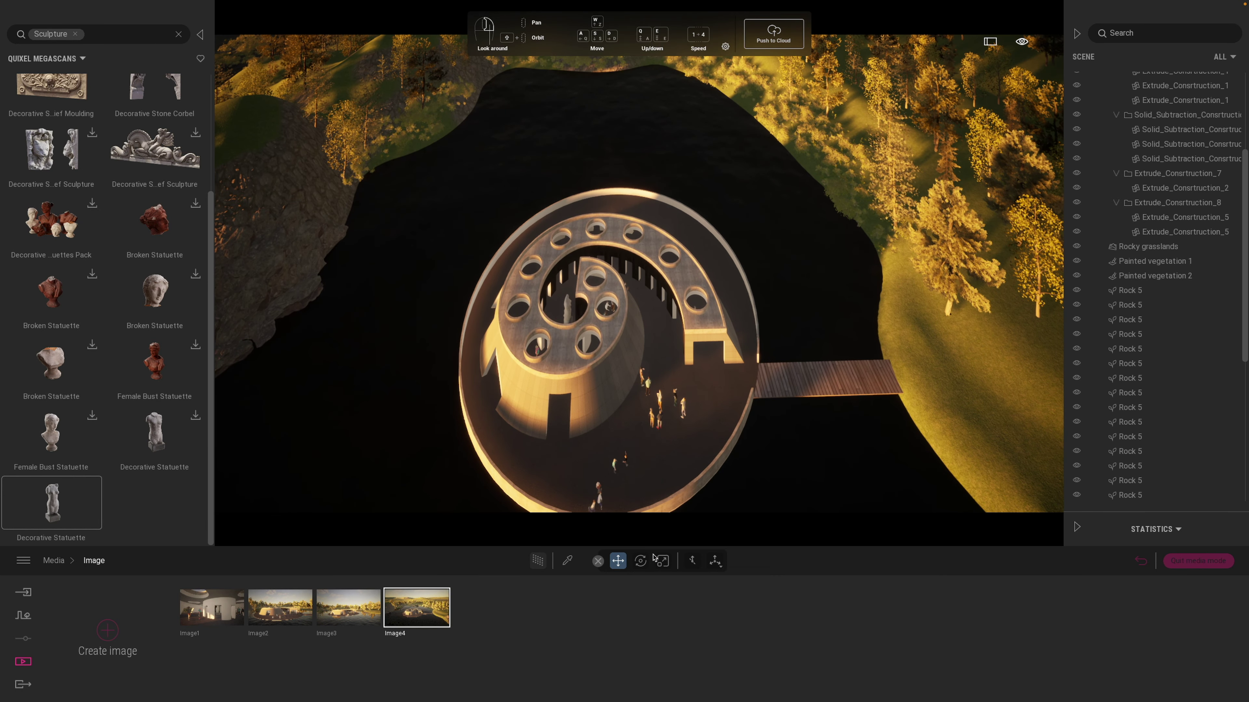
# Open the camera settings of Image4 and turn Parallelism off.
pyautogui.doubleClick(423, 606)
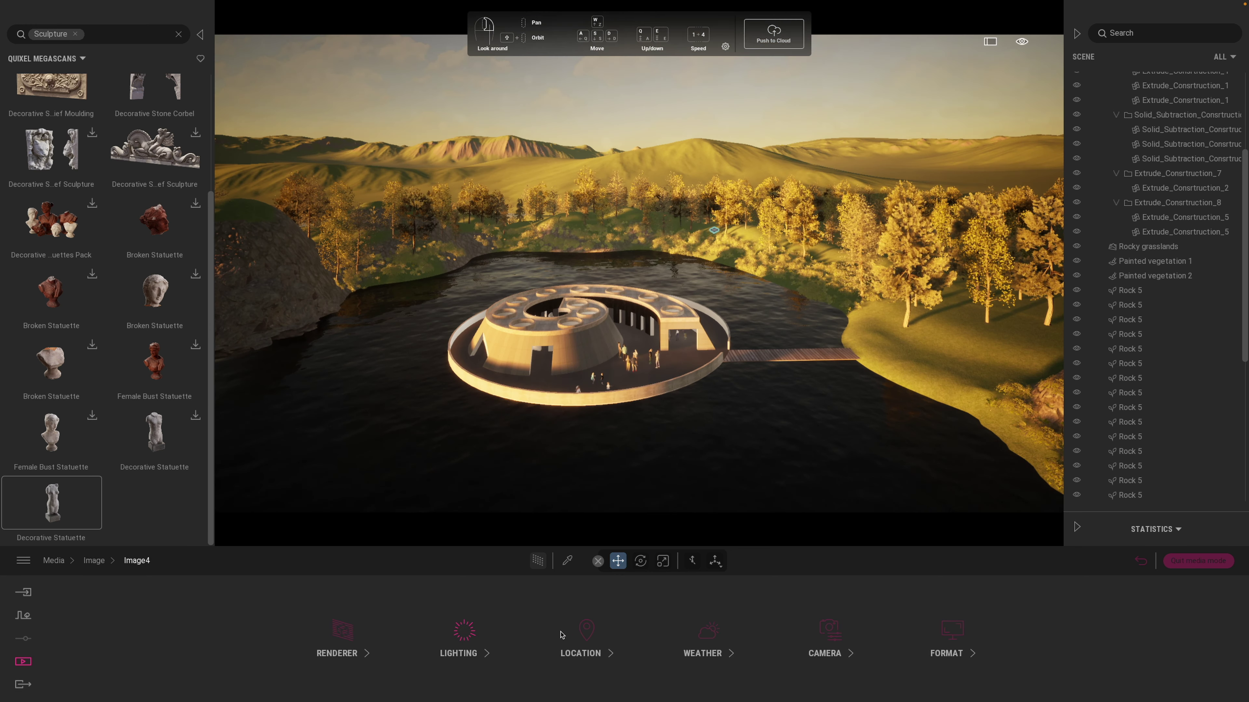
pyautogui.click(828, 632)
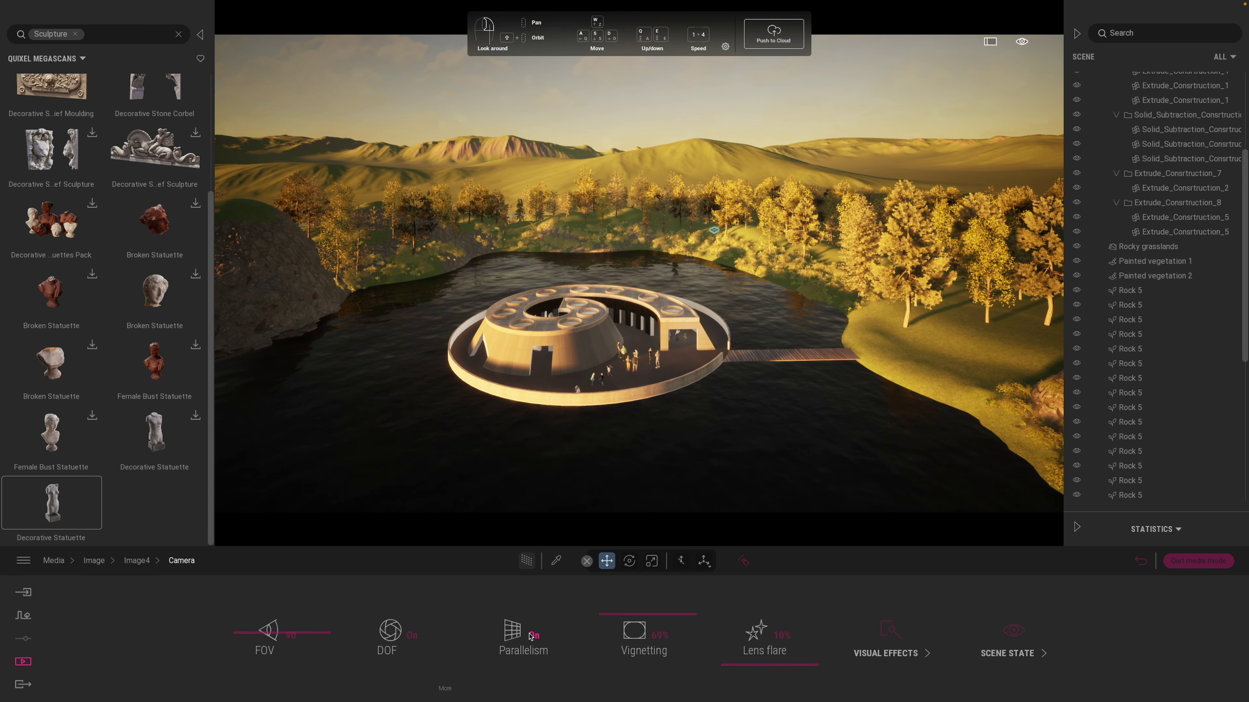
pyautogui.click(531, 635)
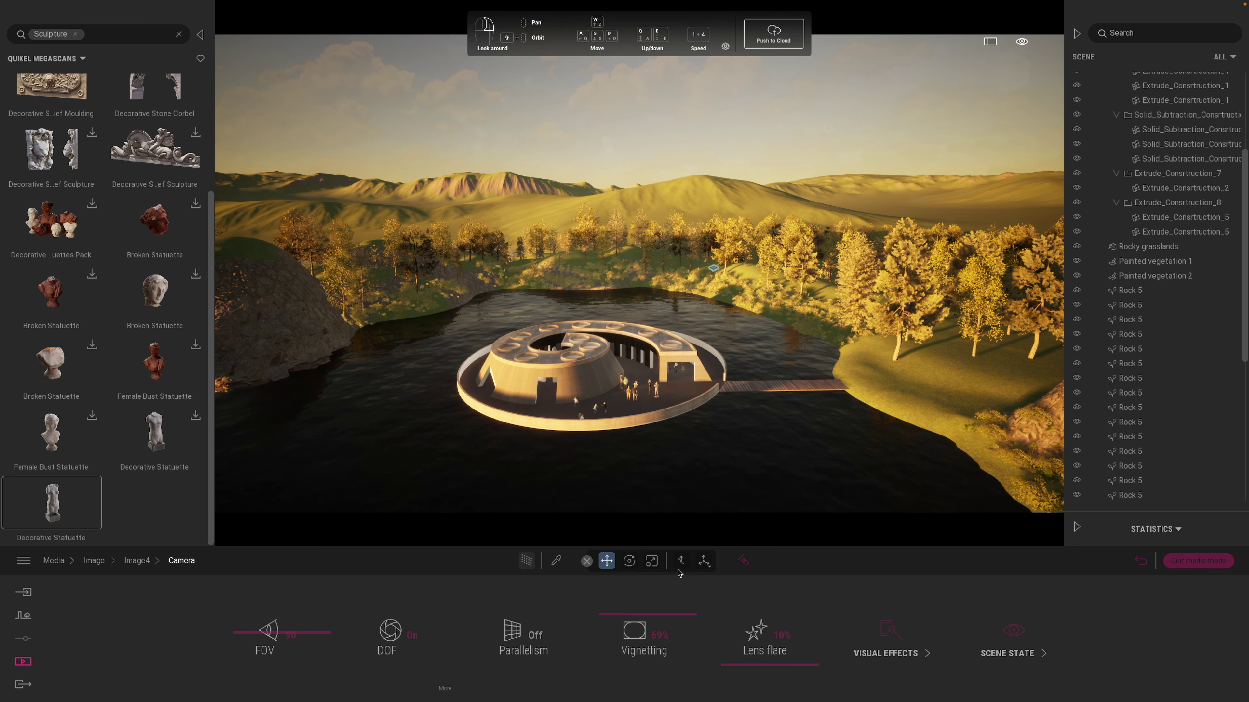
# Align the camera to the house roof for a top-down view framing the house and lake, and update Image4 with it.
pyautogui.click(744, 560)
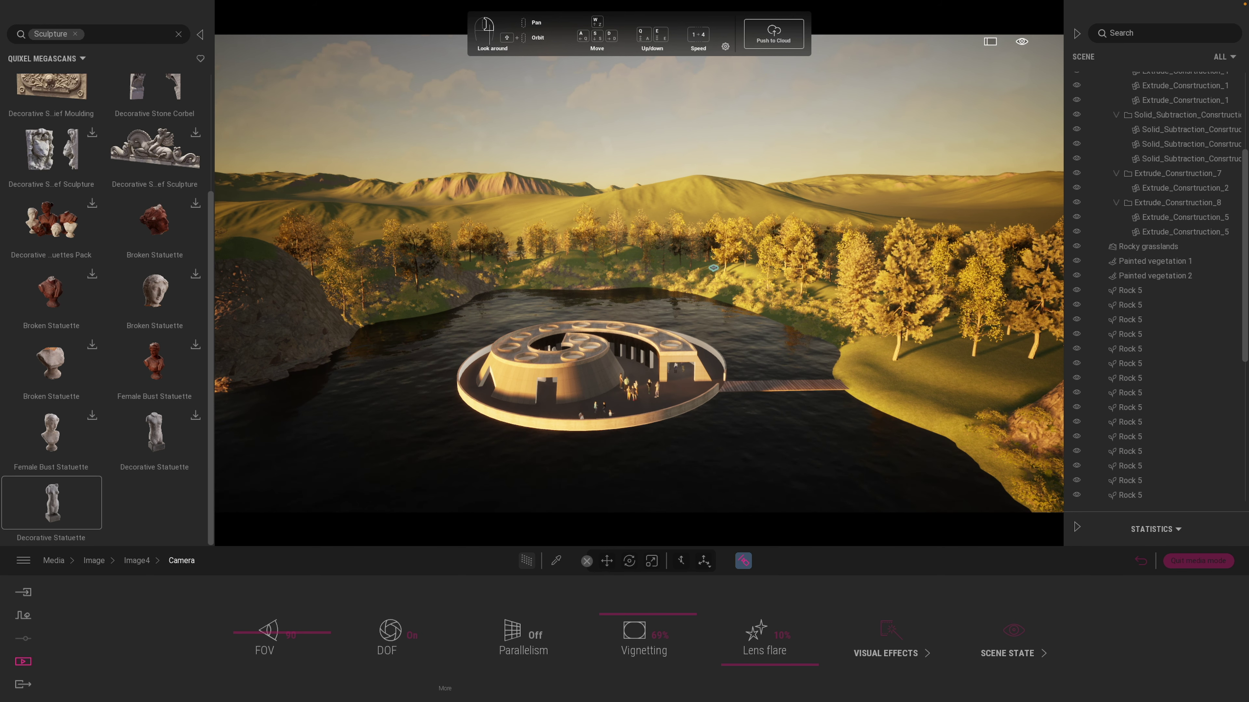
pyautogui.click(552, 358)
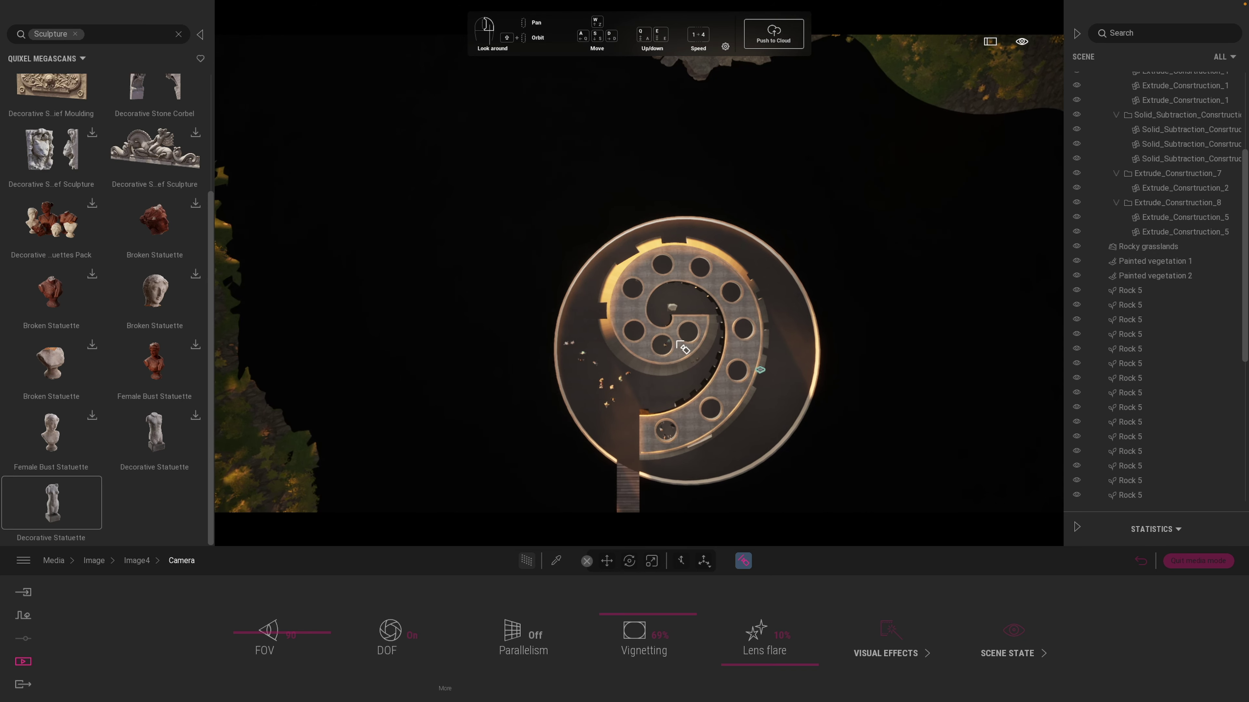
pyautogui.scroll(-5, 682, 347)
pyautogui.scroll(-4, 682, 347)
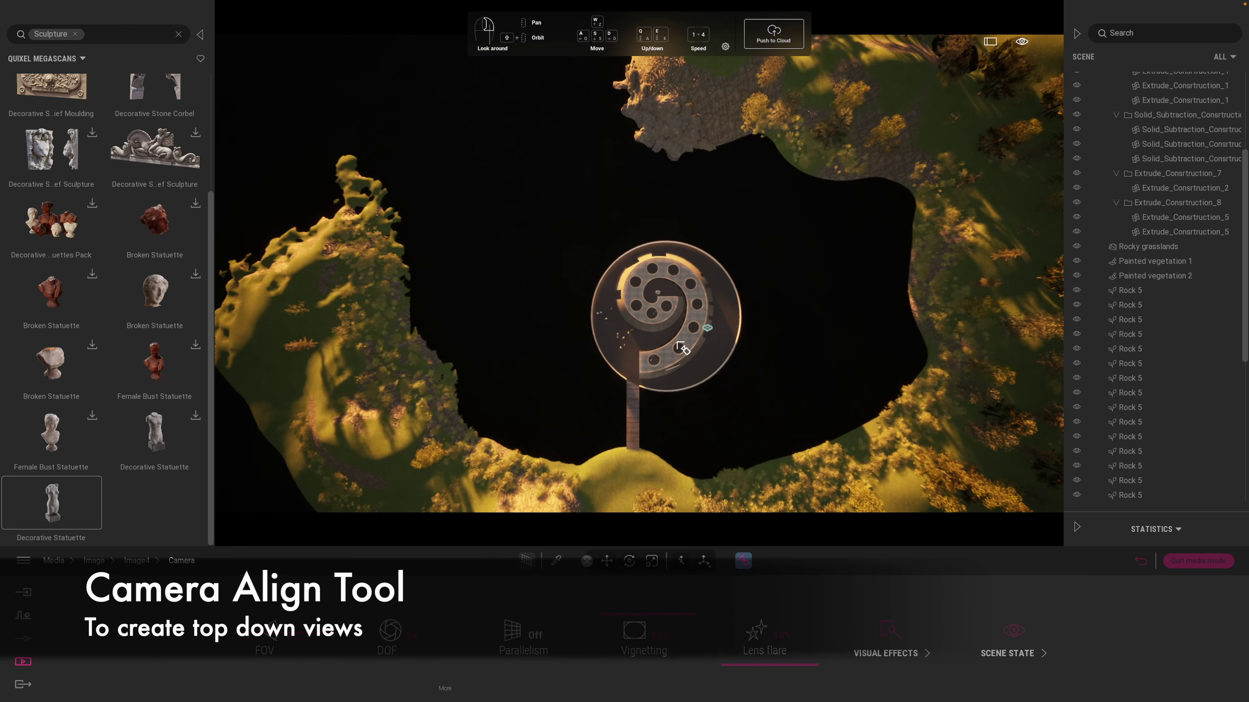
pyautogui.moveTo(683, 279); pyautogui.dragTo(711, 289, button='middle')
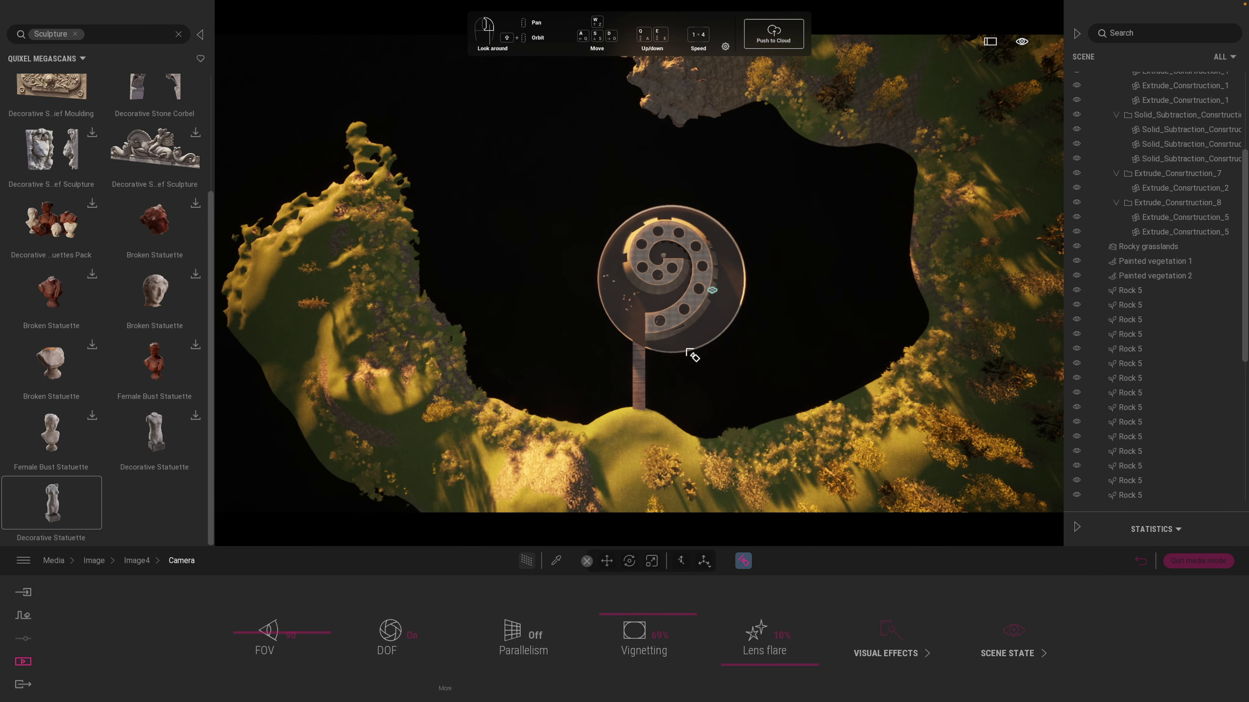
pyautogui.click(1140, 563)
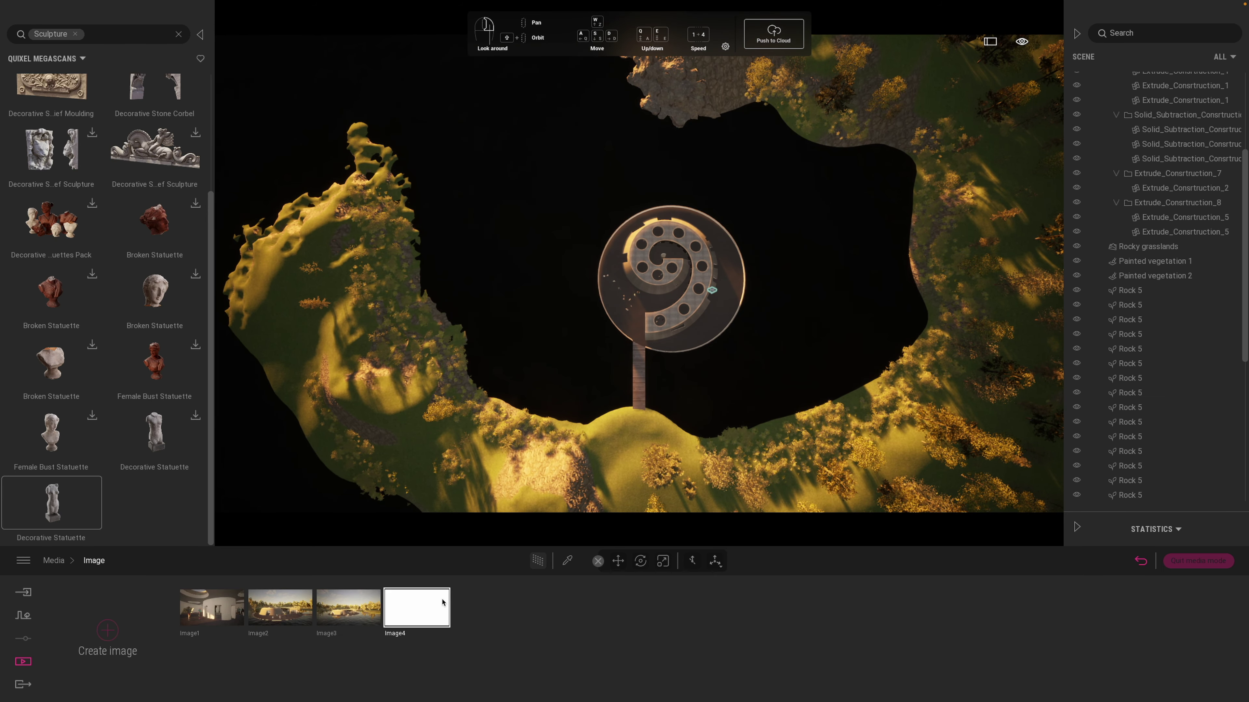
# Create a new presentation image from the top-down view and select all five images for local export.
pyautogui.click(108, 632)
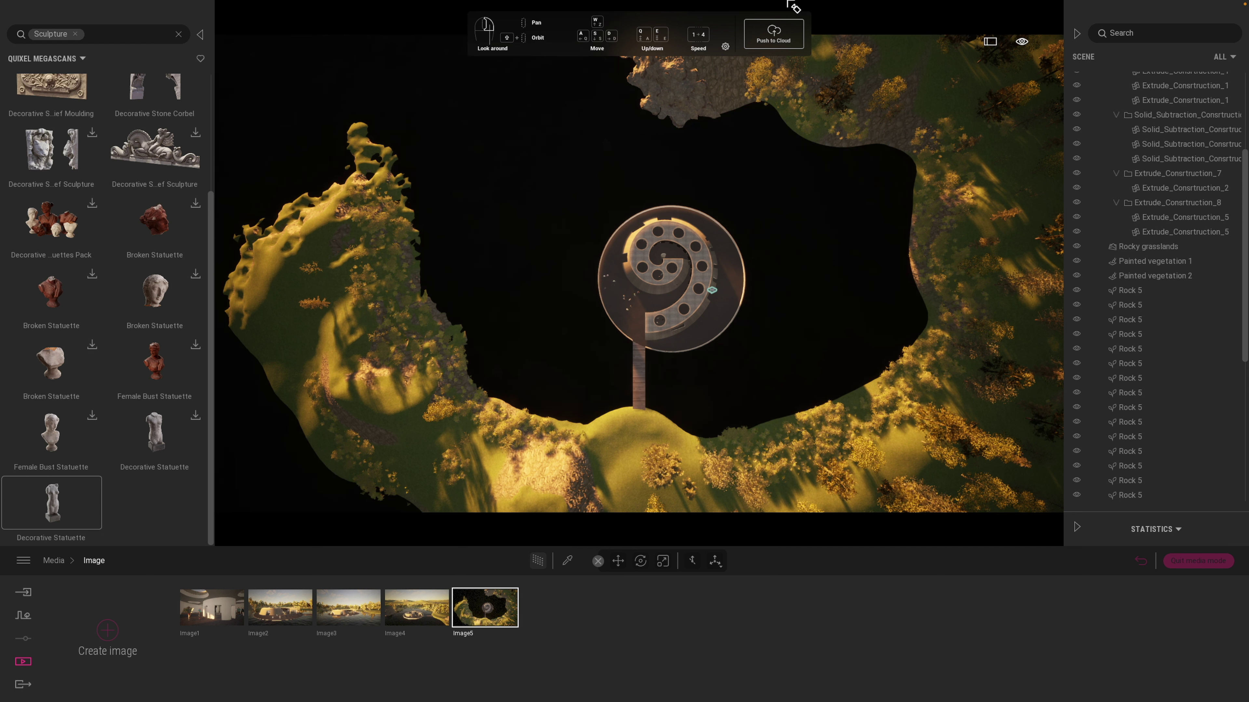
pyautogui.press('Escape')
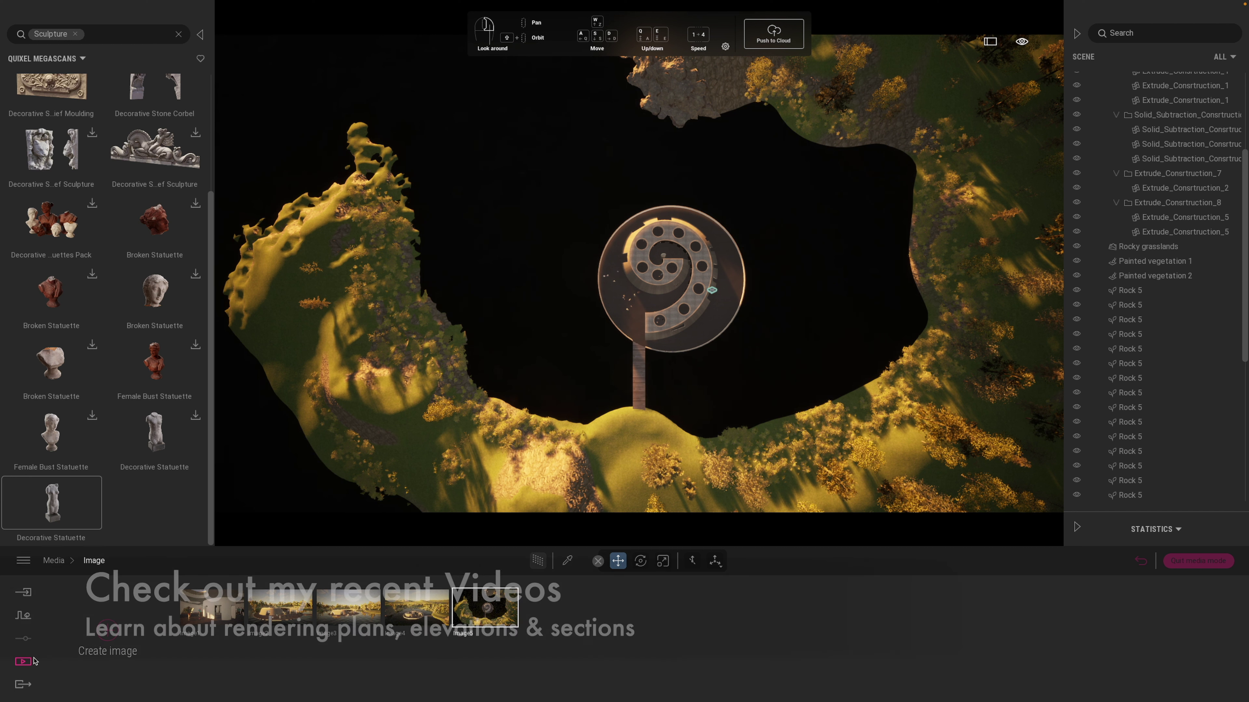
pyautogui.click(23, 685)
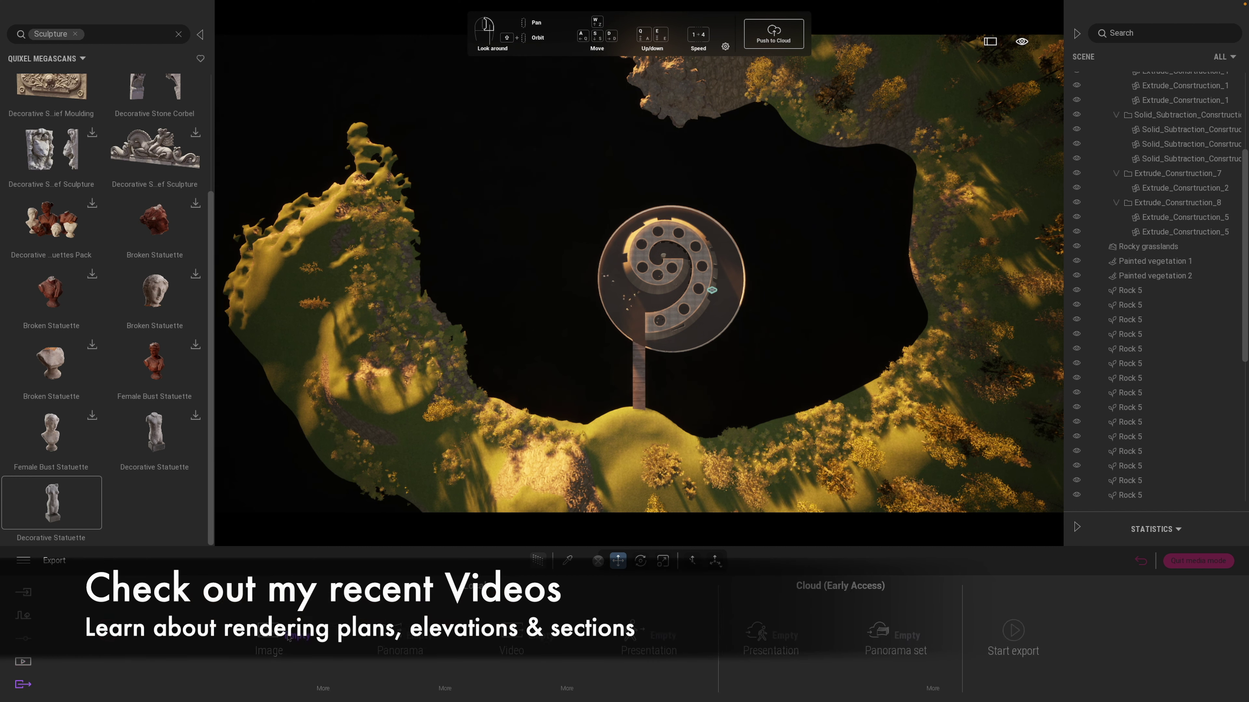
pyautogui.click(292, 324)
pyautogui.click(362, 324)
pyautogui.click(433, 324)
pyautogui.click(504, 324)
pyautogui.click(578, 332)
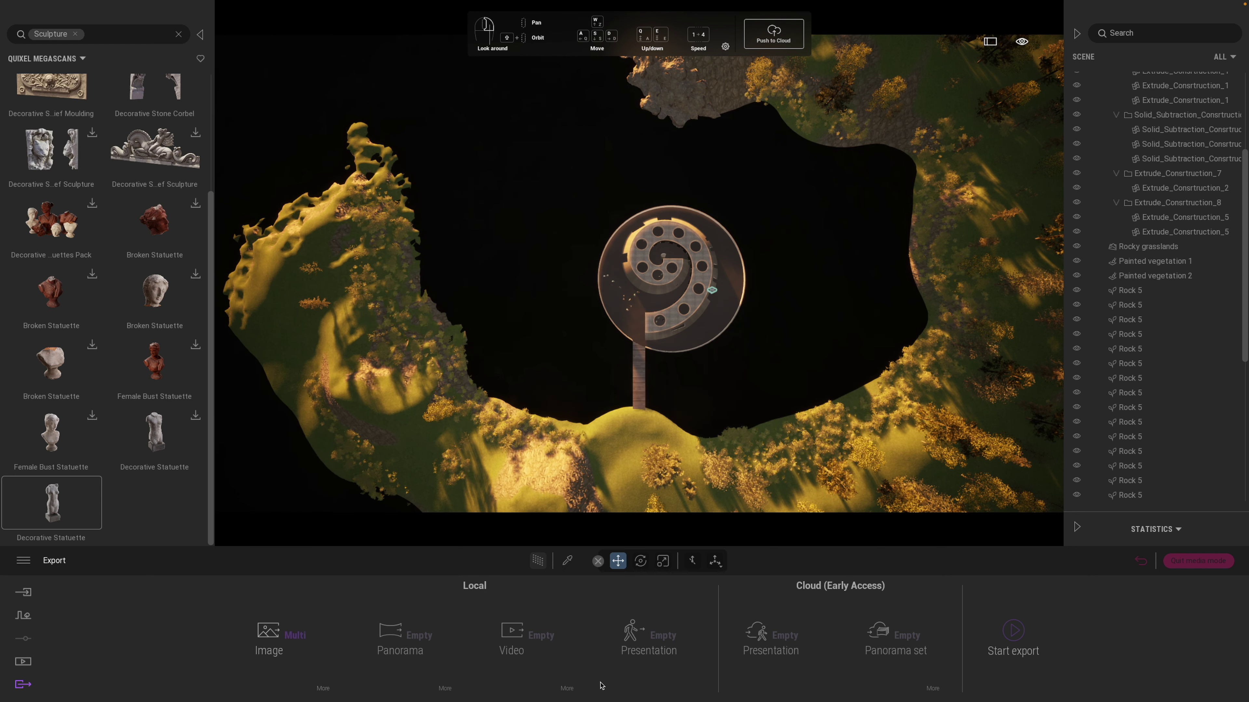
# Open the format settings of the new top-down image, Image5.
pyautogui.click(23, 661)
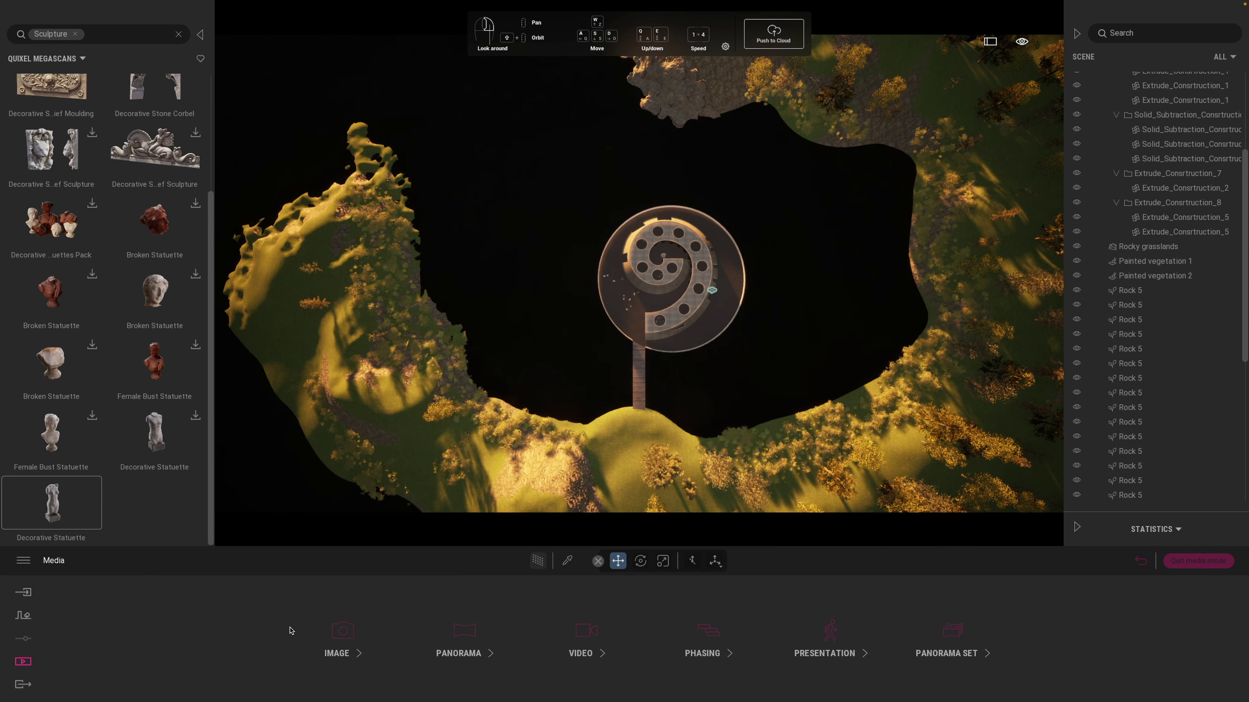
pyautogui.click(343, 635)
pyautogui.click(509, 634)
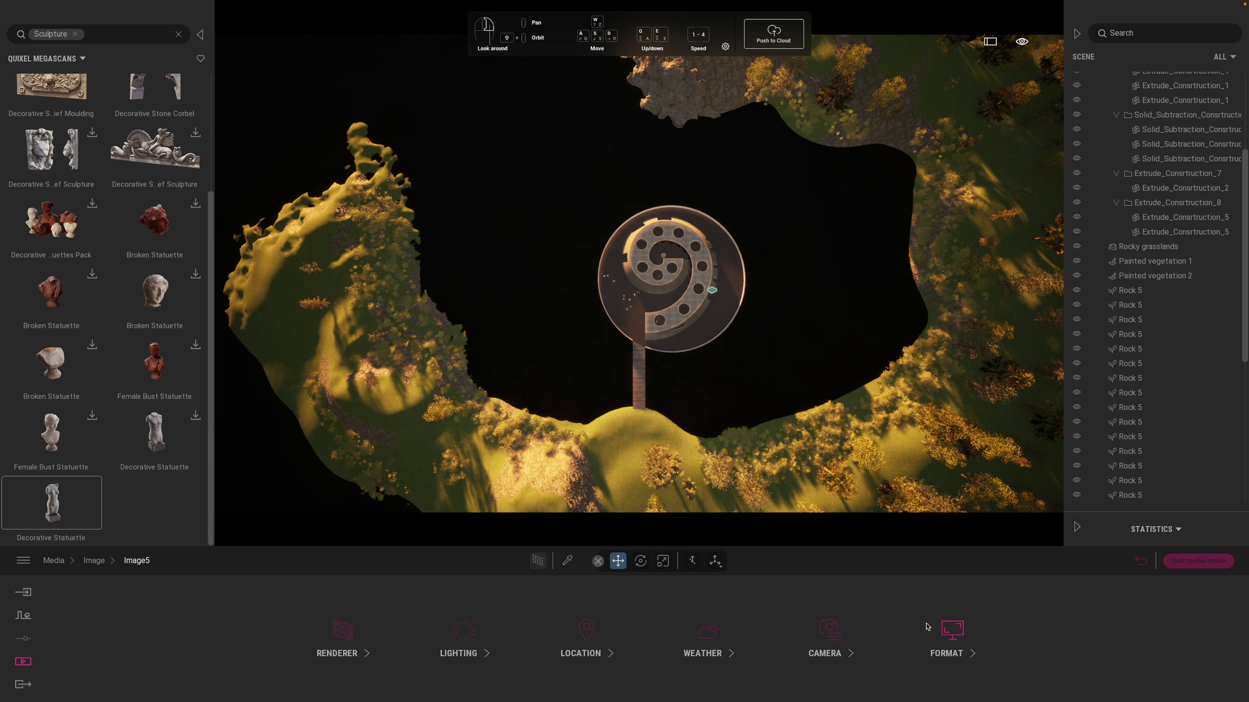
pyautogui.click(946, 629)
pyautogui.click(659, 635)
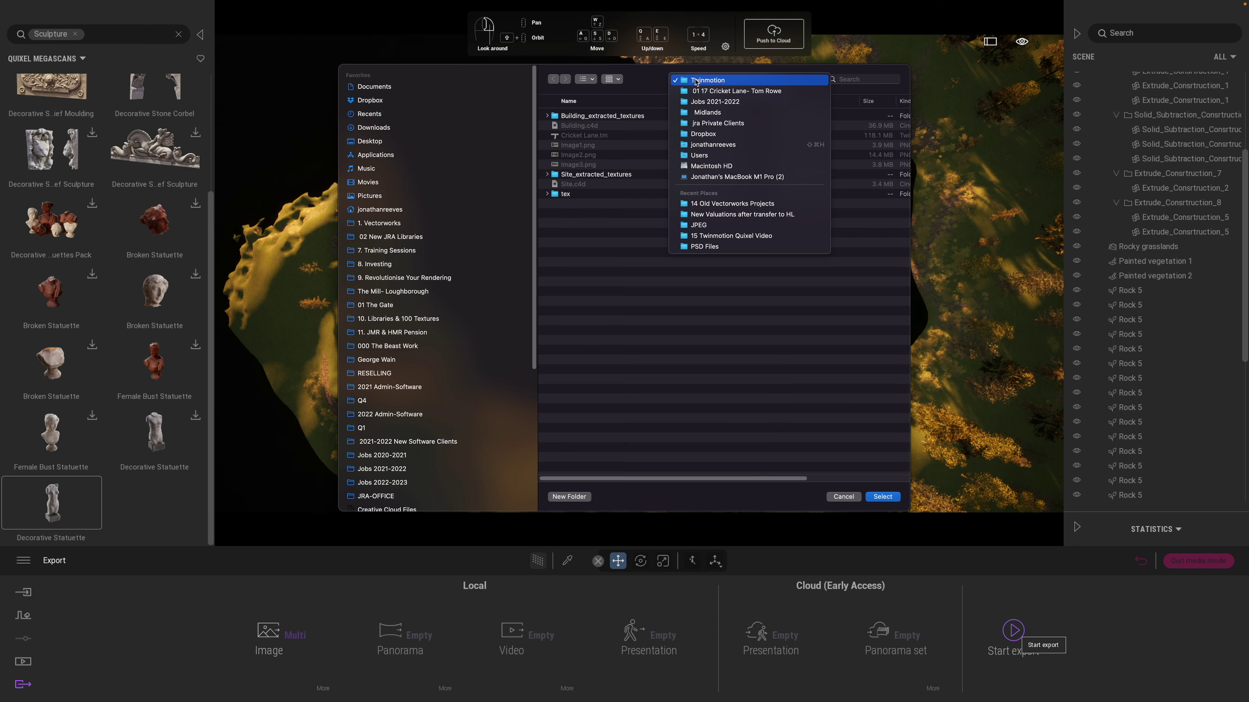
# Export the selected images to a new folder named Golden Section House inside the 14 Old Vectorworks Projects folder.
pyautogui.click(701, 205)
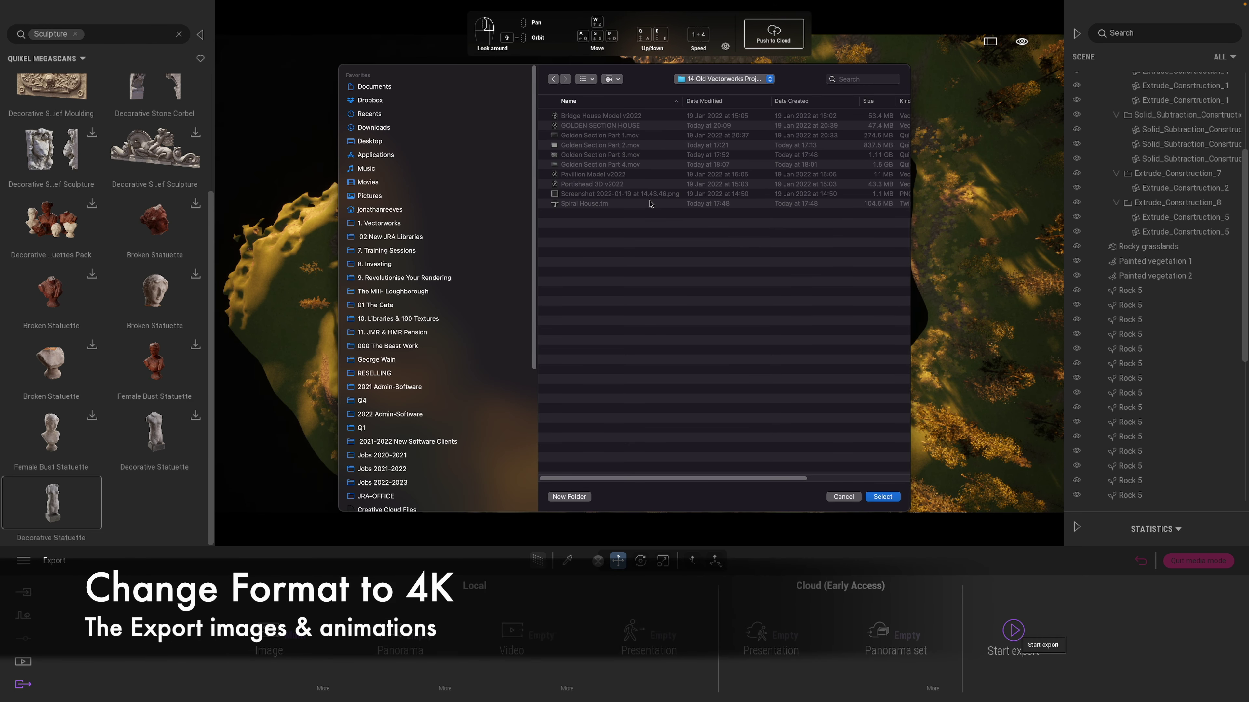
pyautogui.click(569, 496)
pyautogui.write('Golden Section House')
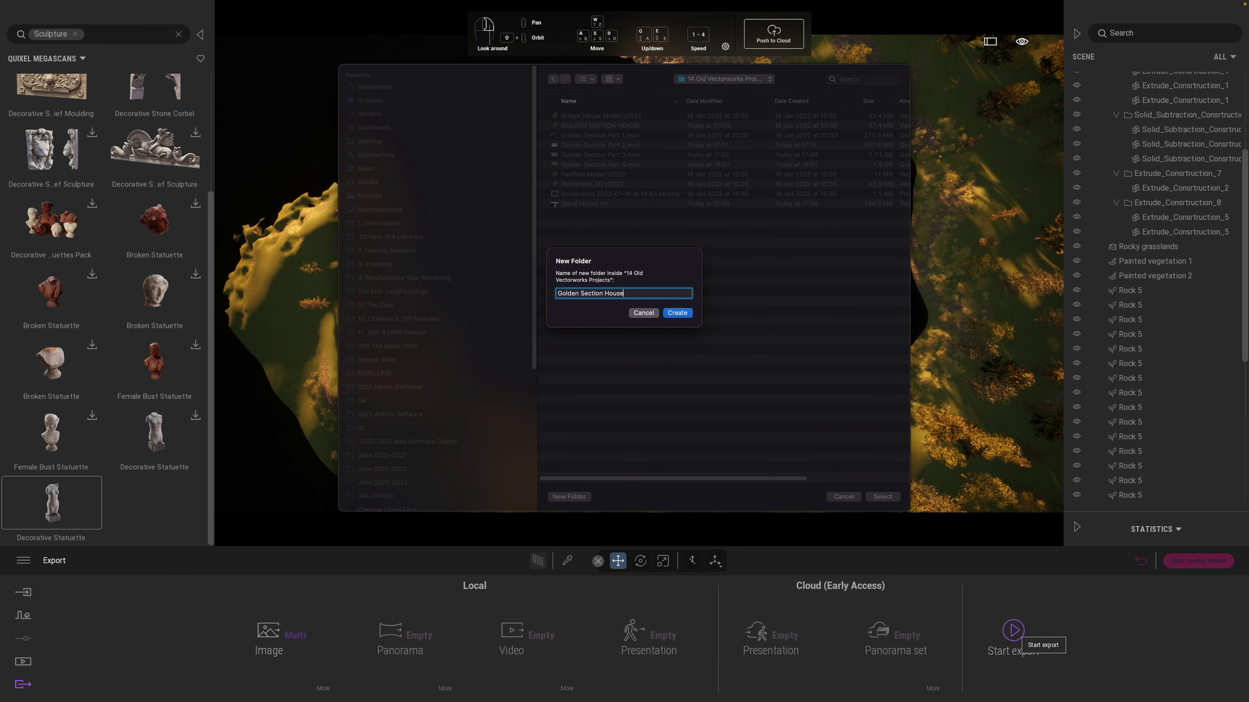
pyautogui.press('Return')
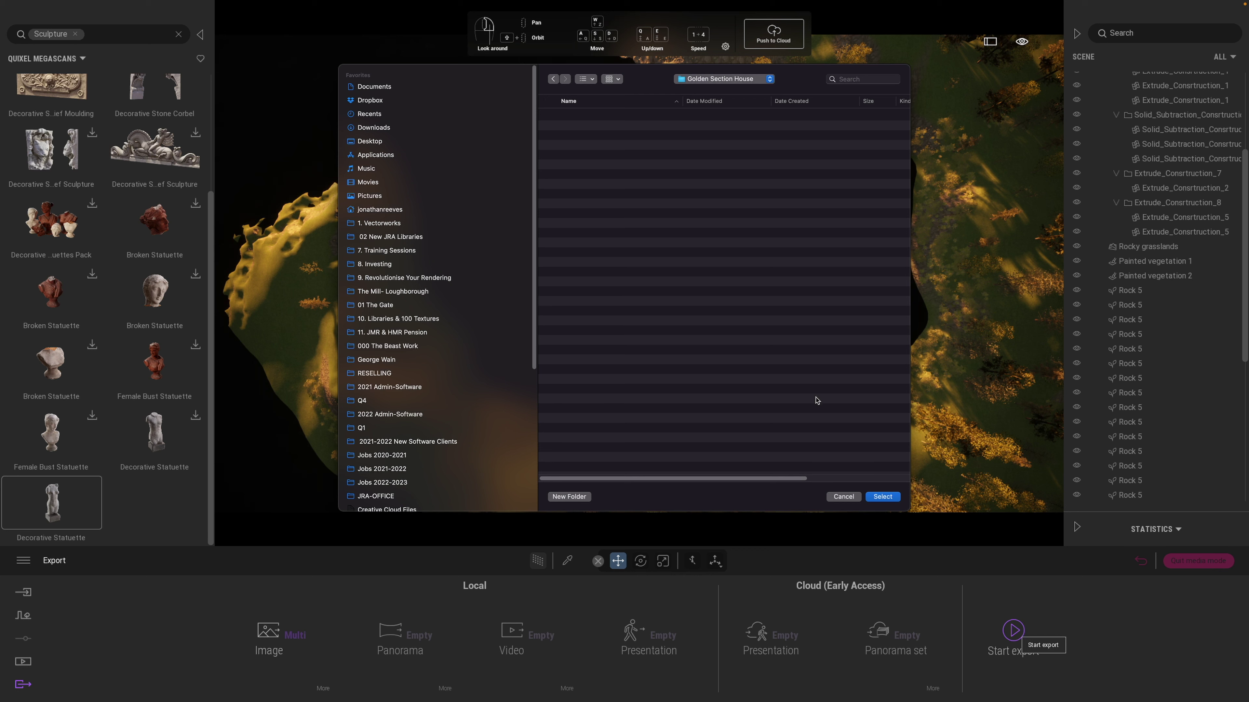
pyautogui.click(882, 496)
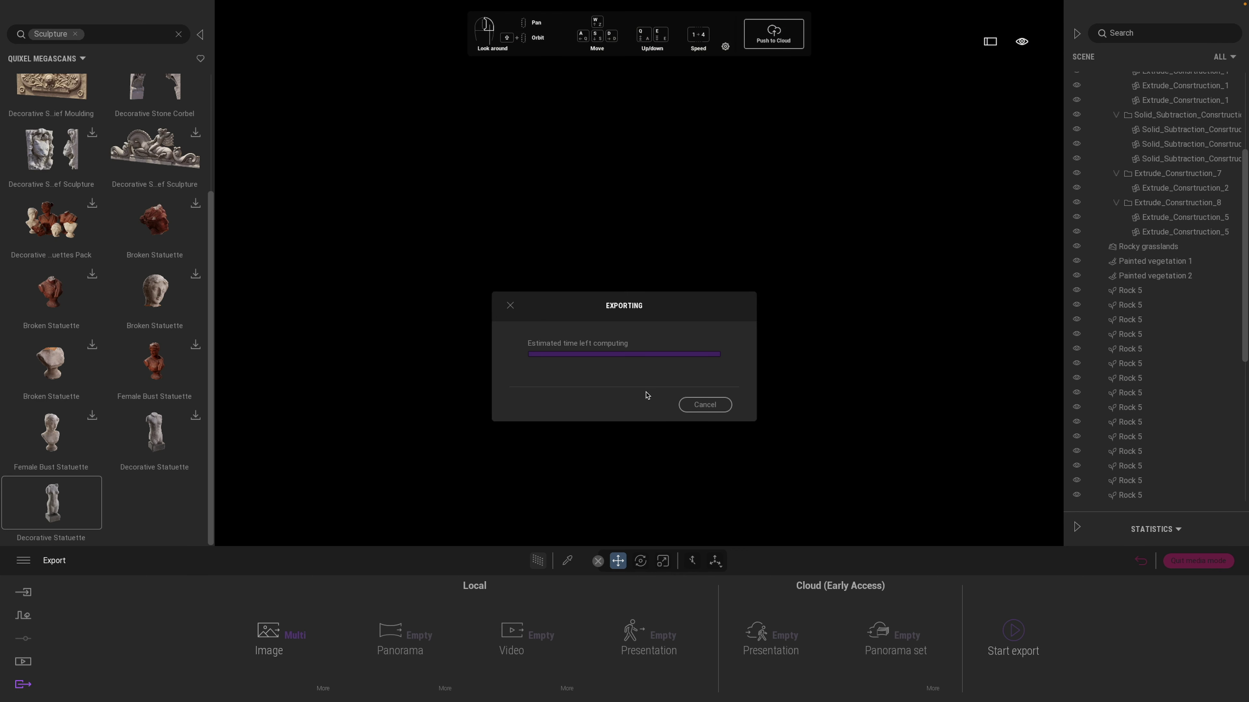